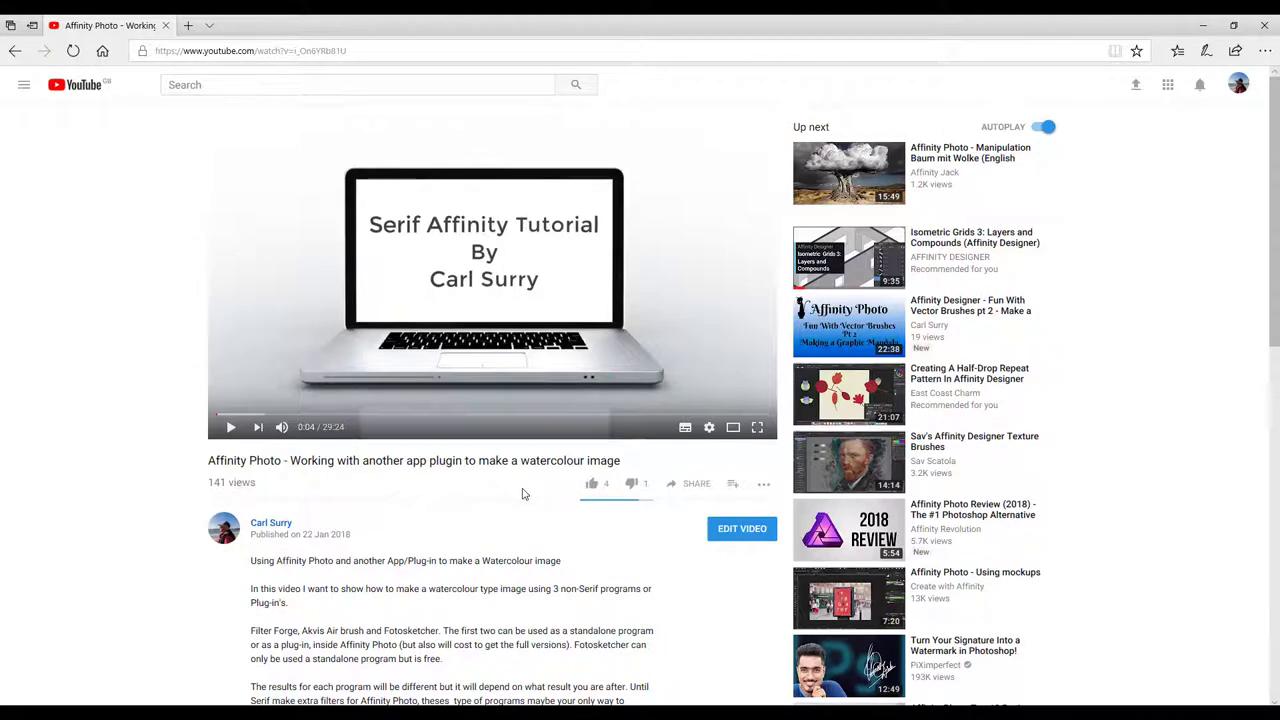
Glance at the blue-background portrait document, then return to the model portrait
scroll(522, 493, "down", 2)
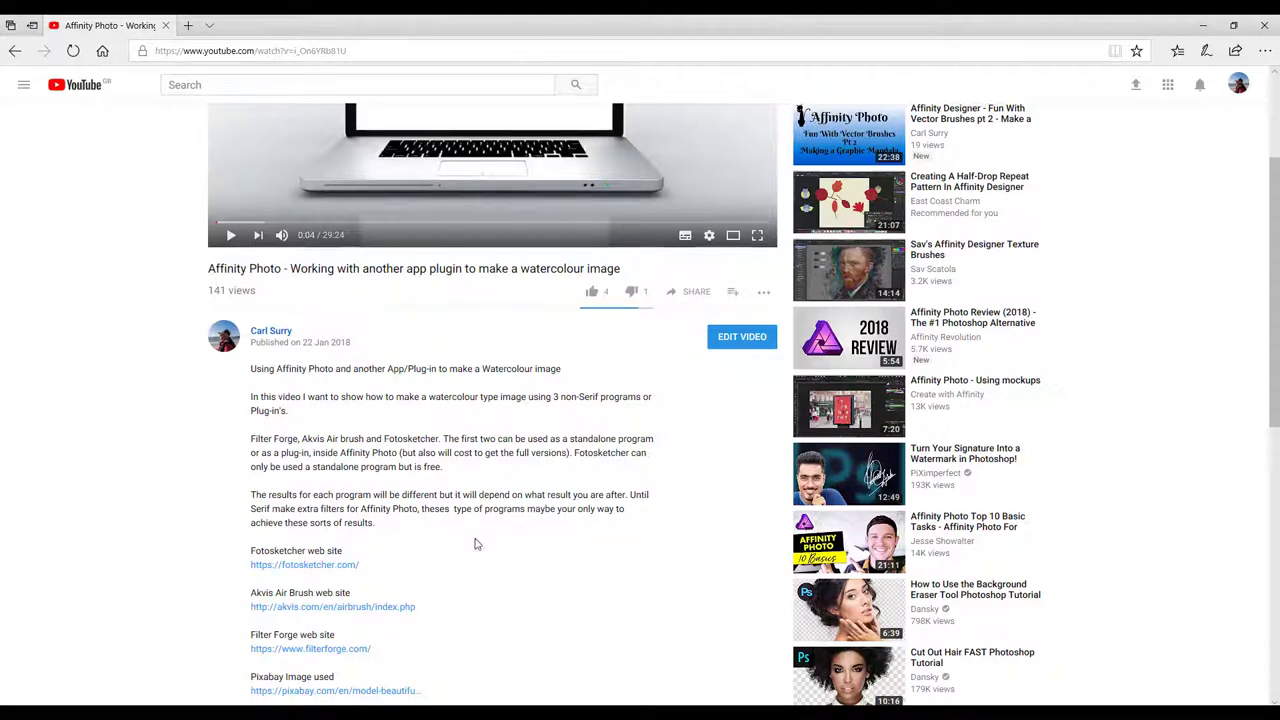
scroll(475, 543, "down", 2)
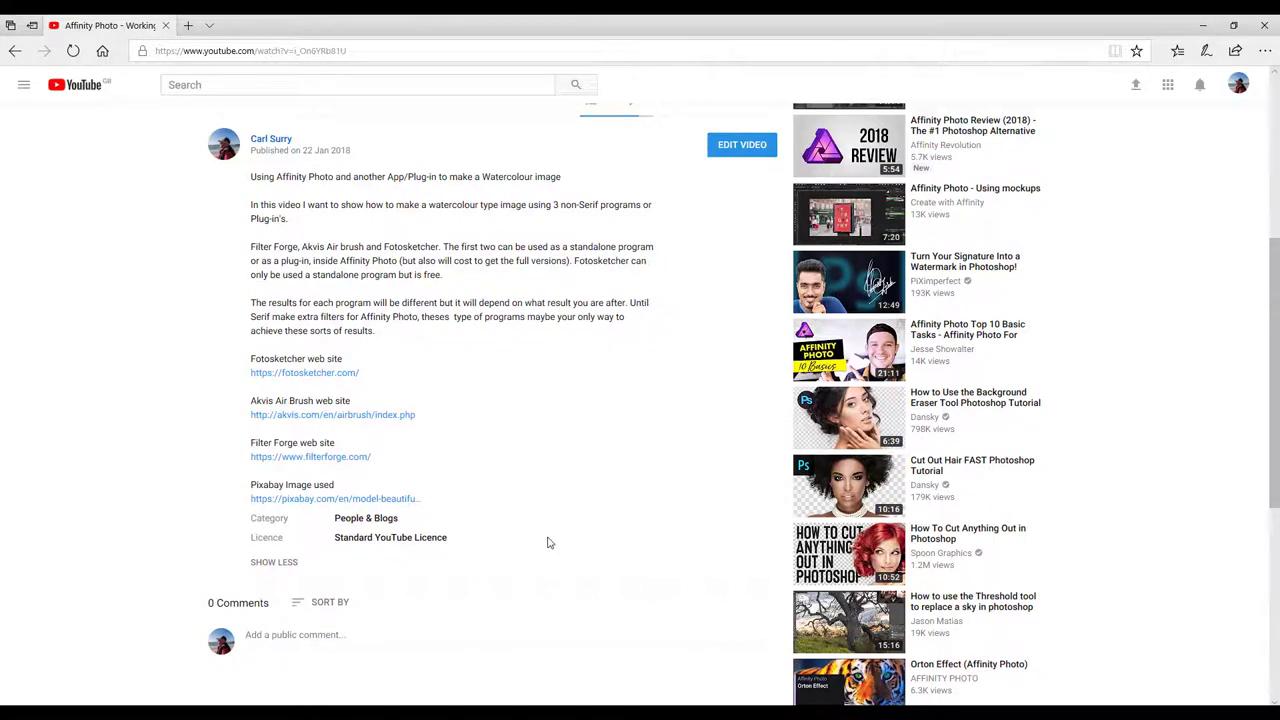
scroll(549, 543, "up", 2)
scroll(544, 557, "up", 2)
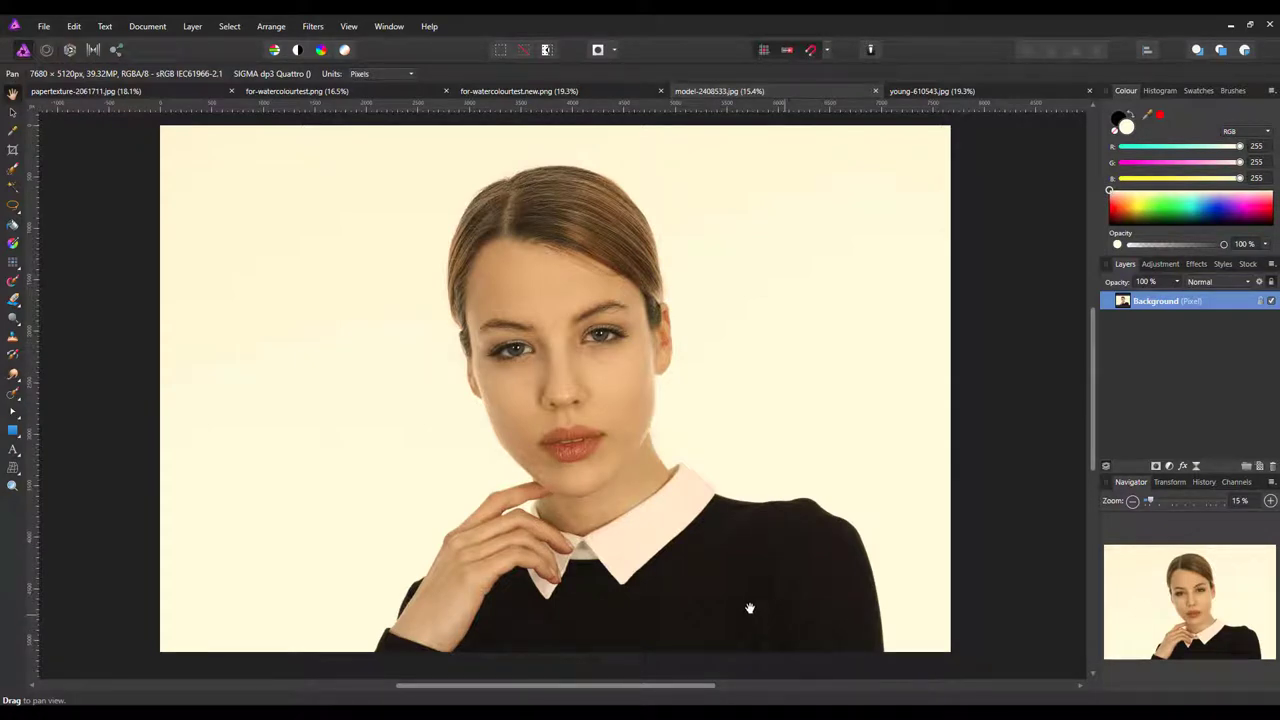
left_click(991, 92)
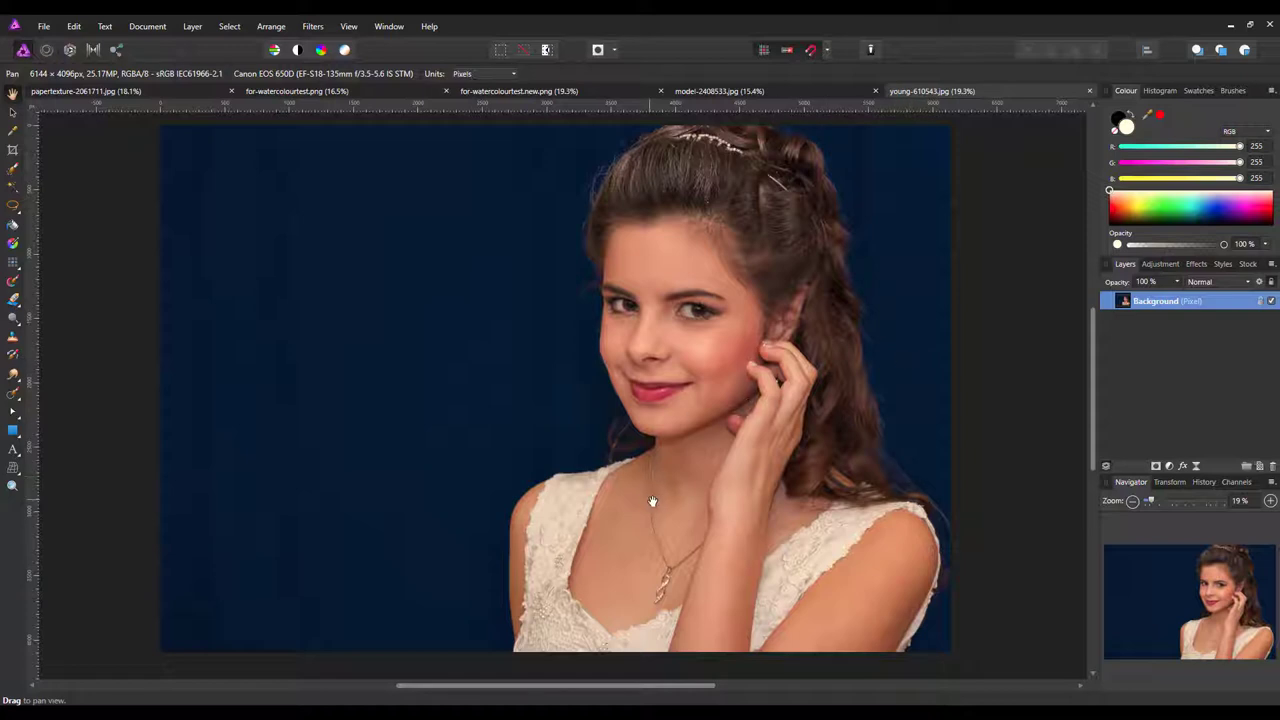
left_click(806, 92)
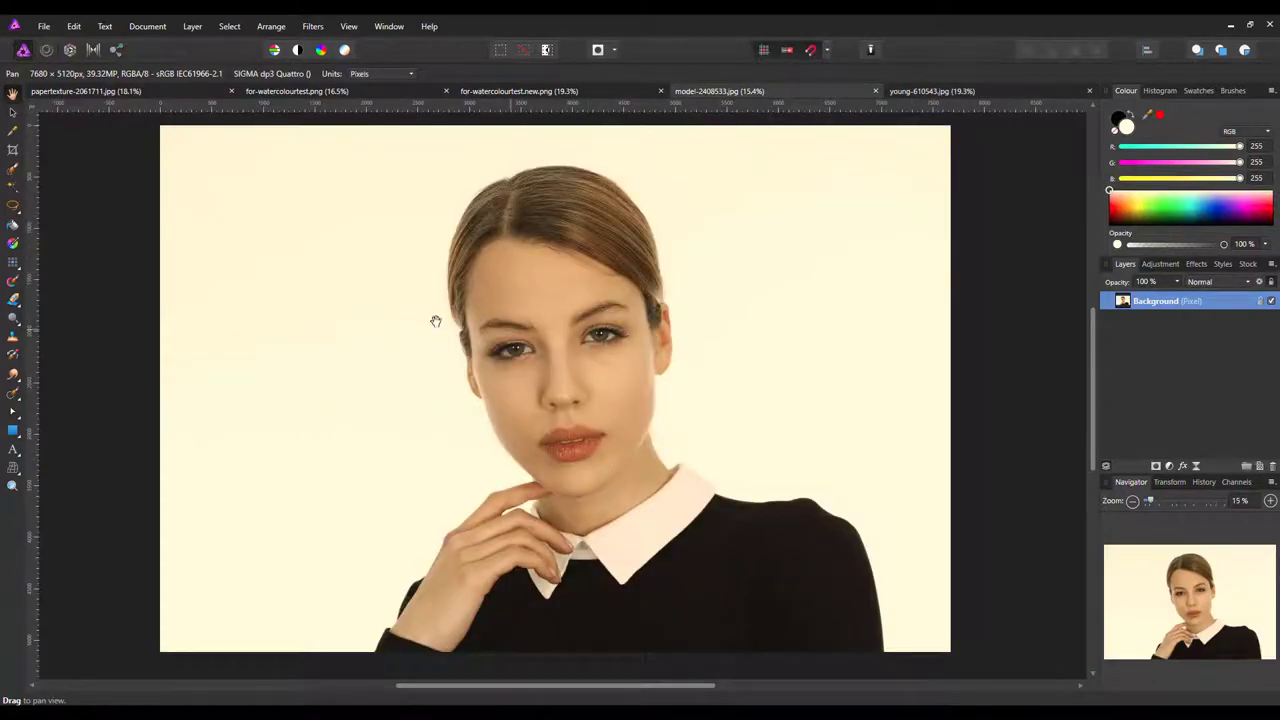
Paint a selection over the model's face, hair and body with an enlarged Selection Brush and duplicate it with Ctrl+J
left_click(12, 172)
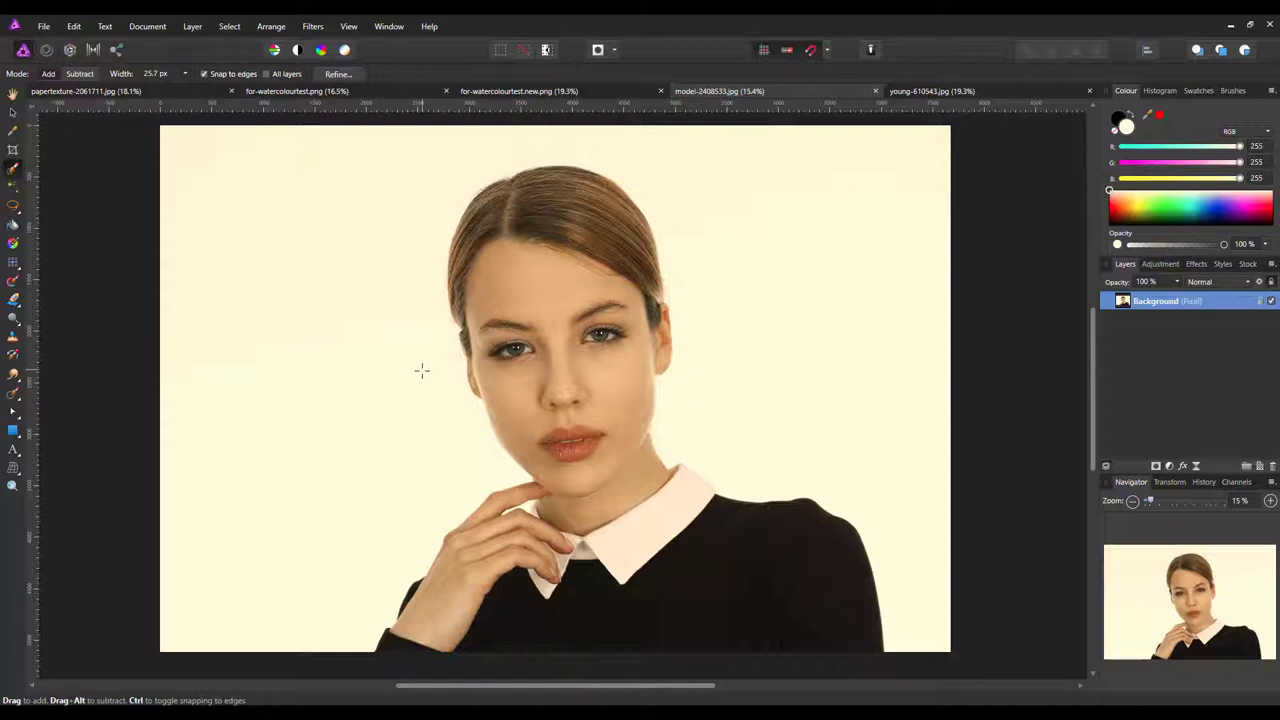
key("bracketright")
key("bracketright")
key("bracketright")
key("bracketright")
key("bracketright")
key("bracketright")
key("bracketright")
mouse_move(622, 271)
left_mouse_down()
mouse_move(643, 531)
mouse_move(708, 596)
mouse_move(766, 619)
mouse_move(763, 631)
mouse_move(606, 623)
mouse_move(591, 594)
mouse_move(478, 618)
mouse_move(476, 588)
left_mouse_up()
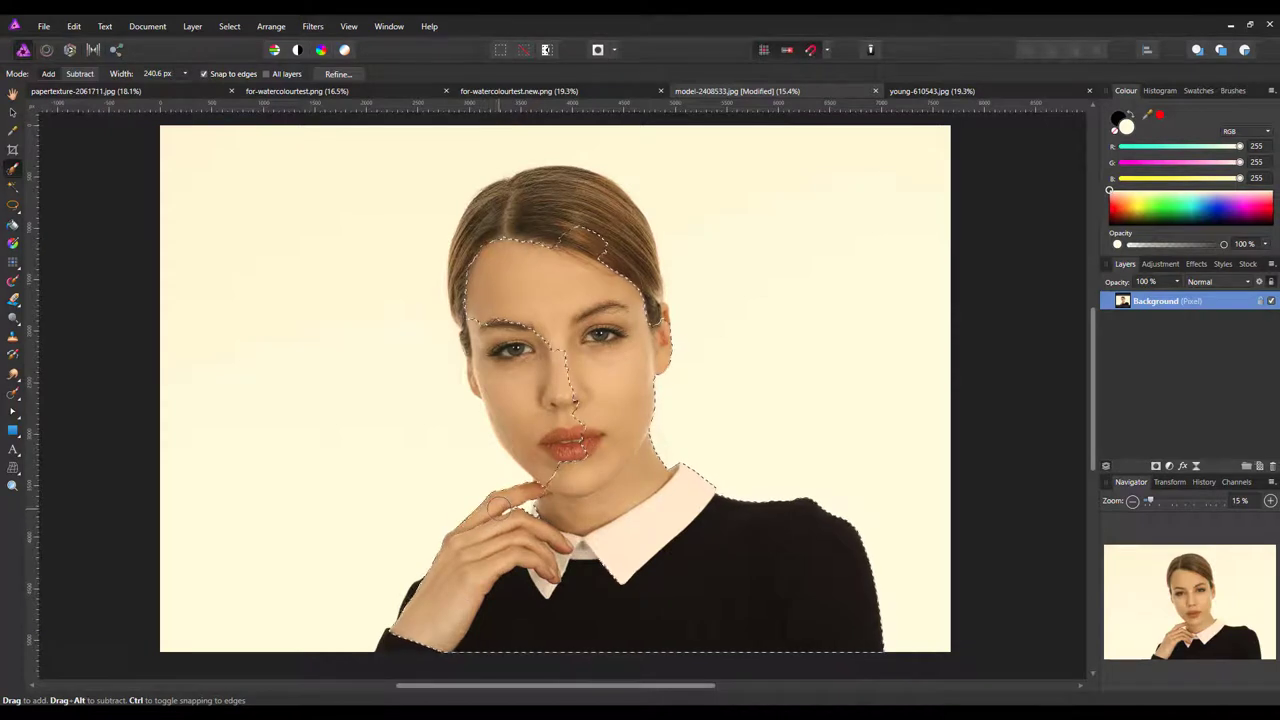
mouse_move(560, 468)
left_mouse_down()
mouse_move(482, 322)
mouse_move(479, 255)
mouse_move(513, 211)
mouse_move(598, 218)
left_mouse_up()
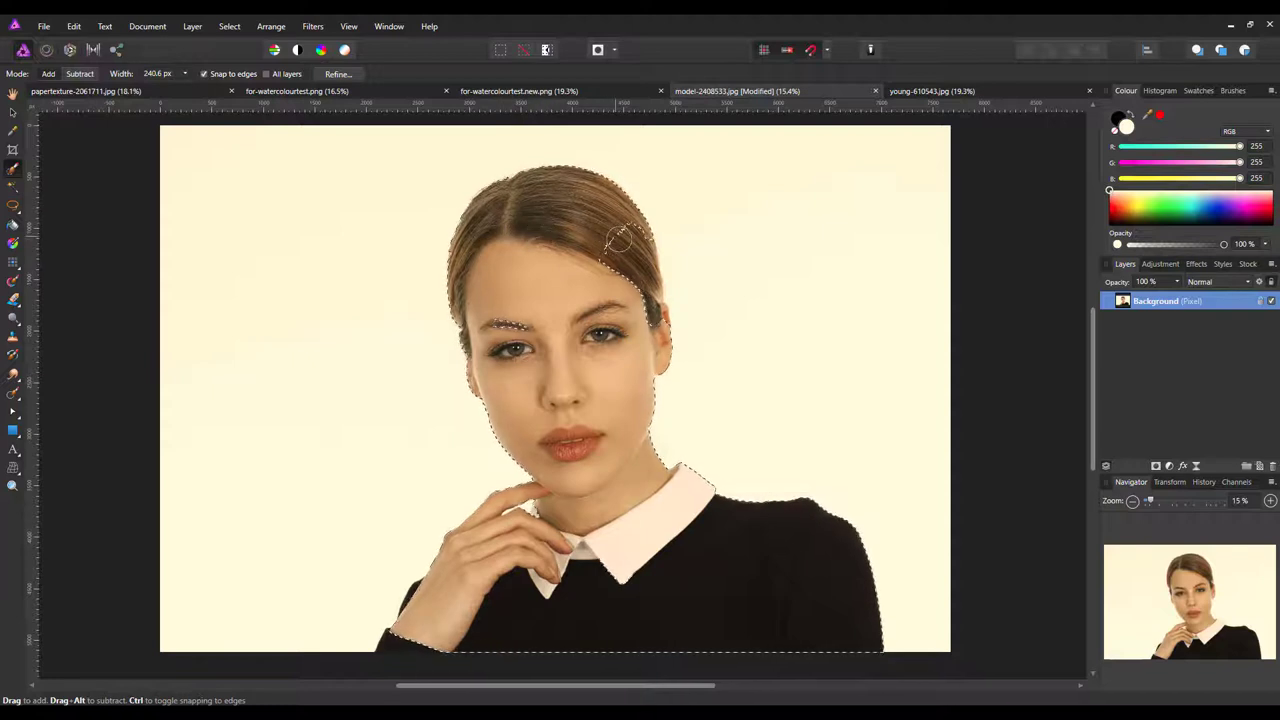
left_click_drag(631, 293, 645, 306)
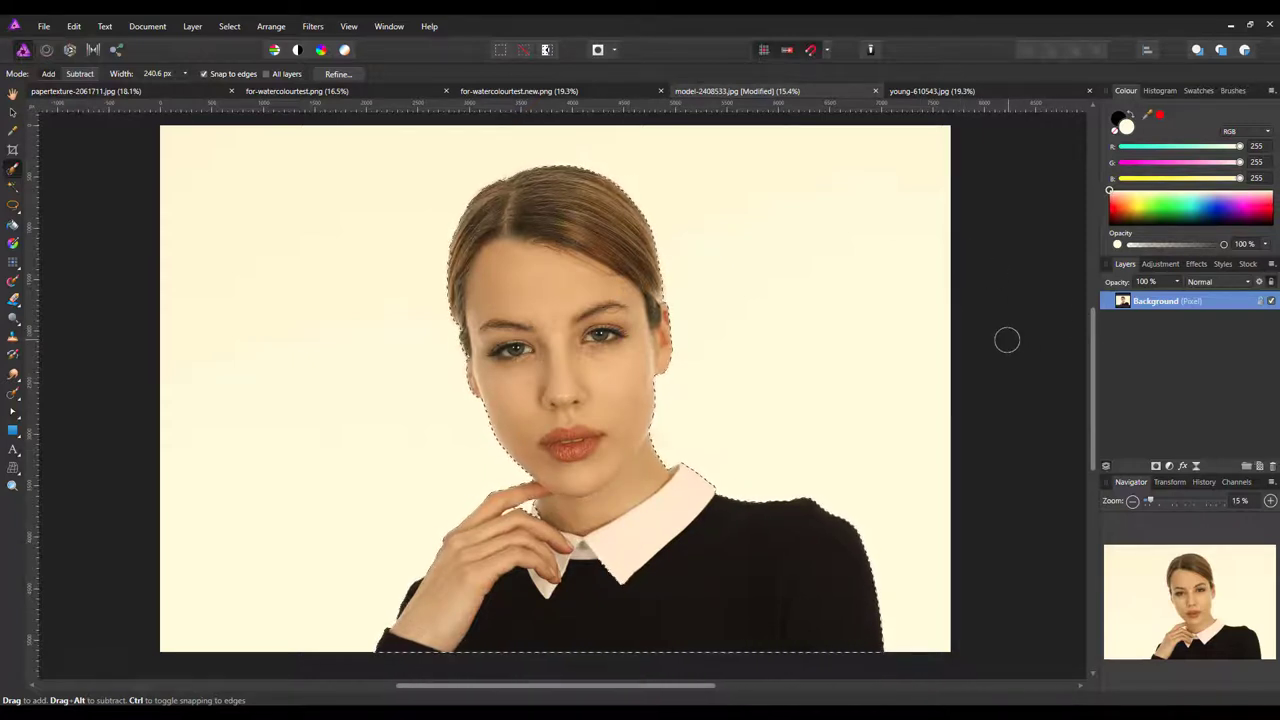
key("ctrl+j")
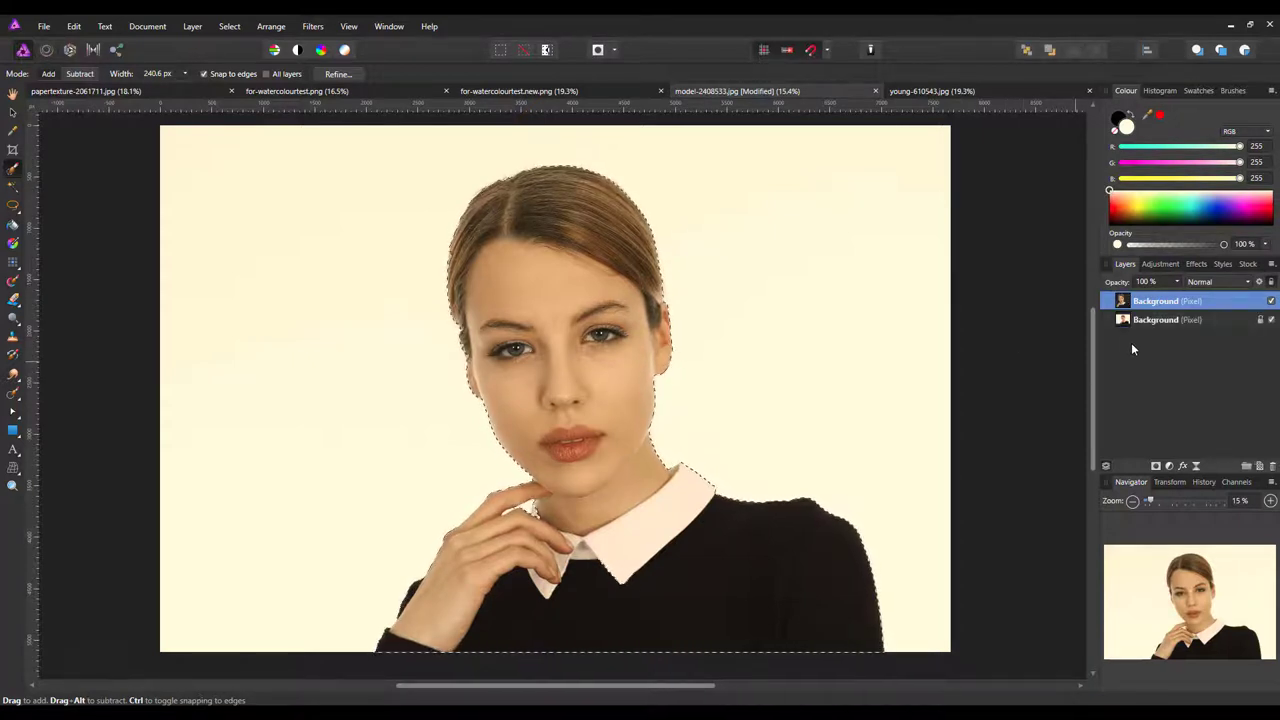
Hide the original Background layer, then switch to the for-watercolourtest.png document
left_click(1272, 320)
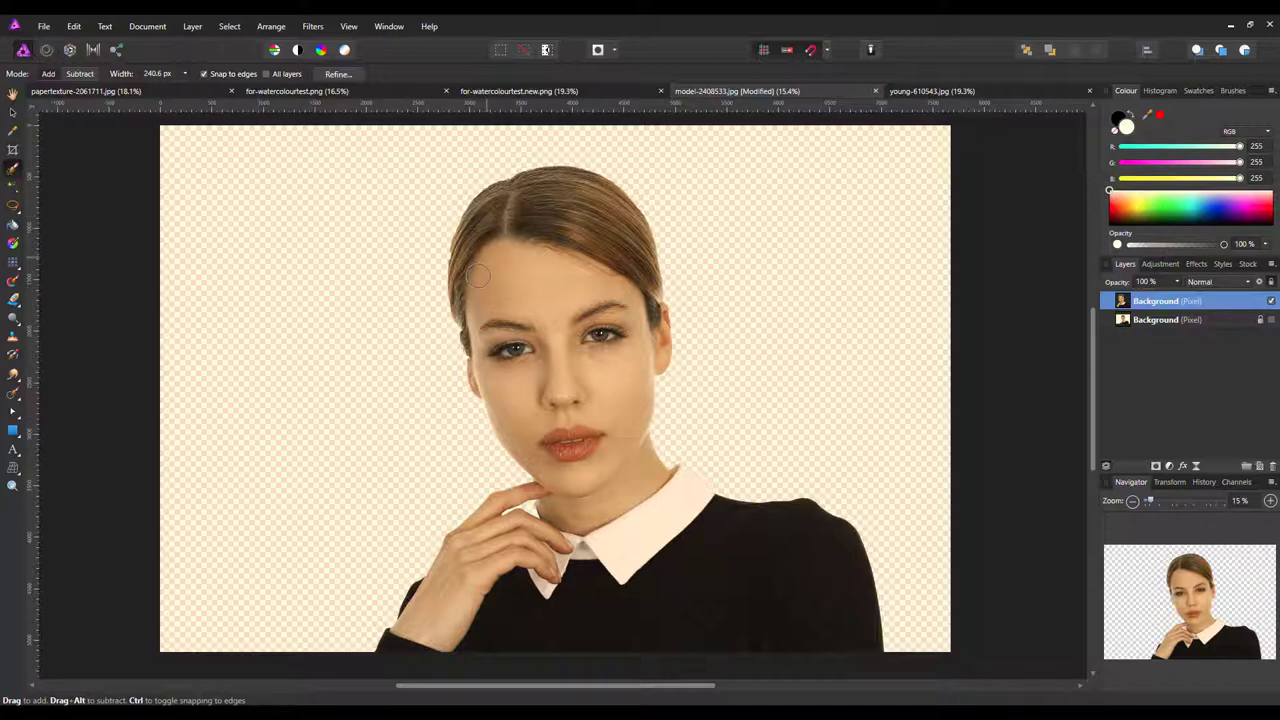
left_click(324, 91)
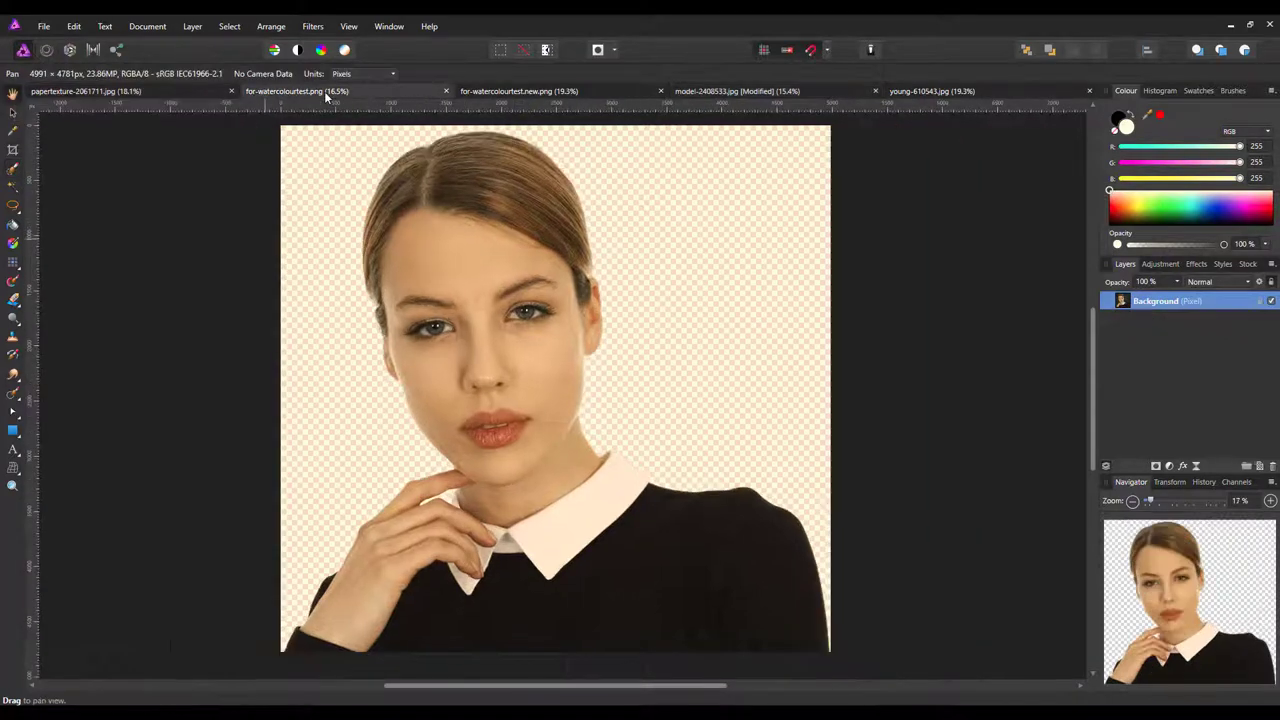
View the second cut-out portrait document, then return to the model portrait
left_click(522, 92)
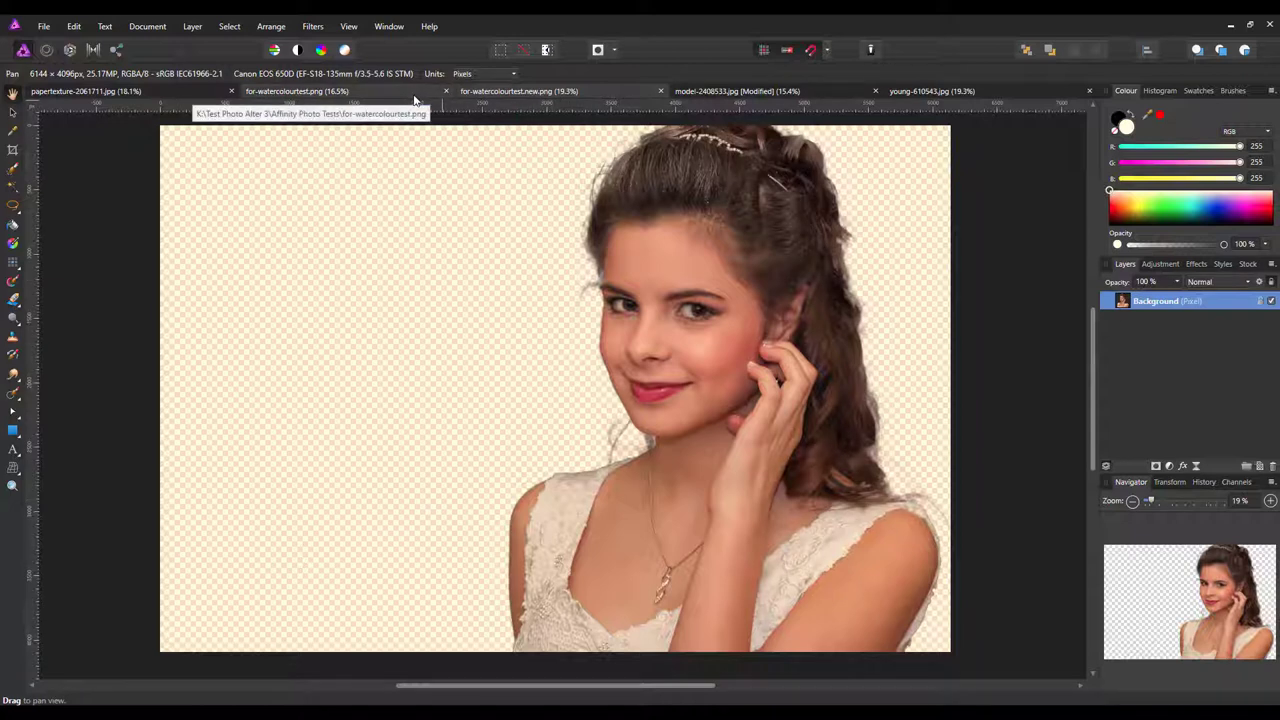
left_click(833, 88)
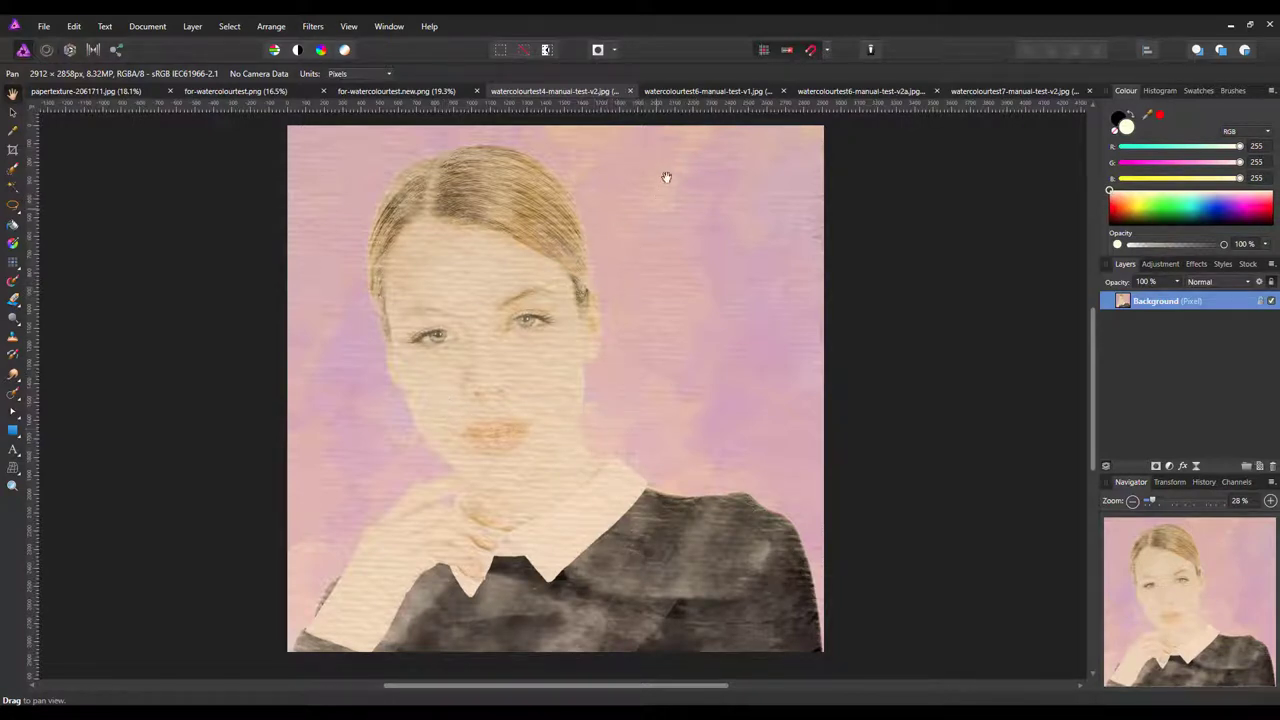
Compare the yellow, second-portrait and sepia watercolour tests, ending on watercolourtest6-manual-test-v1
left_click(717, 91)
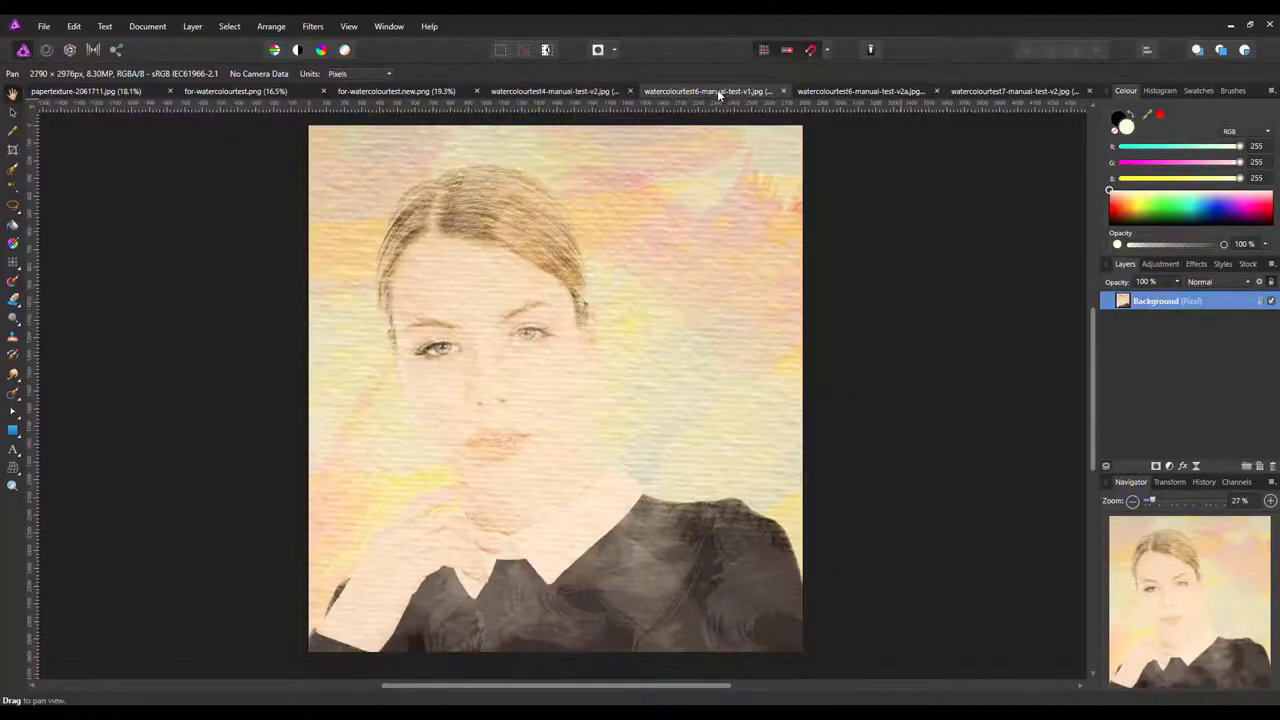
left_click(884, 97)
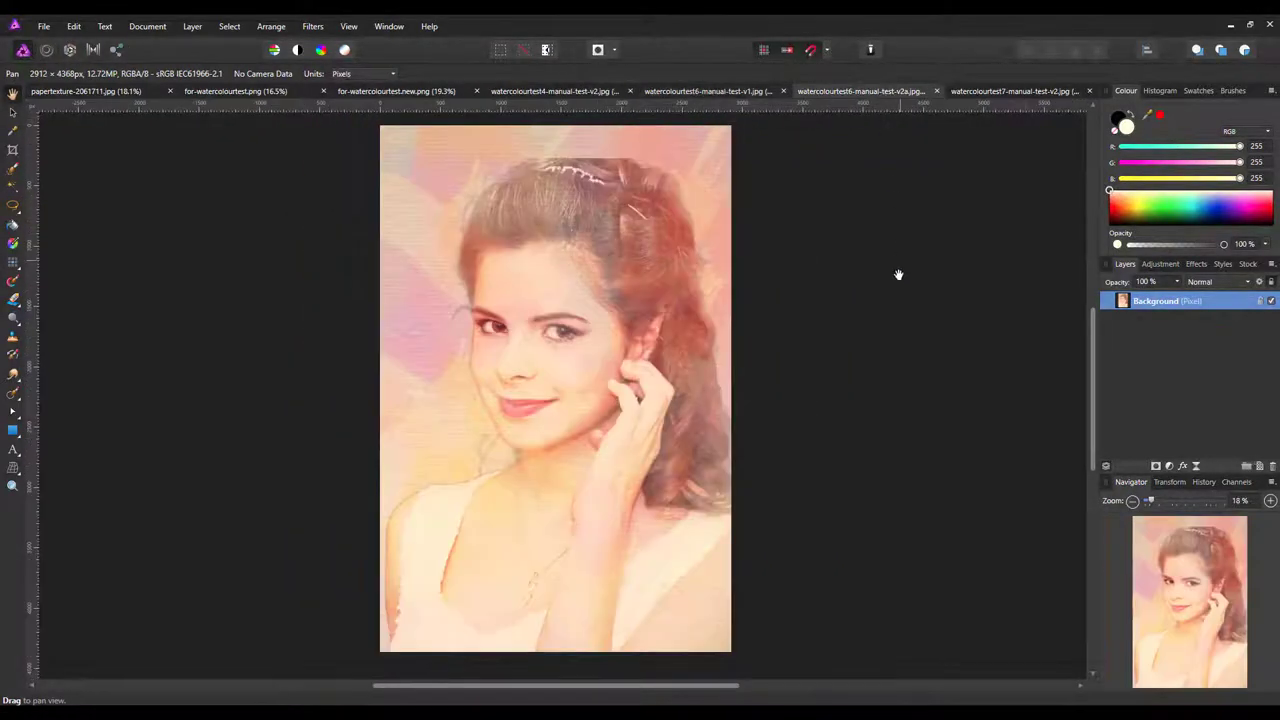
left_click(1024, 96)
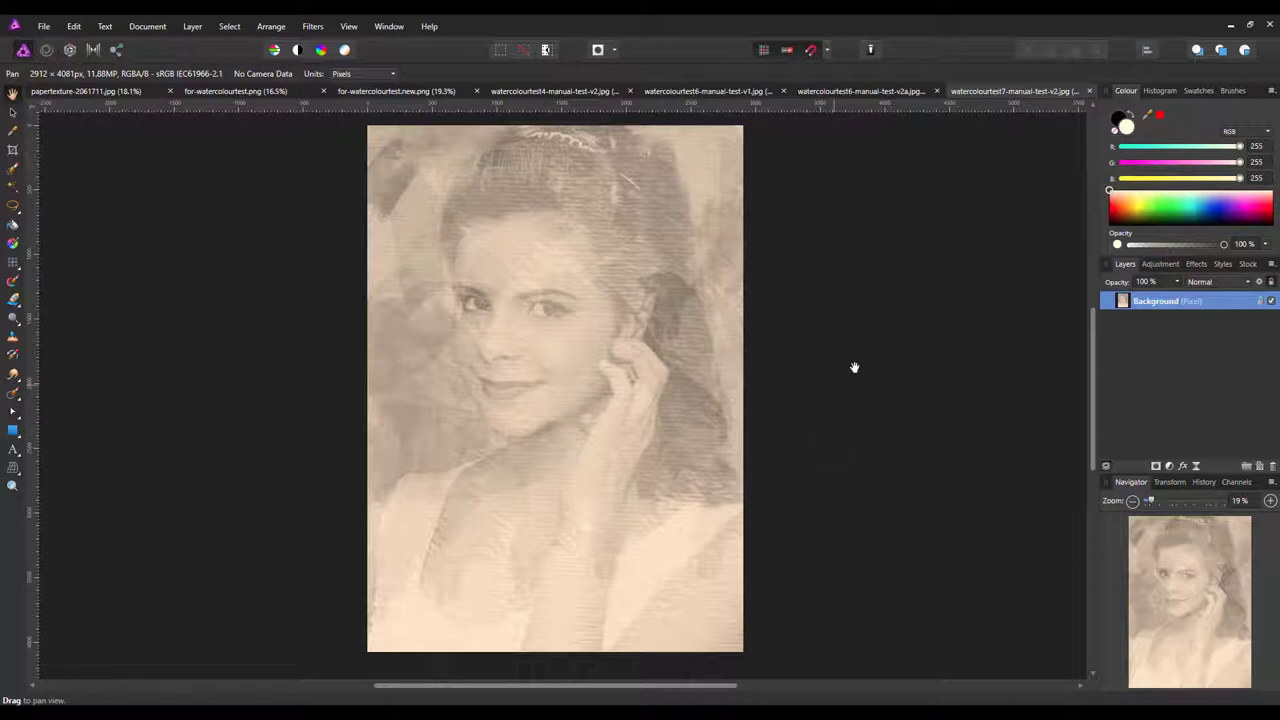
left_click(675, 98)
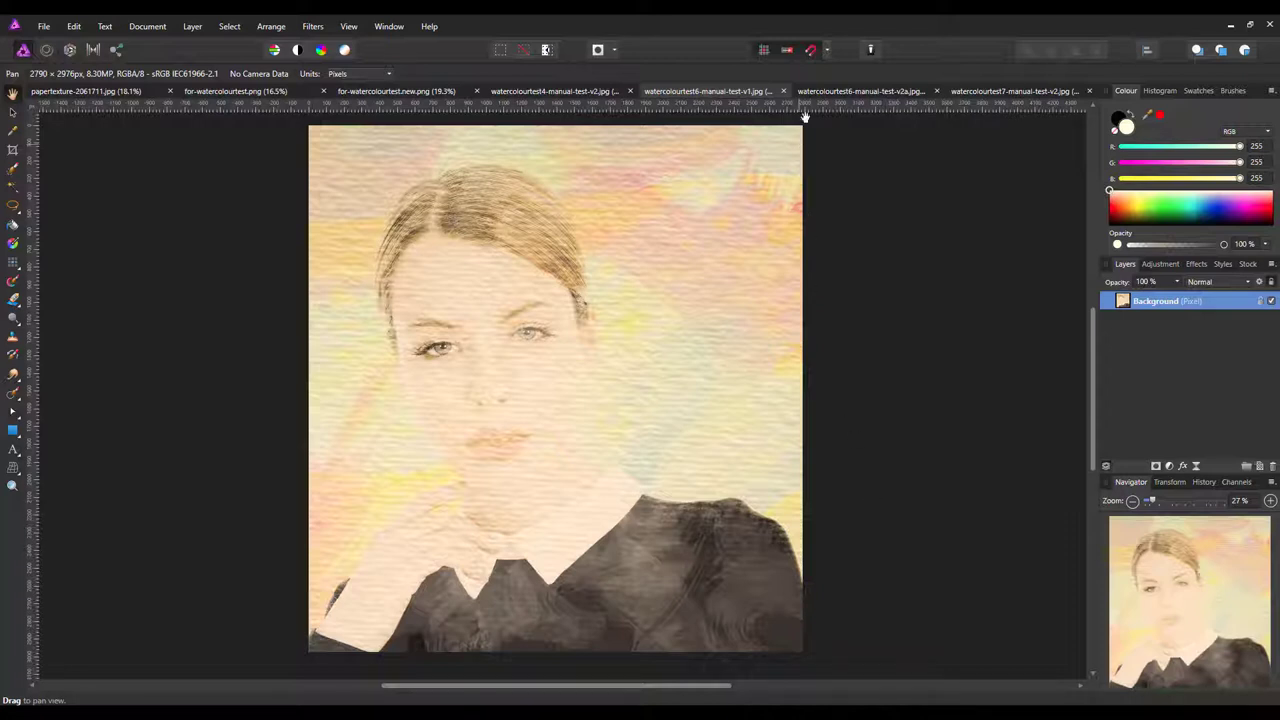
Show the watercolourtest6-manual-test-v2a.jpg document
left_click(858, 94)
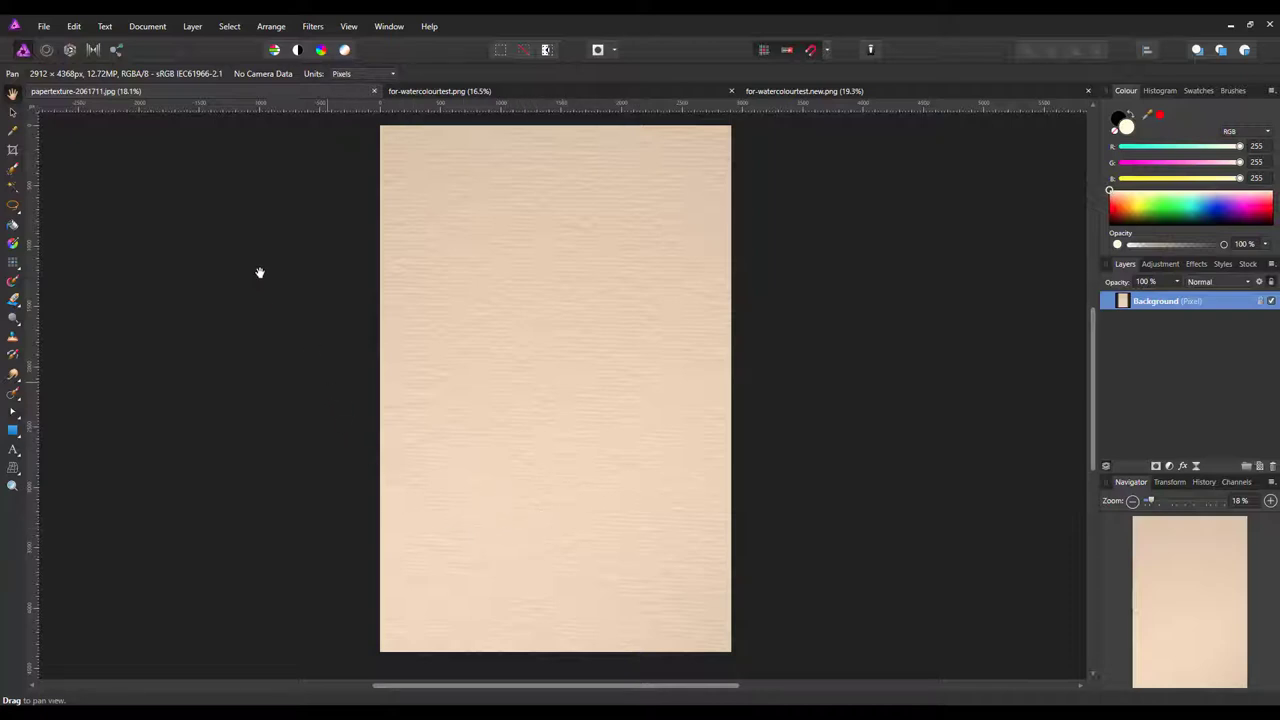
Switch back to the for-watercolourtest.png cut-out portrait
left_click(531, 89)
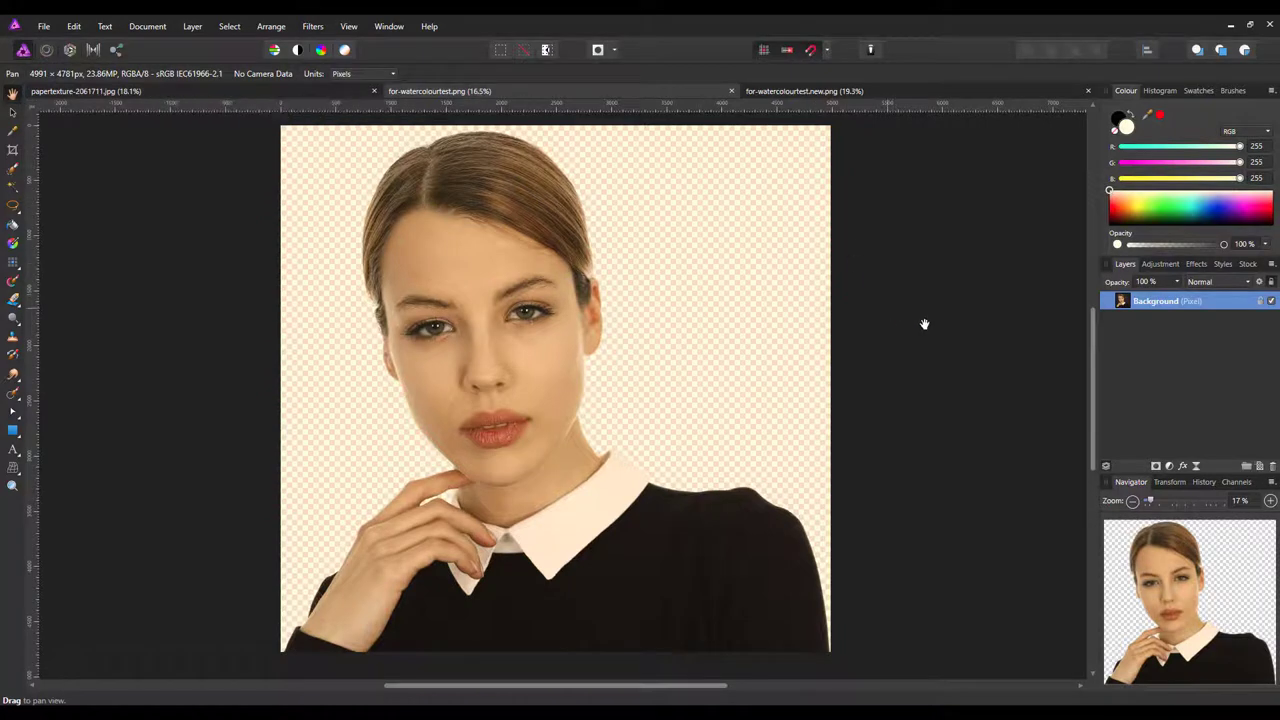
Copy the cut-out portrait layer and paste it into papertexture-2061711.jpg
right_click(1187, 306)
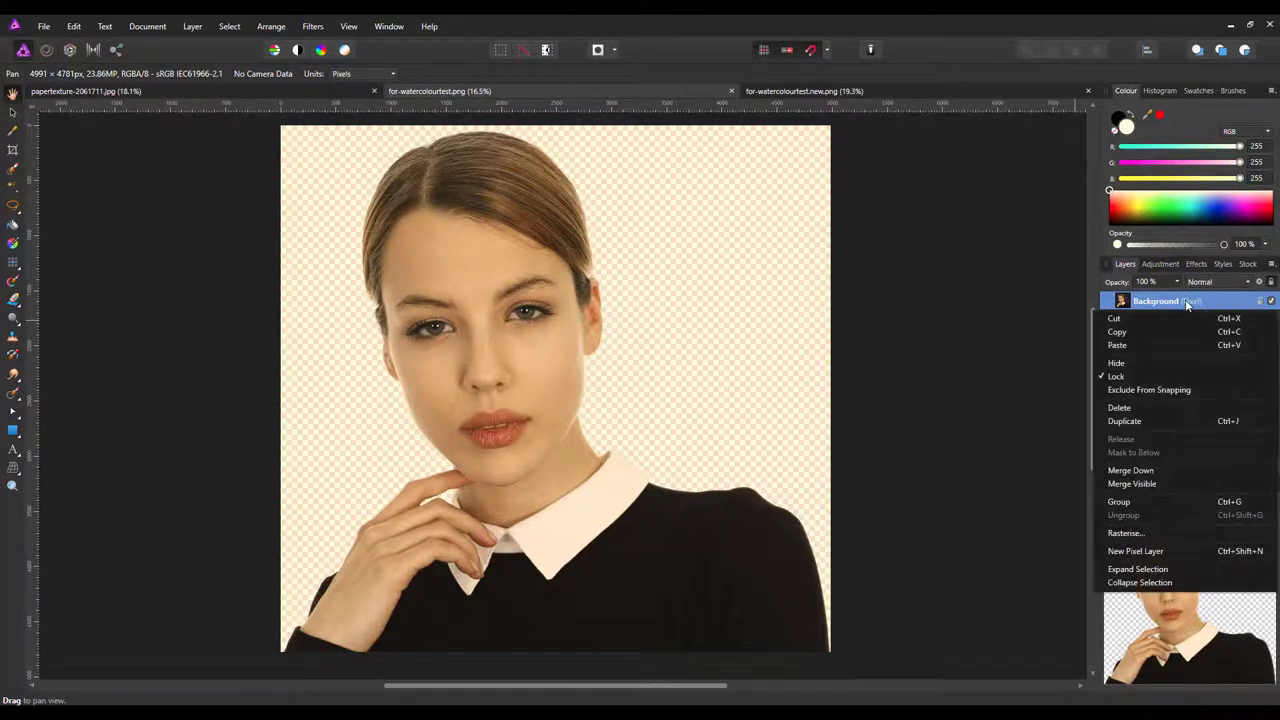
left_click(1130, 336)
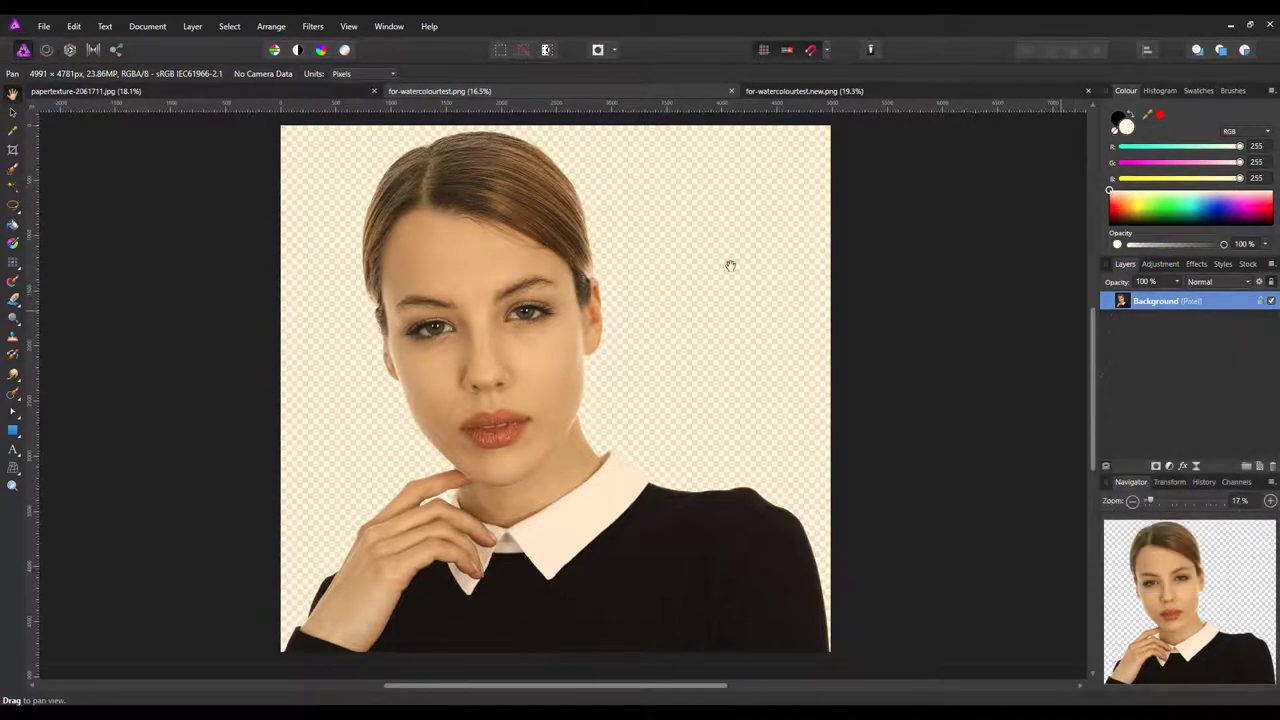
left_click(213, 89)
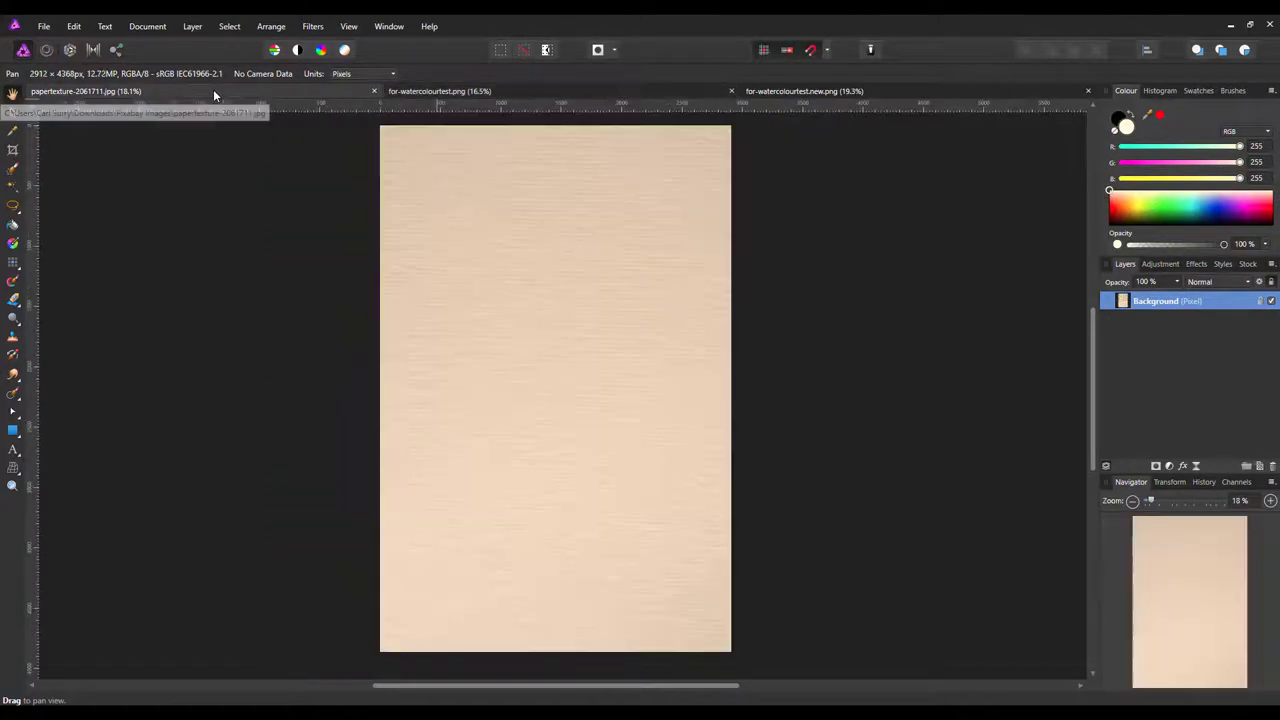
left_click(72, 27)
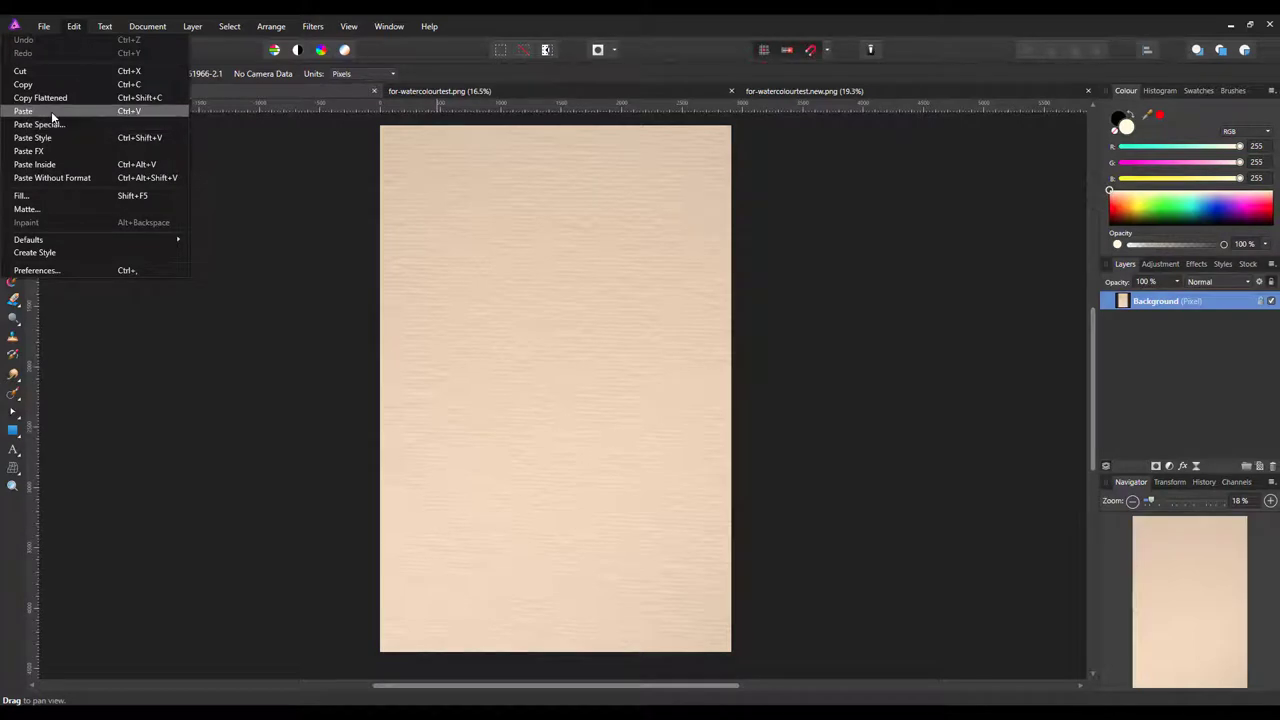
left_click(24, 111)
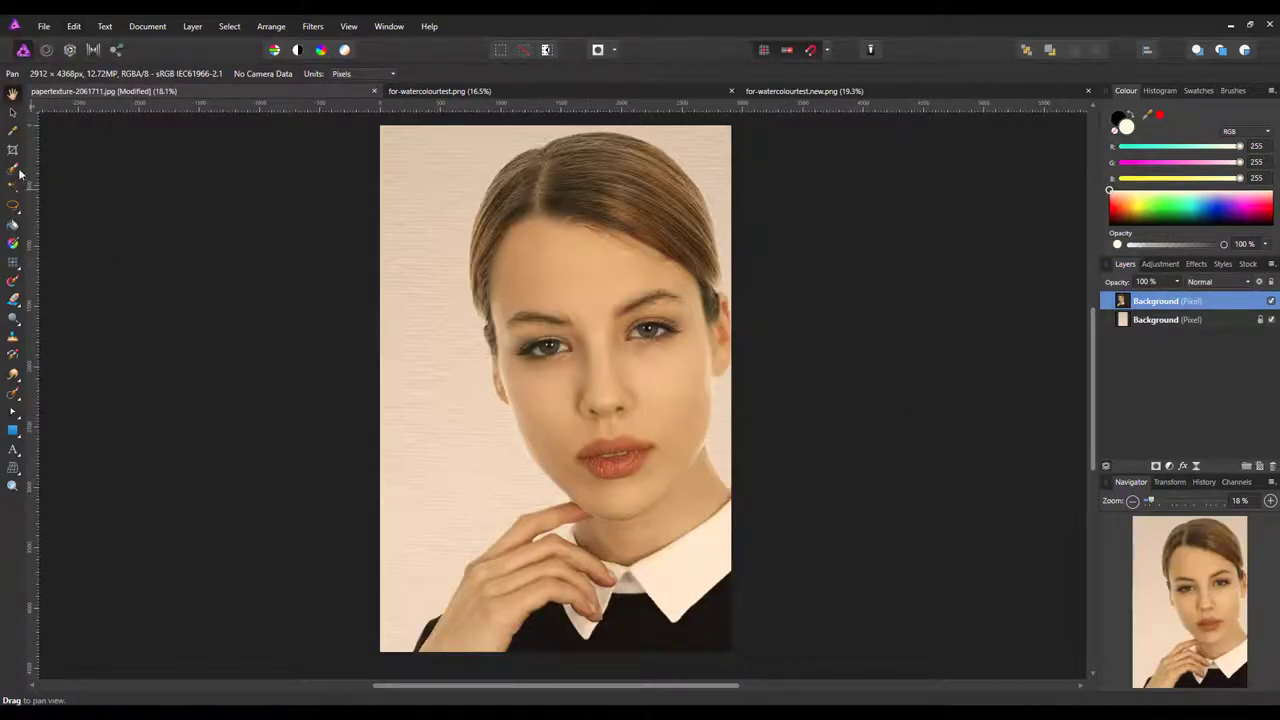
Shrink the pasted portrait around its centre and move it left and slightly down
left_click(10, 116)
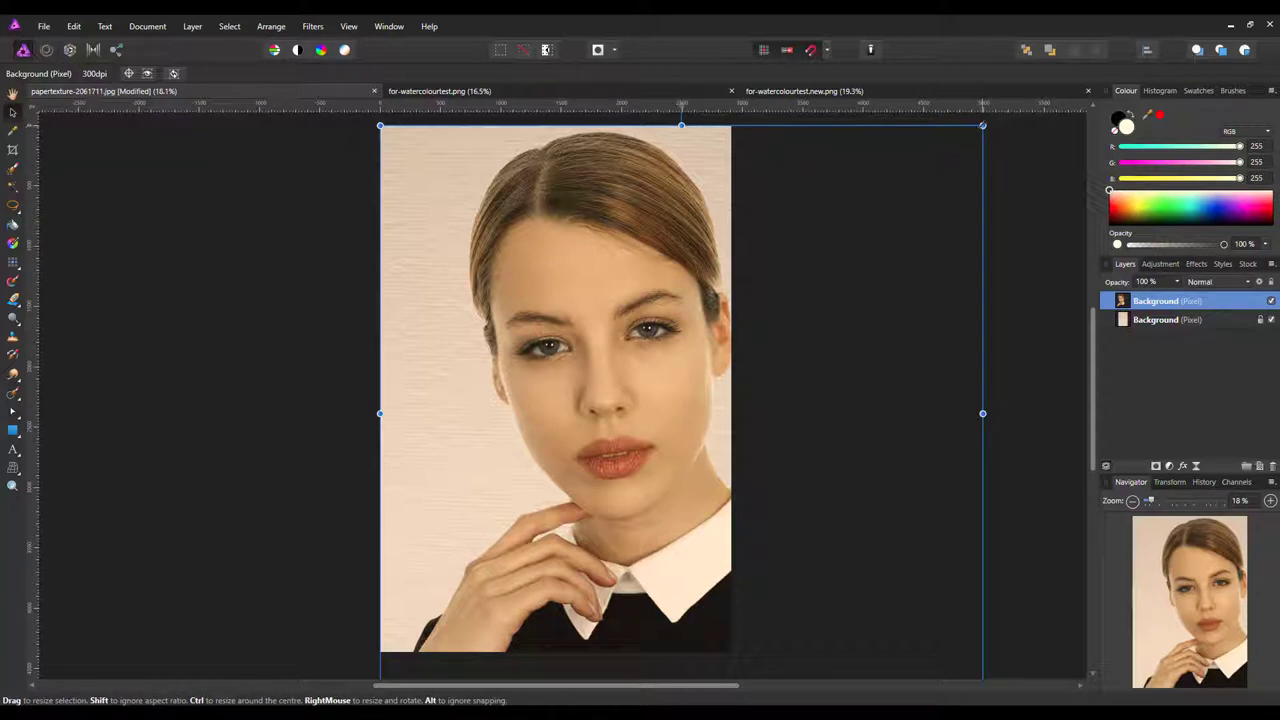
left_click_drag(983, 125, 879, 224)
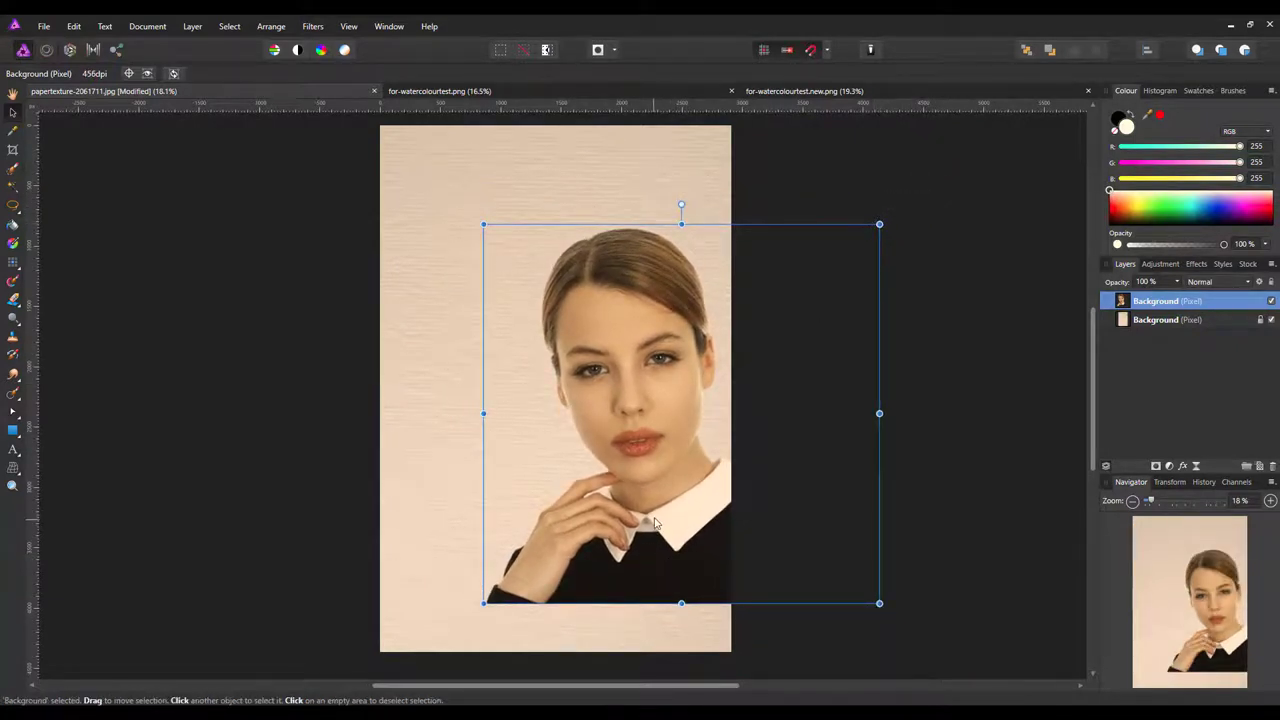
left_click_drag(660, 504, 555, 548)
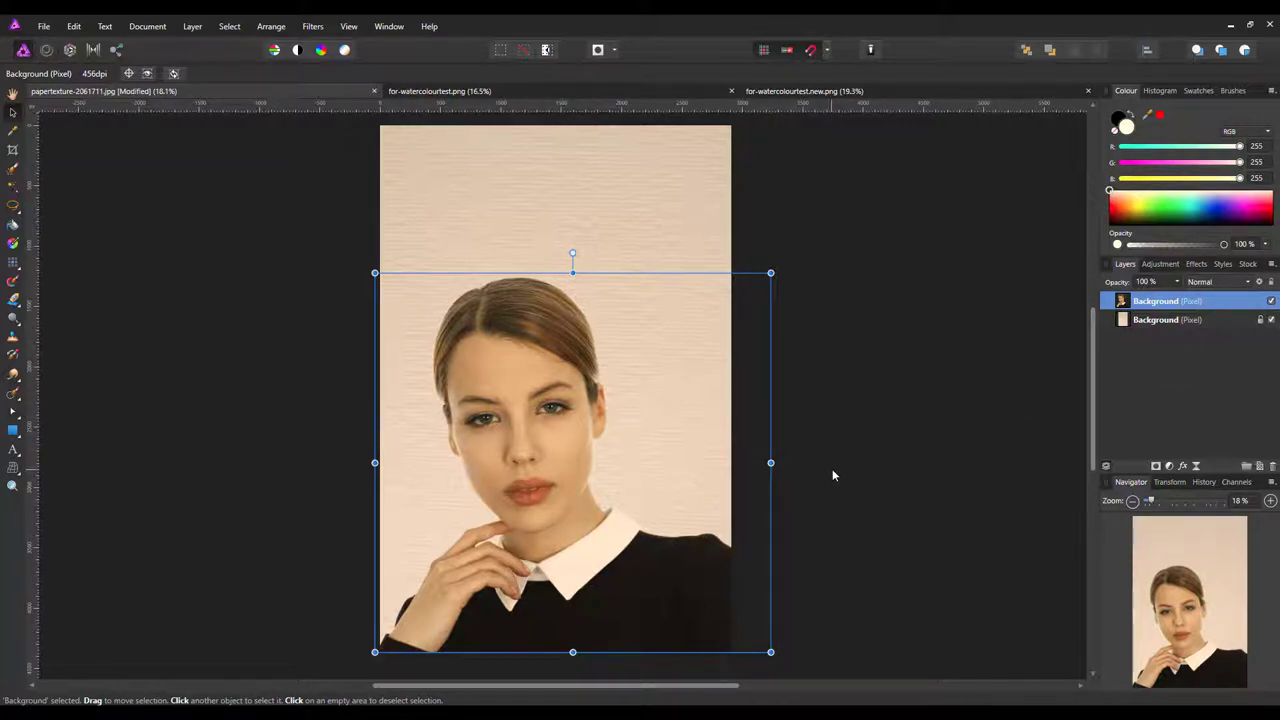
Keep the top portrait layer named Background and lock it
double_click(1249, 302)
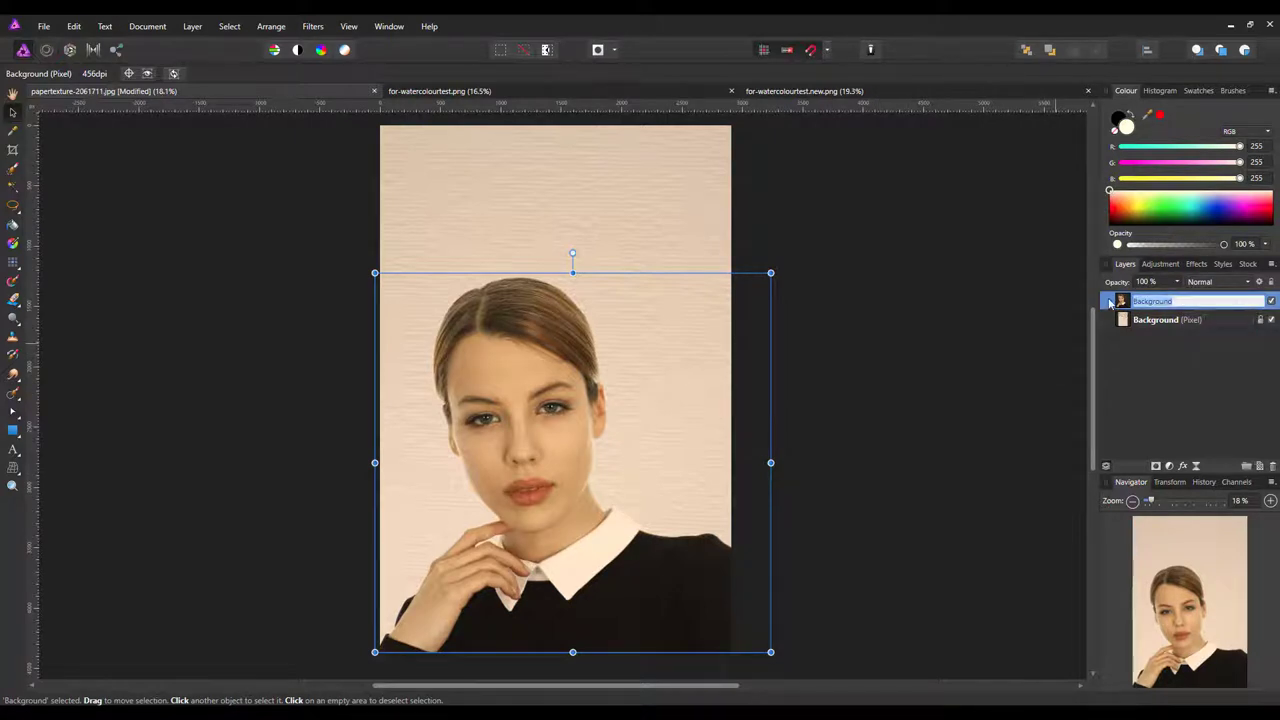
key("Escape")
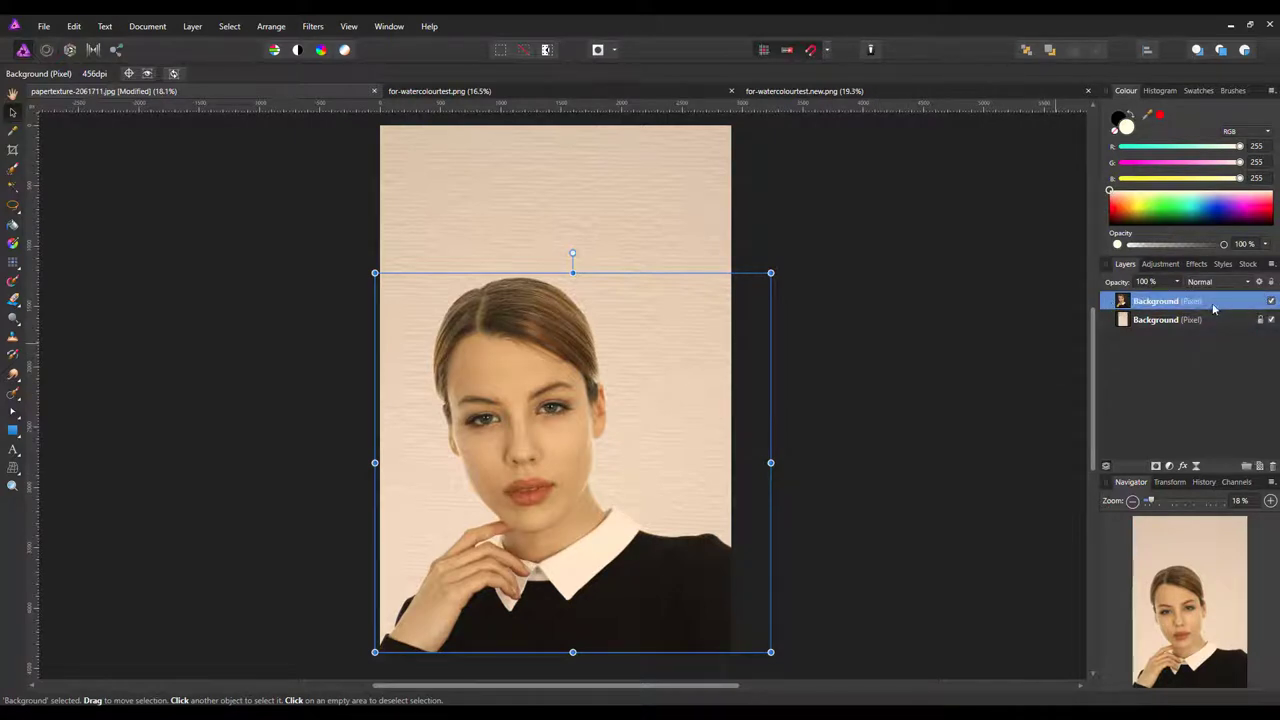
left_click(1263, 299)
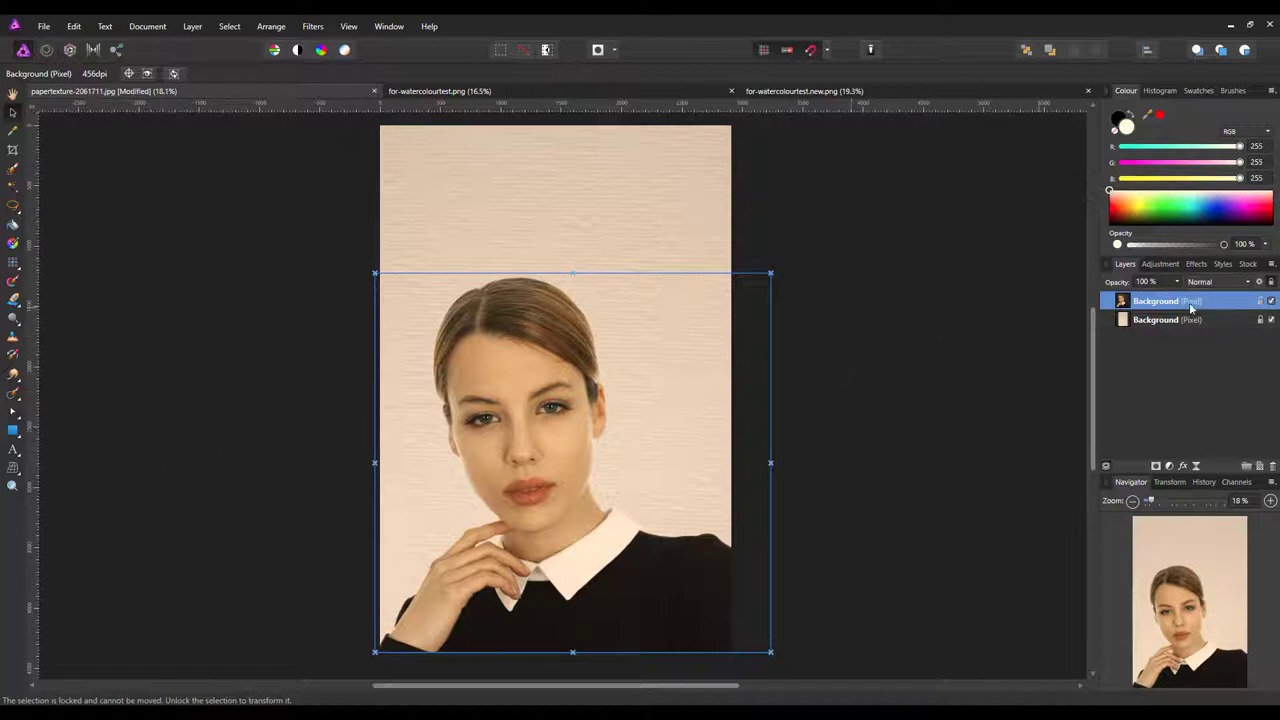
Load the woman's outline from the portrait layer with Select > Selection From Layer
left_click_drag(1190, 308, 1177, 310)
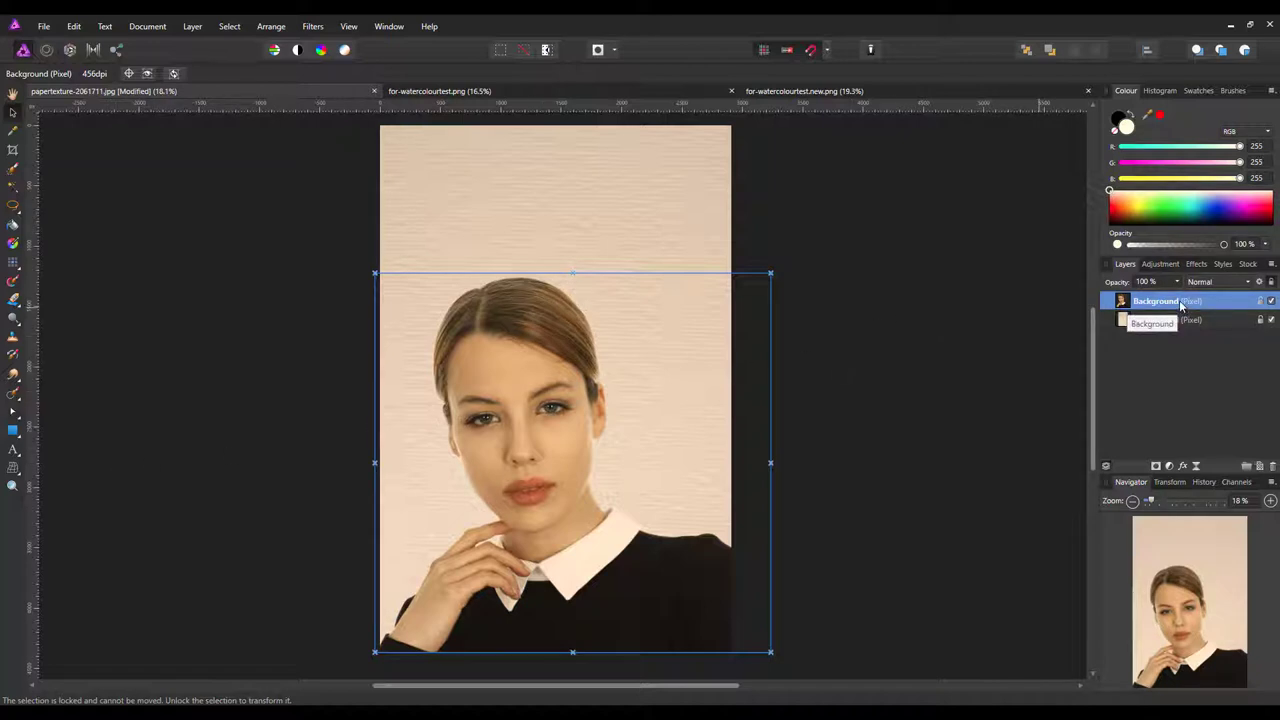
left_click_drag(1181, 306, 1180, 308)
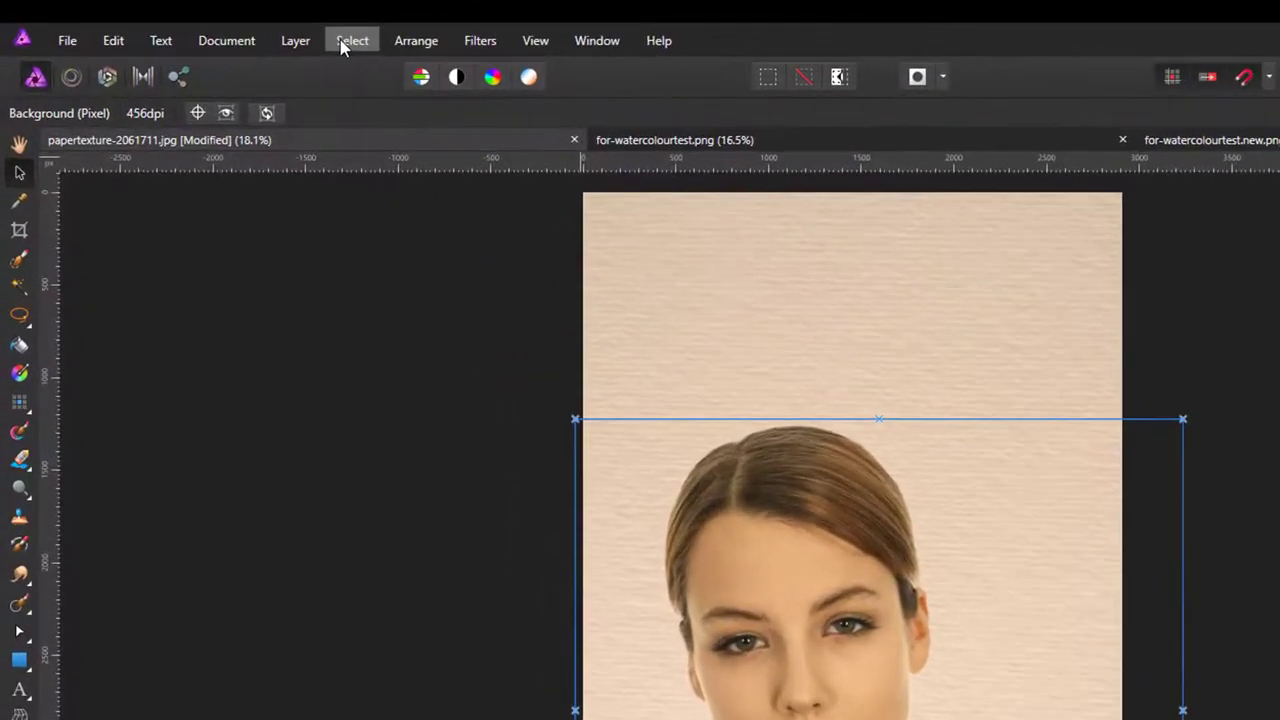
left_click(280, 34)
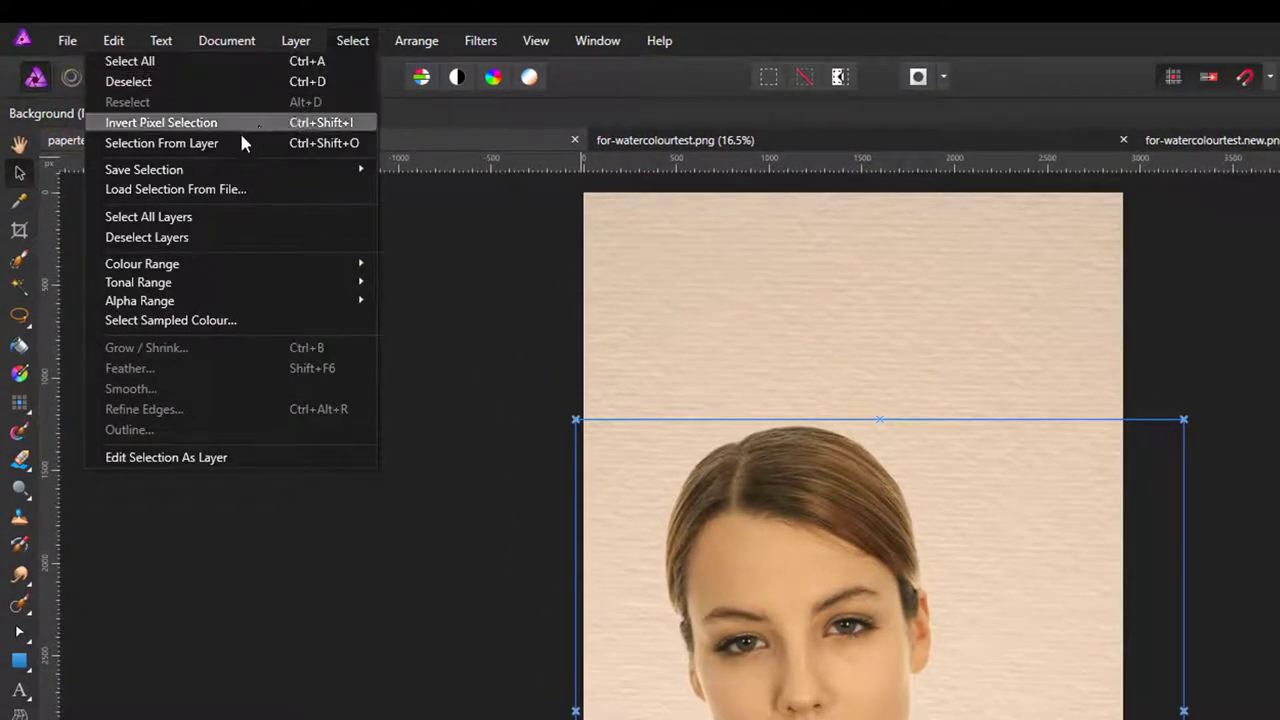
left_click(186, 146)
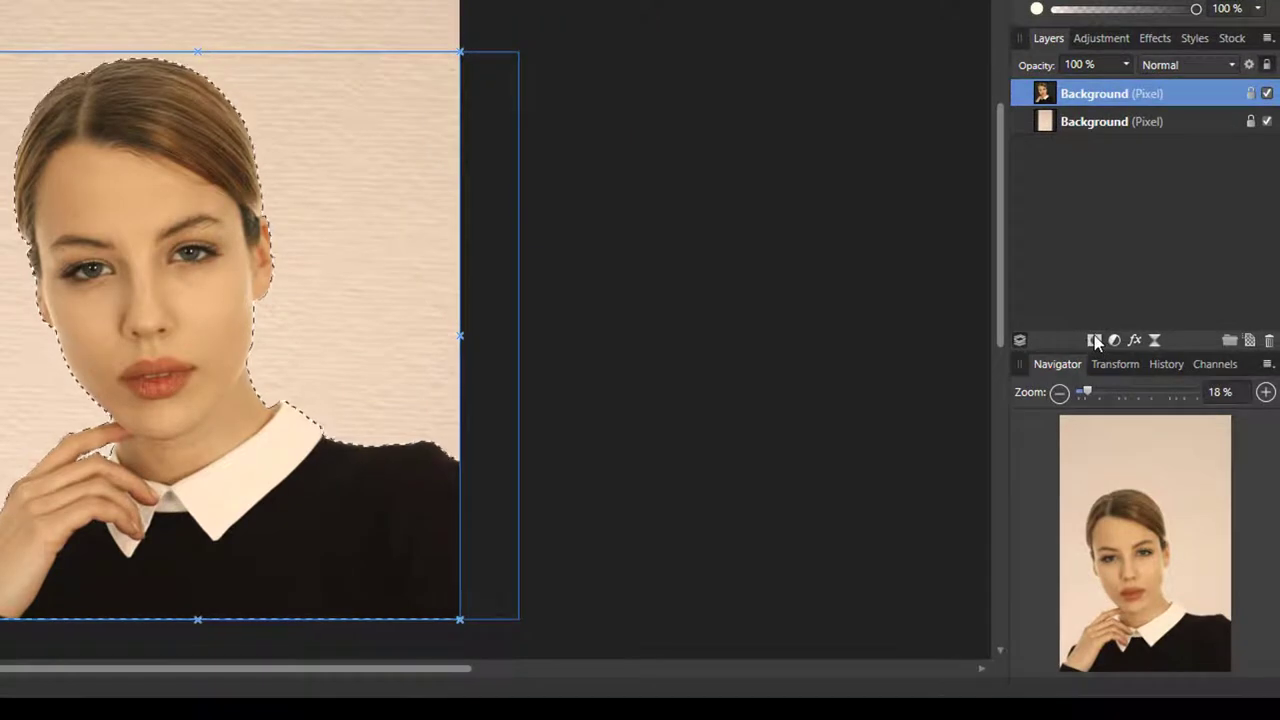
Mask the portrait layer from the selection, deselect with Ctrl+D, and copy its (Mask) layer
left_click(1095, 341)
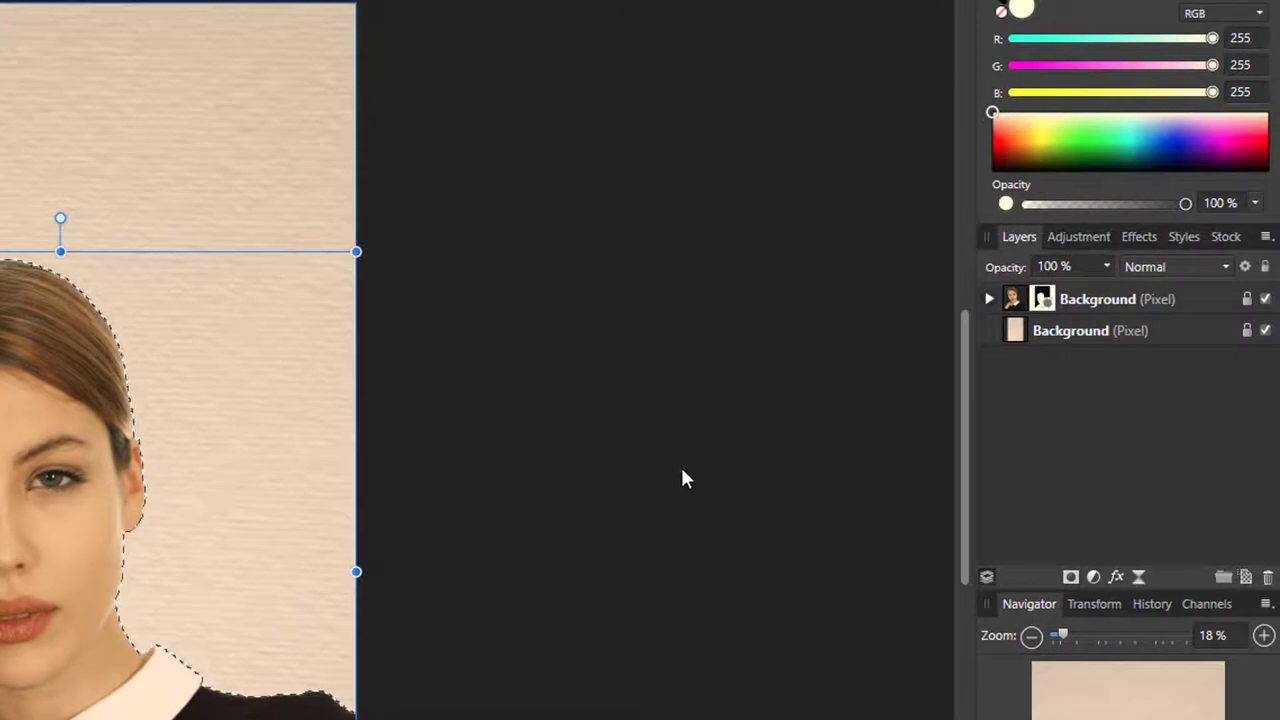
key("ctrl+d")
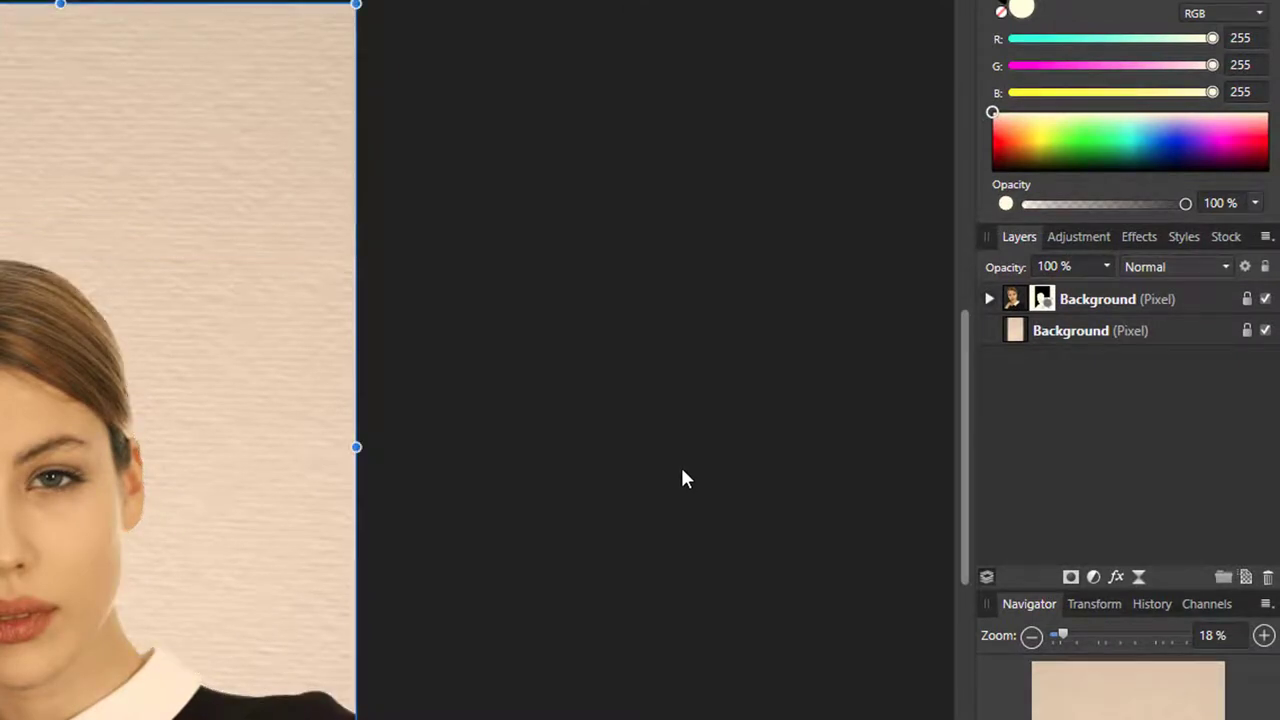
left_click(988, 300)
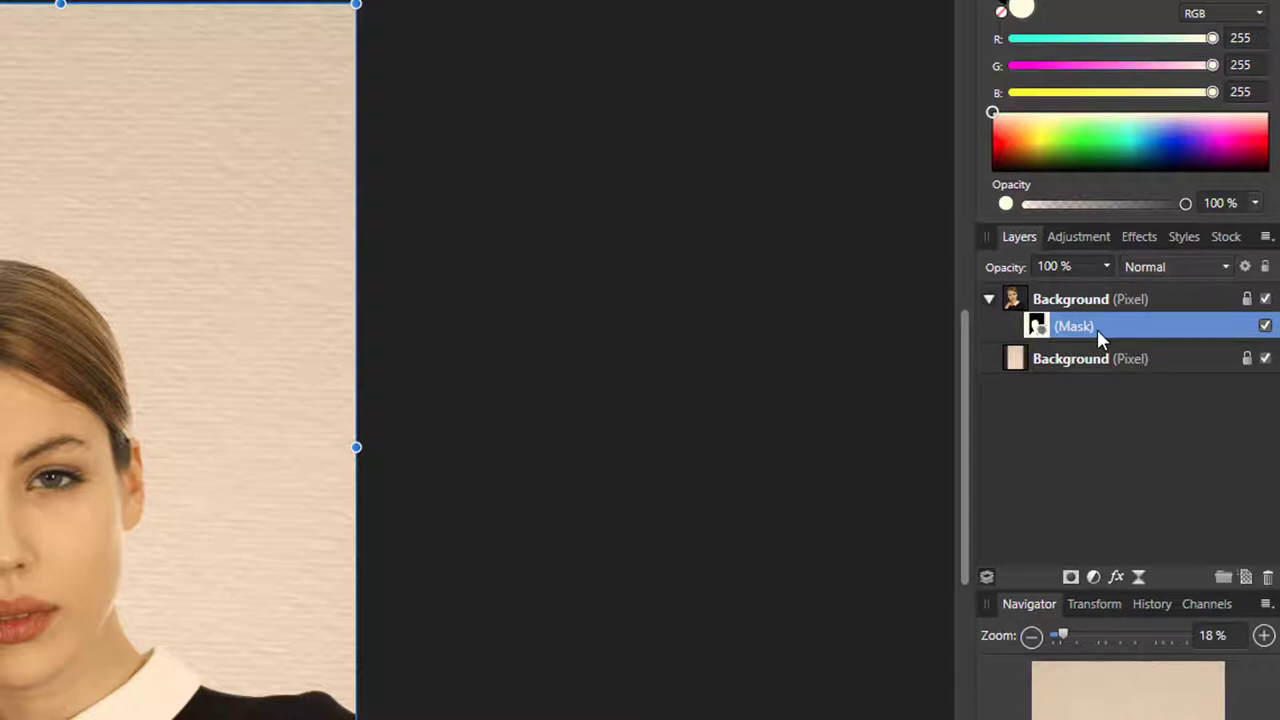
right_click(1043, 330)
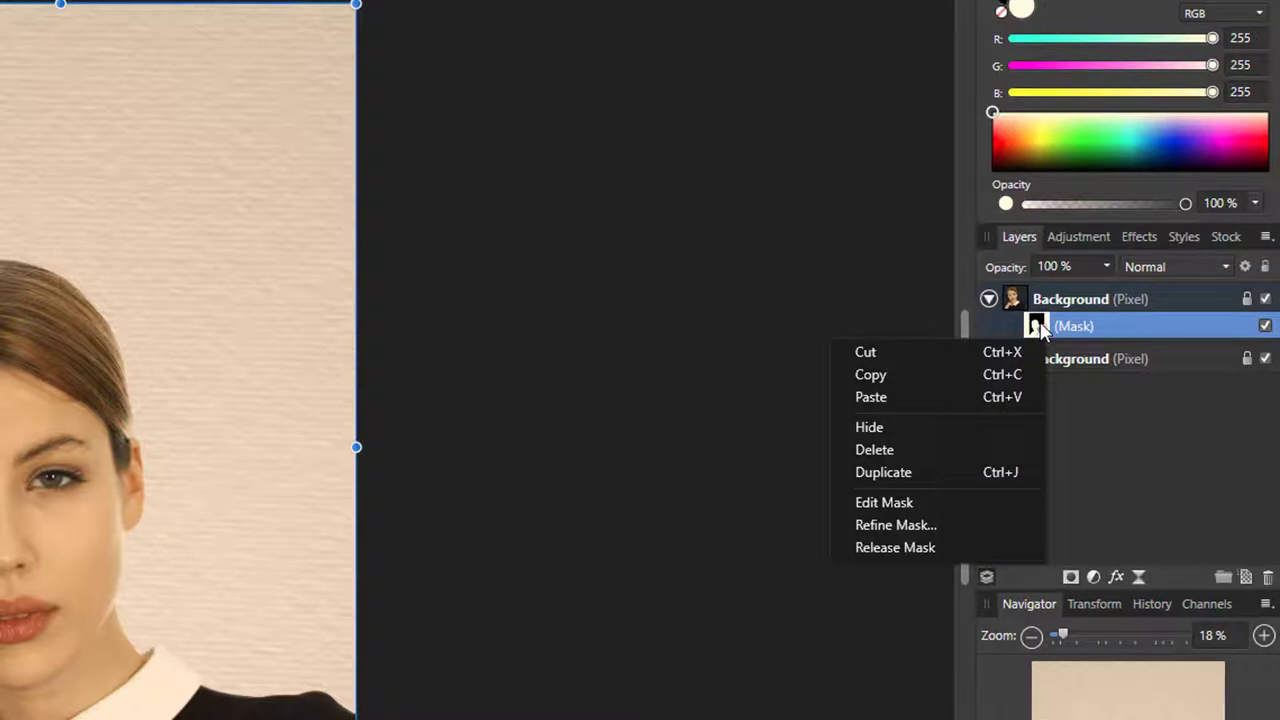
left_click(929, 376)
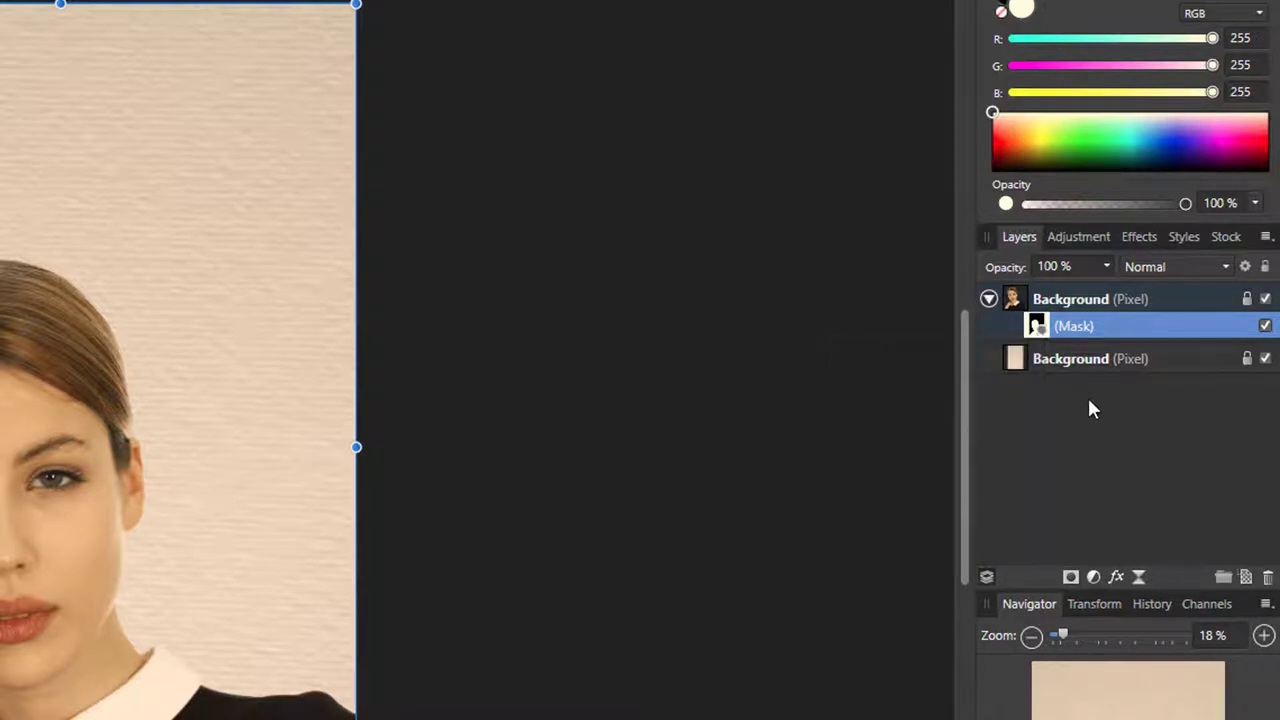
Paste the copied silhouette mask as a new top-level Mask layer above the portrait
left_click(1022, 300)
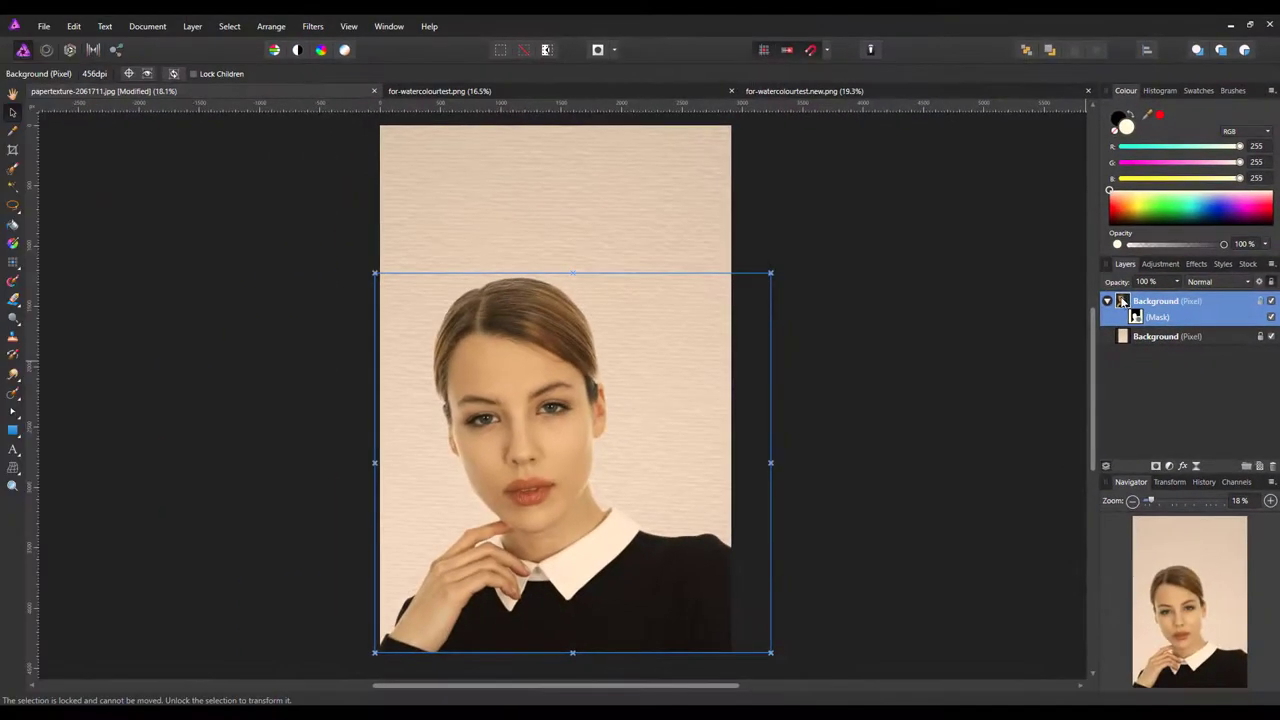
left_click(1108, 301)
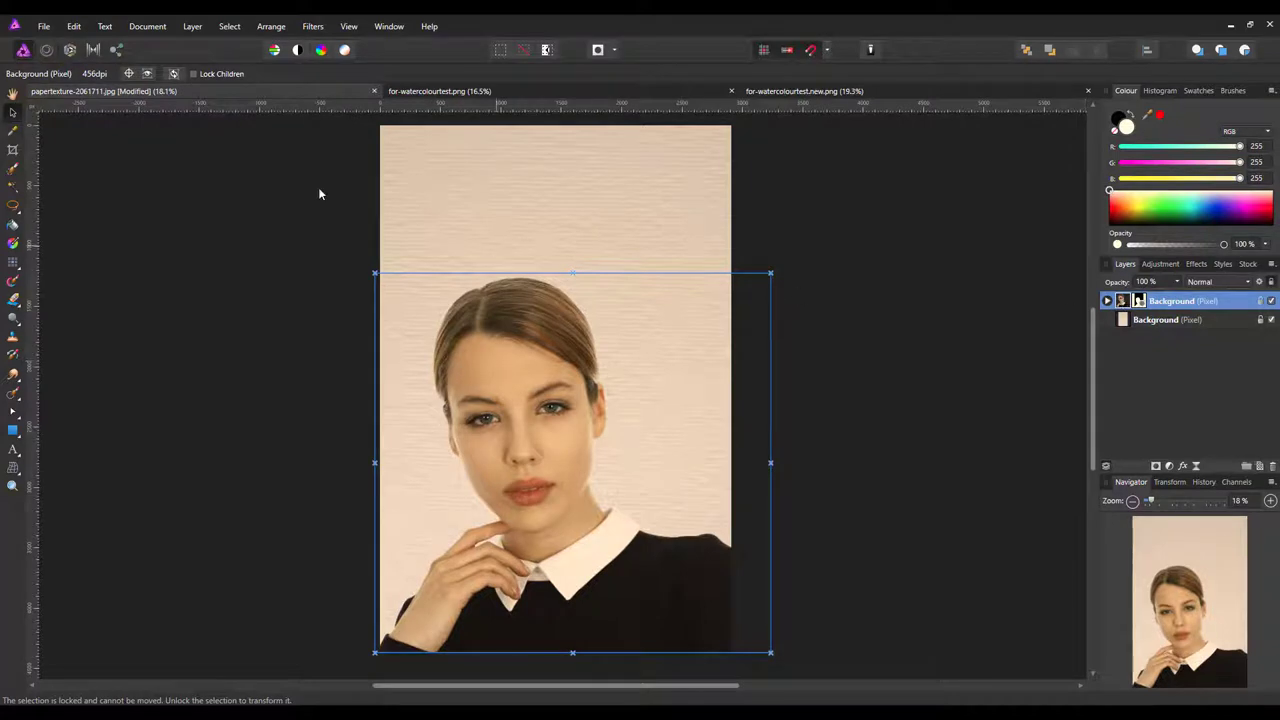
left_click(76, 28)
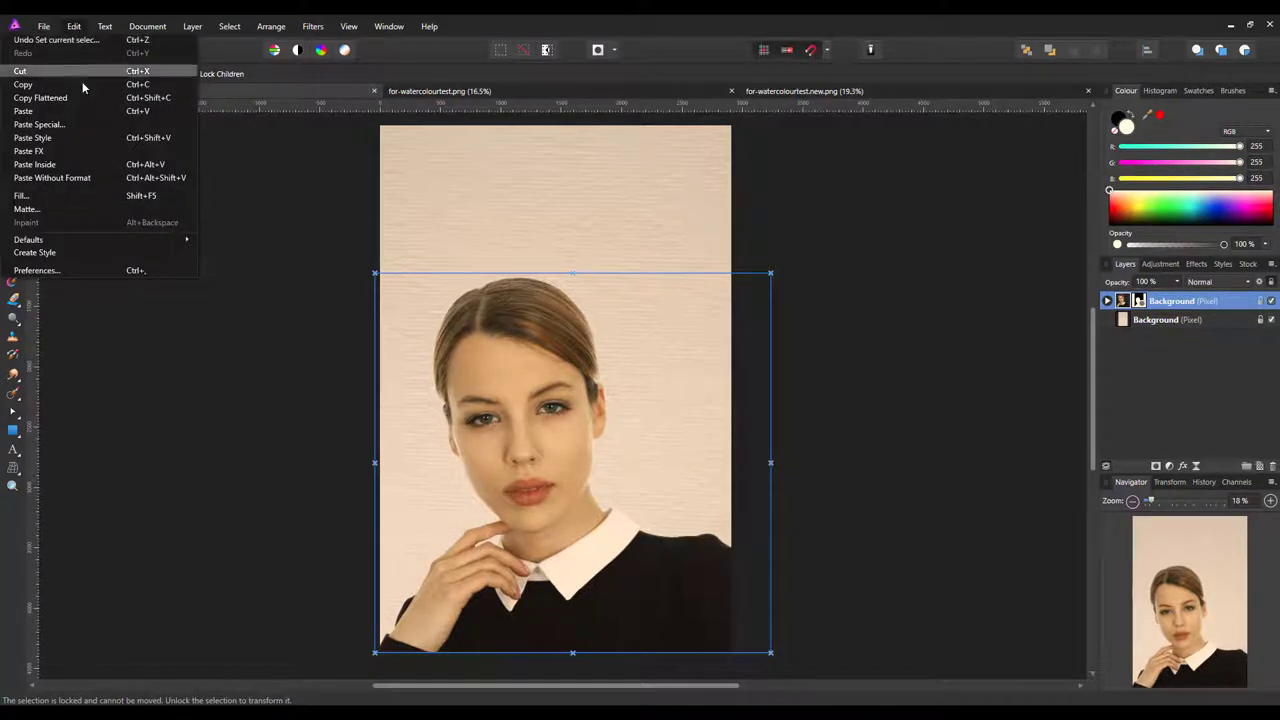
left_click(86, 108)
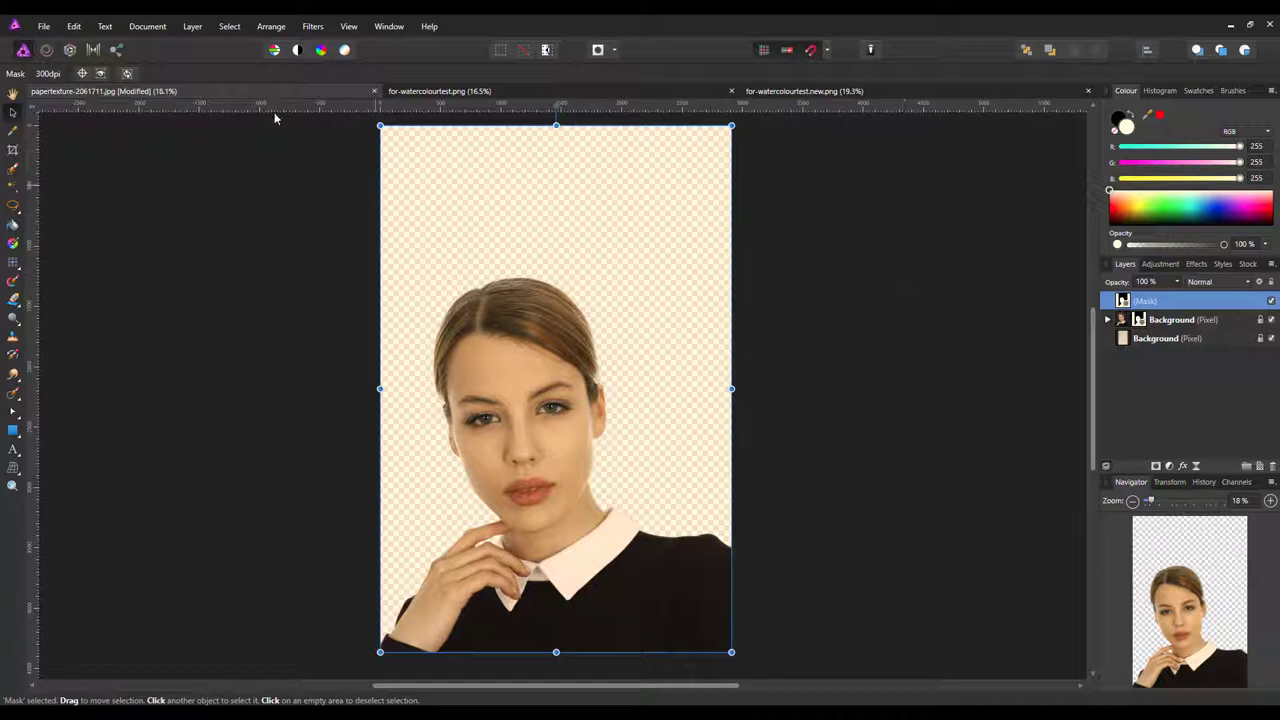
Invert the pasted Mask layer and hide it
left_click(193, 27)
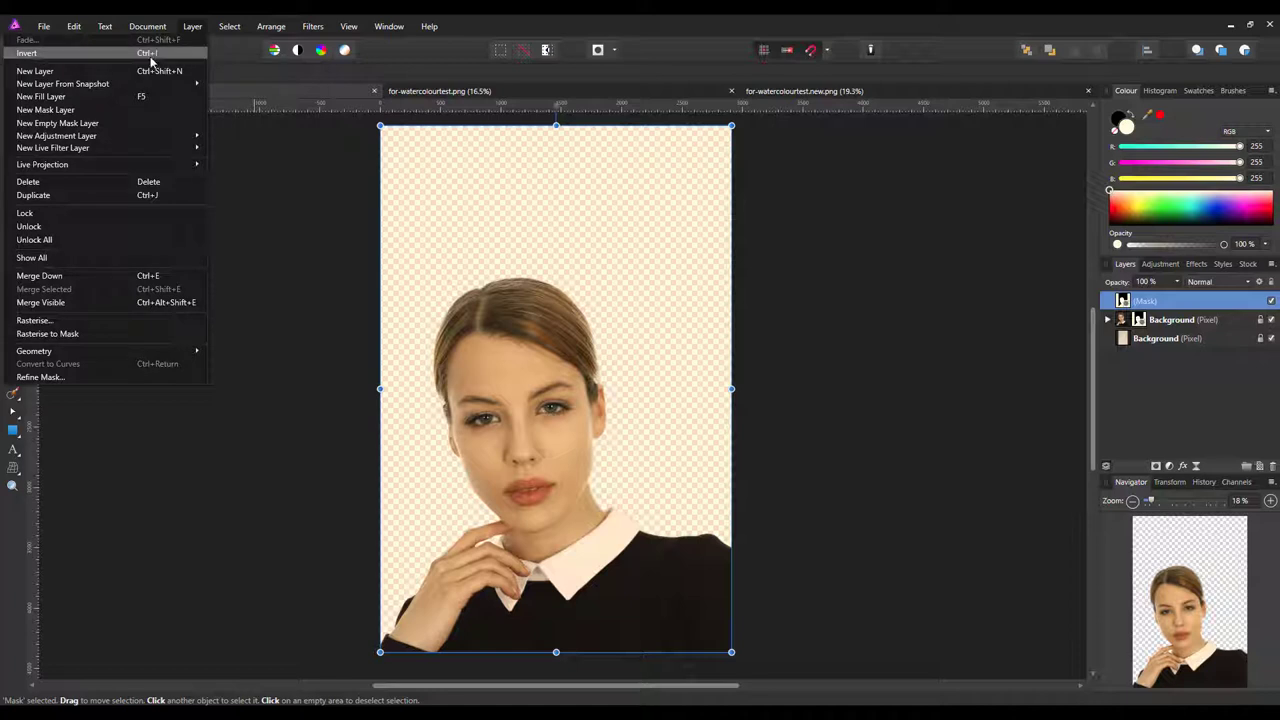
left_click(151, 55)
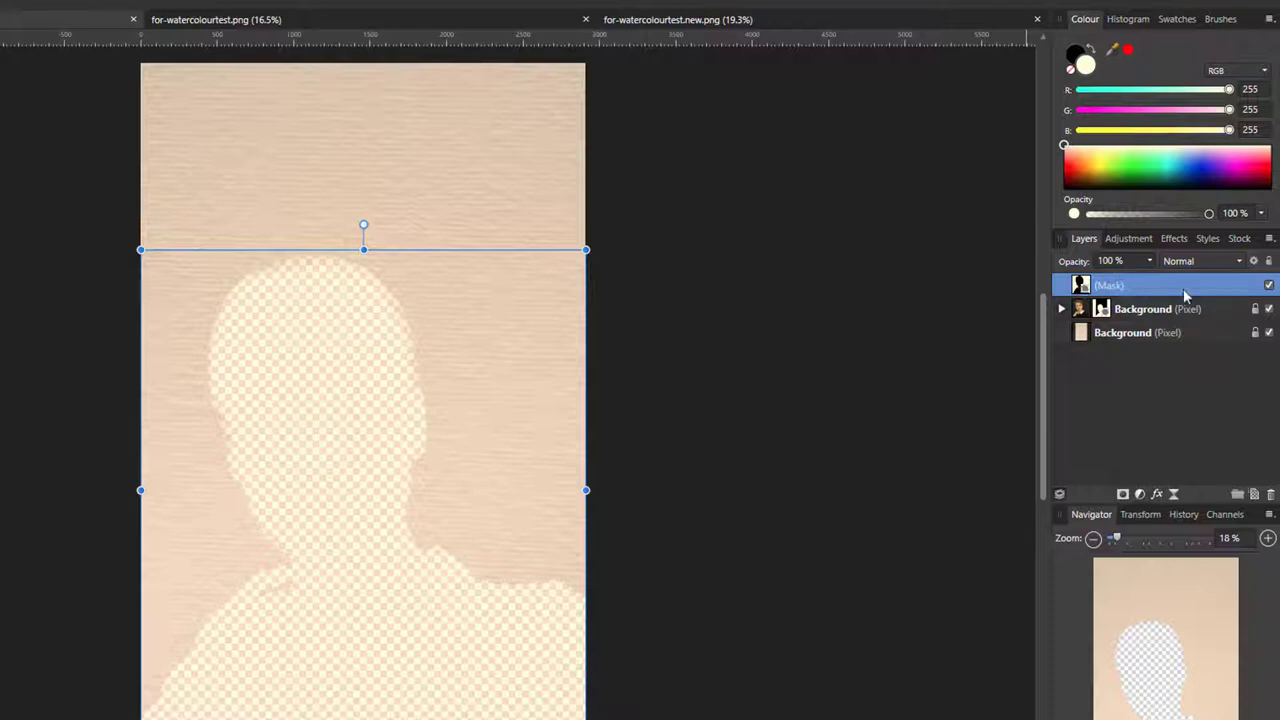
left_click(1268, 286)
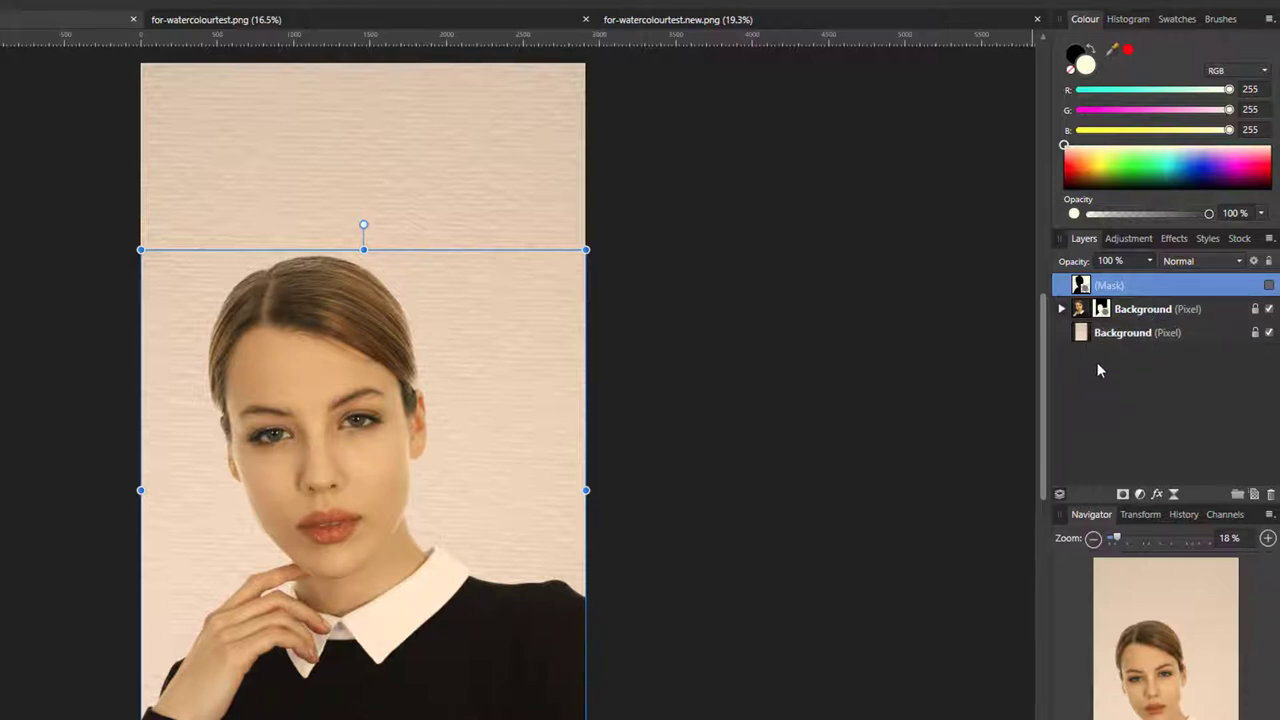
Expand the portrait Background layer and target its nested mask for painting
left_click(1080, 312)
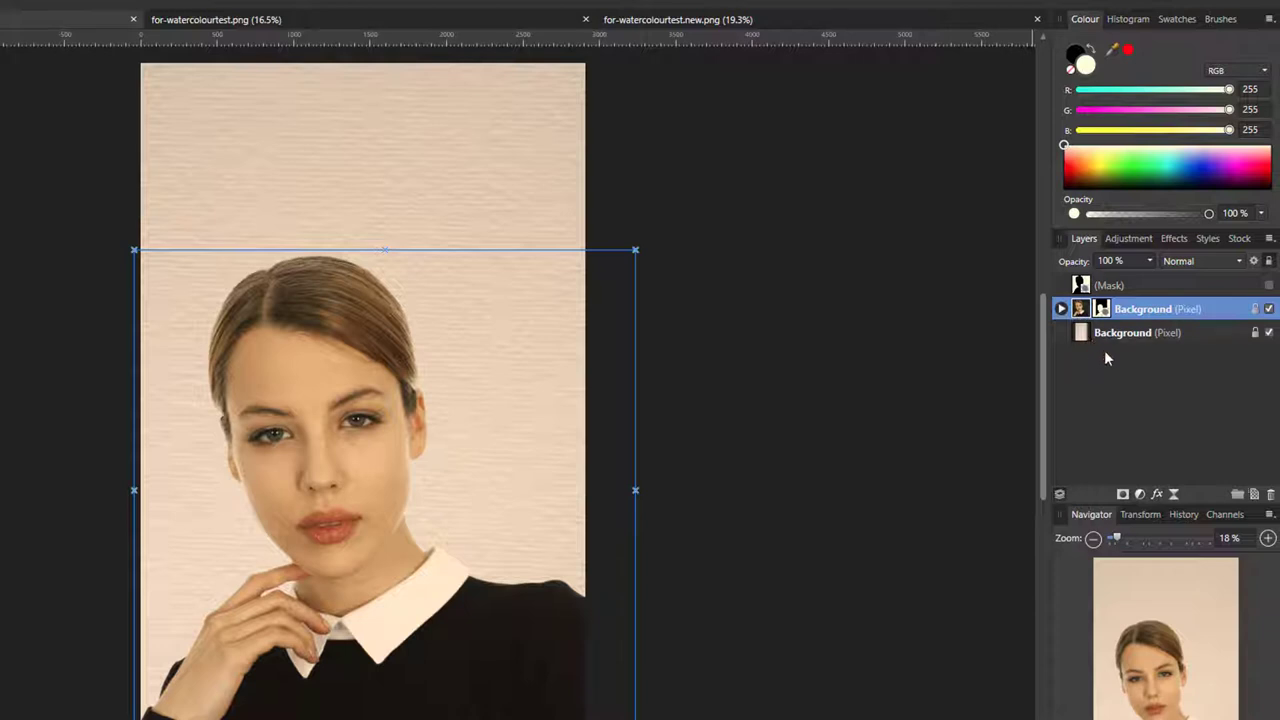
left_click(1062, 310)
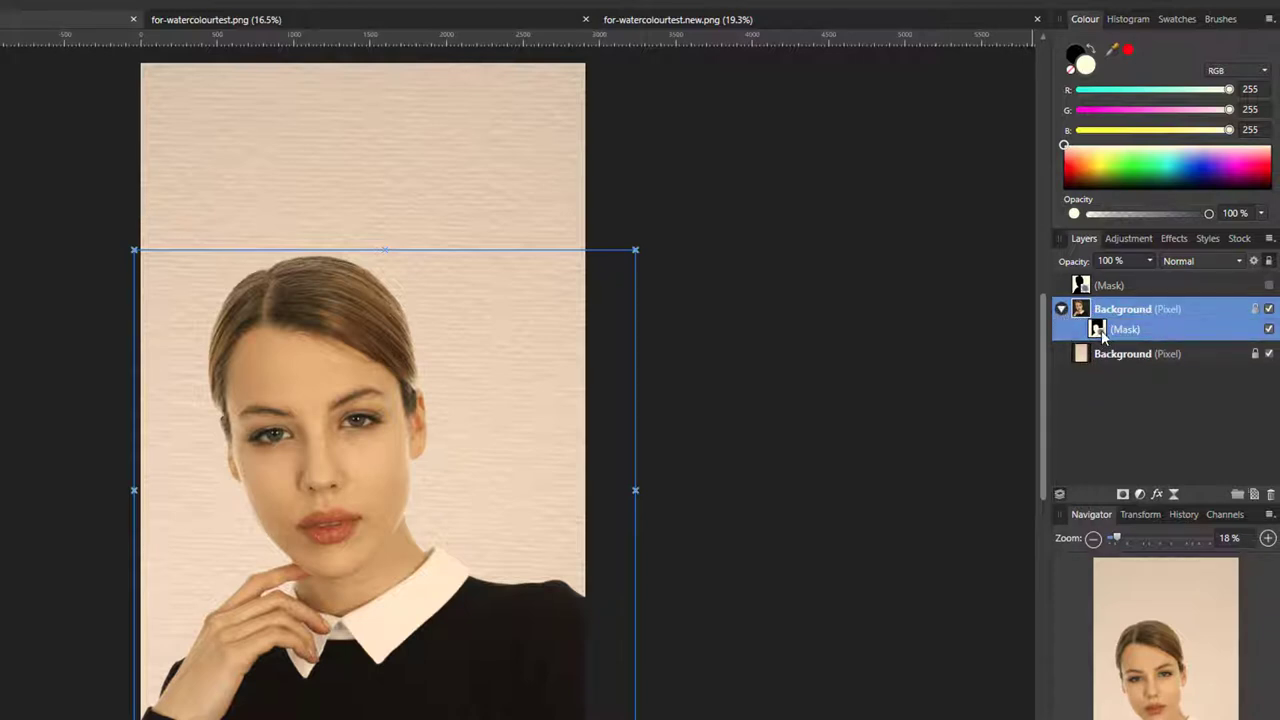
left_click(1102, 337)
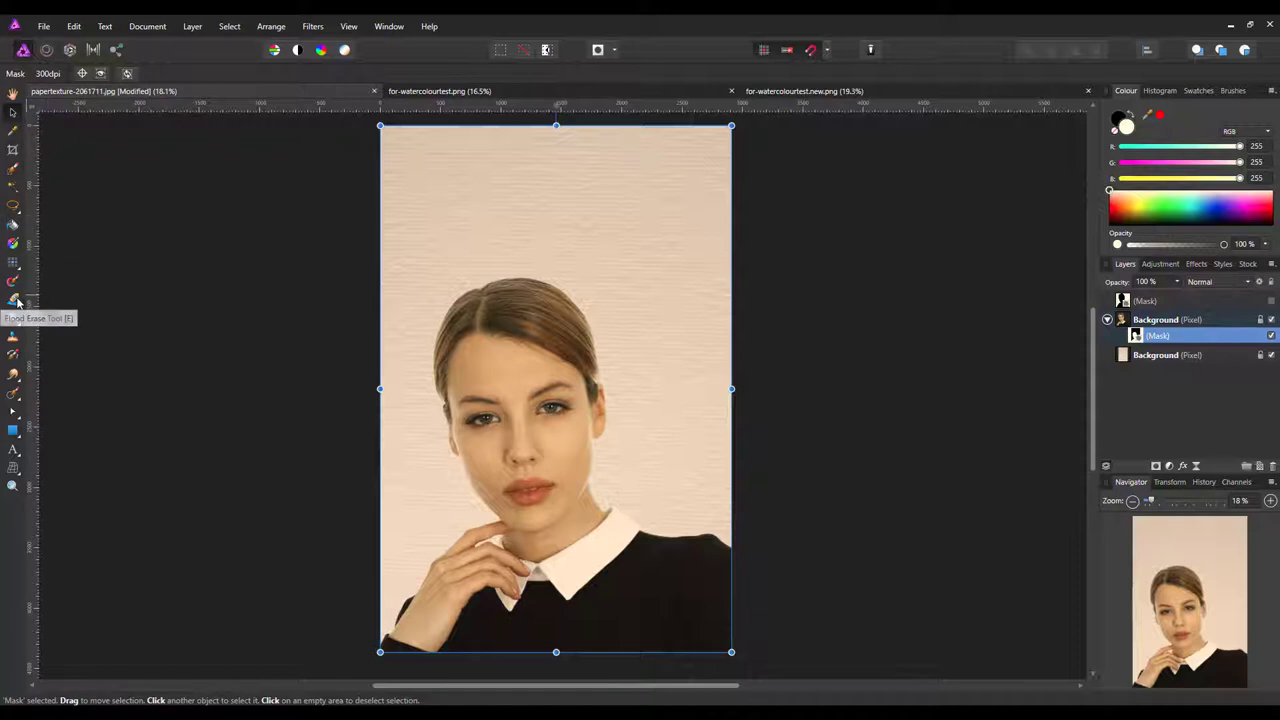
Switch to the soft Paint Brush tool
key("b")
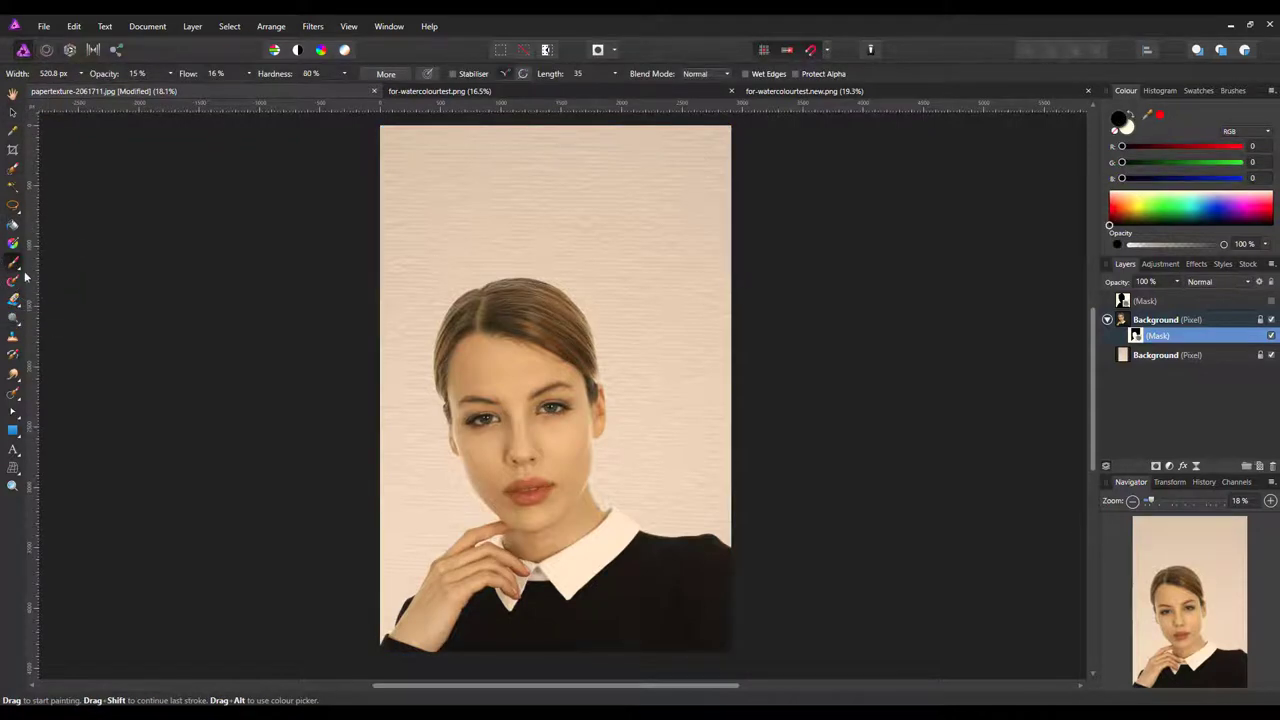
left_click(17, 266)
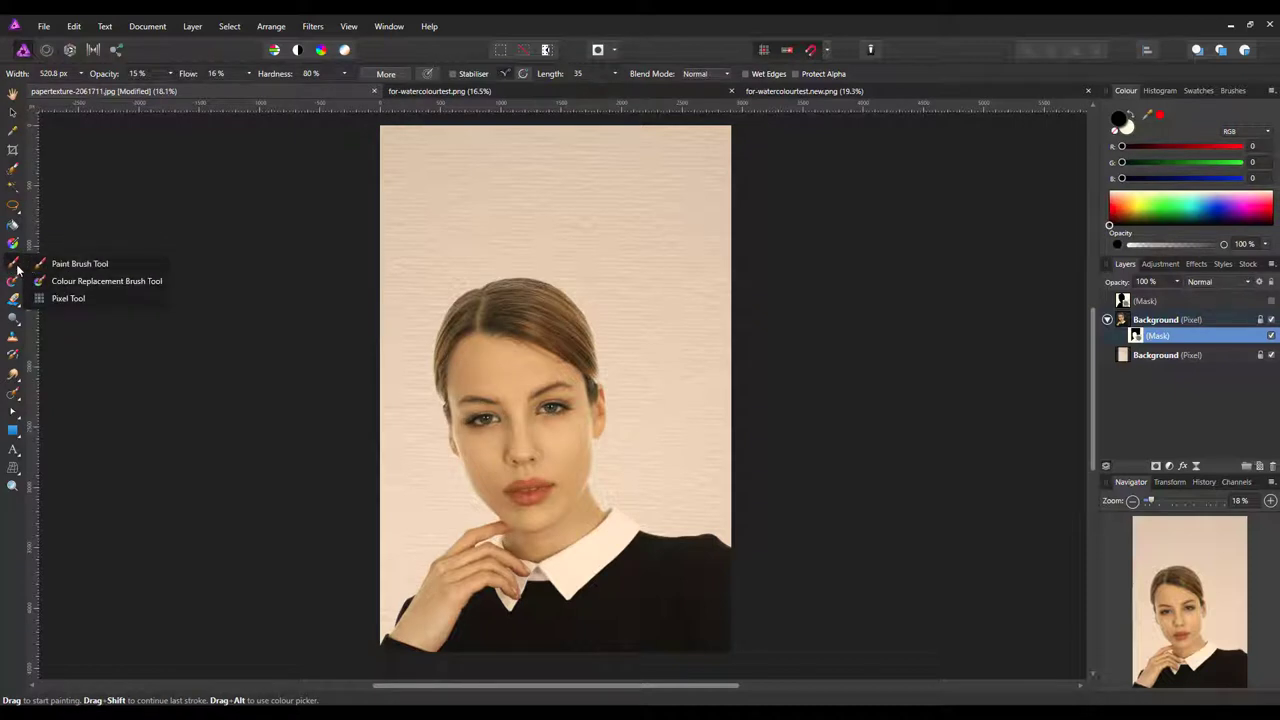
left_click(68, 298)
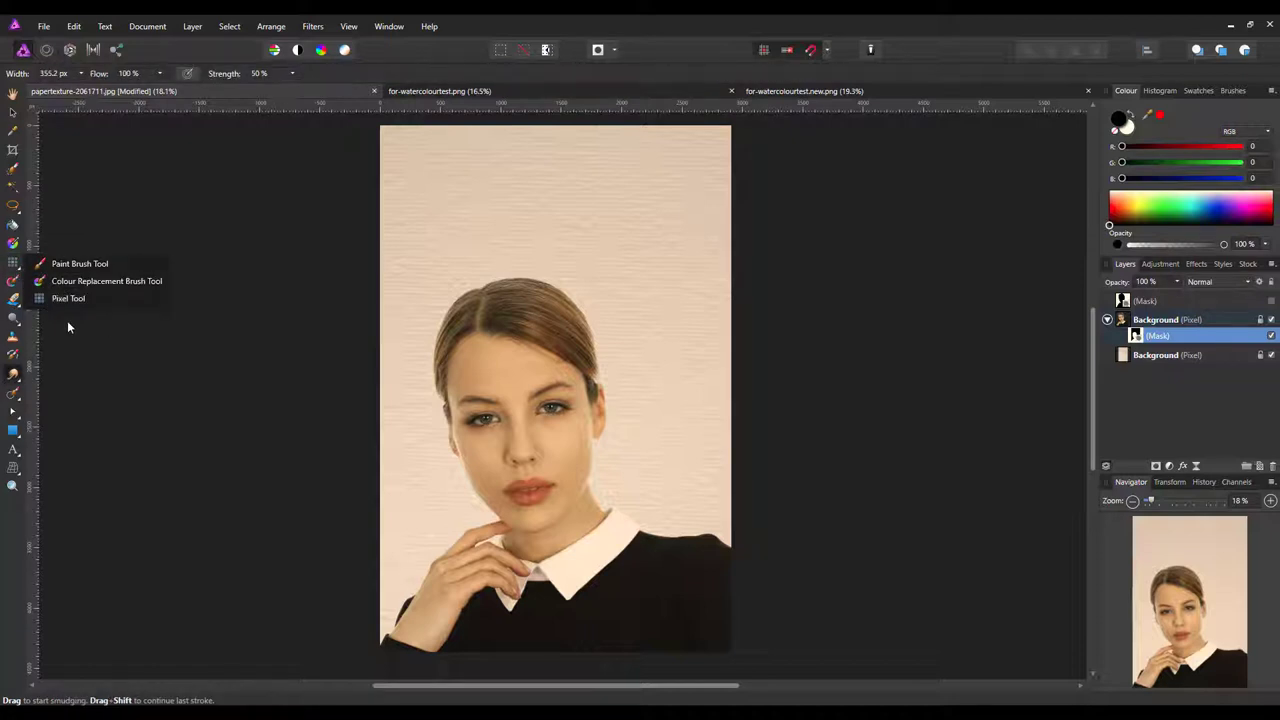
left_click(80, 264)
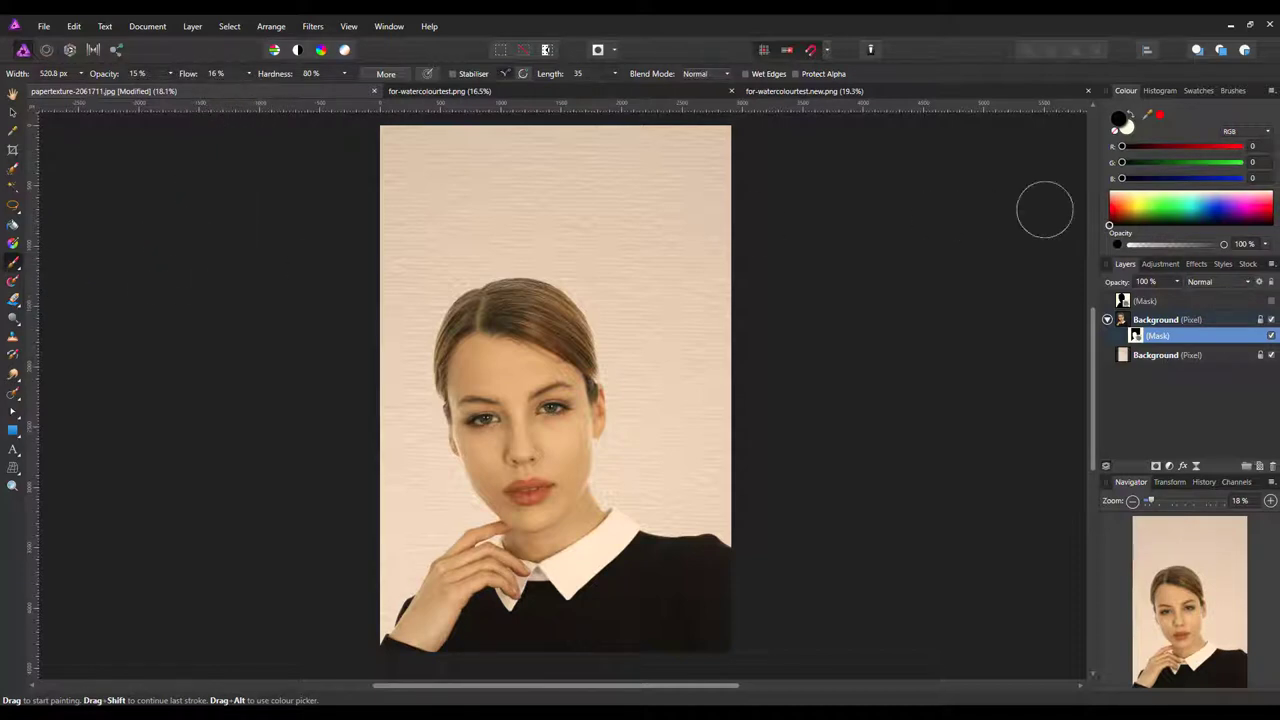
Load the BB_Watercolor_II_CS set, pick the 2312 brush and paint a trial stroke over the hair
left_click(1237, 92)
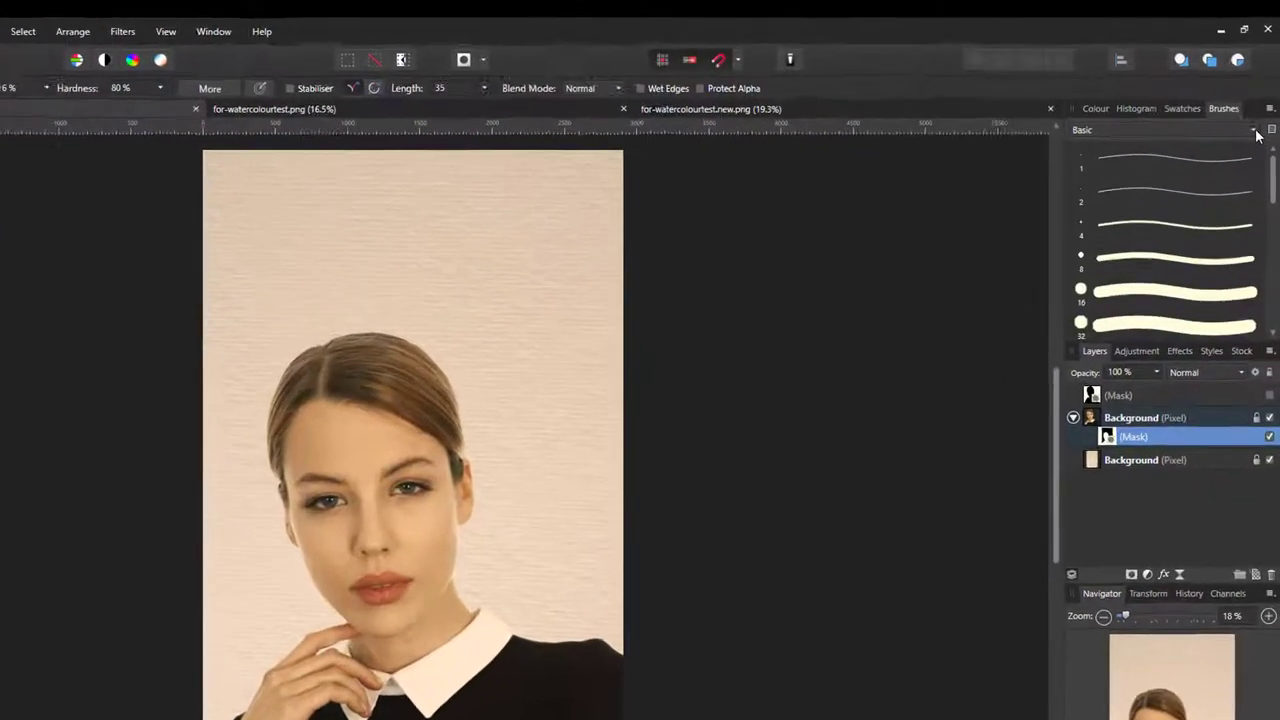
left_click(1258, 109)
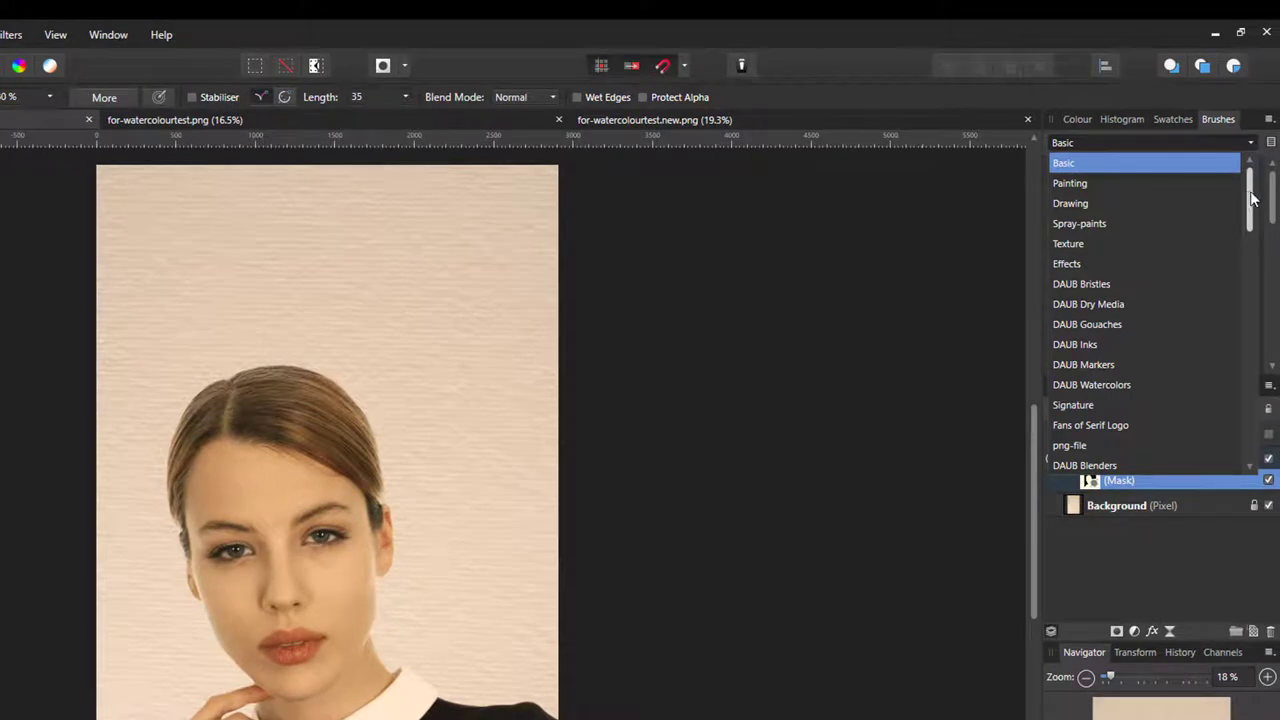
left_click_drag(1252, 198, 1255, 218)
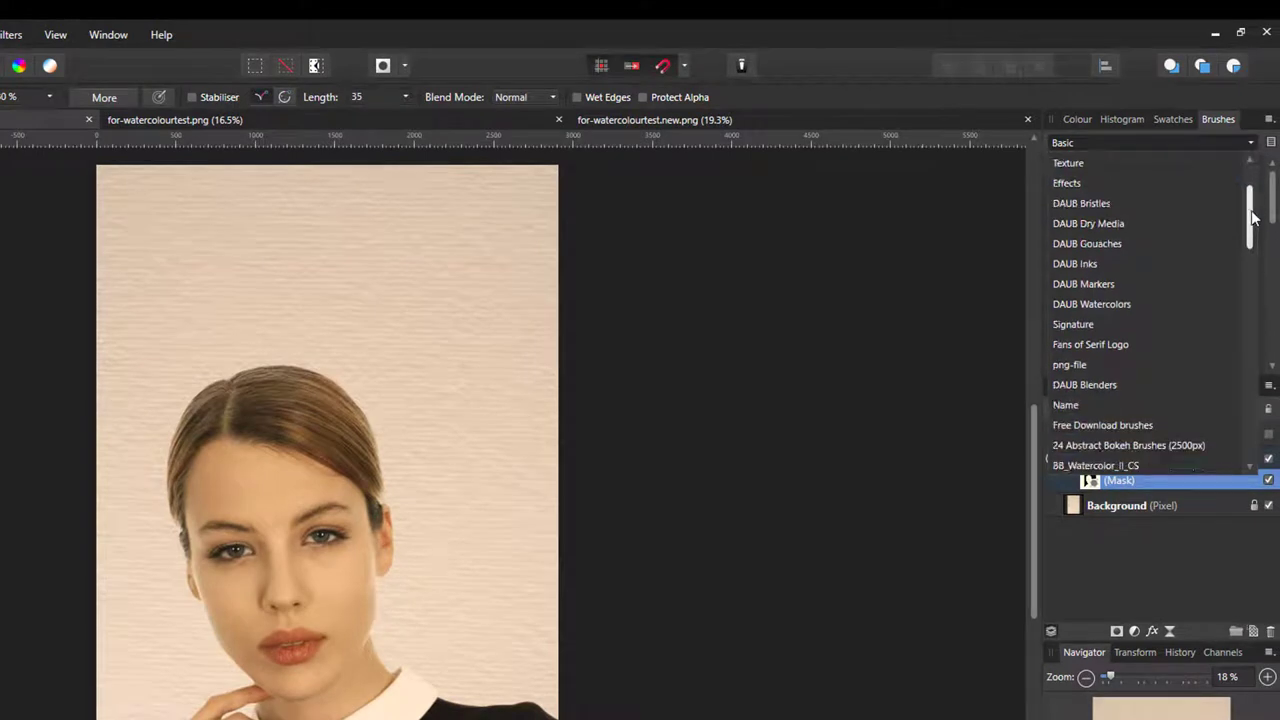
scroll(1108, 460, "down", 3)
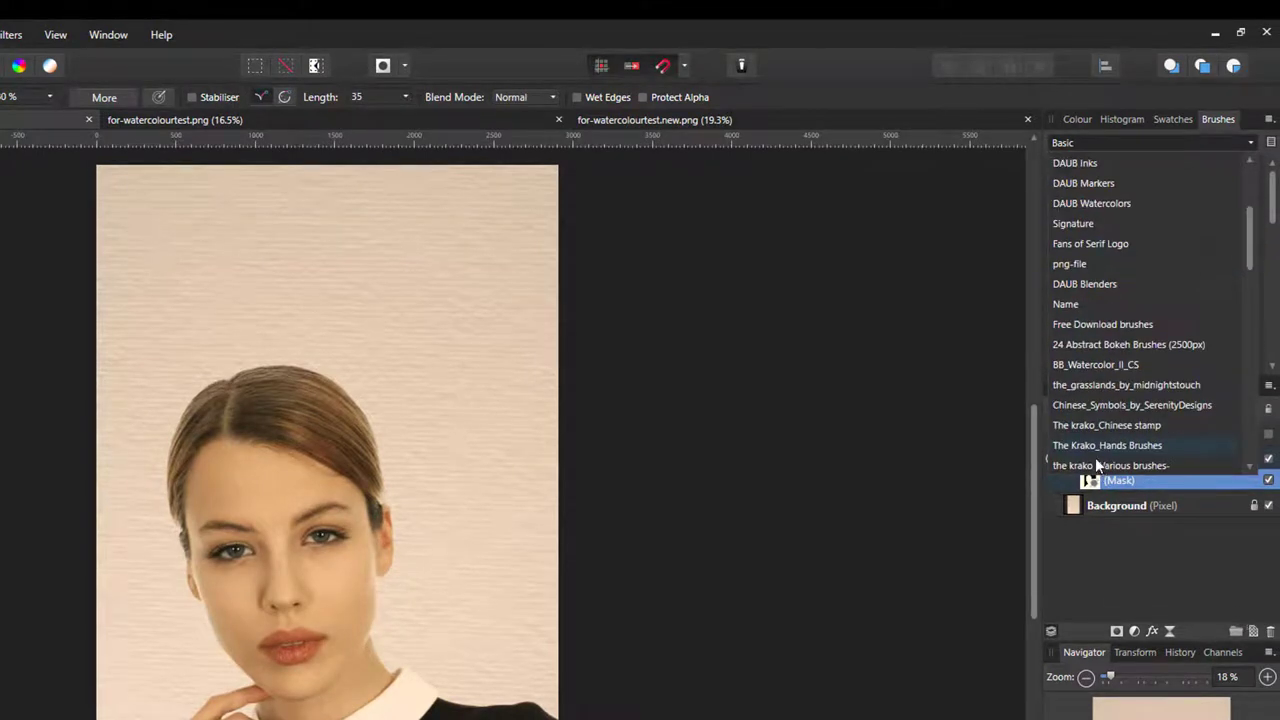
left_click(1110, 366)
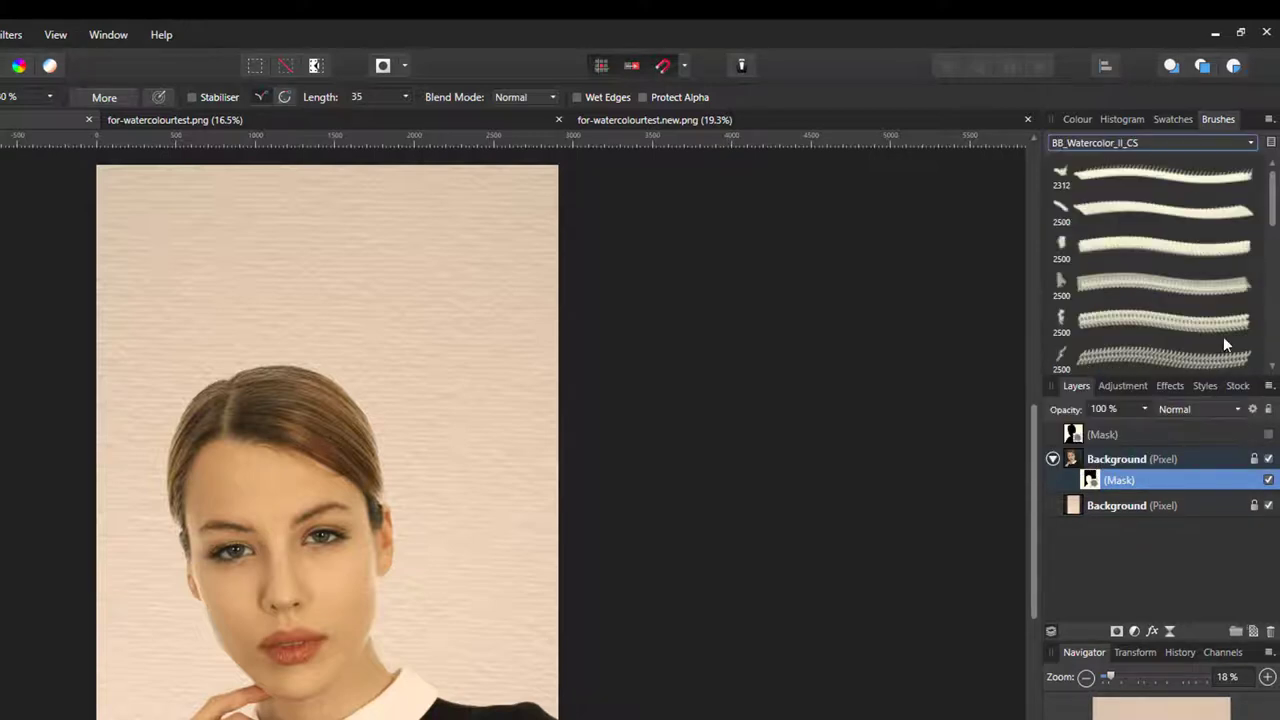
left_click(1141, 176)
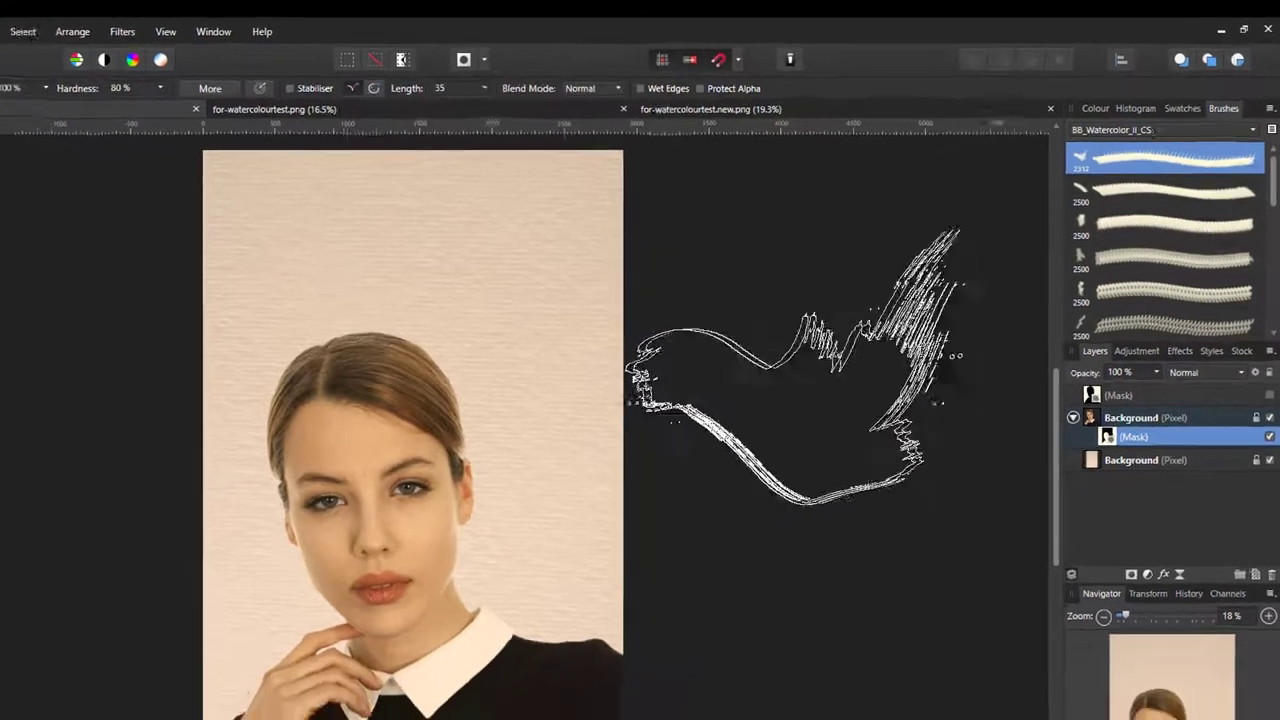
left_click(369, 474)
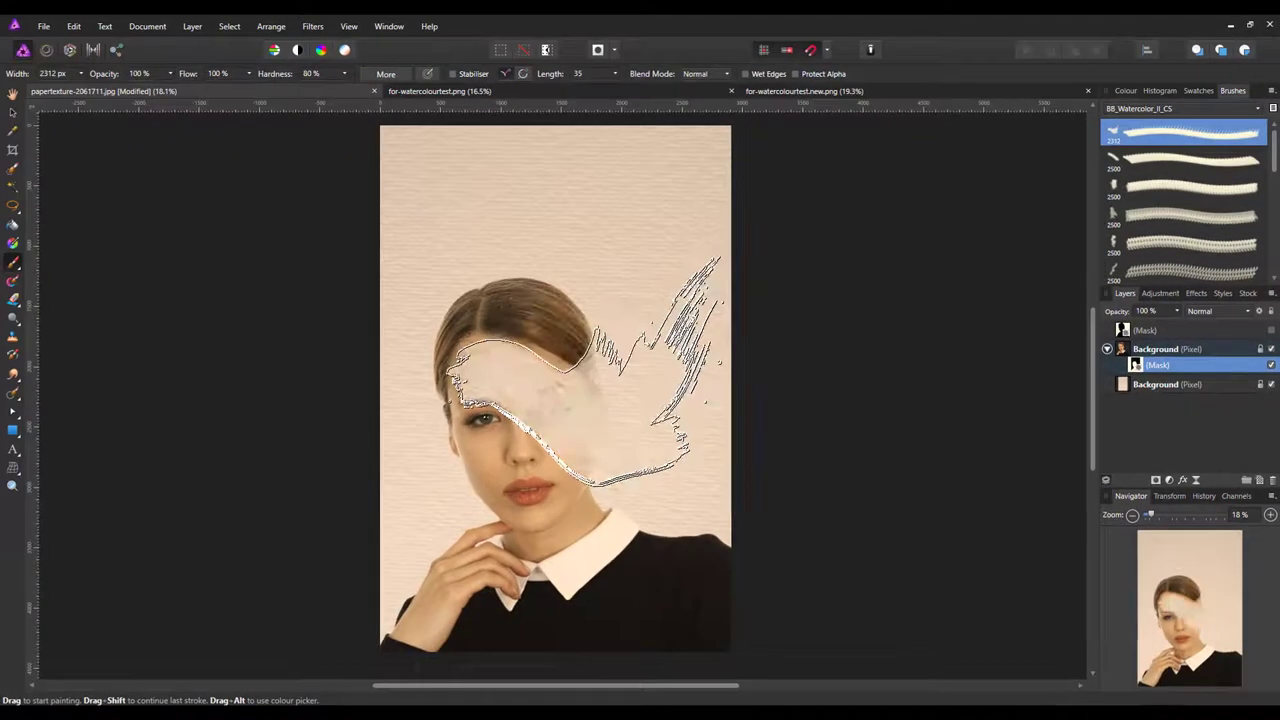
Undo the trial stroke and lower brush opacity to about 12%
key("ctrl+z")
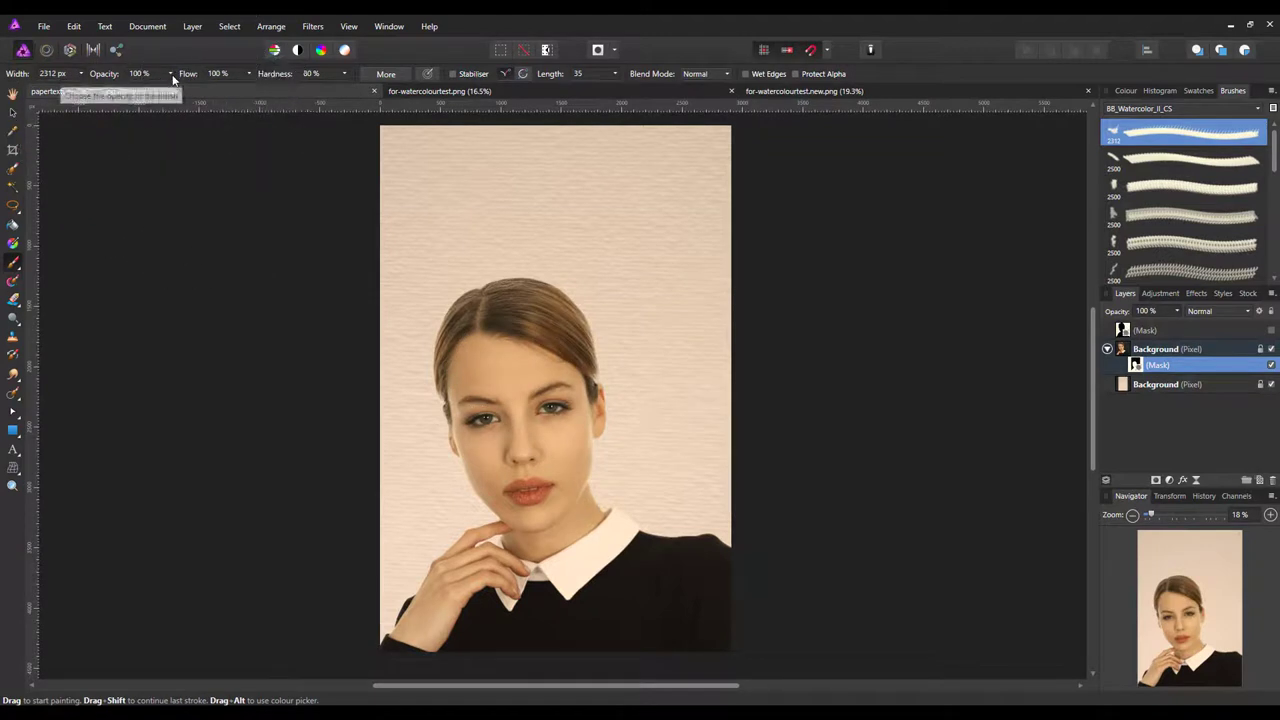
left_click(170, 74)
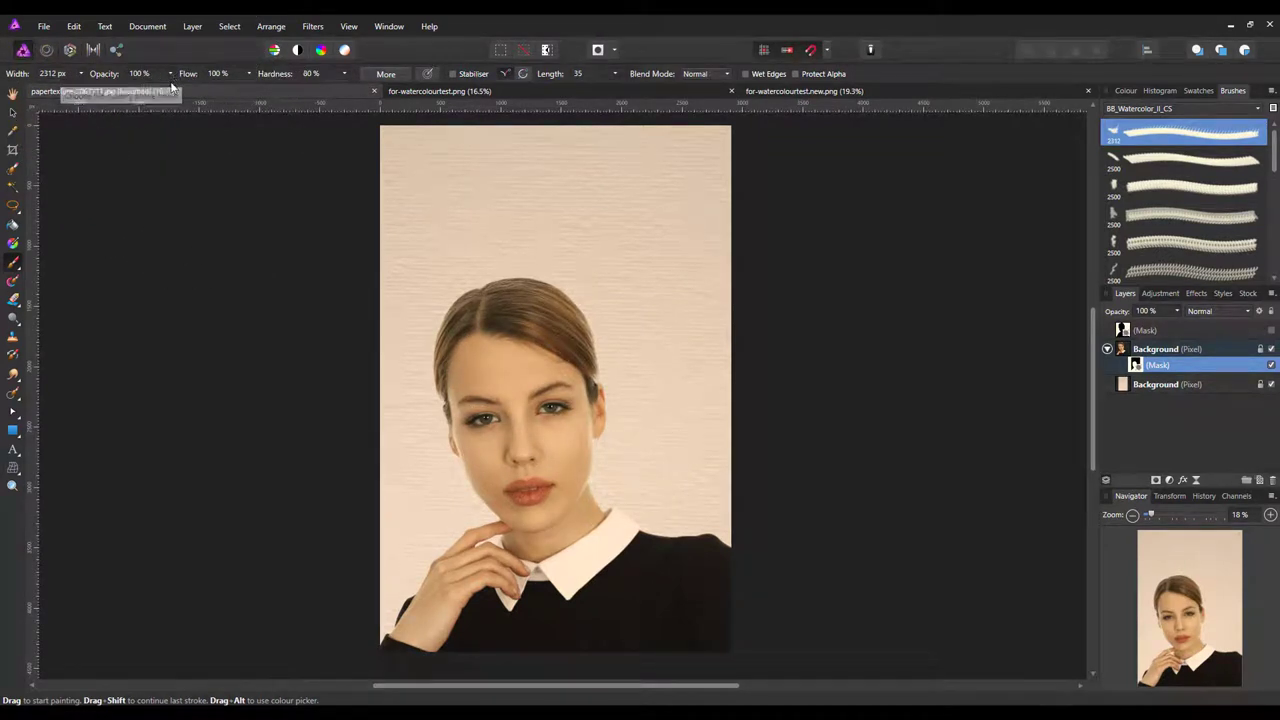
left_click(168, 88)
left_click_drag(131, 95, 90, 92)
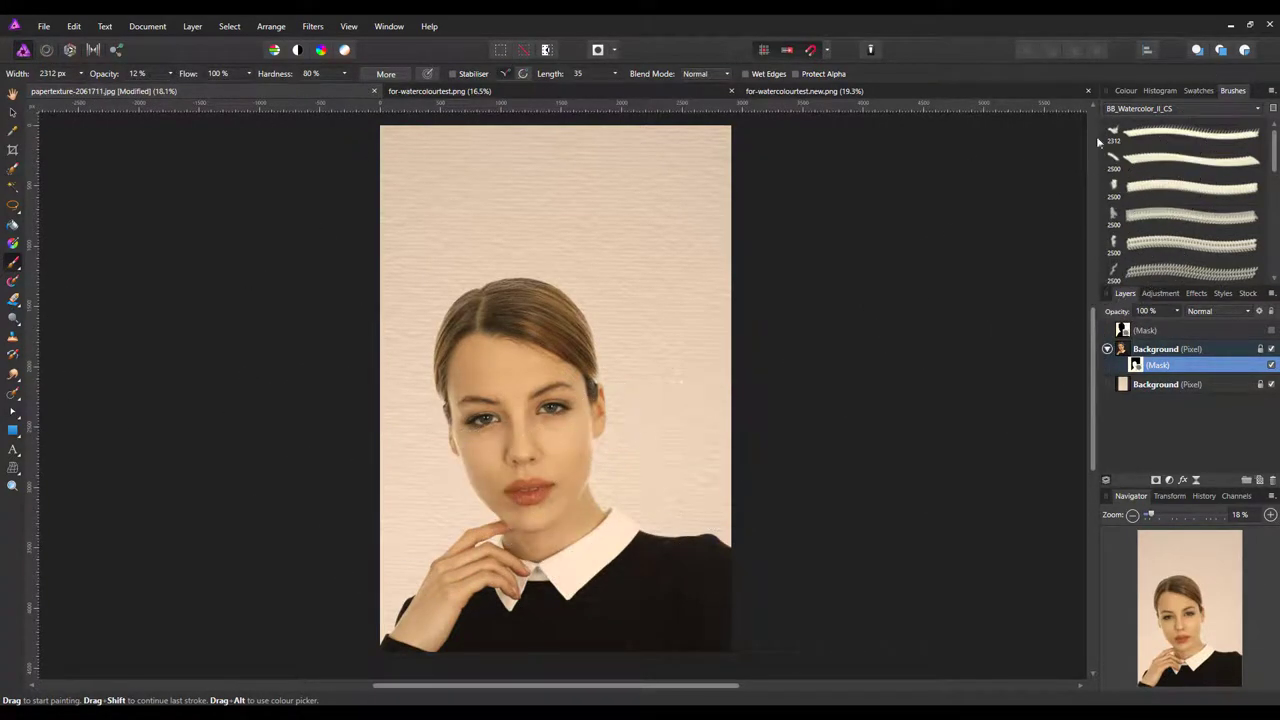
left_click(1127, 90)
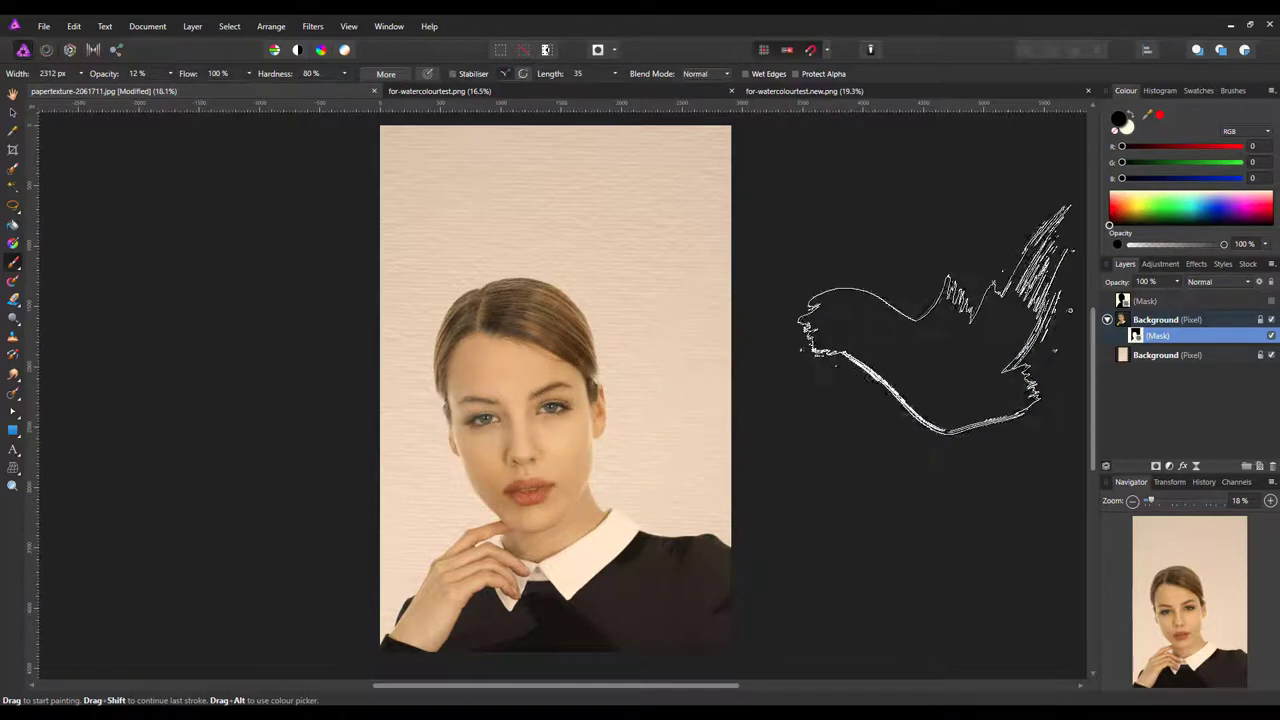
Paint faint watercolour over the shirt and face with the 2500 px brush at 14% opacity
left_click(1236, 91)
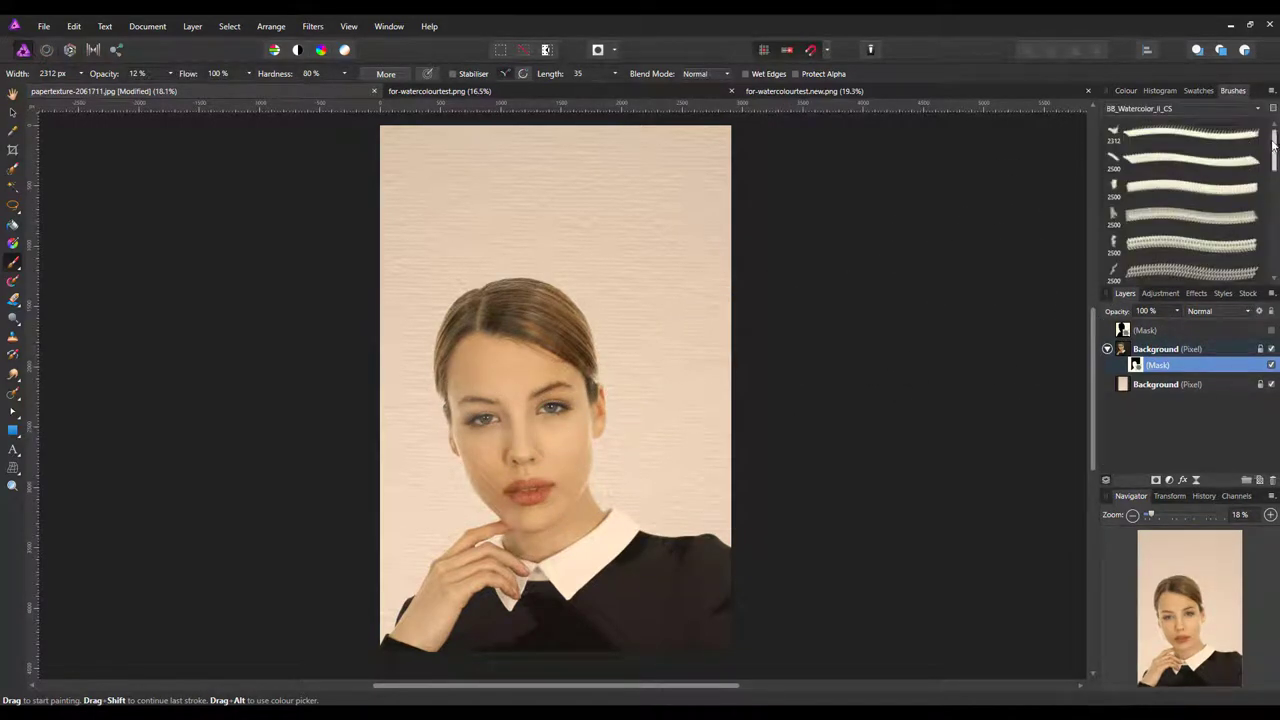
left_click_drag(1275, 148, 1276, 192)
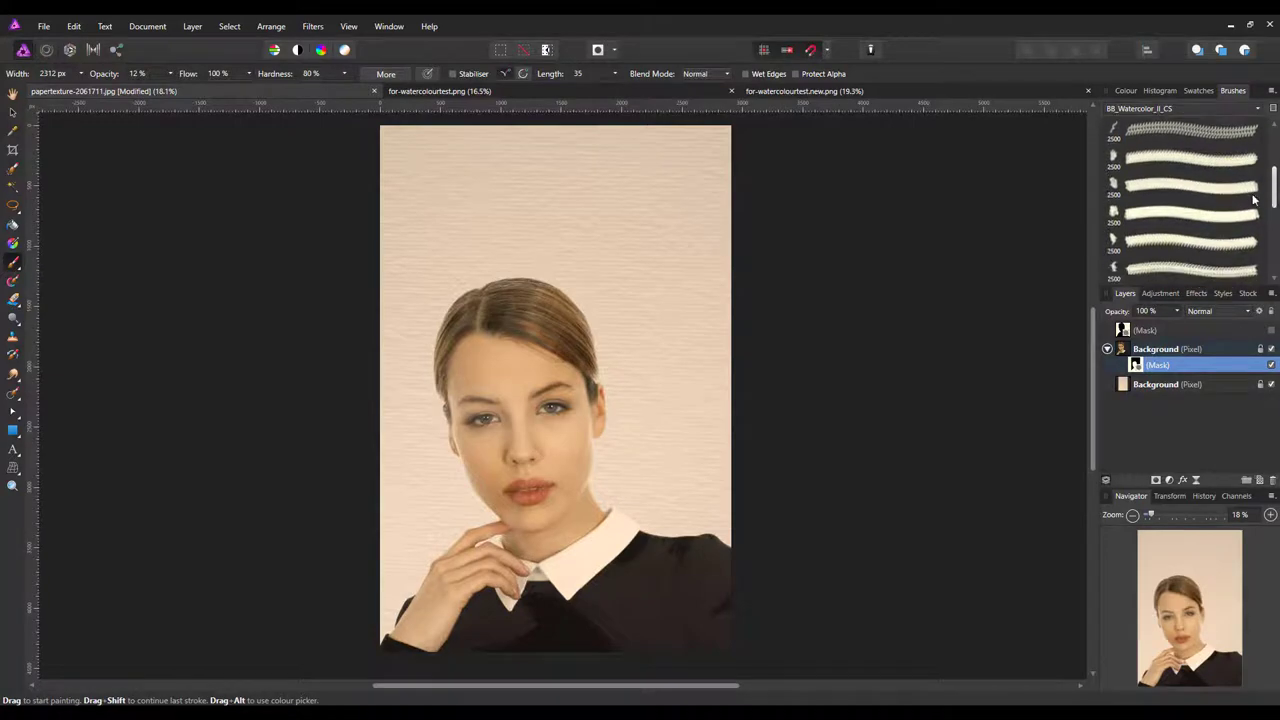
left_click(1207, 215)
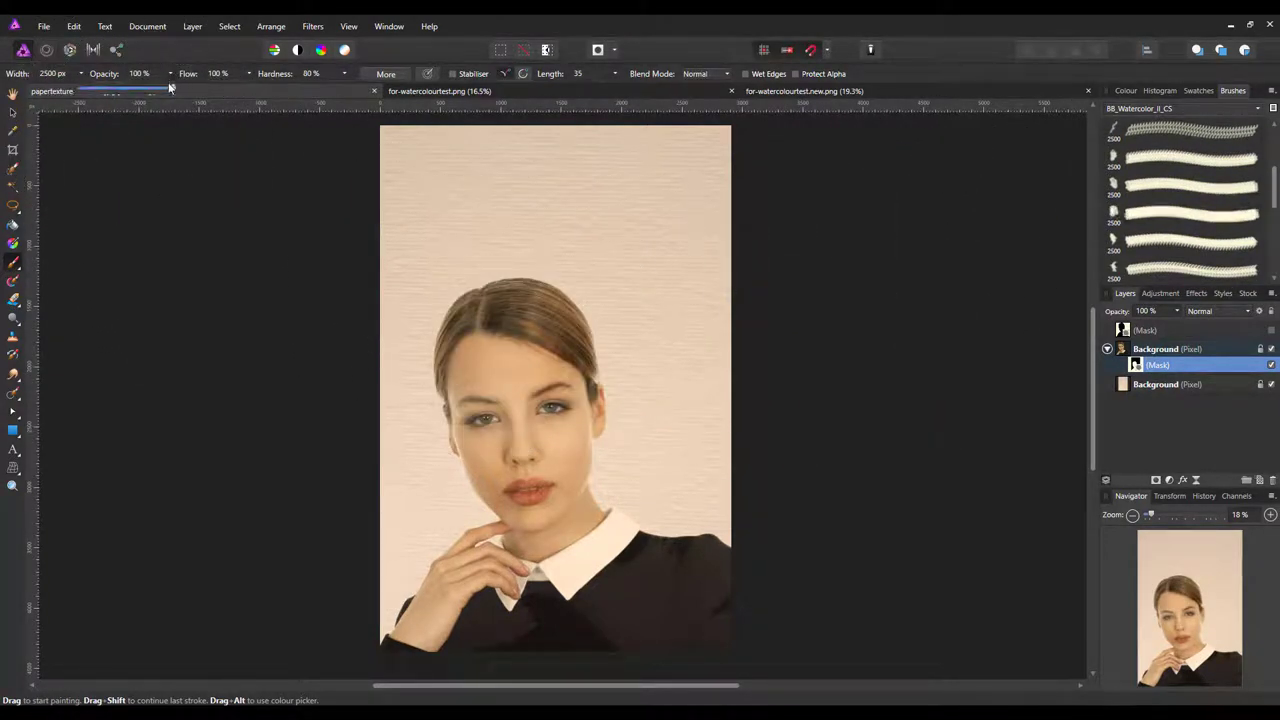
left_click_drag(170, 87, 95, 97)
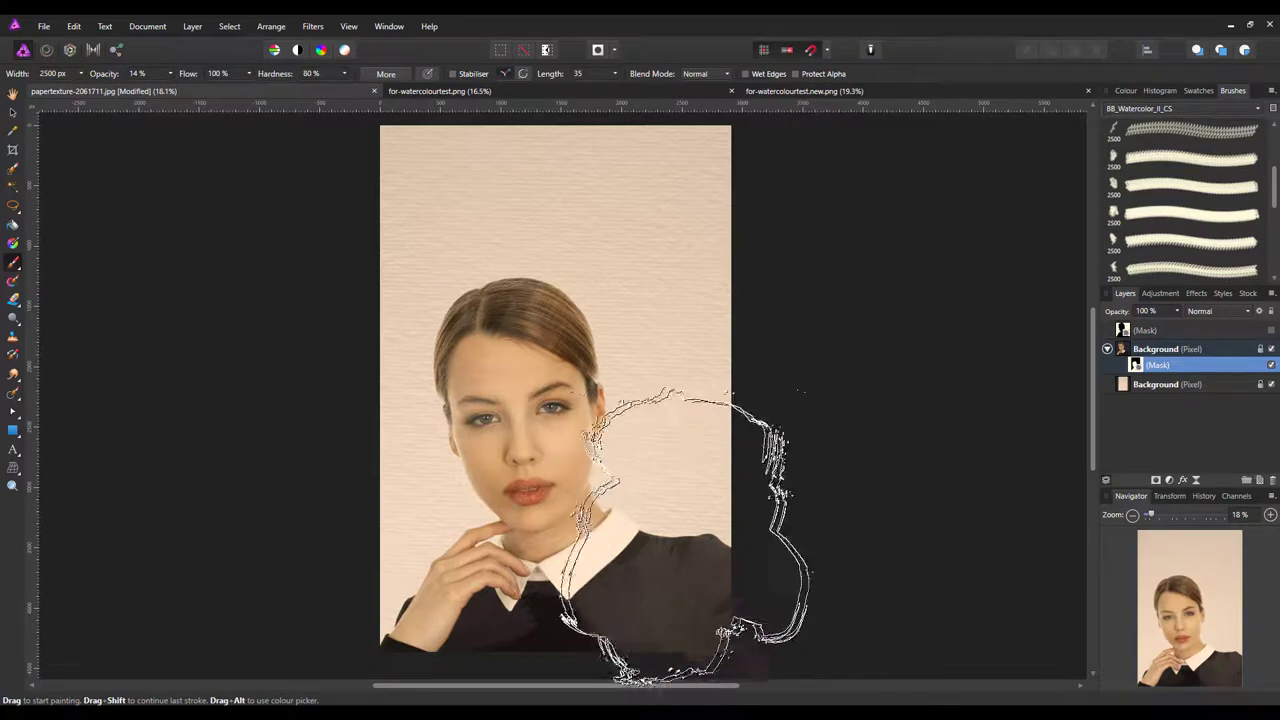
mouse_move(685, 537)
left_mouse_down()
mouse_move(557, 529)
mouse_move(543, 551)
mouse_move(485, 560)
mouse_move(471, 543)
mouse_move(520, 300)
left_mouse_up()
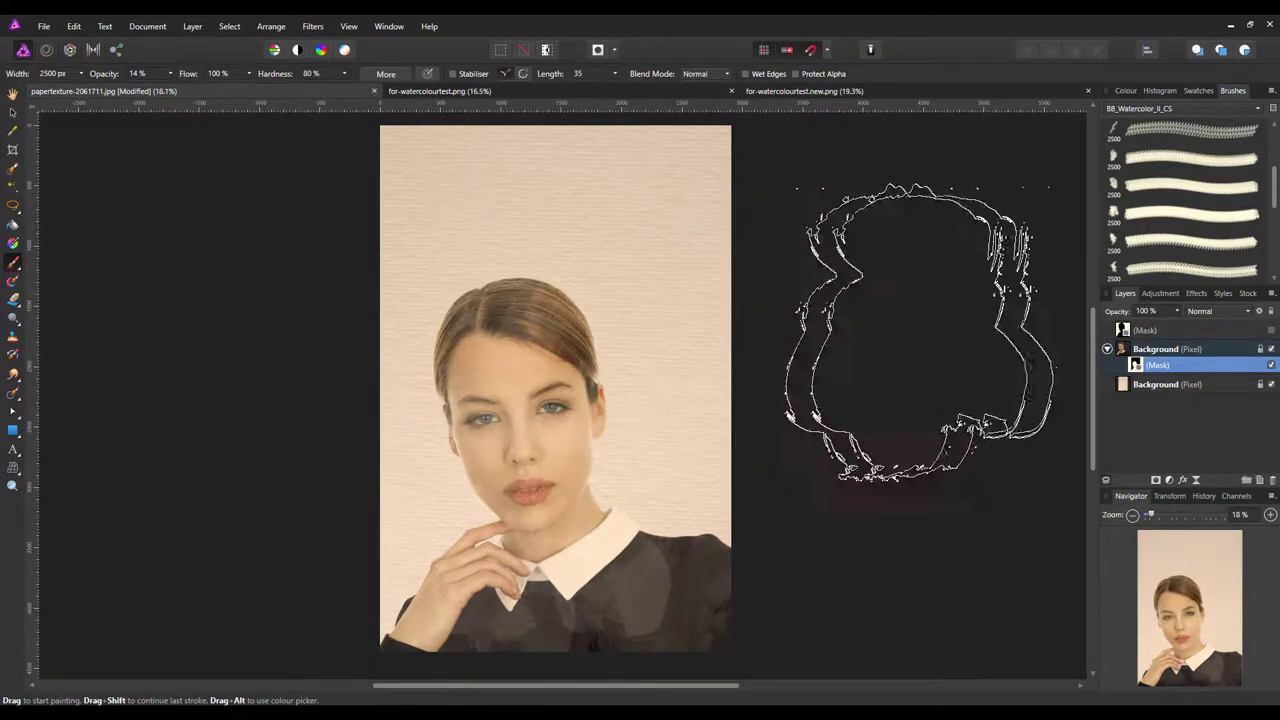
Load Watercolor-Brushpack-2, choose the 1944 px brush and set opacity to 10%
left_click(1258, 113)
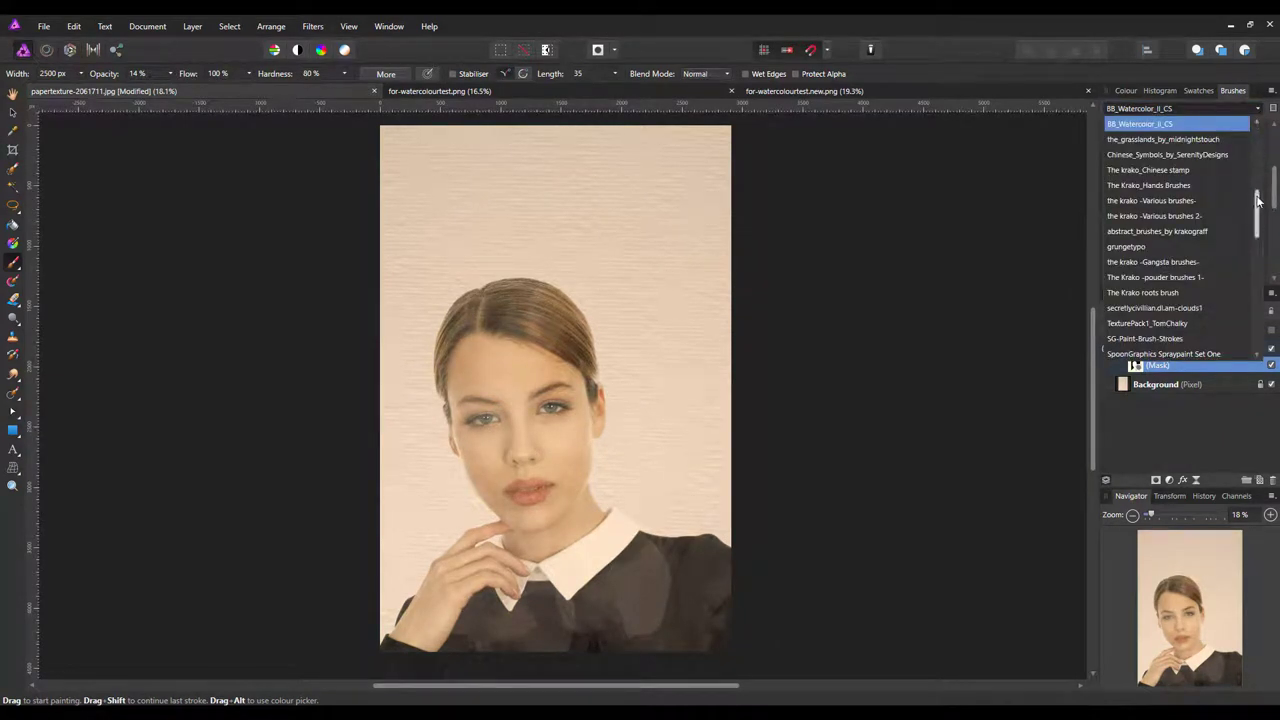
left_click_drag(1258, 200, 1258, 241)
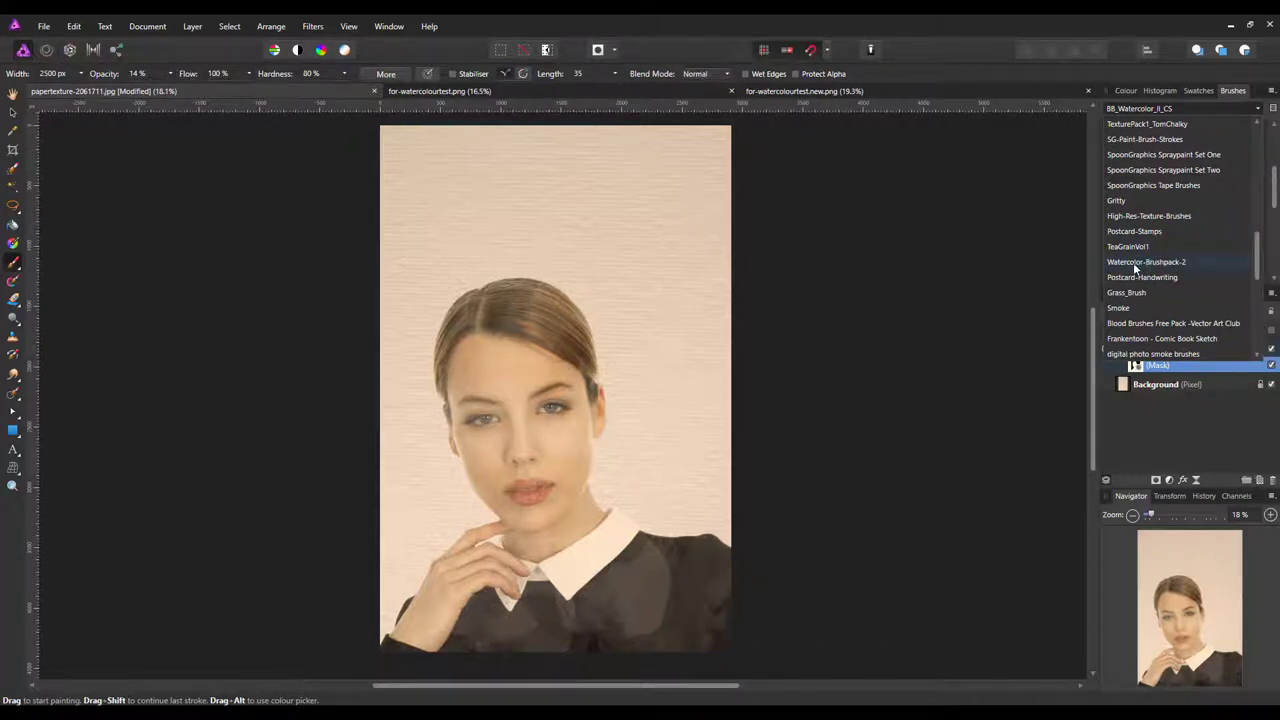
left_click(1140, 262)
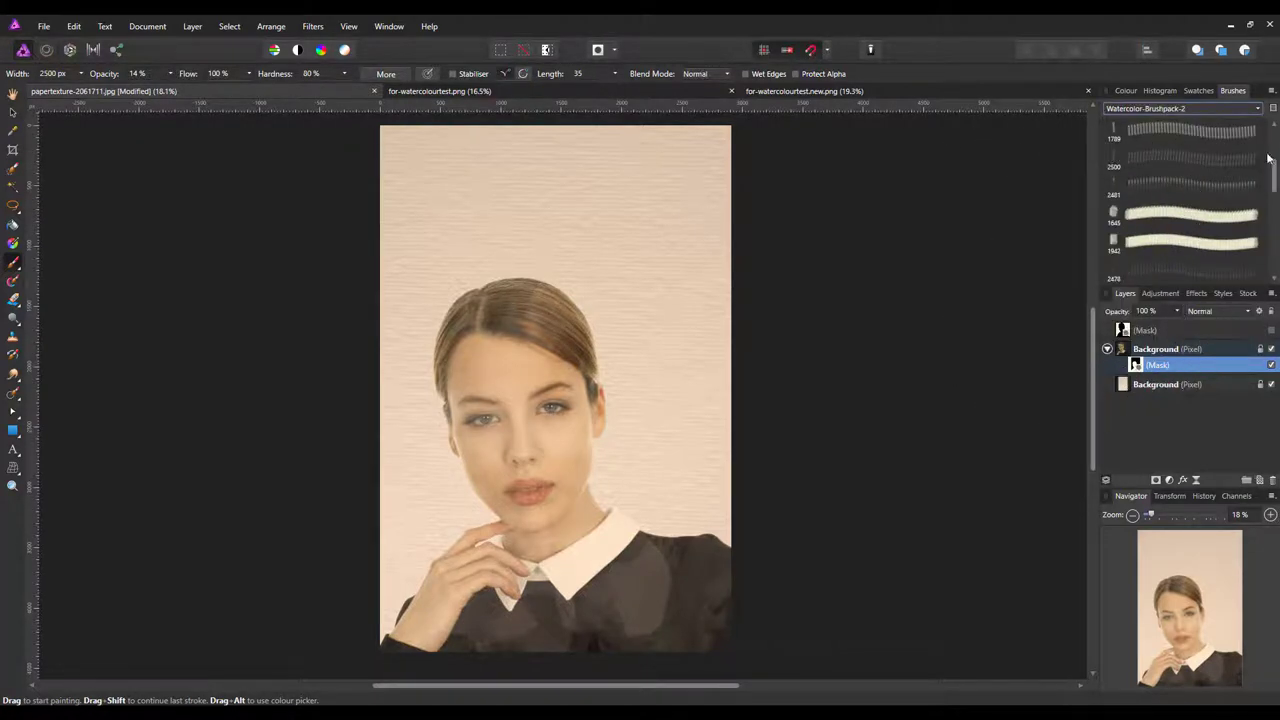
left_click_drag(1275, 175, 1276, 222)
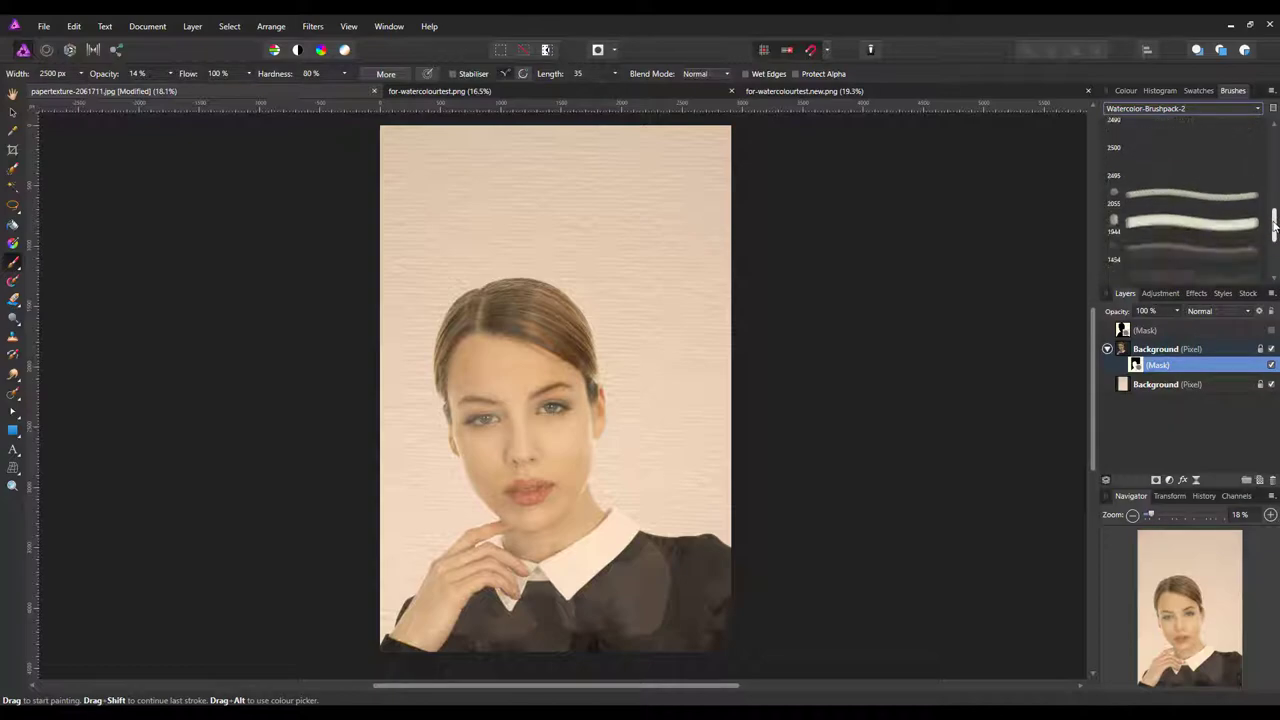
left_click(1169, 224)
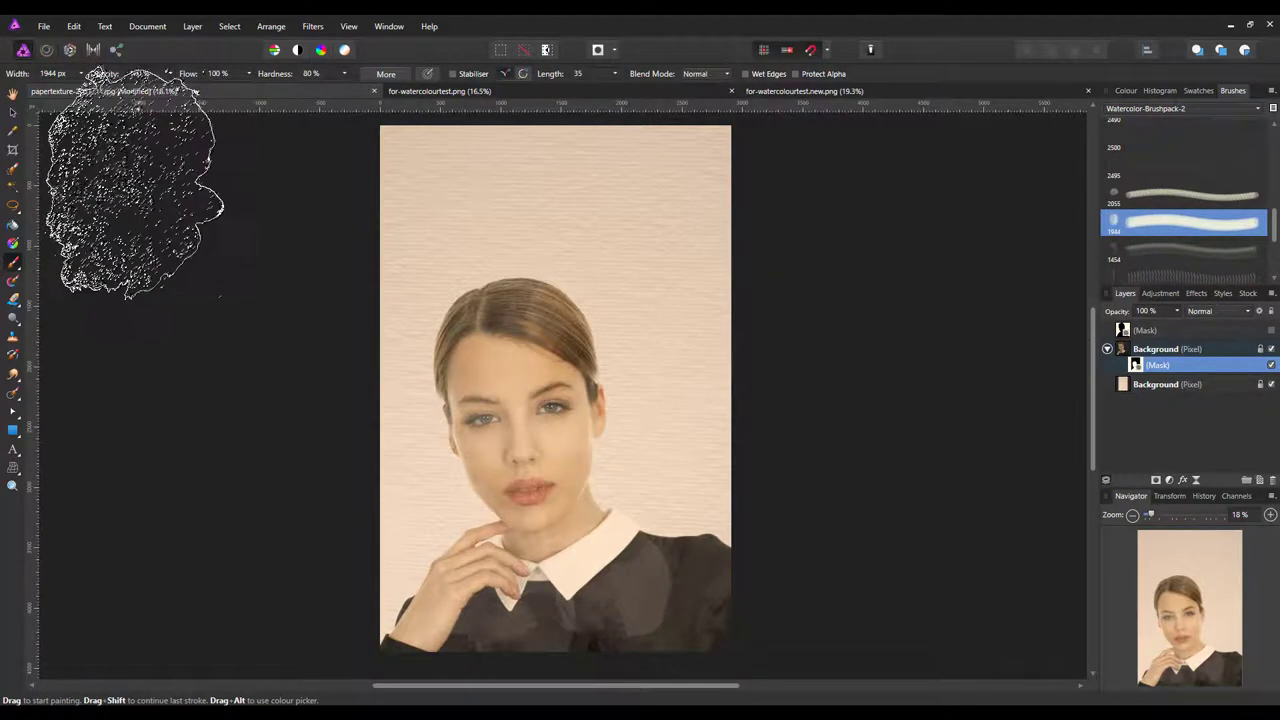
left_click(171, 74)
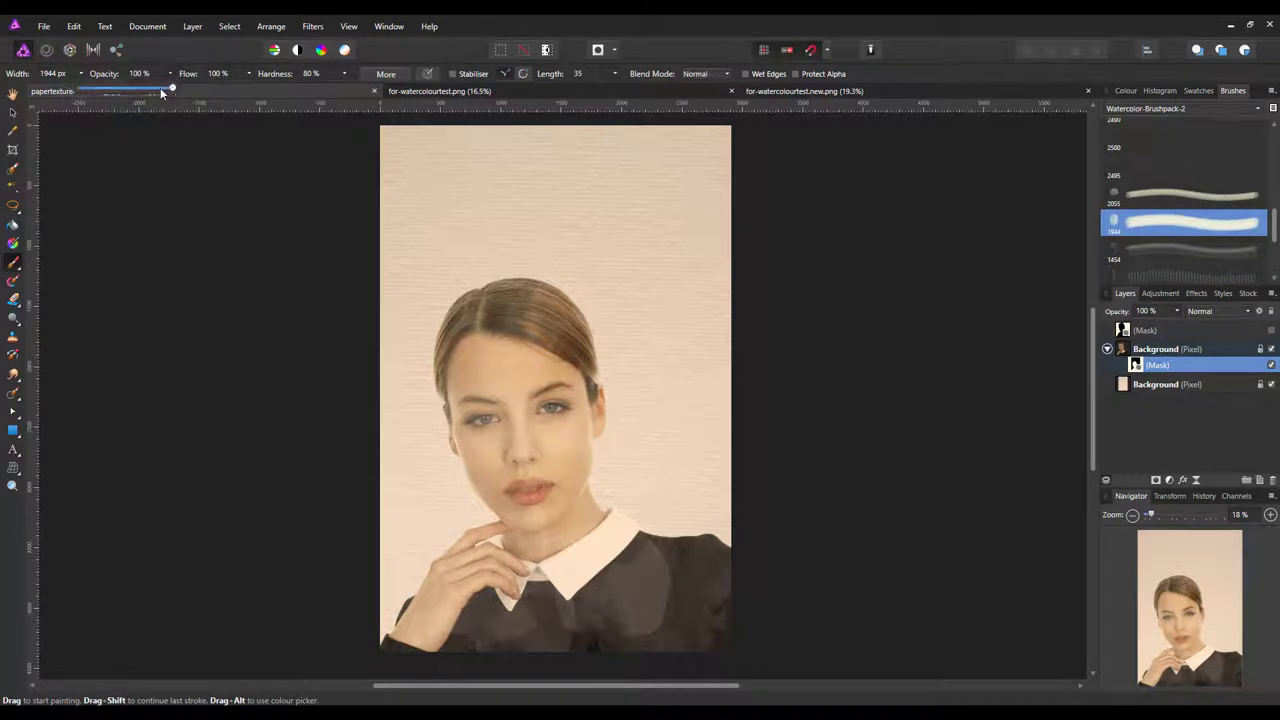
left_click_drag(161, 92, 86, 95)
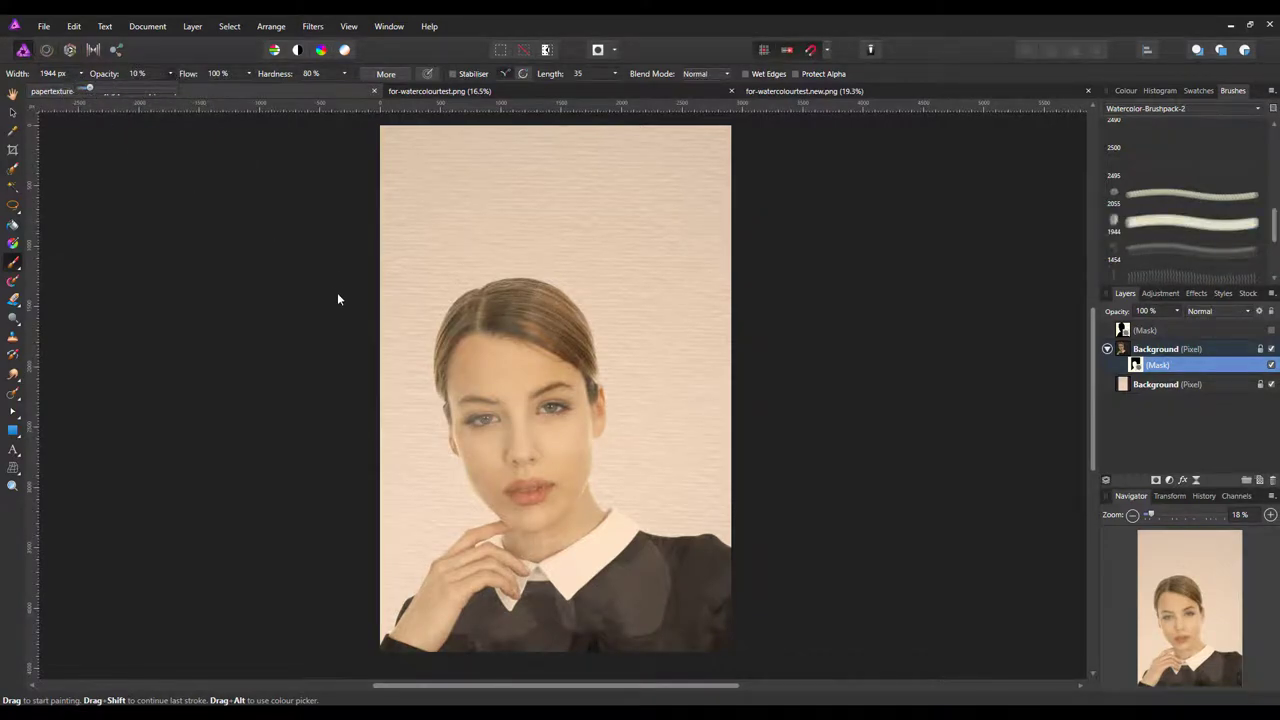
Dab a soft 10% wash over the face with the 1944 brush and check the painting colour
left_click(500, 414)
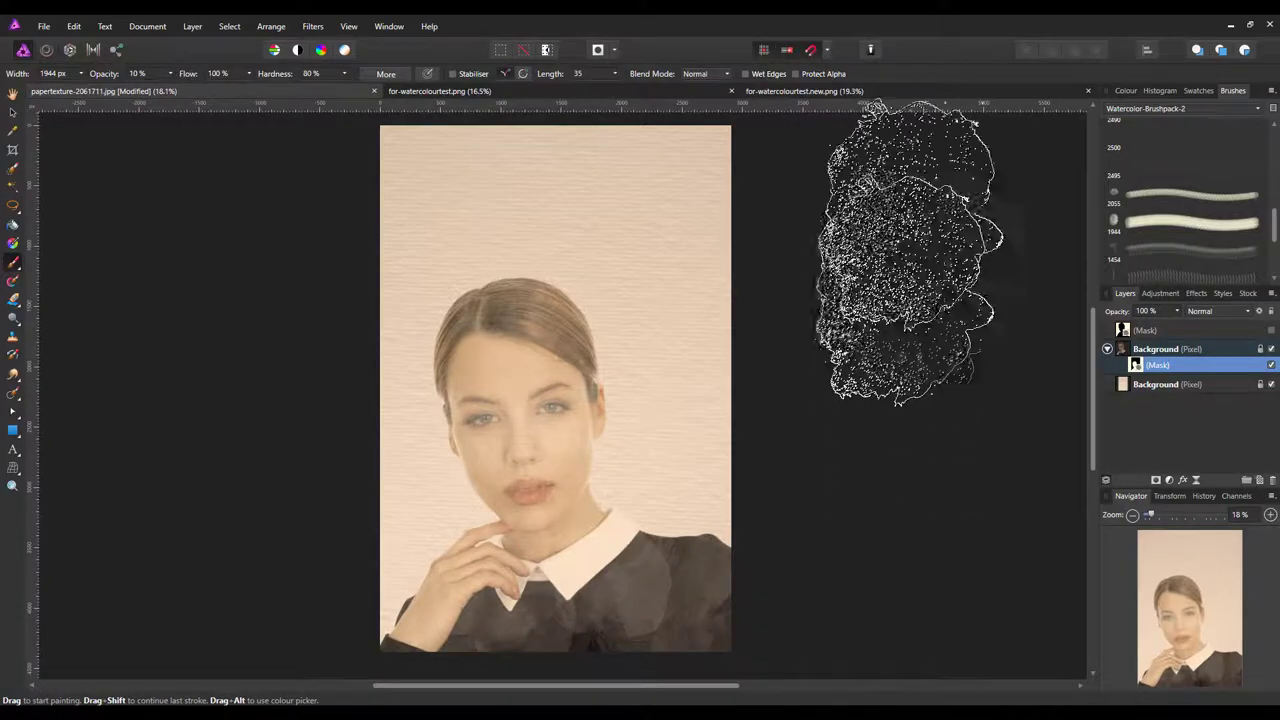
left_click(1116, 91)
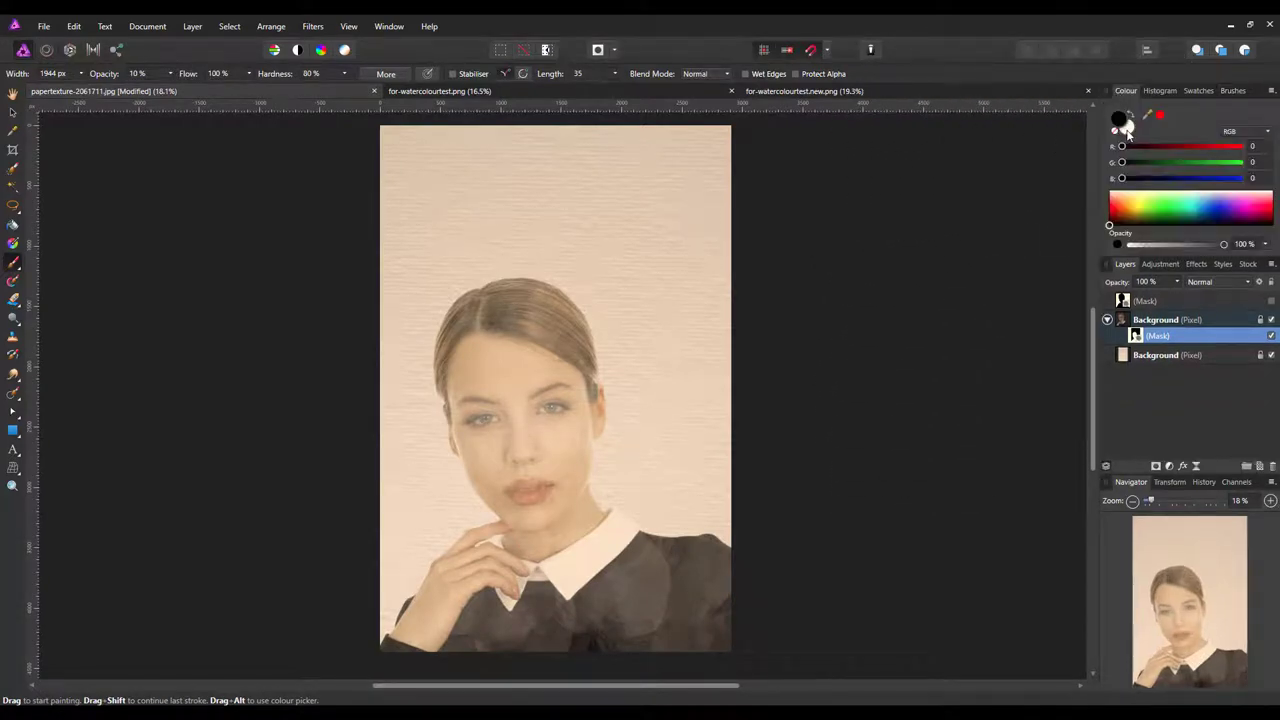
Set the foreground colour to white (RGB 255, 255, 255) in the Colour panel
left_click(1127, 130)
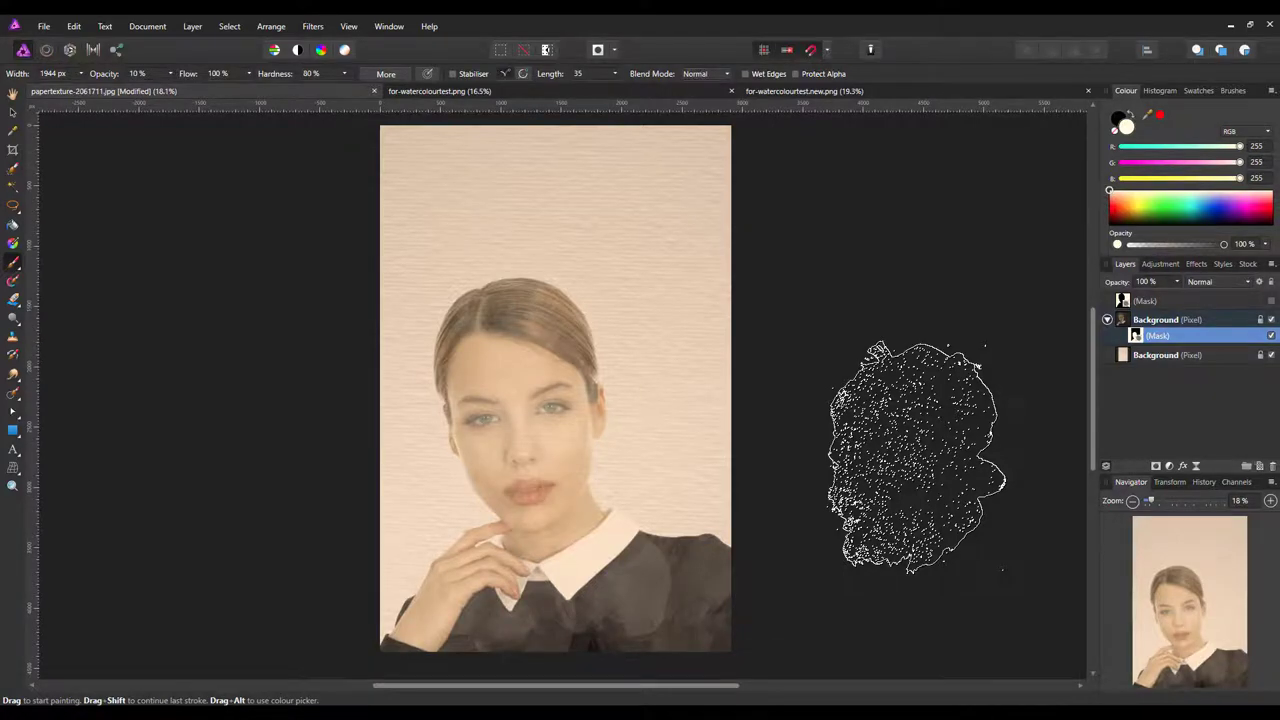
Add an empty Pixel layer directly above the paper-texture Background layer
left_click(1211, 355)
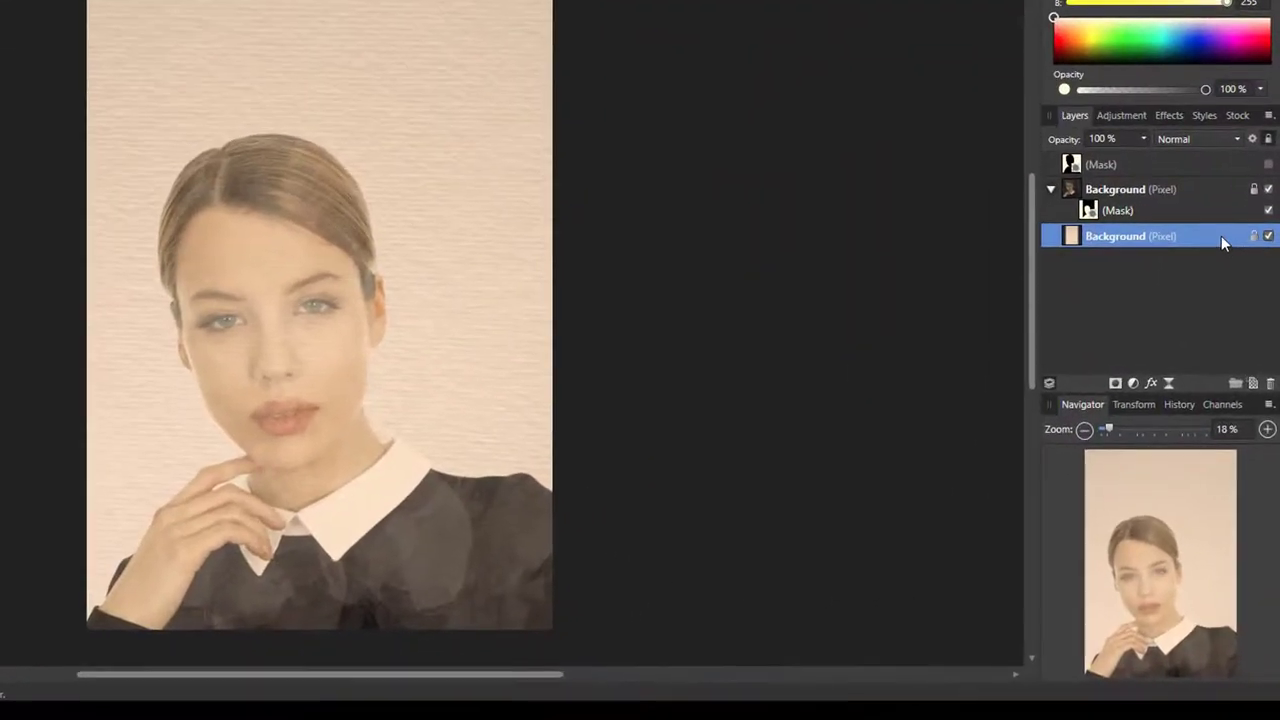
left_click(1254, 384)
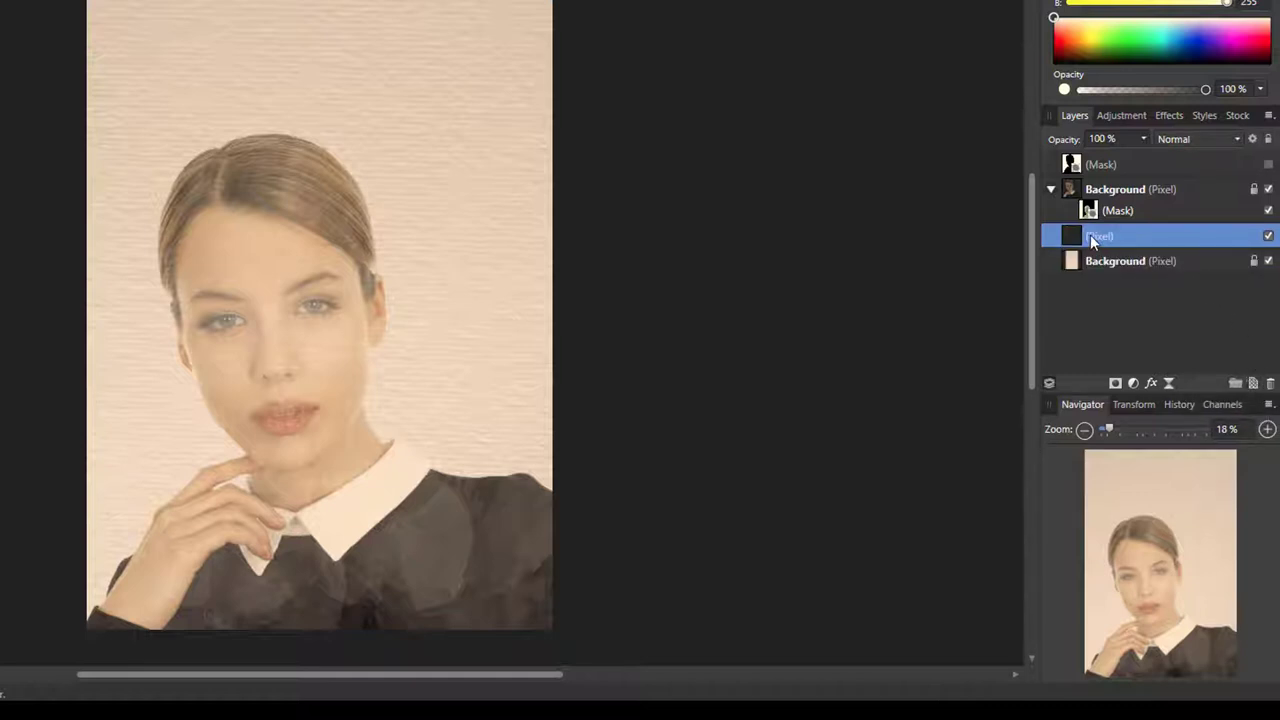
Nest the standalone silhouette Mask inside the new Pixel layer and target the pixel layer itself
left_click(1185, 163)
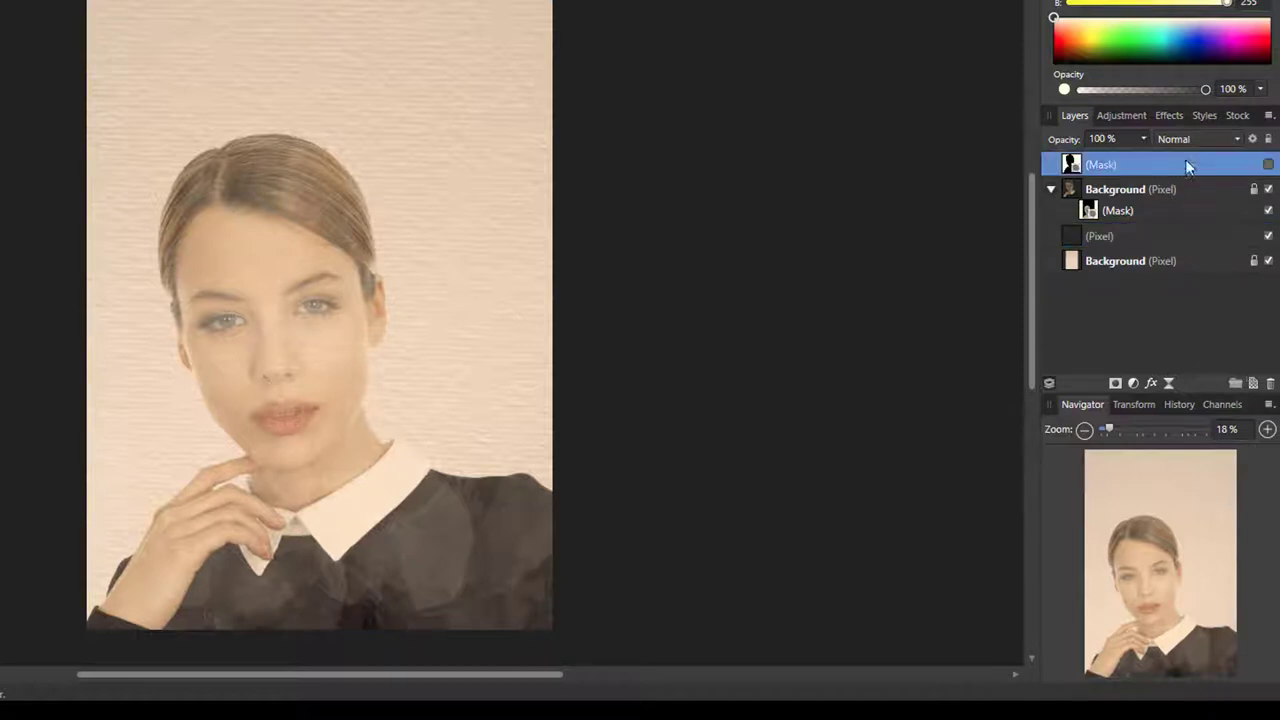
left_click(1268, 165)
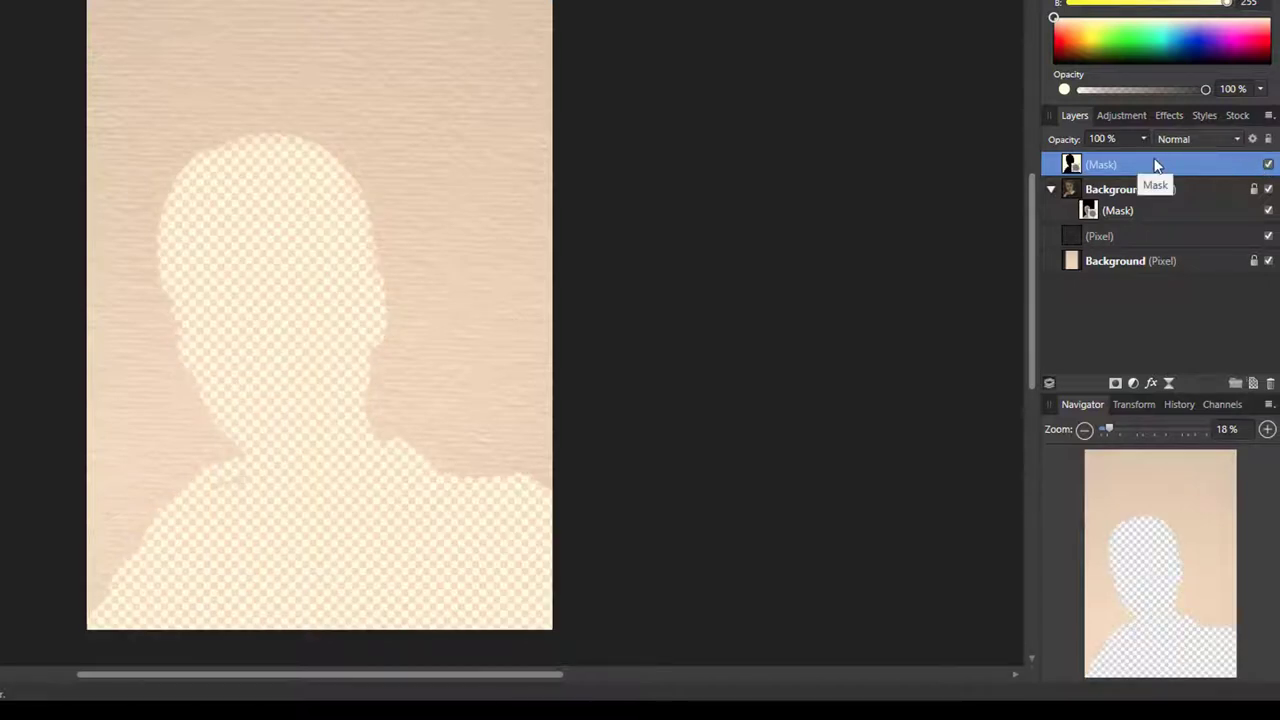
left_click_drag(1155, 165, 1155, 238)
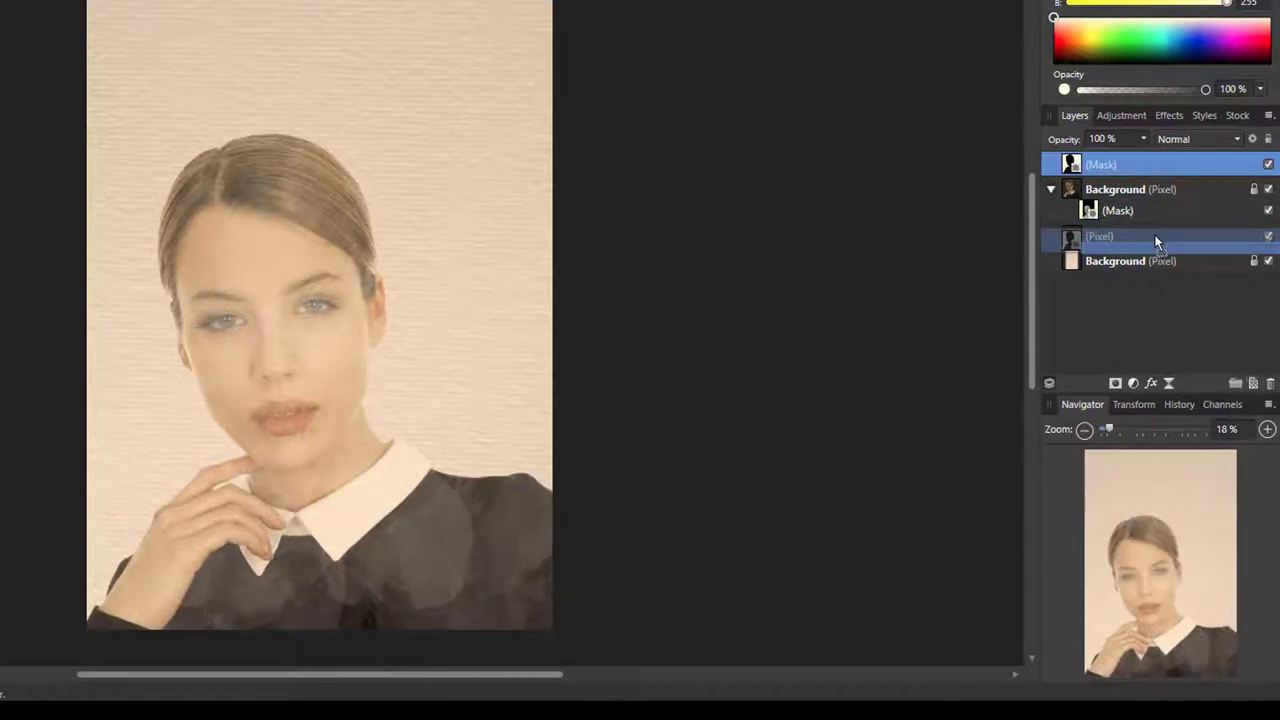
left_click_drag(1155, 237, 1155, 237)
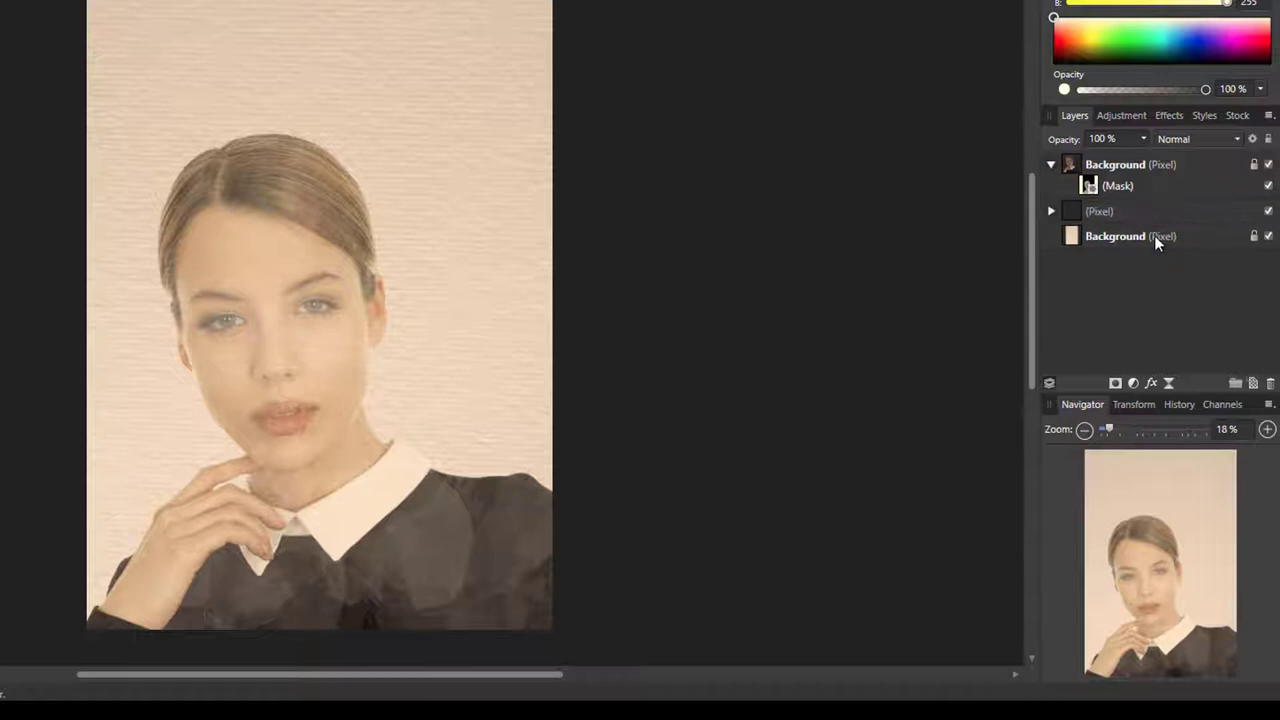
left_click(1051, 211)
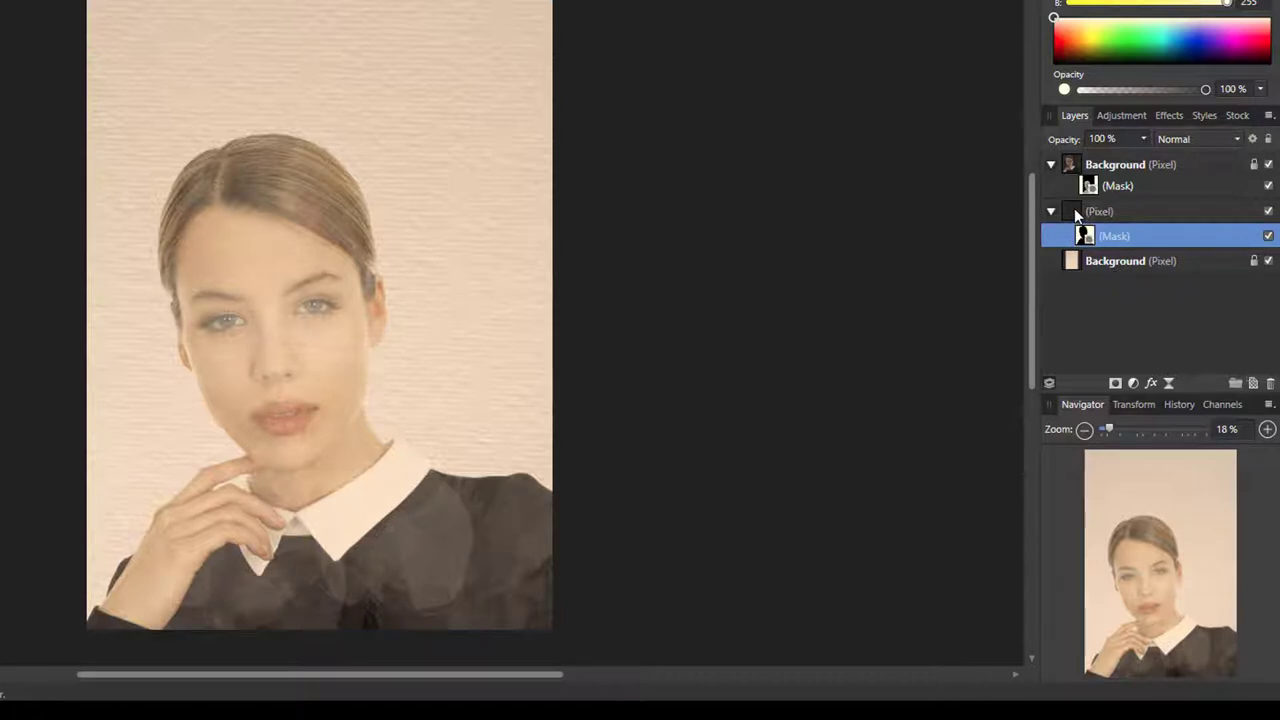
left_click(1074, 208)
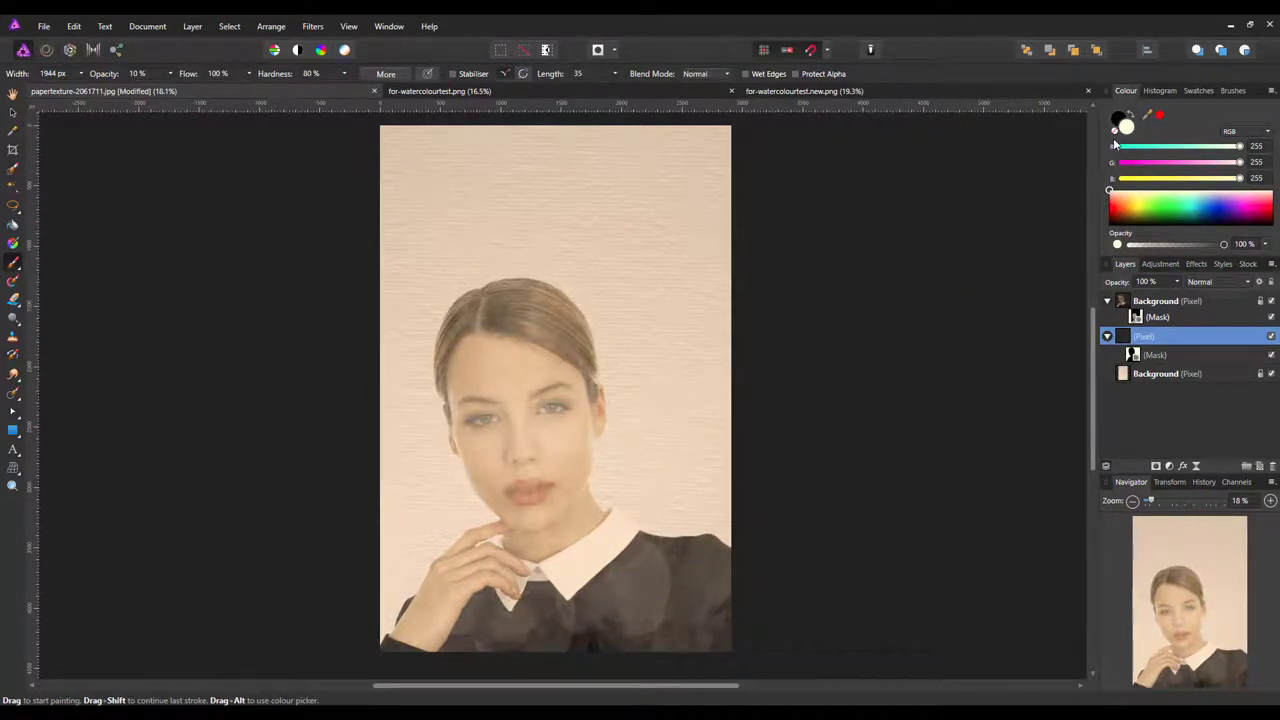
Paint orange (255,184,101) watercolour at 41% opacity around the portrait and on both sides
left_click(1125, 206)
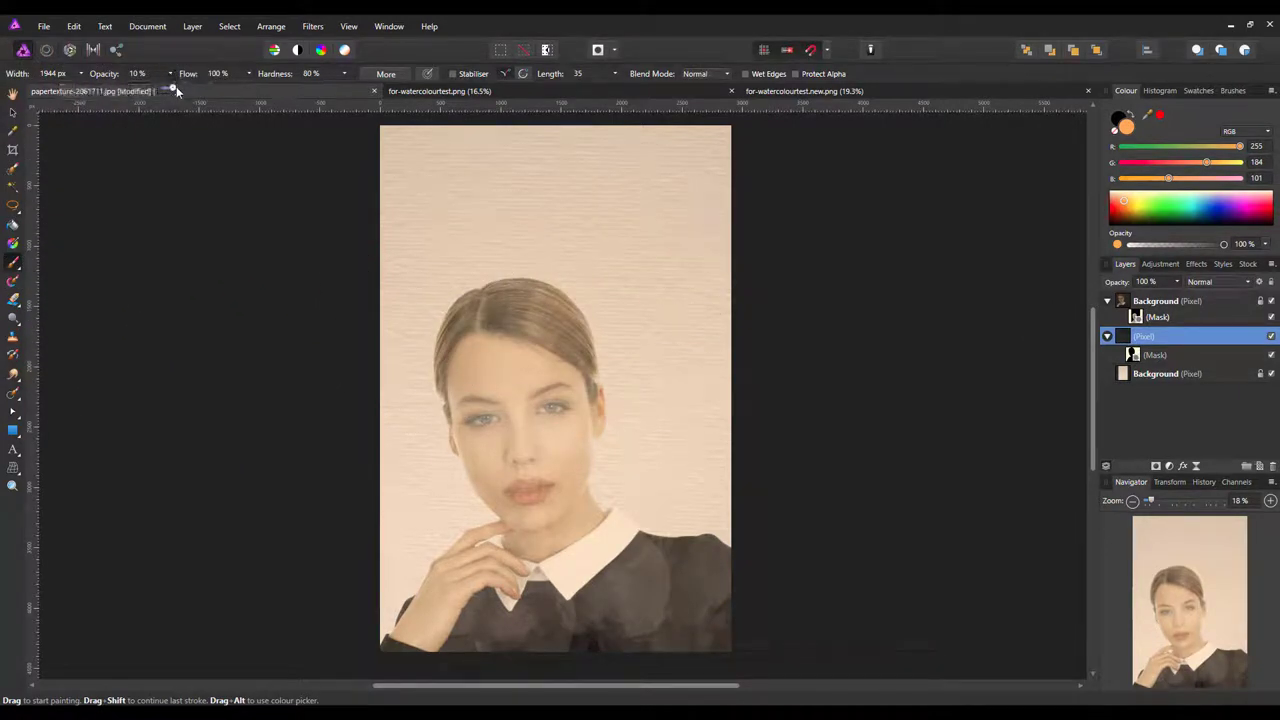
left_click_drag(176, 90, 201, 89)
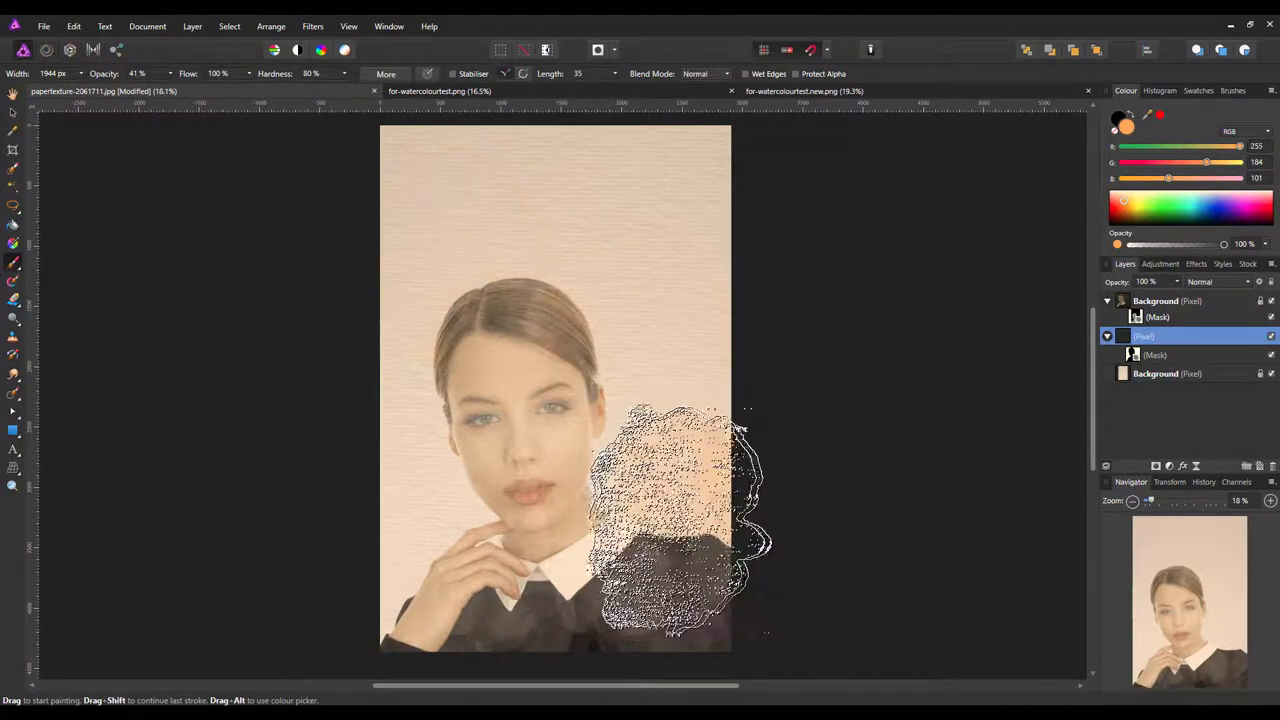
mouse_move(680, 520)
left_mouse_down()
mouse_move(592, 507)
mouse_move(527, 542)
mouse_move(622, 552)
mouse_move(742, 612)
mouse_move(712, 622)
mouse_move(555, 605)
left_mouse_up()
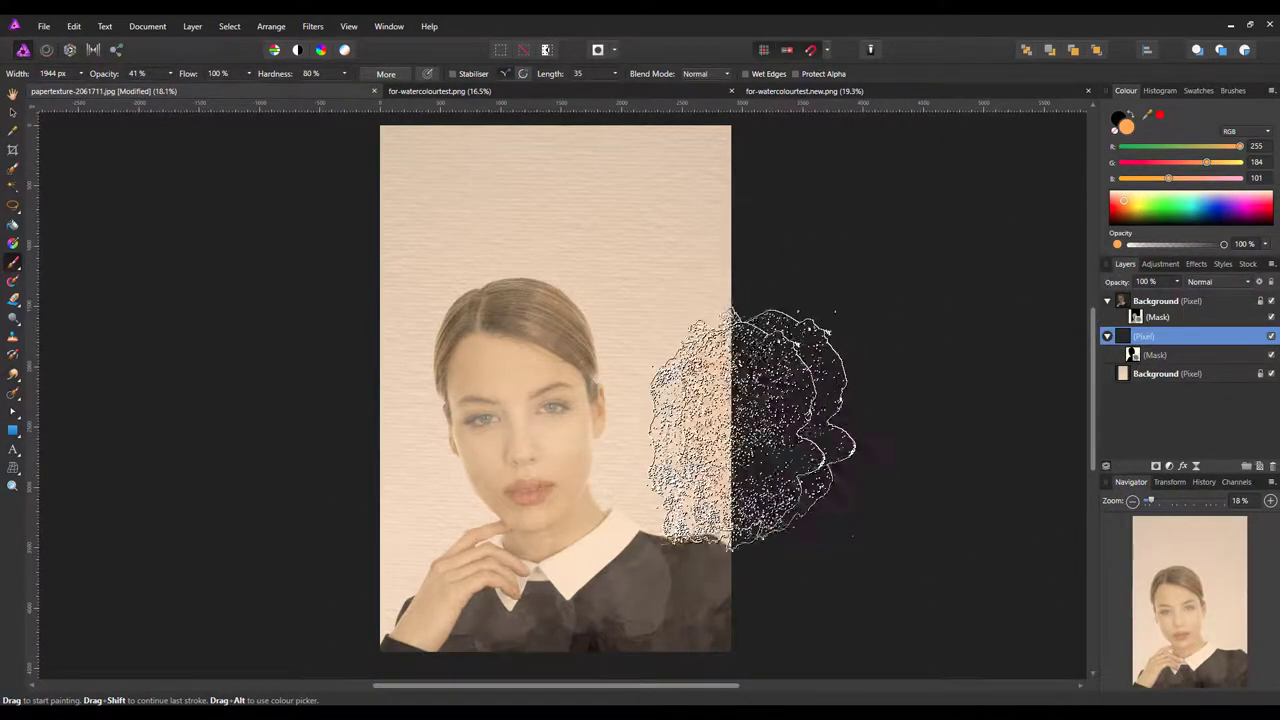
mouse_move(743, 400)
left_mouse_down()
mouse_move(686, 429)
mouse_move(660, 470)
left_mouse_up()
mouse_move(505, 625)
left_mouse_down()
mouse_move(428, 620)
mouse_move(398, 535)
mouse_move(440, 200)
left_mouse_up()
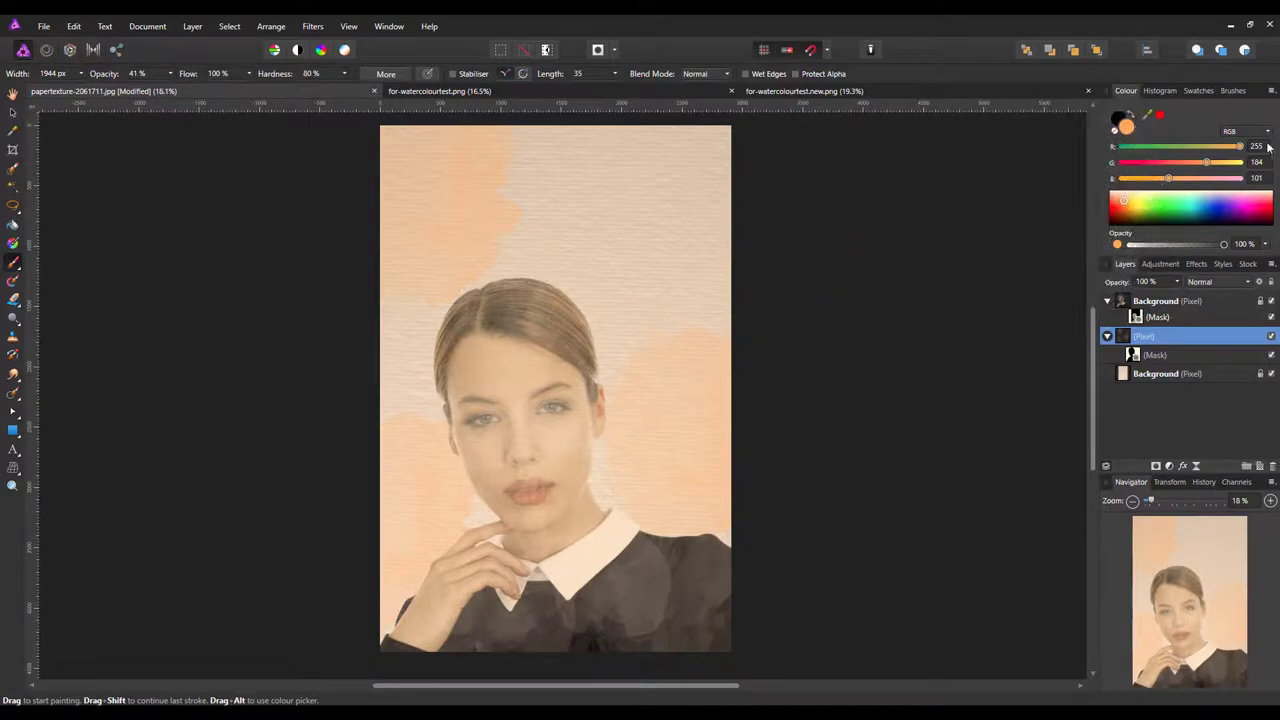
Try light blue strokes at upper right with the 2497 px watercolour brush, then undo them
left_click(1234, 91)
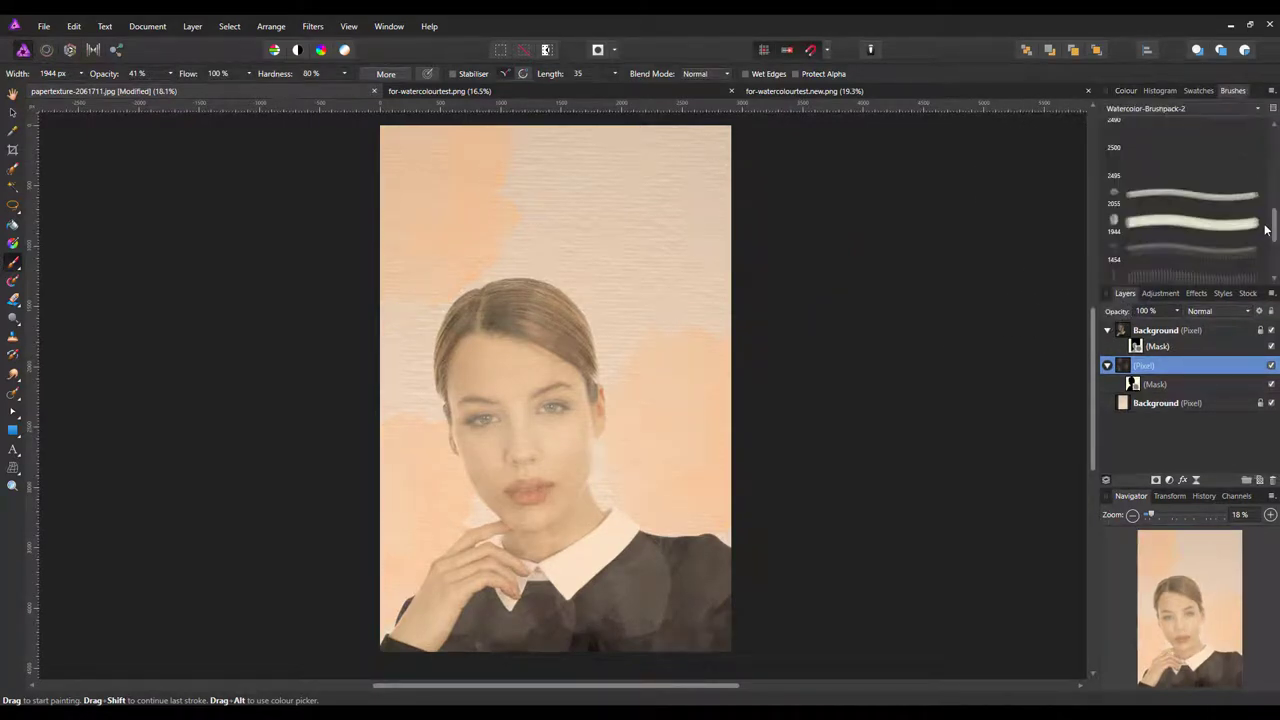
left_click_drag(1274, 230, 1275, 255)
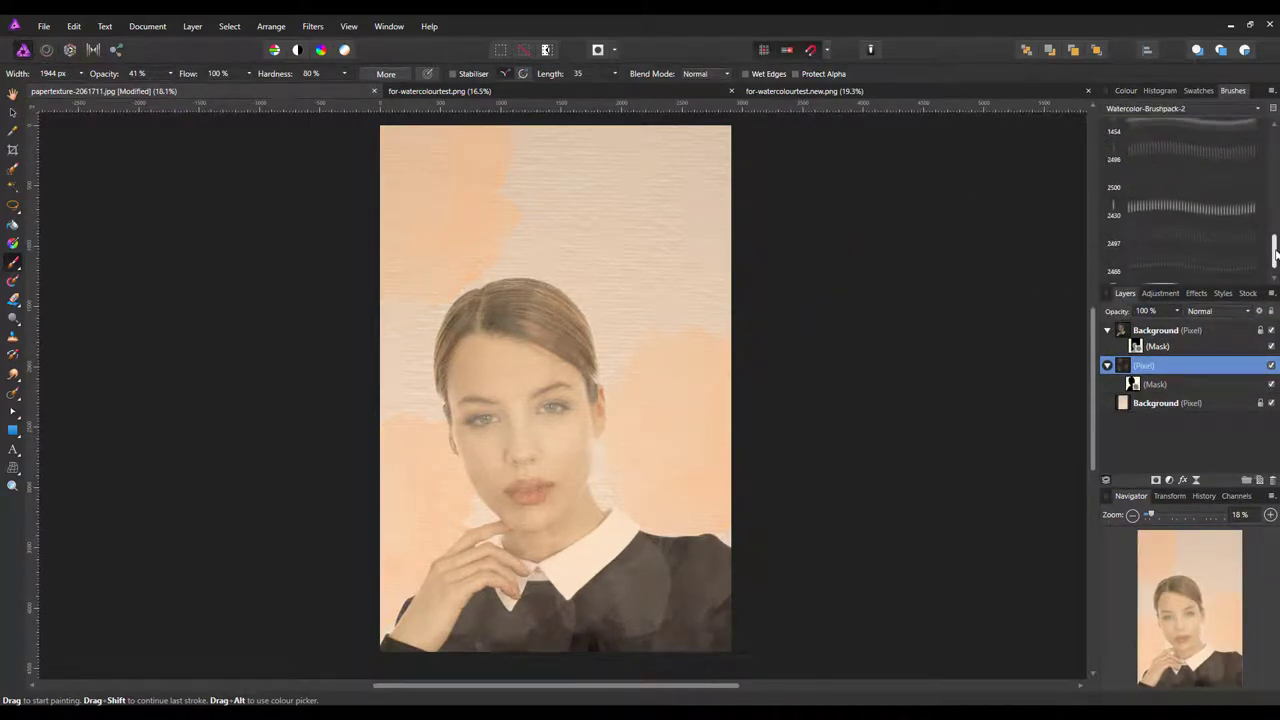
left_click(1208, 235)
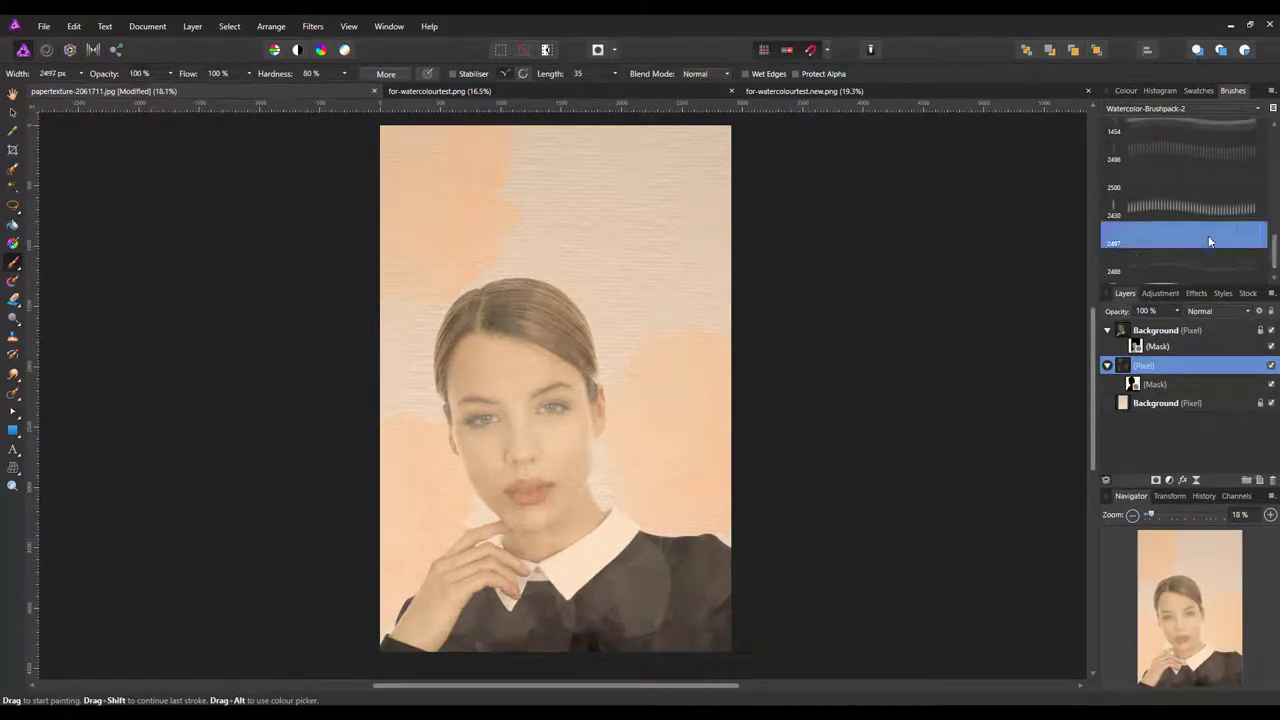
left_click(1126, 90)
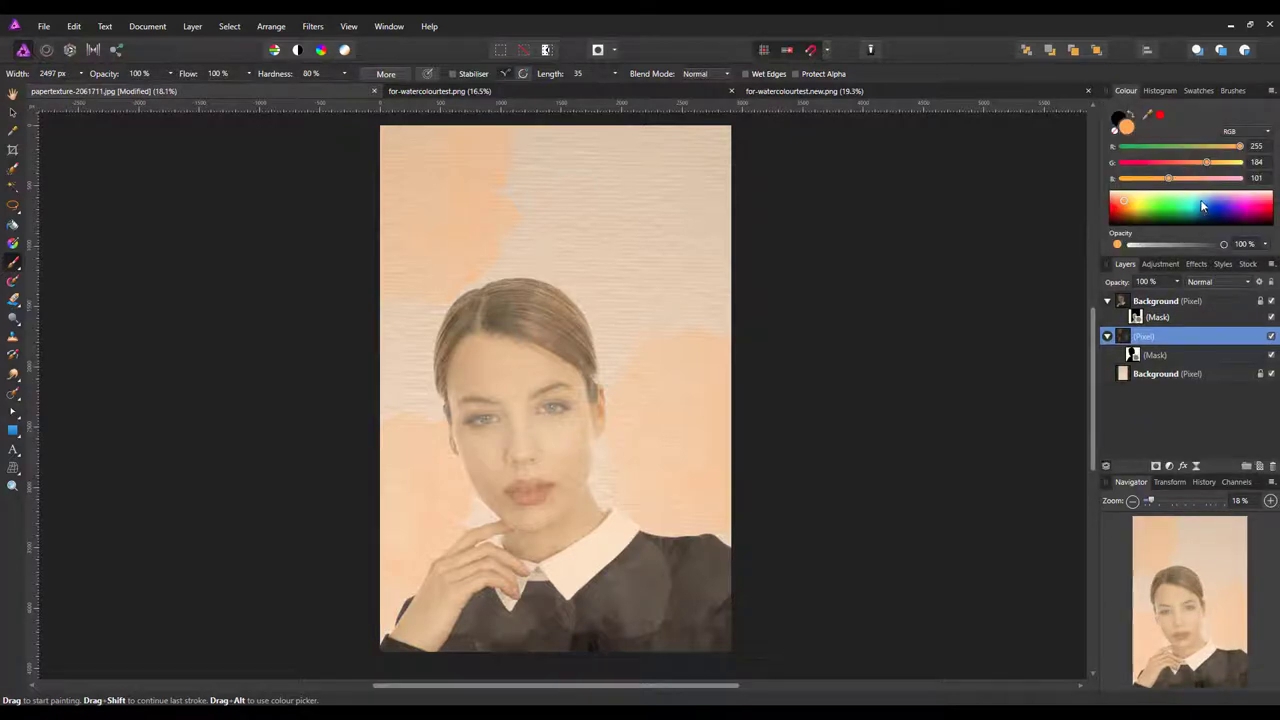
left_click(1201, 201)
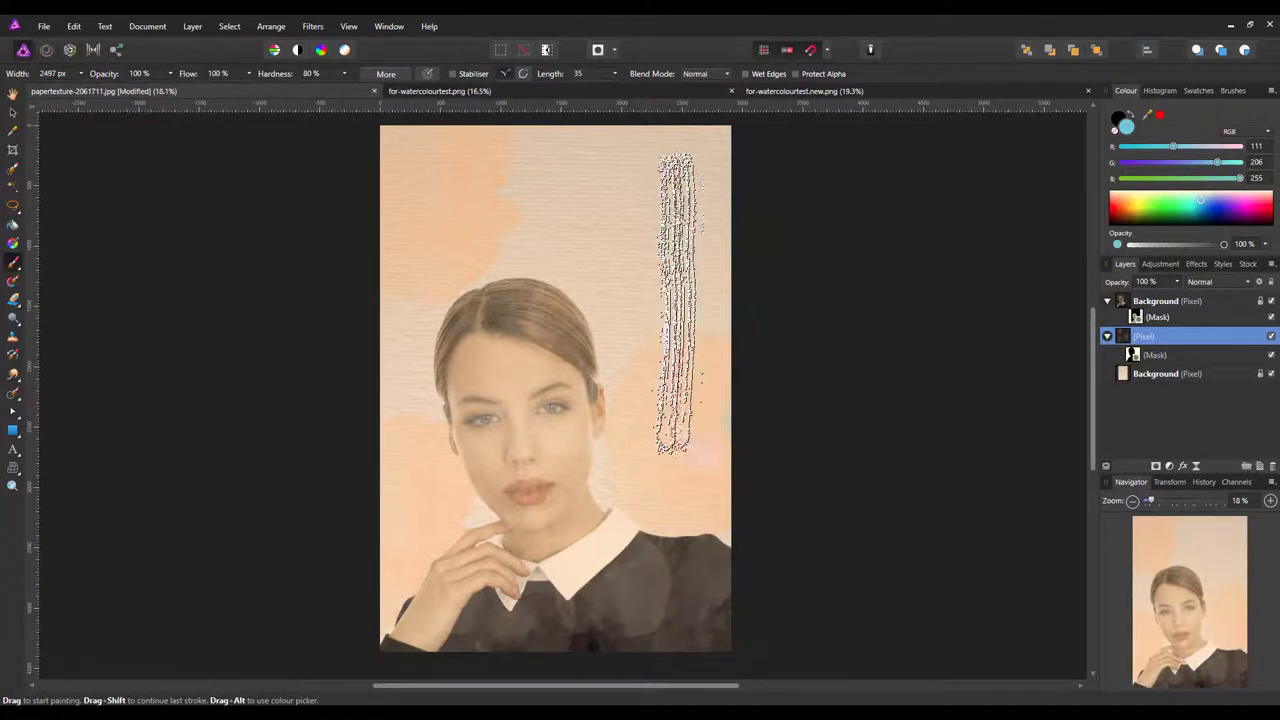
left_click(676, 300)
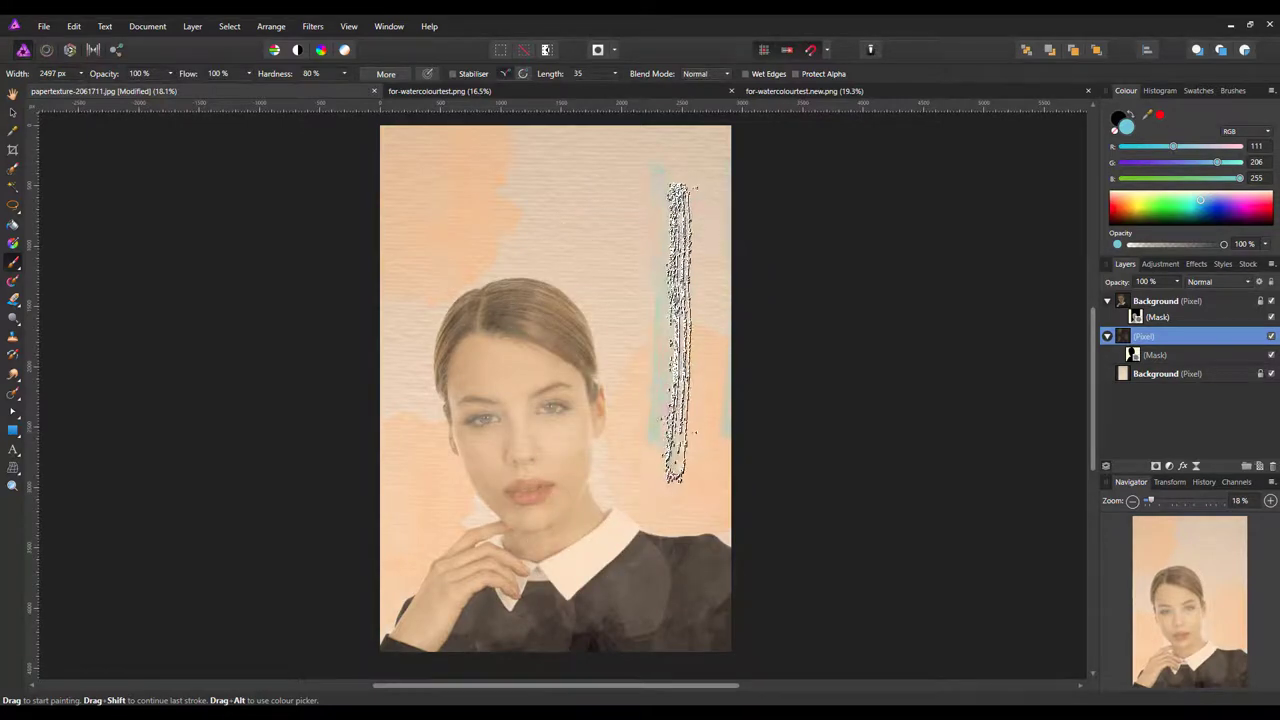
mouse_move(680, 330)
left_mouse_down()
mouse_move(629, 330)
mouse_move(643, 330)
left_mouse_up()
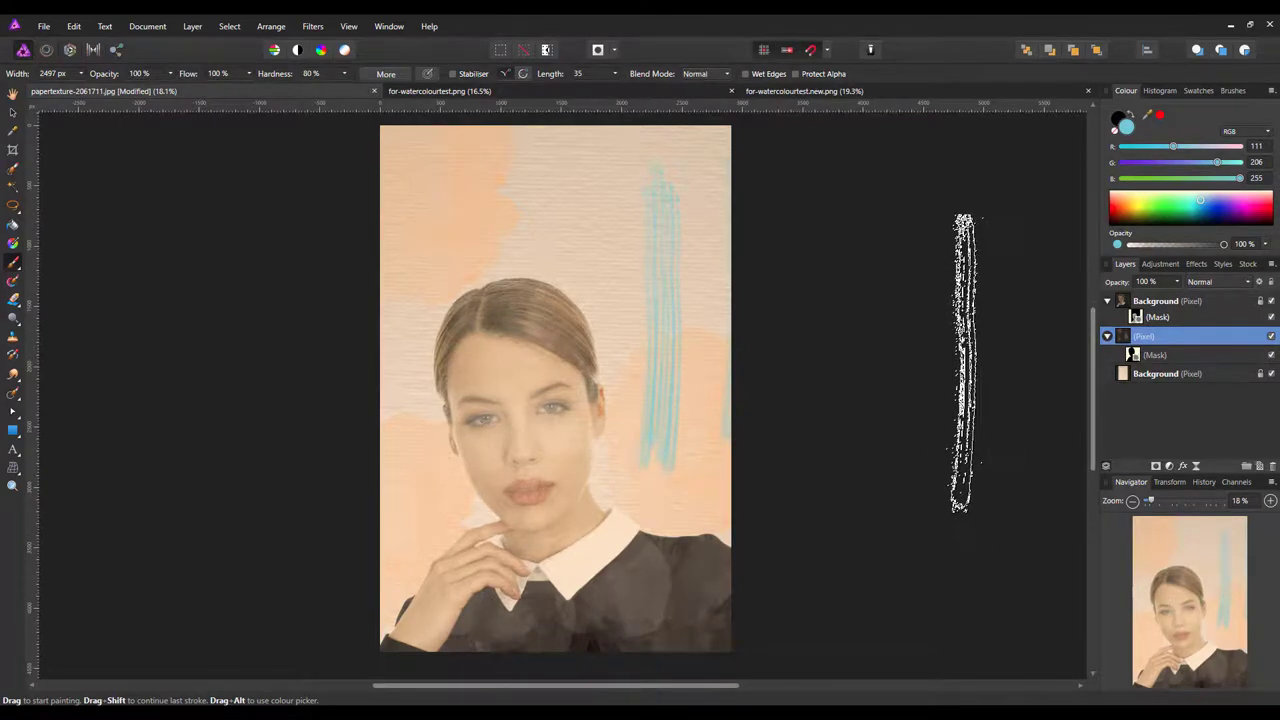
key("ctrl+z")
key("ctrl+z")
key("ctrl+z")
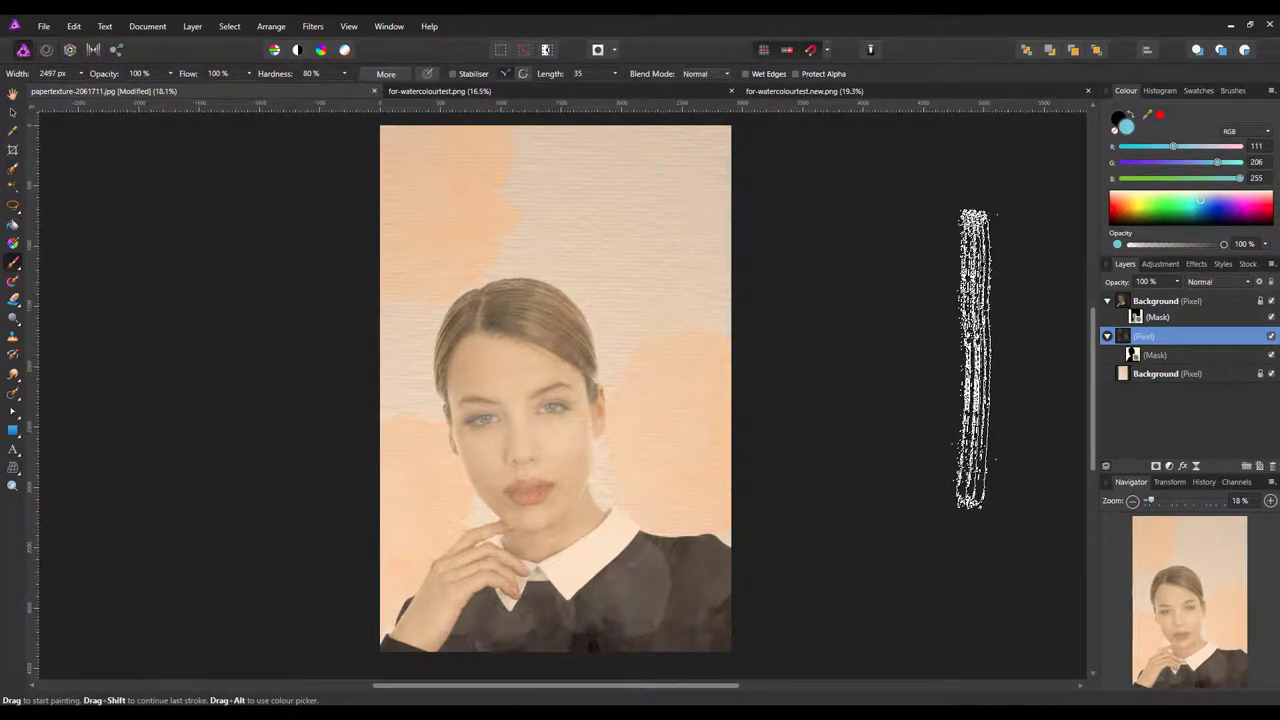
With the 1876 px watercolour brush at 22% opacity, wash pale blue over the upper right background
left_click(1233, 90)
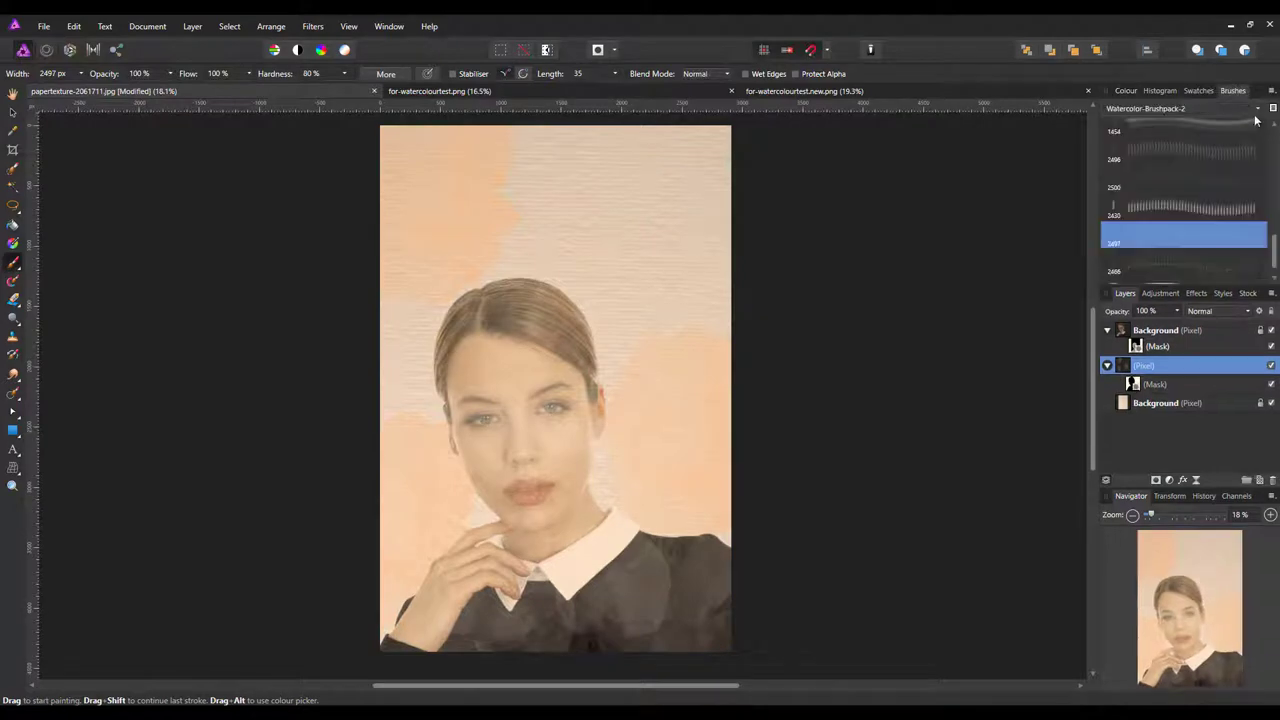
left_click_drag(1271, 256, 1274, 268)
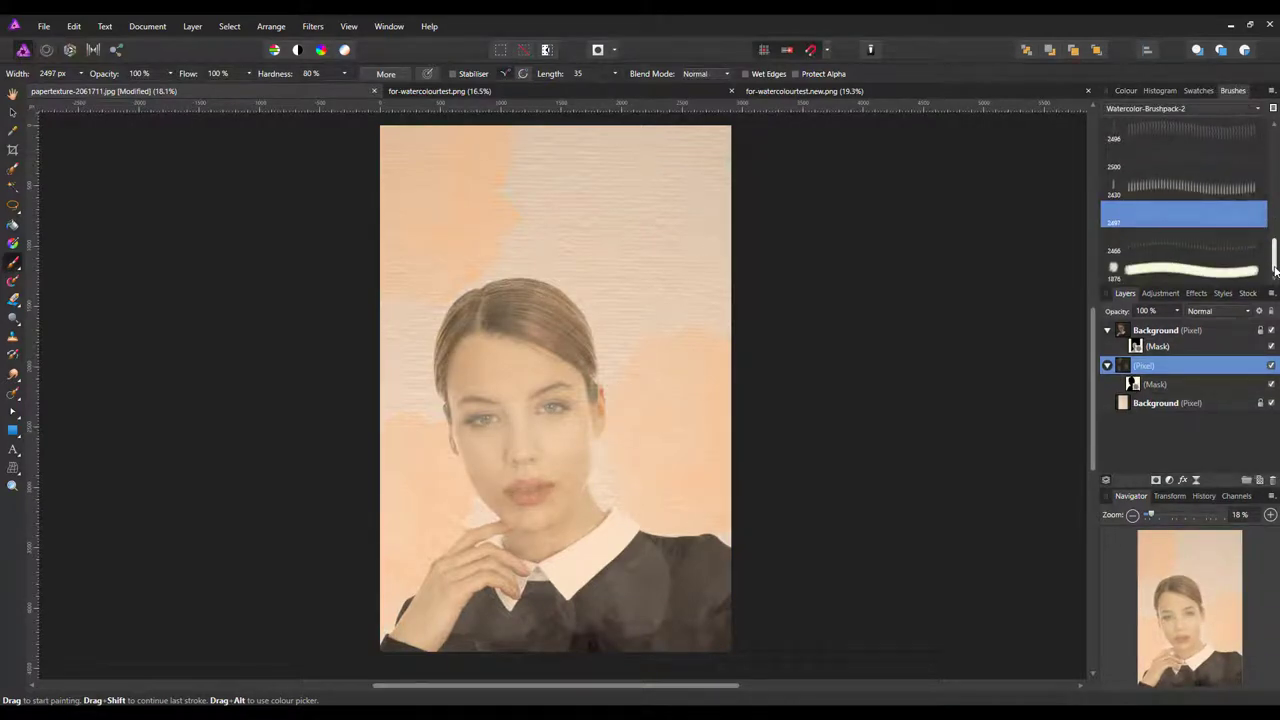
left_click(1182, 272)
left_click_drag(819, 303, 697, 319)
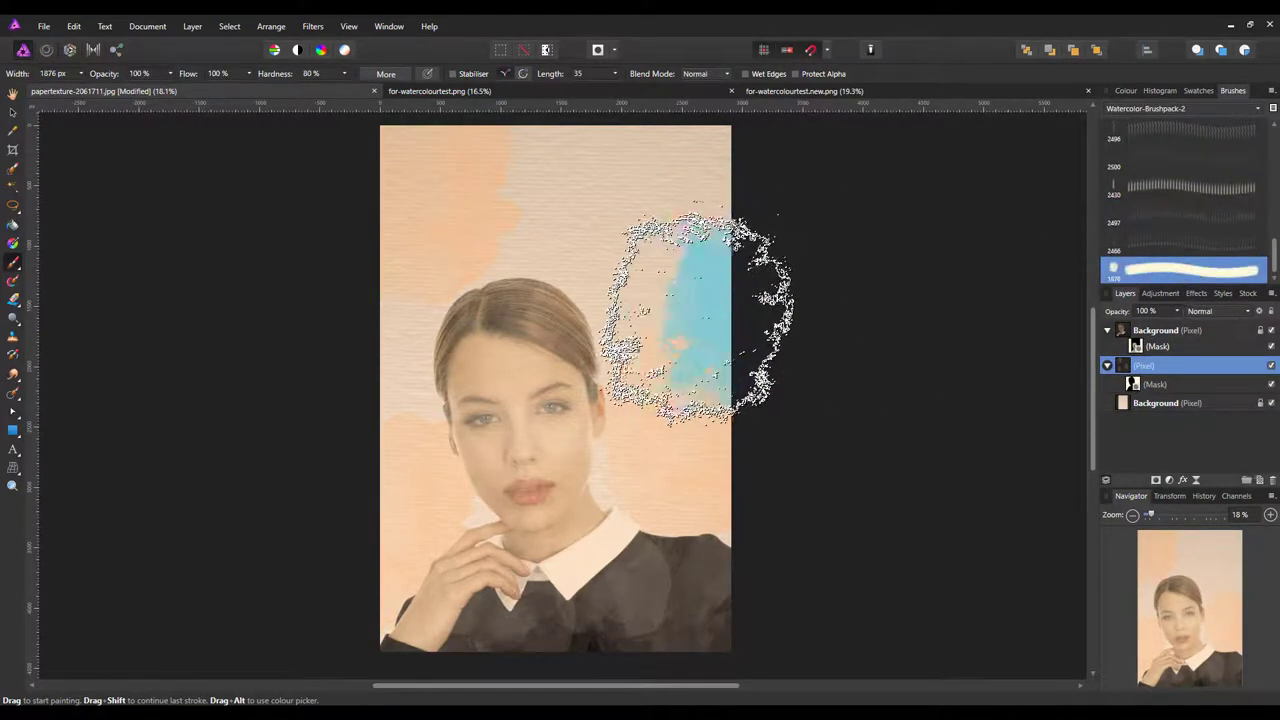
key("ctrl+z")
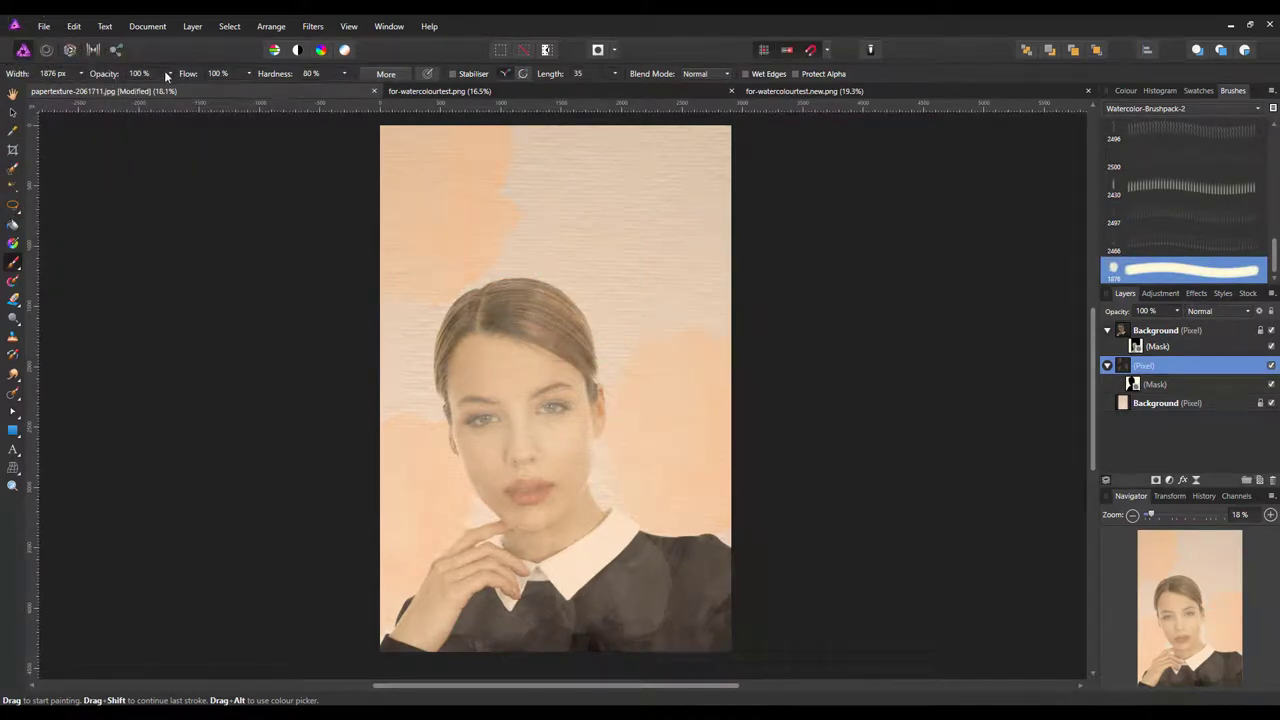
left_click(169, 74)
left_click_drag(140, 90, 100, 90)
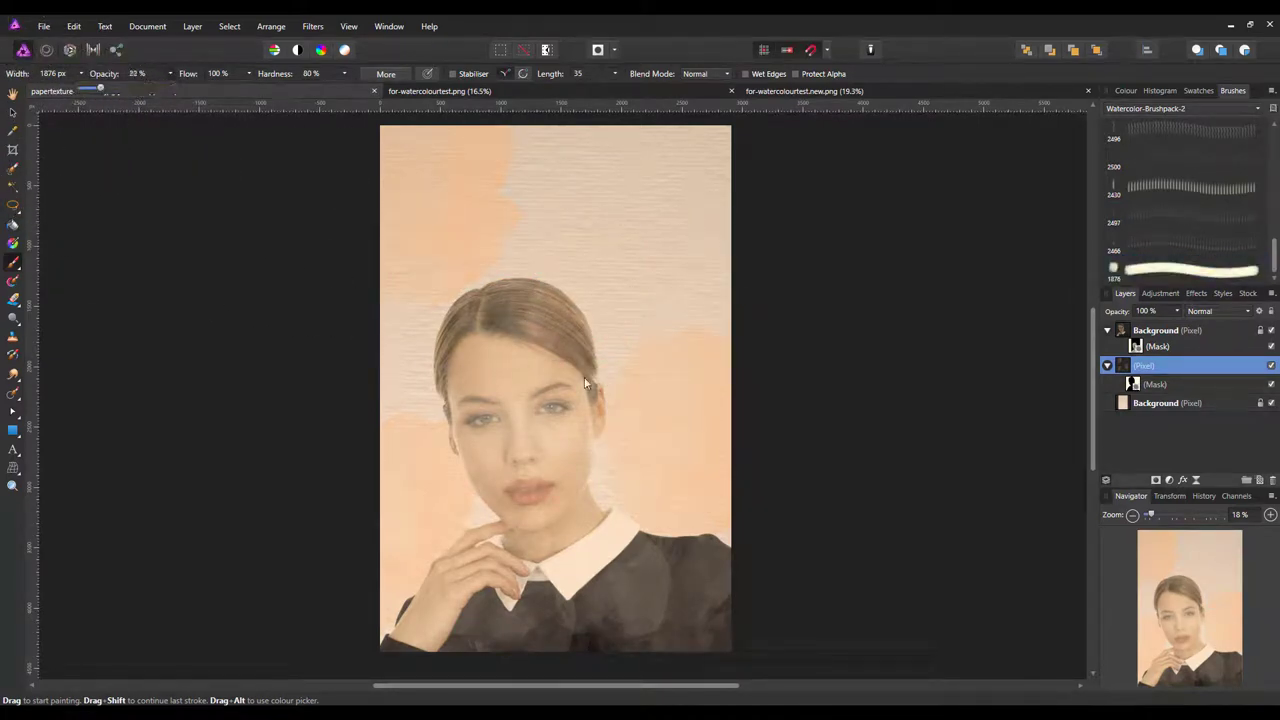
mouse_move(702, 368)
left_mouse_down()
mouse_move(612, 248)
mouse_move(498, 240)
mouse_move(475, 362)
mouse_move(436, 443)
mouse_move(445, 548)
mouse_move(632, 550)
mouse_move(588, 545)
mouse_move(613, 462)
mouse_move(570, 262)
mouse_move(537, 220)
mouse_move(461, 220)
mouse_move(545, 368)
mouse_move(610, 278)
left_mouse_up()
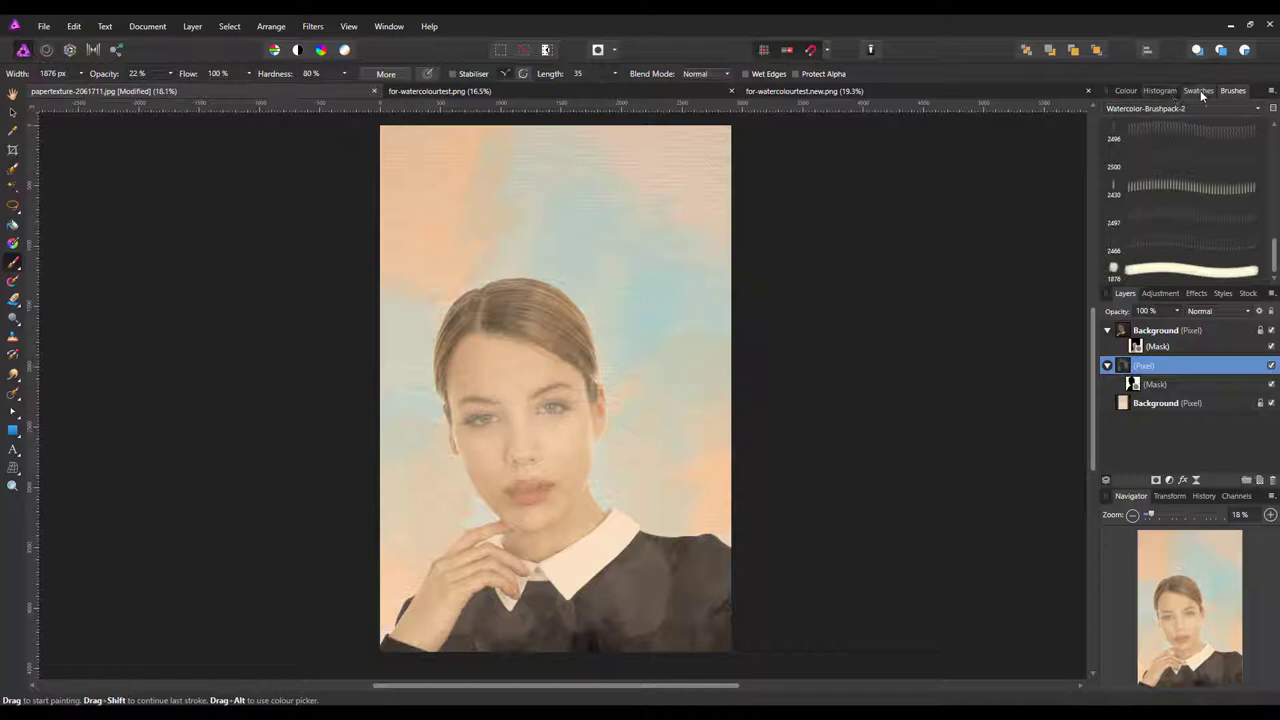
Choose the 96 px brush from the DAUB Watercolors category and enlarge its size
left_click(1124, 91)
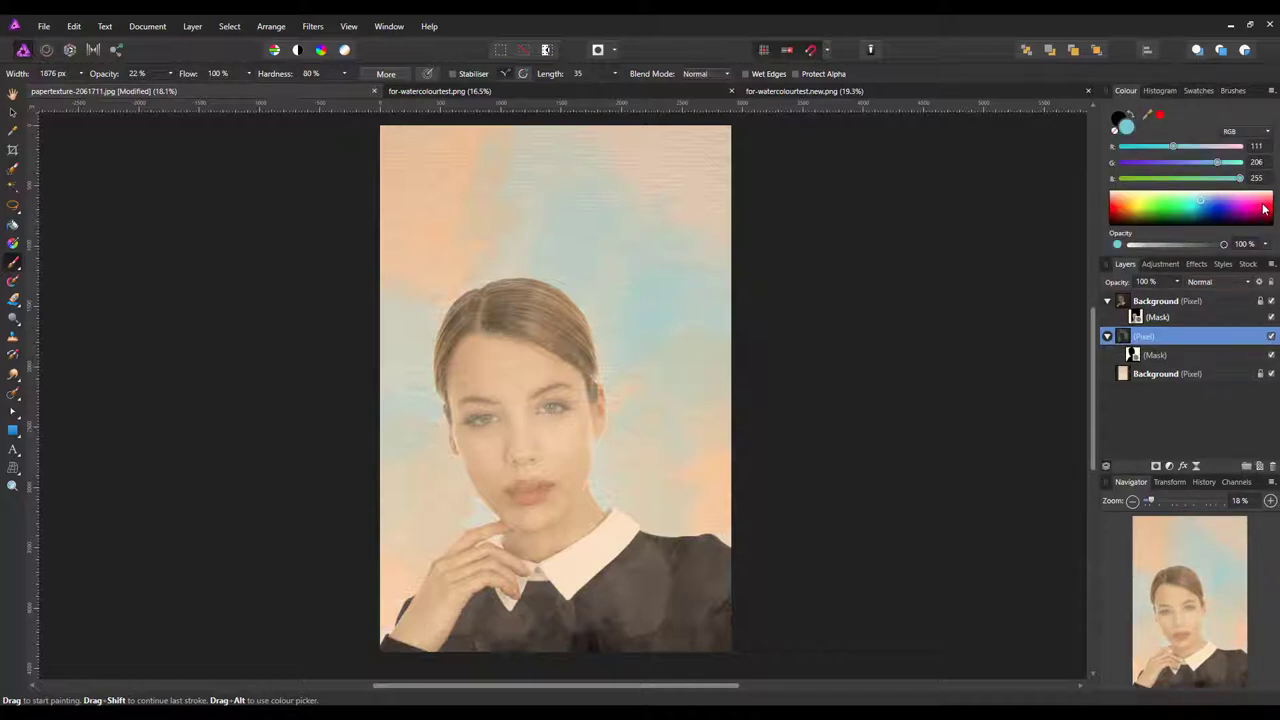
left_click(1233, 91)
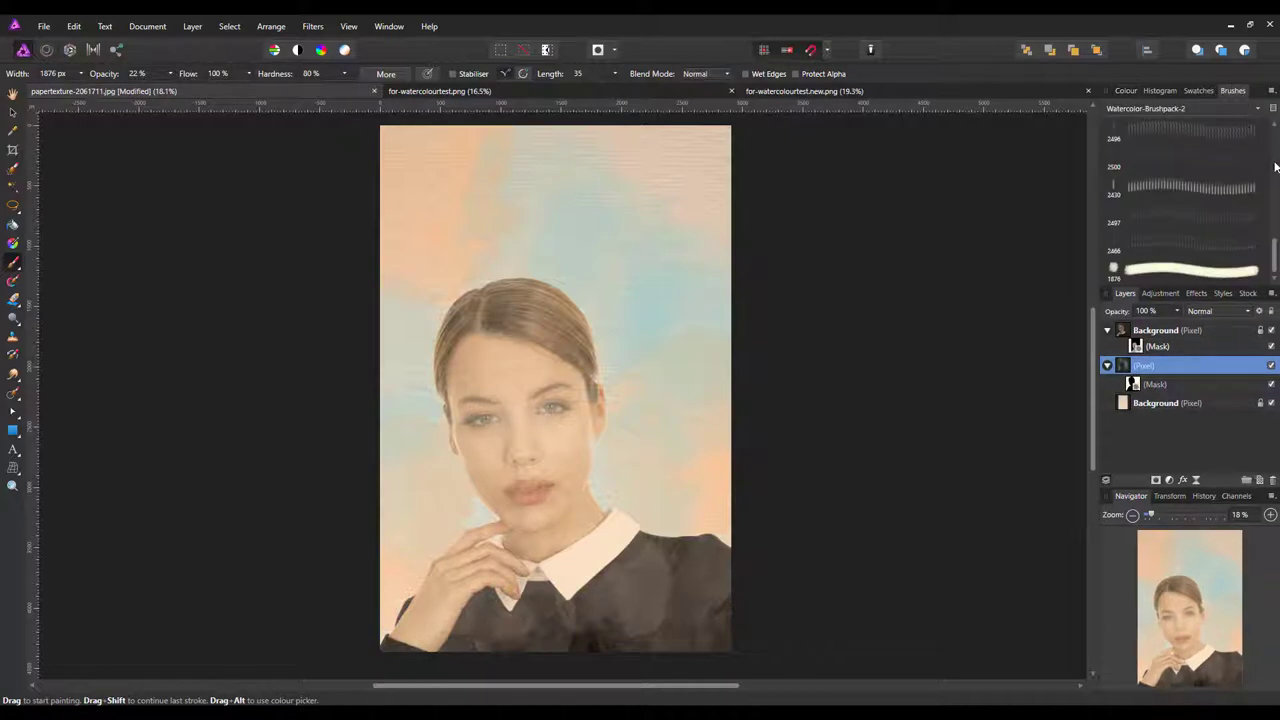
left_click(1259, 110)
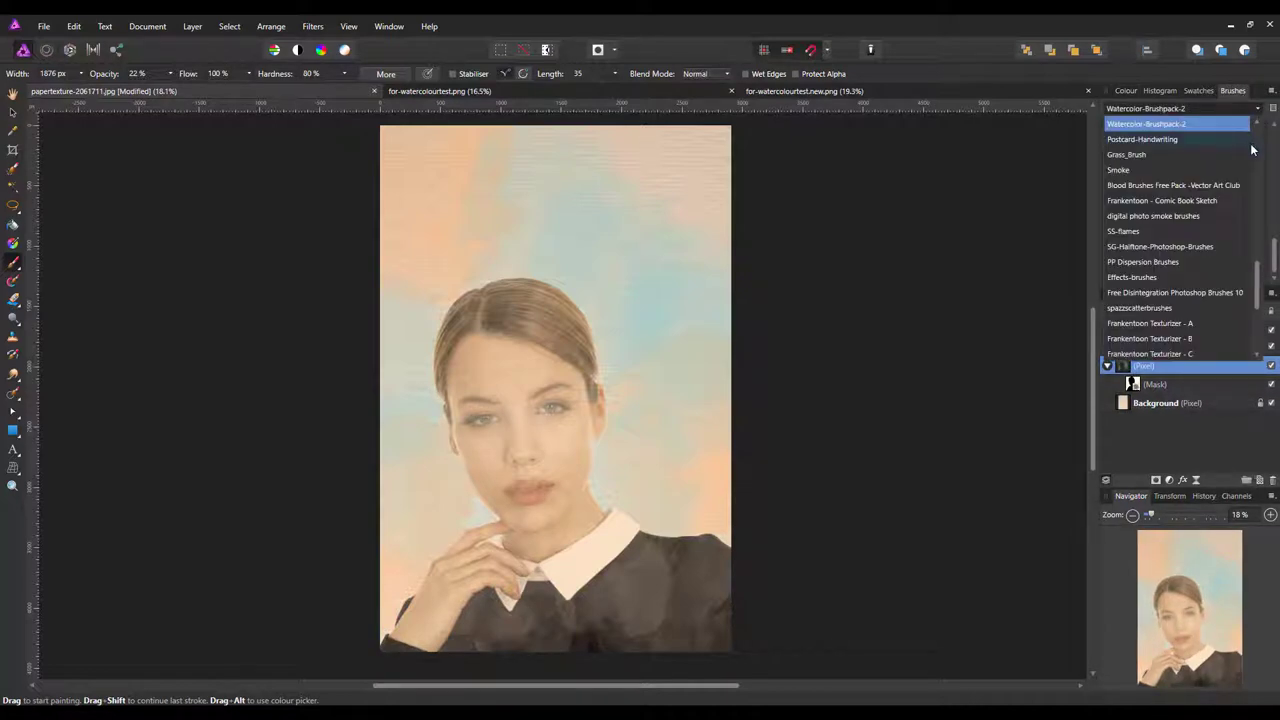
scroll(1256, 138, "up", 5)
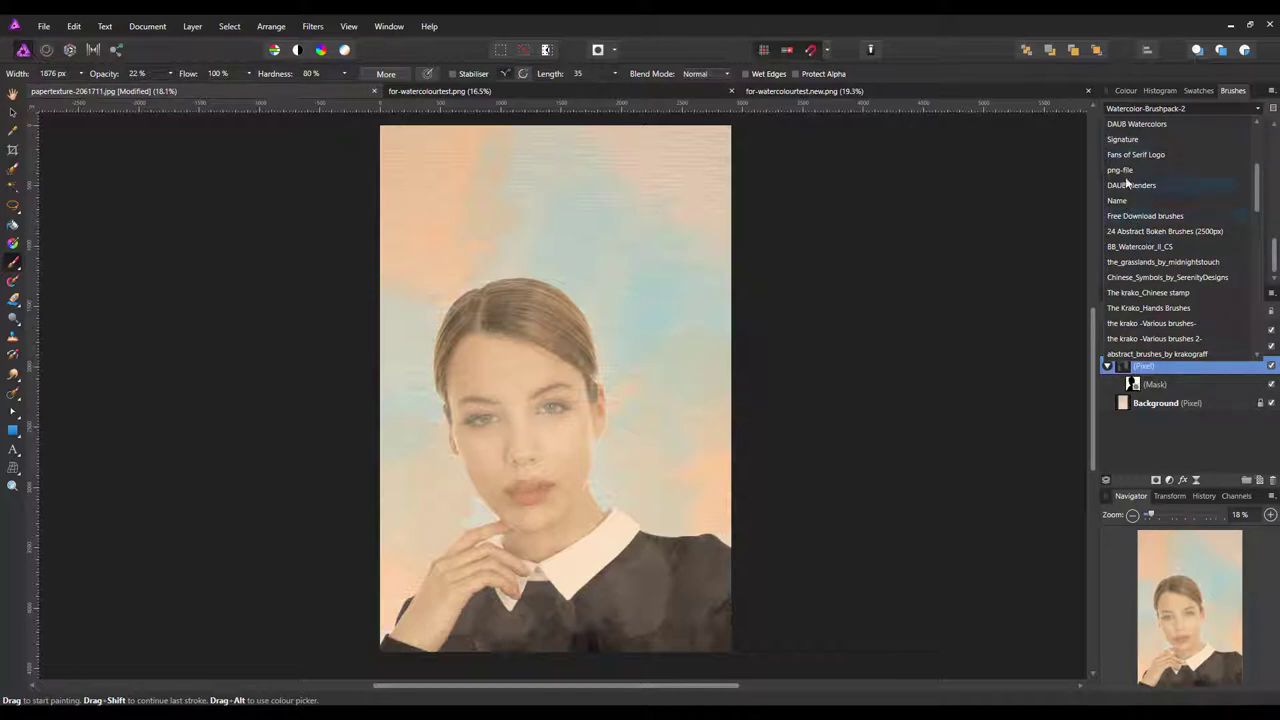
scroll(1168, 239, "up", 2)
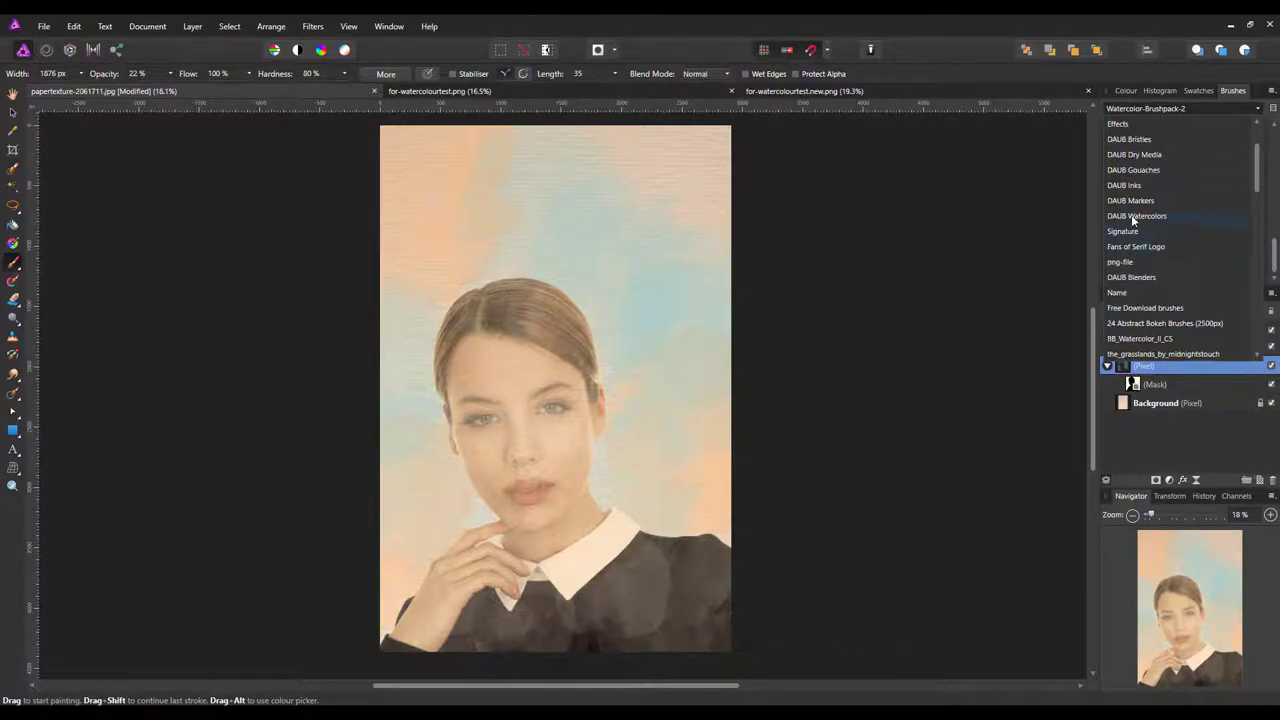
left_click(1131, 214)
left_click(1205, 270)
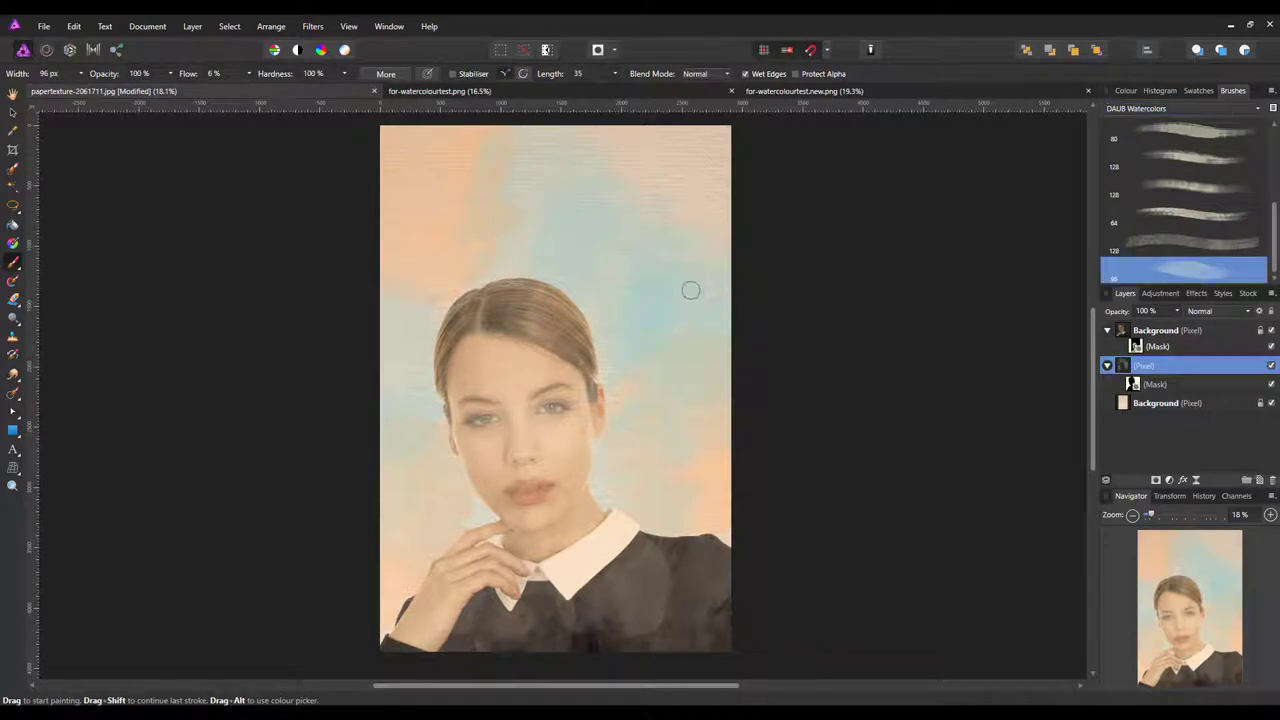
key("bracketright")
key("bracketright")
key("bracketright")
key("bracketright")
key("bracketright")
key("bracketright")
key("bracketright")
At lowered opacity, wash faint pink over the upper right and down the right background
left_click_drag(695, 241, 690, 221)
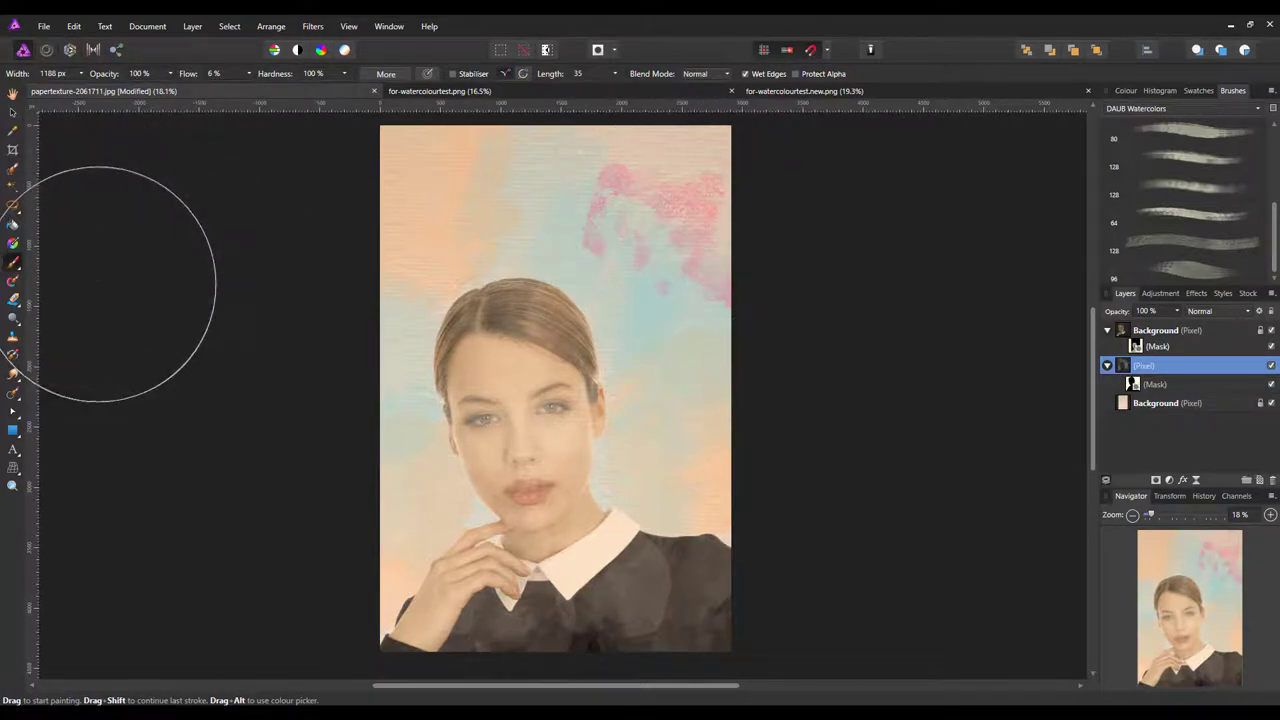
key("ctrl+z")
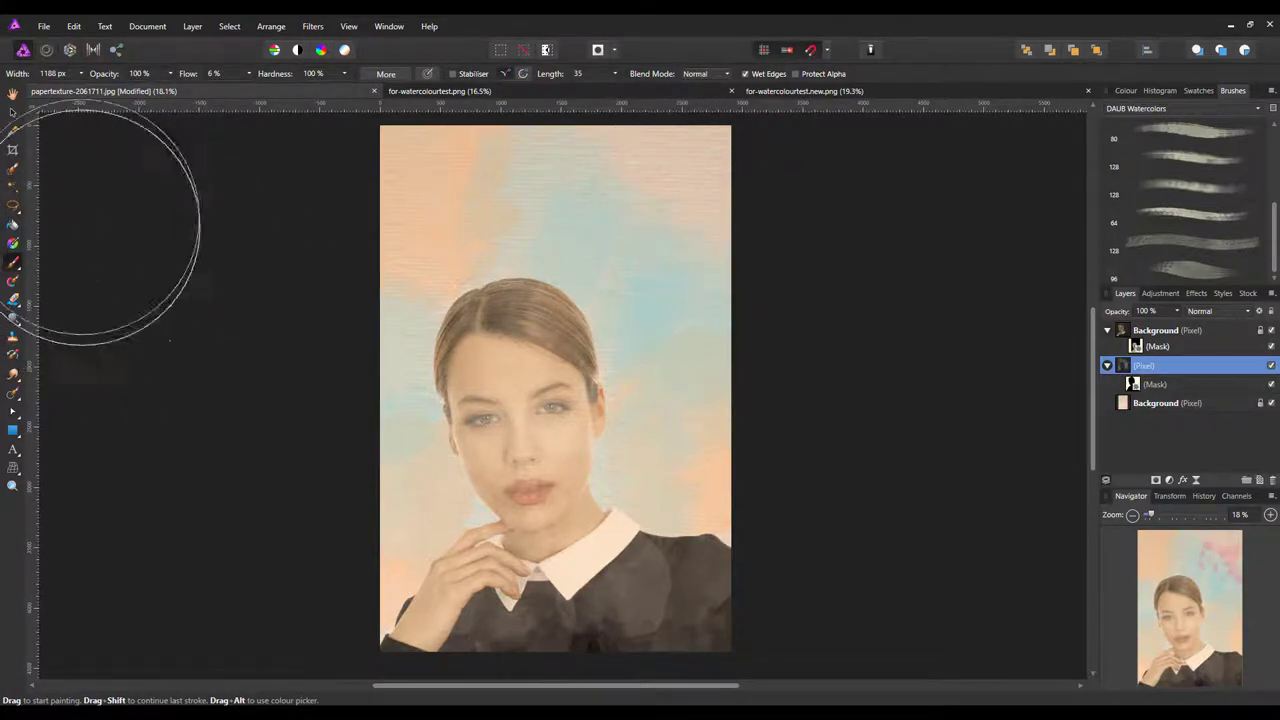
left_click(170, 73)
left_click_drag(172, 90, 108, 92)
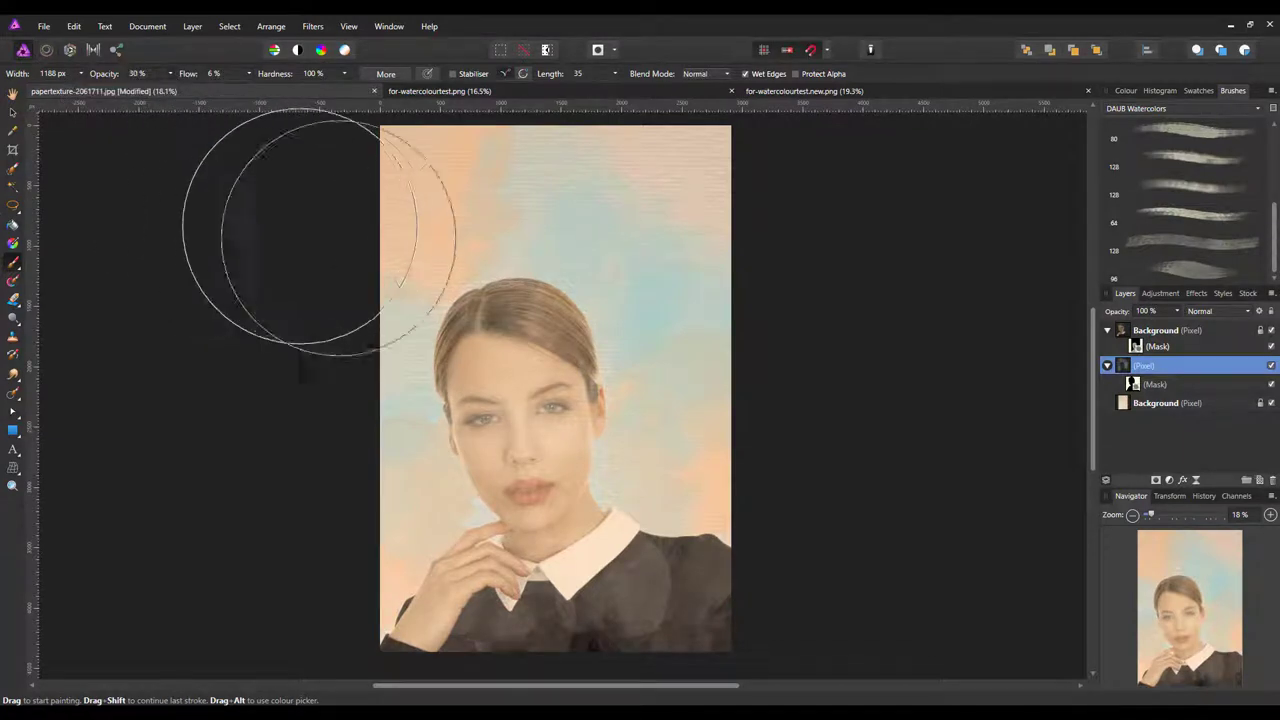
mouse_move(735, 218)
left_mouse_down()
mouse_move(627, 226)
mouse_move(634, 217)
mouse_move(616, 210)
mouse_move(571, 232)
left_mouse_up()
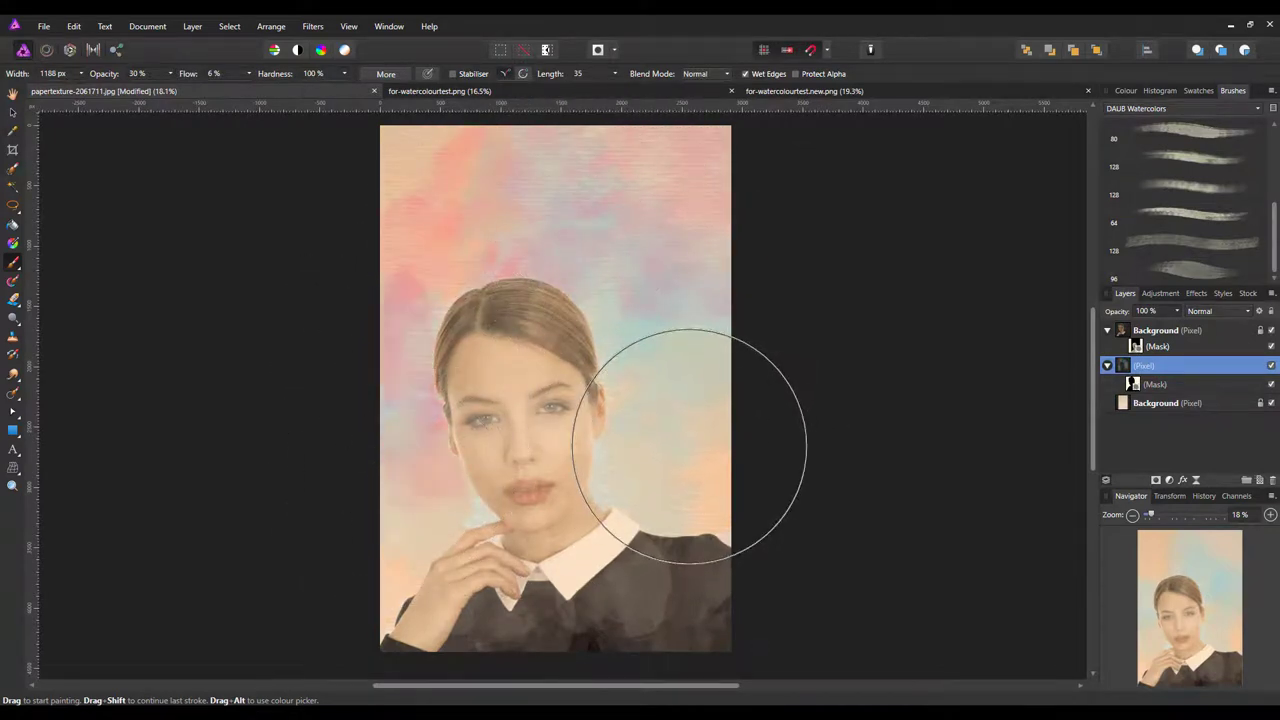
mouse_move(690, 447)
left_mouse_down()
mouse_move(702, 409)
mouse_move(666, 426)
mouse_move(643, 466)
mouse_move(642, 364)
mouse_move(575, 286)
mouse_move(501, 260)
mouse_move(386, 251)
left_mouse_up()
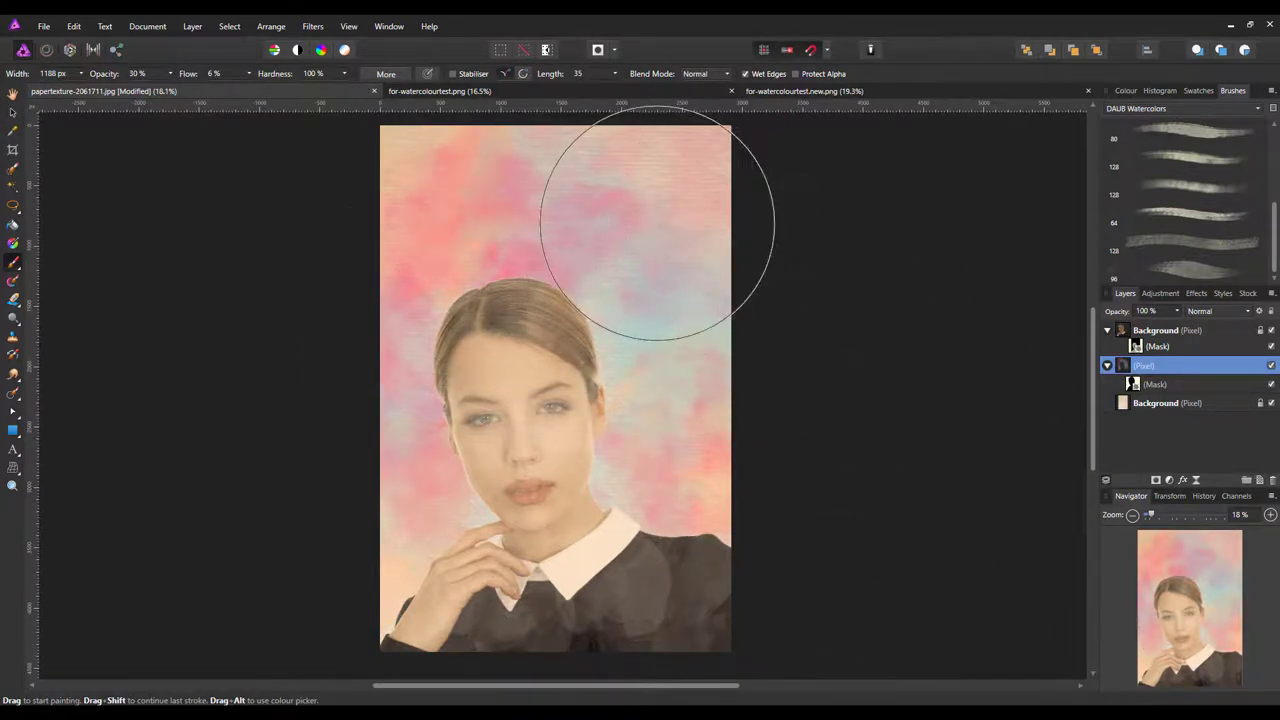
mouse_move(656, 222)
left_mouse_down()
mouse_move(729, 400)
mouse_move(468, 518)
mouse_move(545, 540)
left_mouse_up()
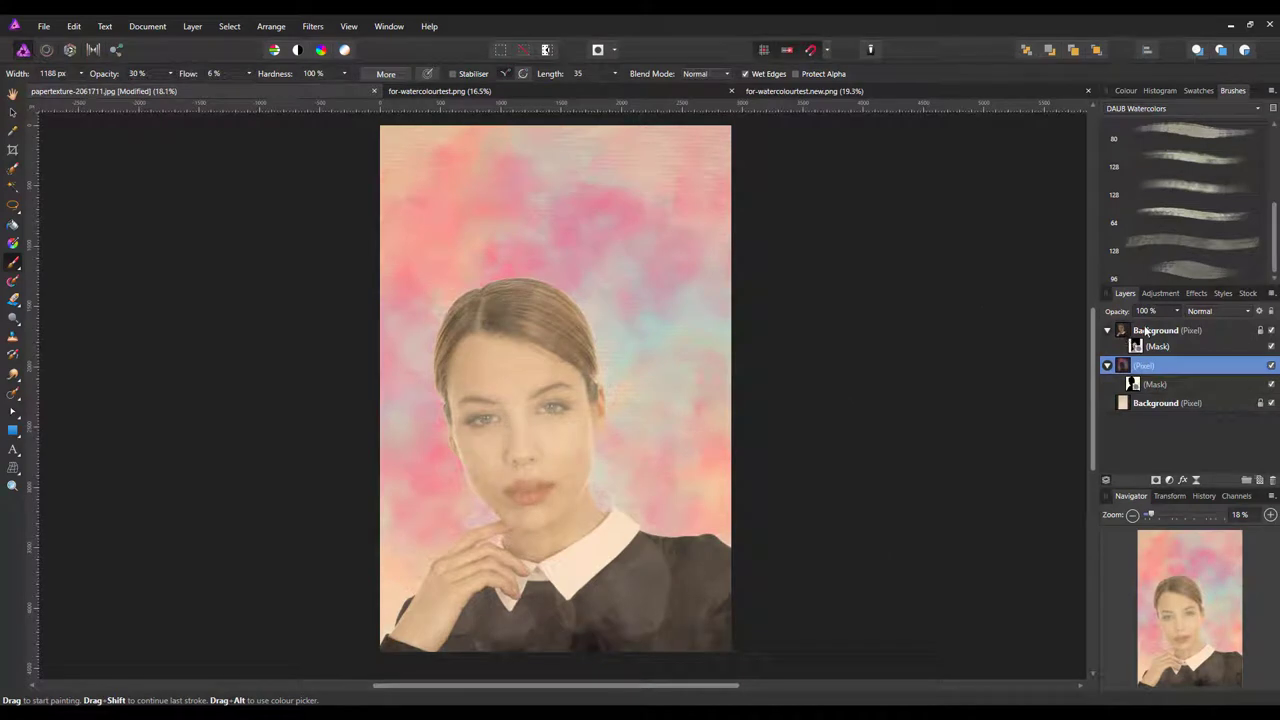
Above the collapsed top Background layer, add Levels with black 10%, white 94%, gamma 0.9
left_click(1145, 333)
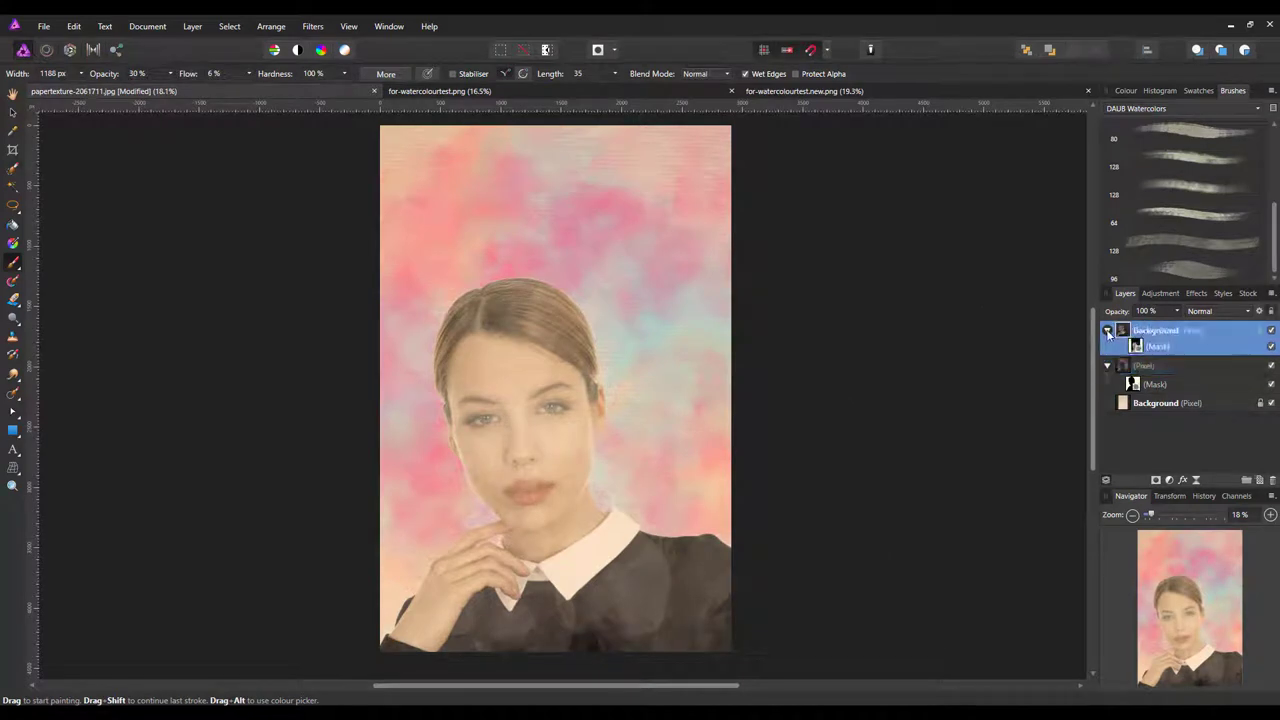
left_click(1108, 331)
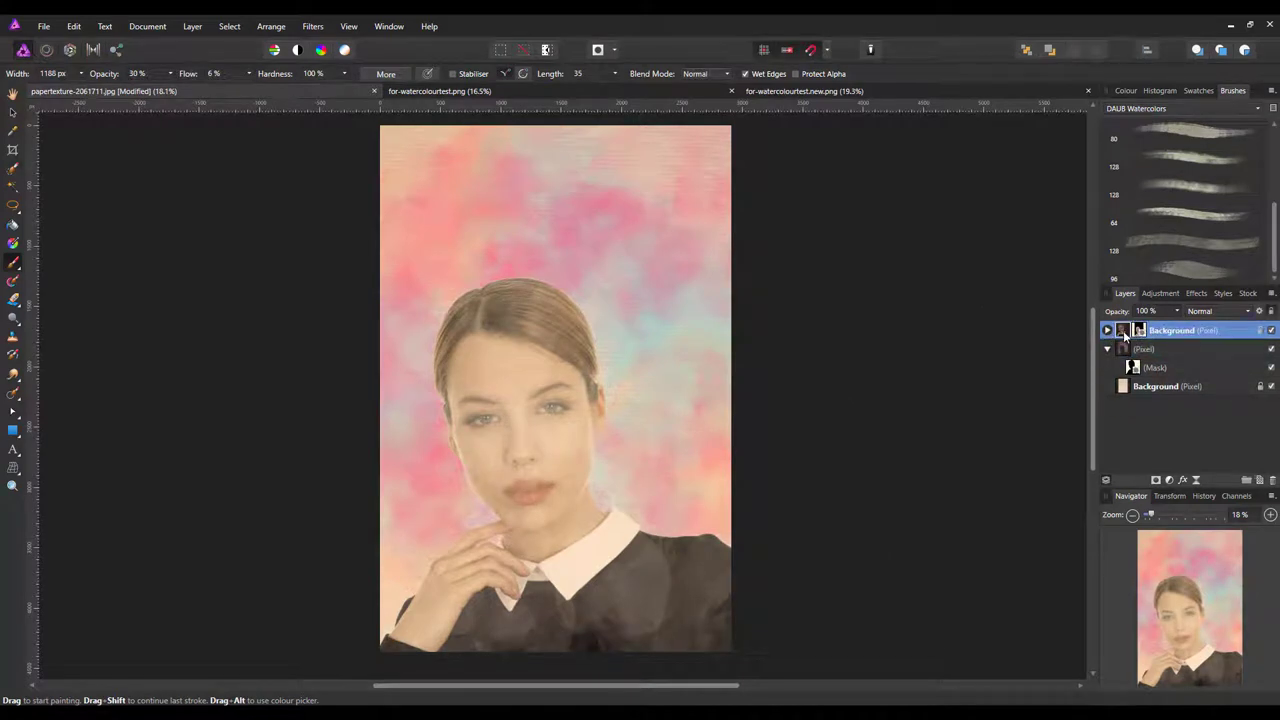
left_click(1169, 482)
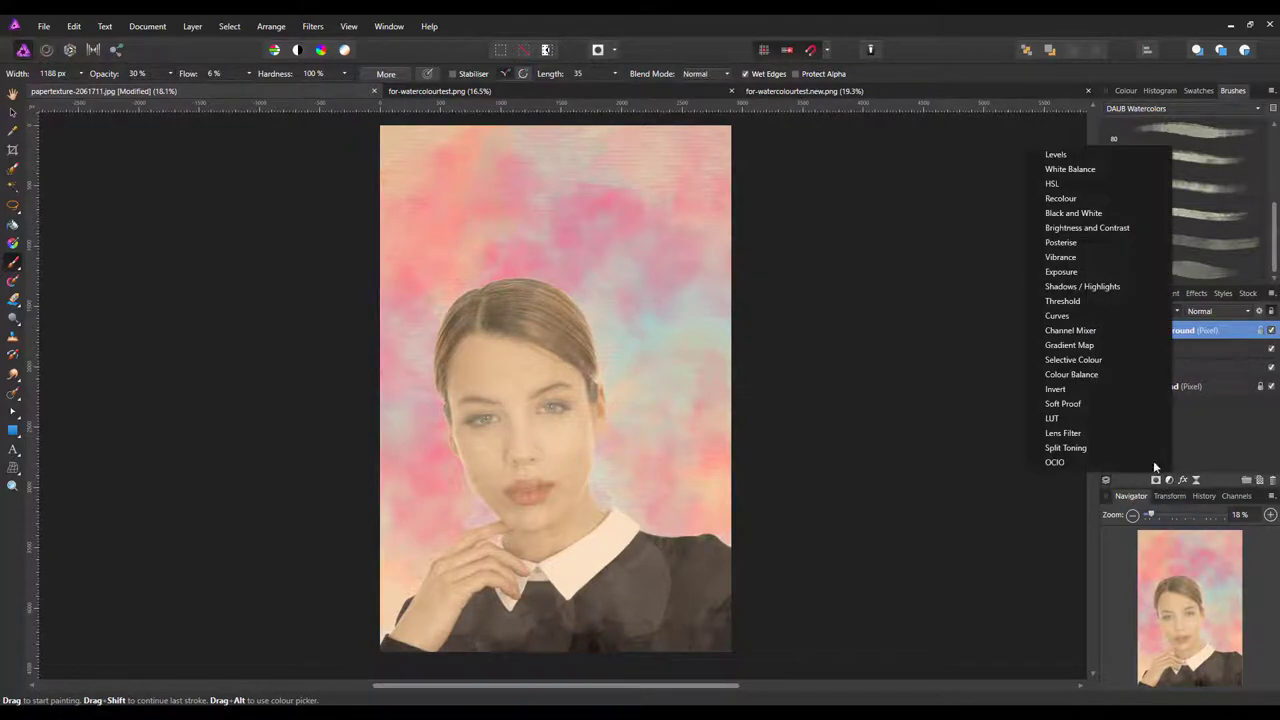
left_click(1057, 161)
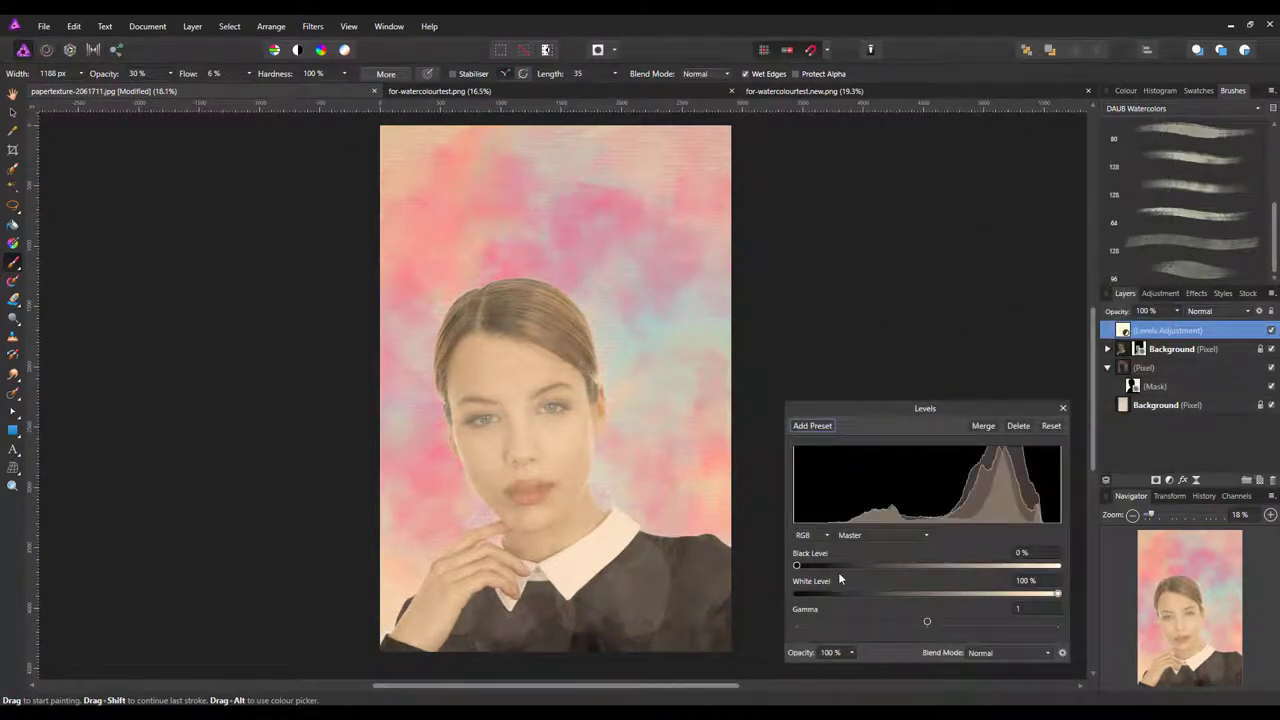
left_click_drag(797, 568, 824, 567)
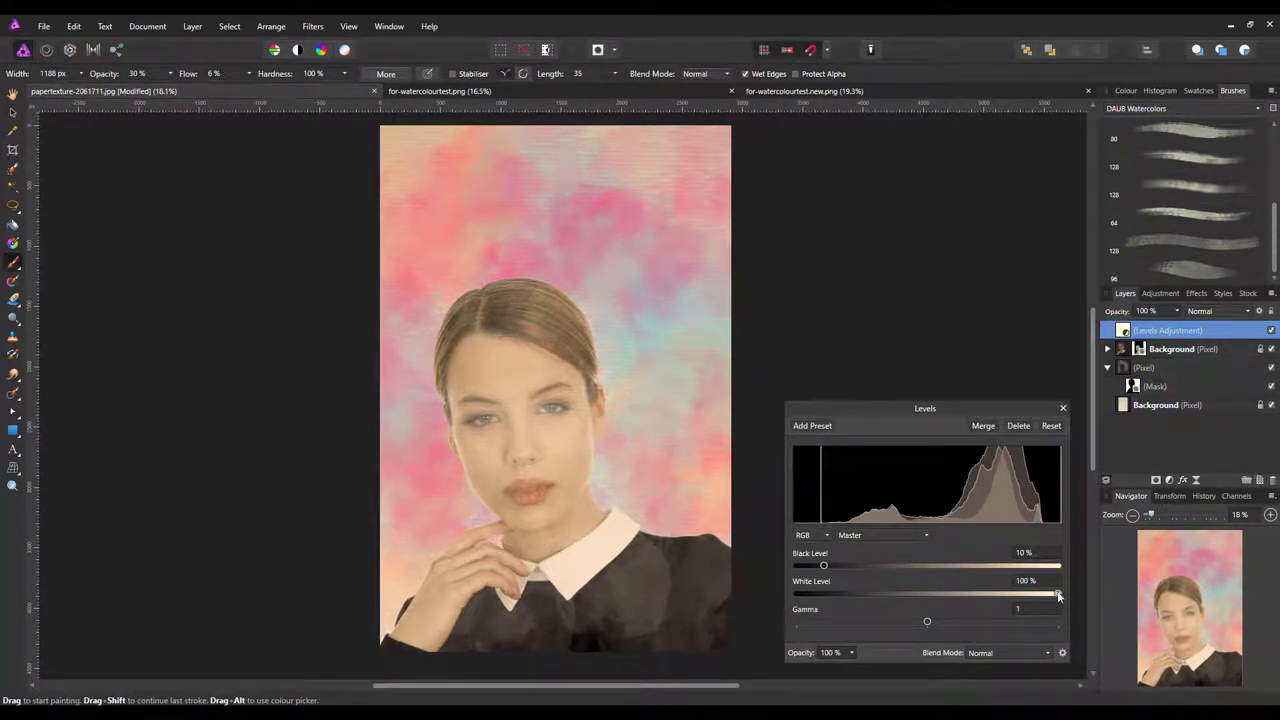
left_click_drag(1058, 594, 1043, 596)
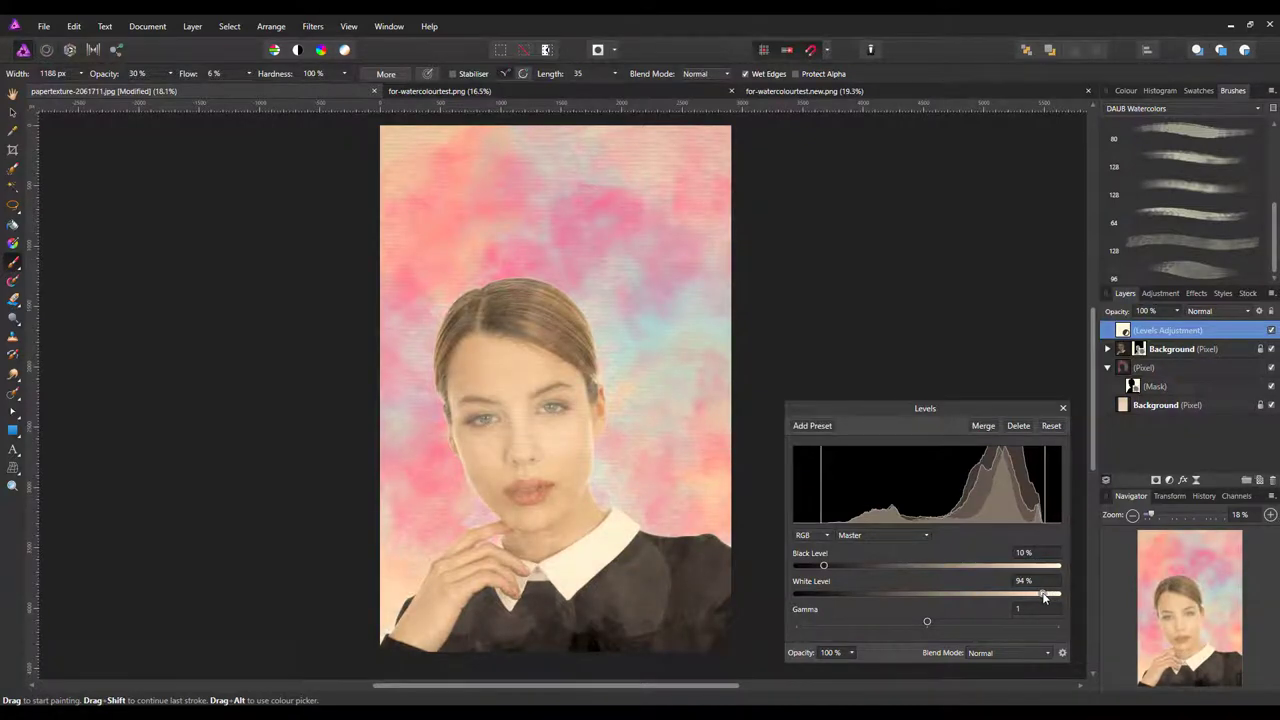
mouse_move(928, 619)
left_mouse_down()
mouse_move(944, 619)
mouse_move(891, 617)
mouse_move(986, 617)
mouse_move(881, 620)
mouse_move(1008, 622)
mouse_move(914, 623)
left_mouse_up()
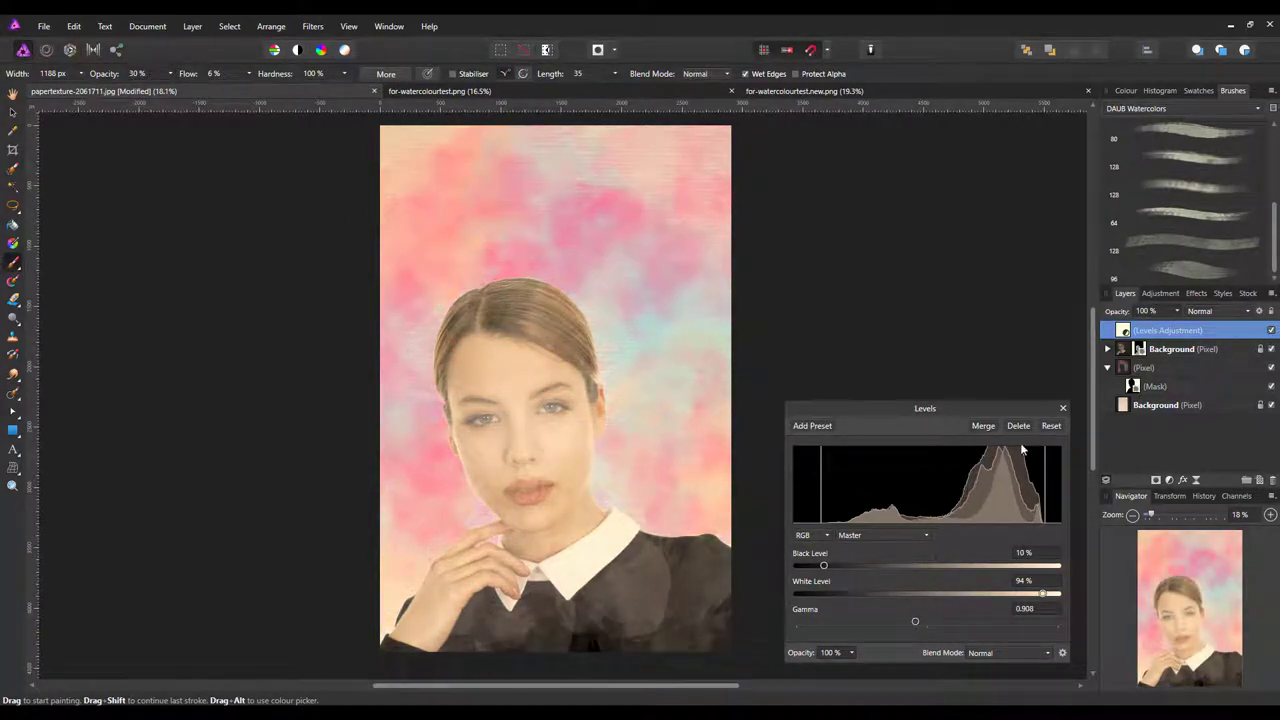
Close Levels and drop the top Background portrait layer's opacity to 79%
left_click(1062, 410)
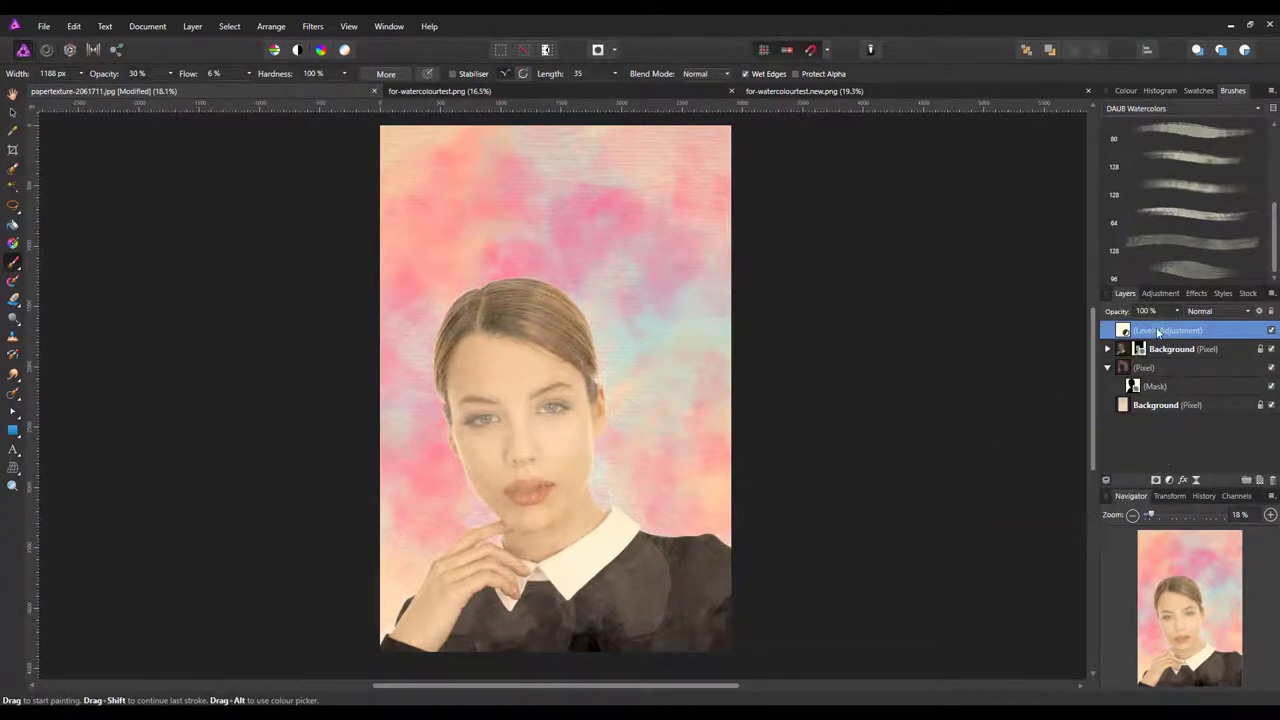
left_click(1124, 352)
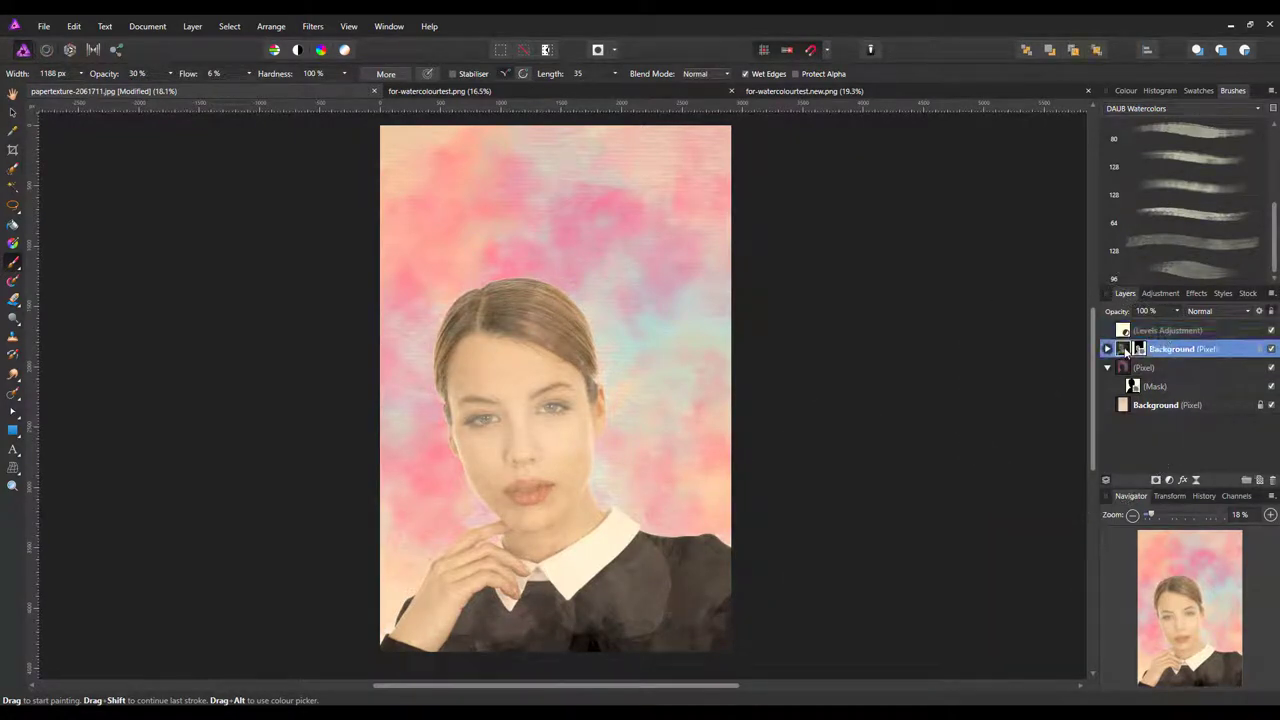
left_click(1177, 312)
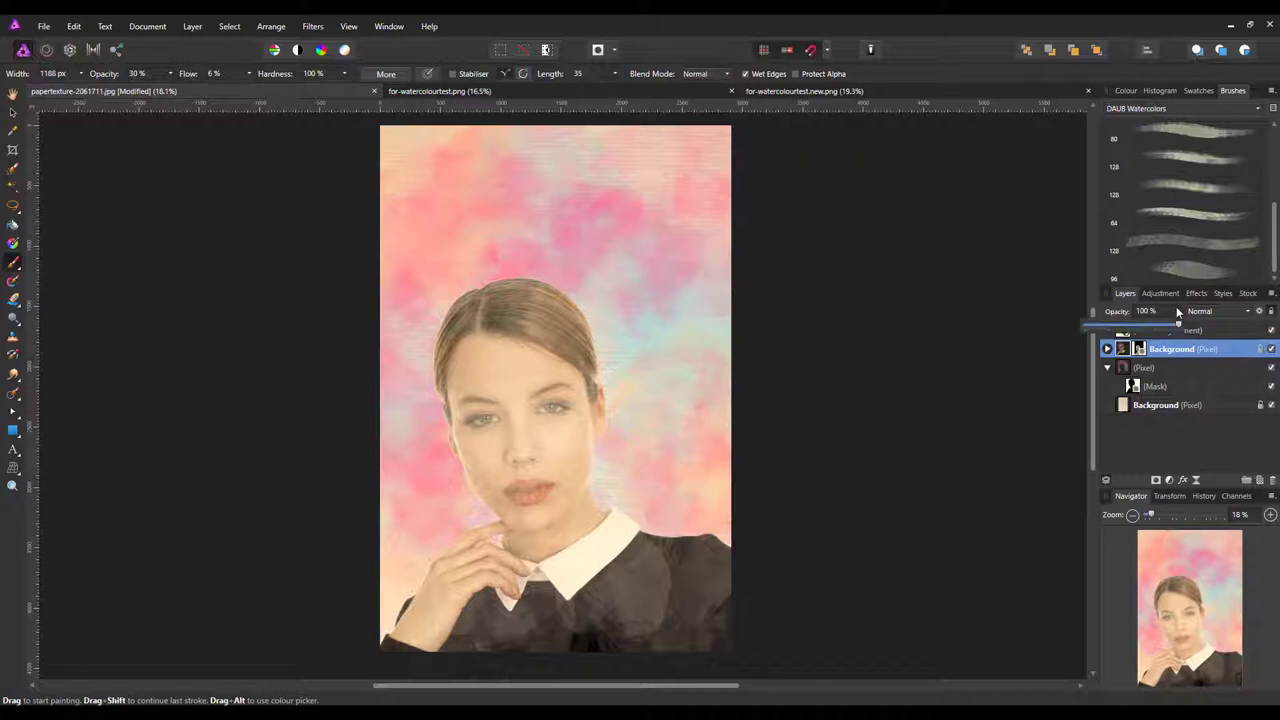
left_click_drag(1179, 327, 1155, 328)
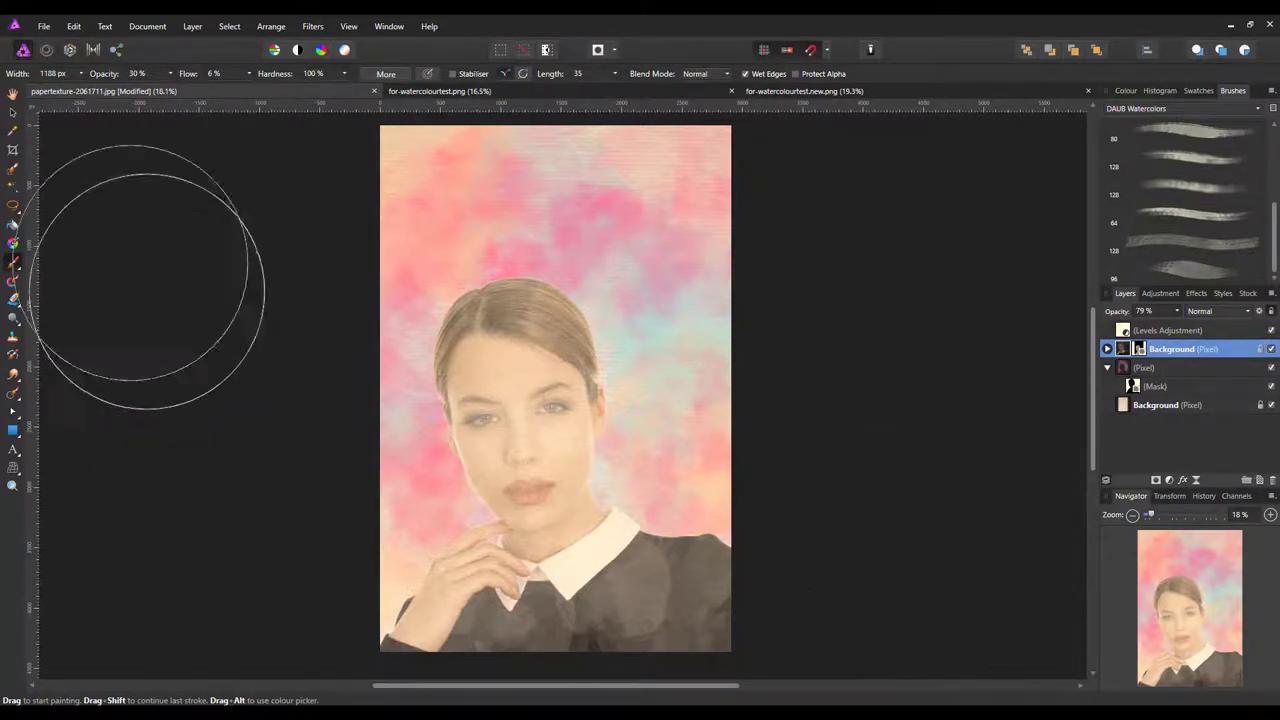
Crop the top edge down to a 2912 × 3391 px canvas, then select the Levels layer
left_click(13, 150)
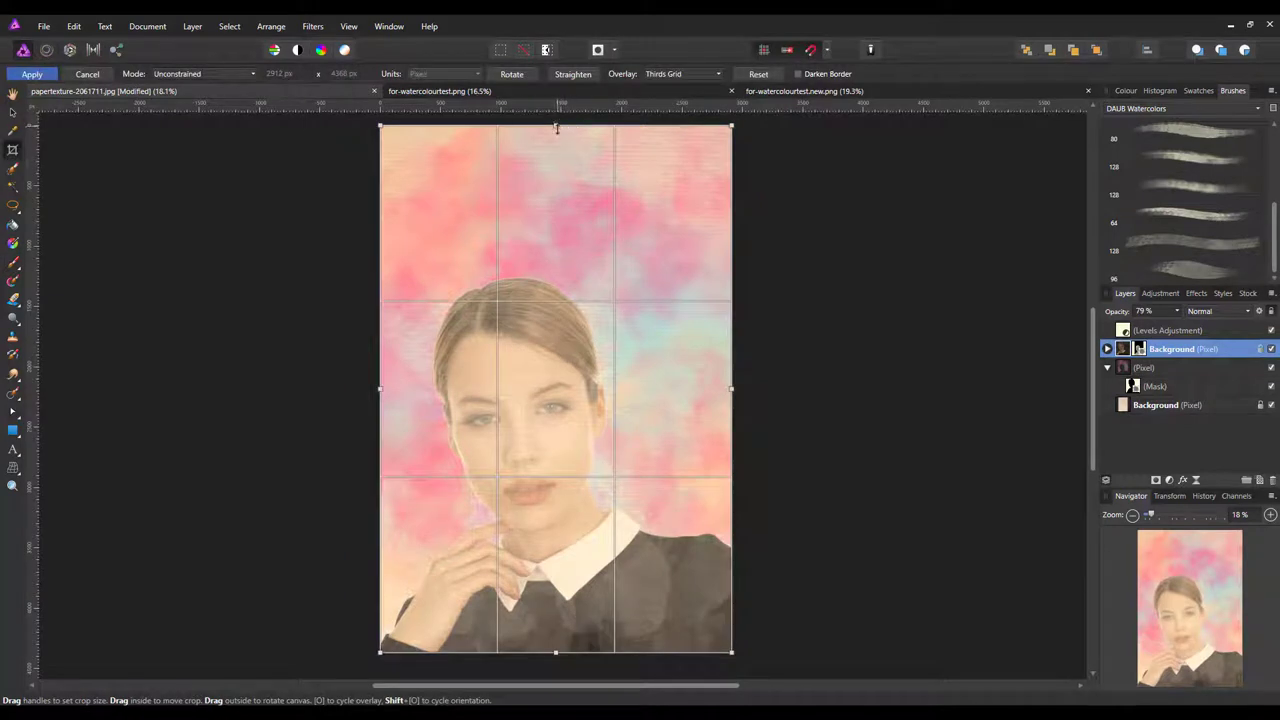
left_click_drag(556, 126, 553, 242)
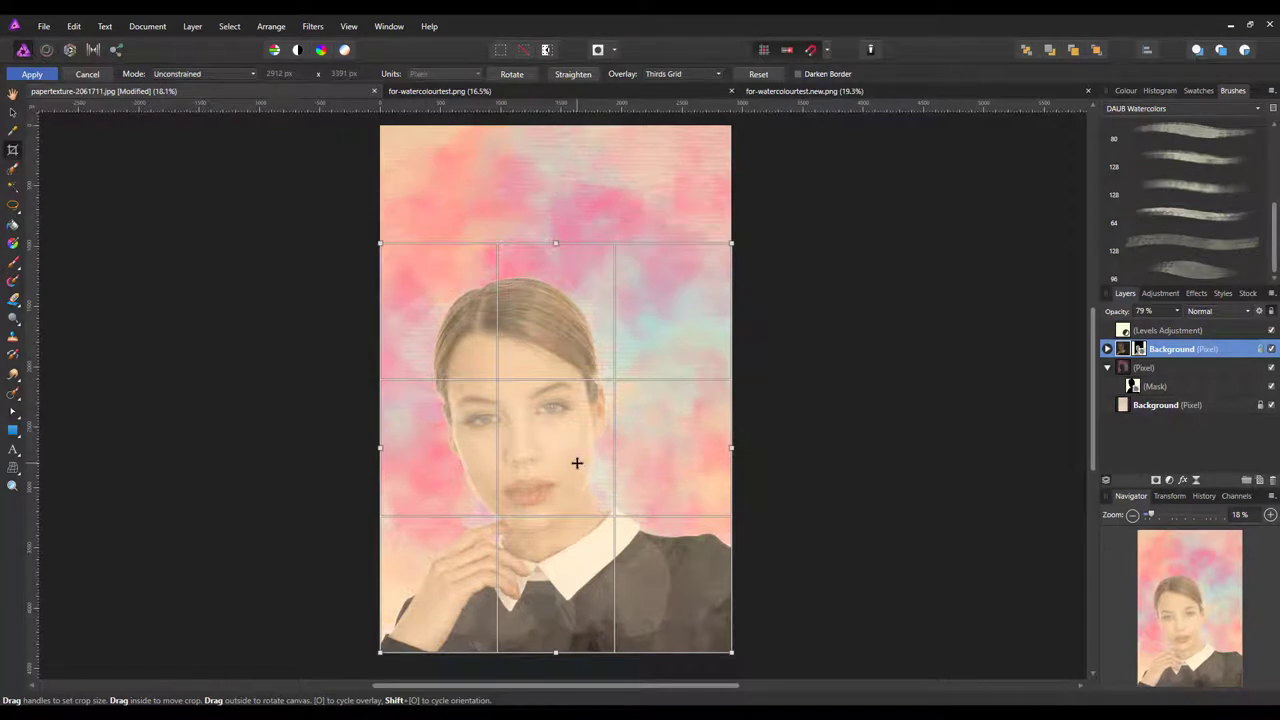
key("Return")
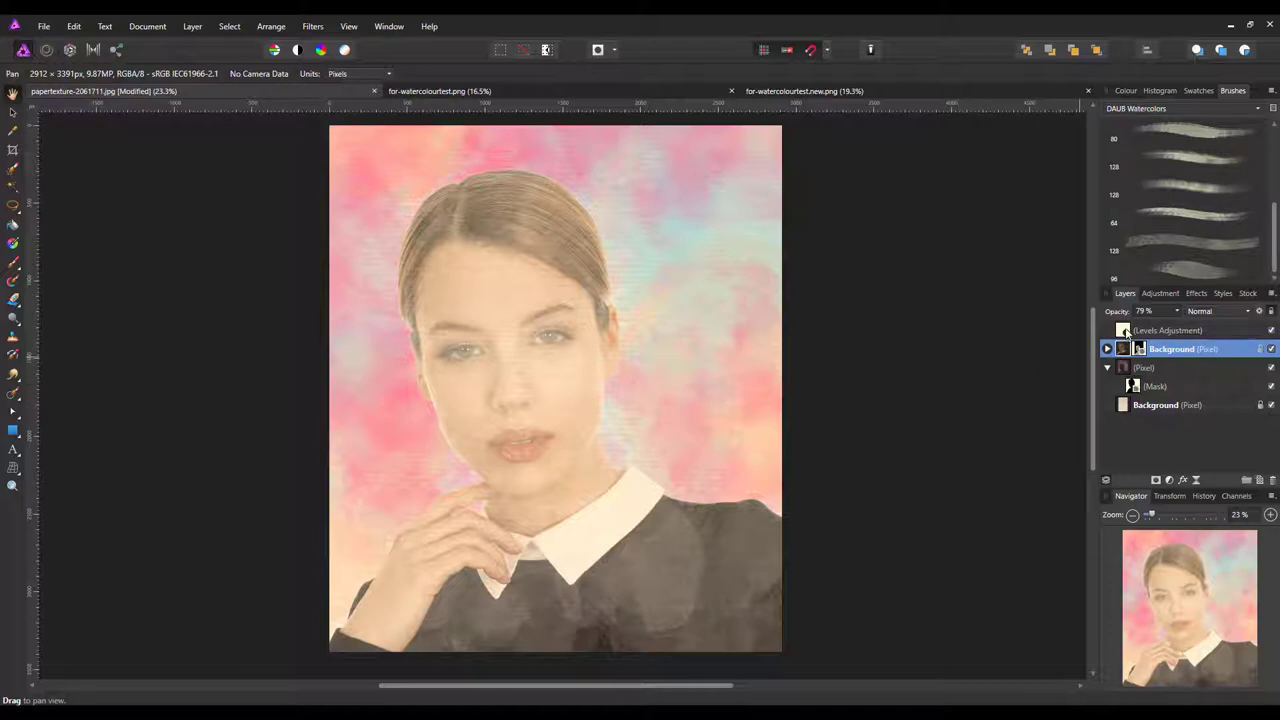
left_click_drag(1126, 333, 1208, 330)
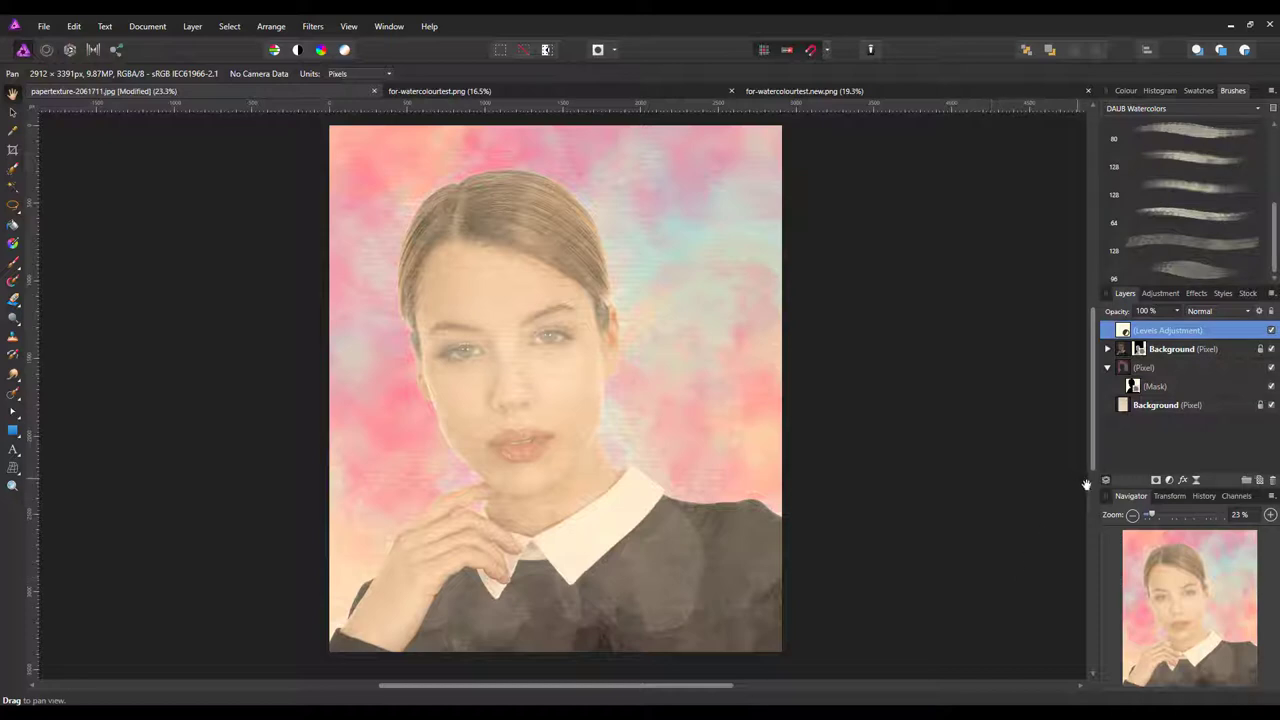
Add a Black & White adjustment with Red 31%, Yellow 163%, Green 49%, Cyan -12%, Blue 29%
left_click(1170, 481)
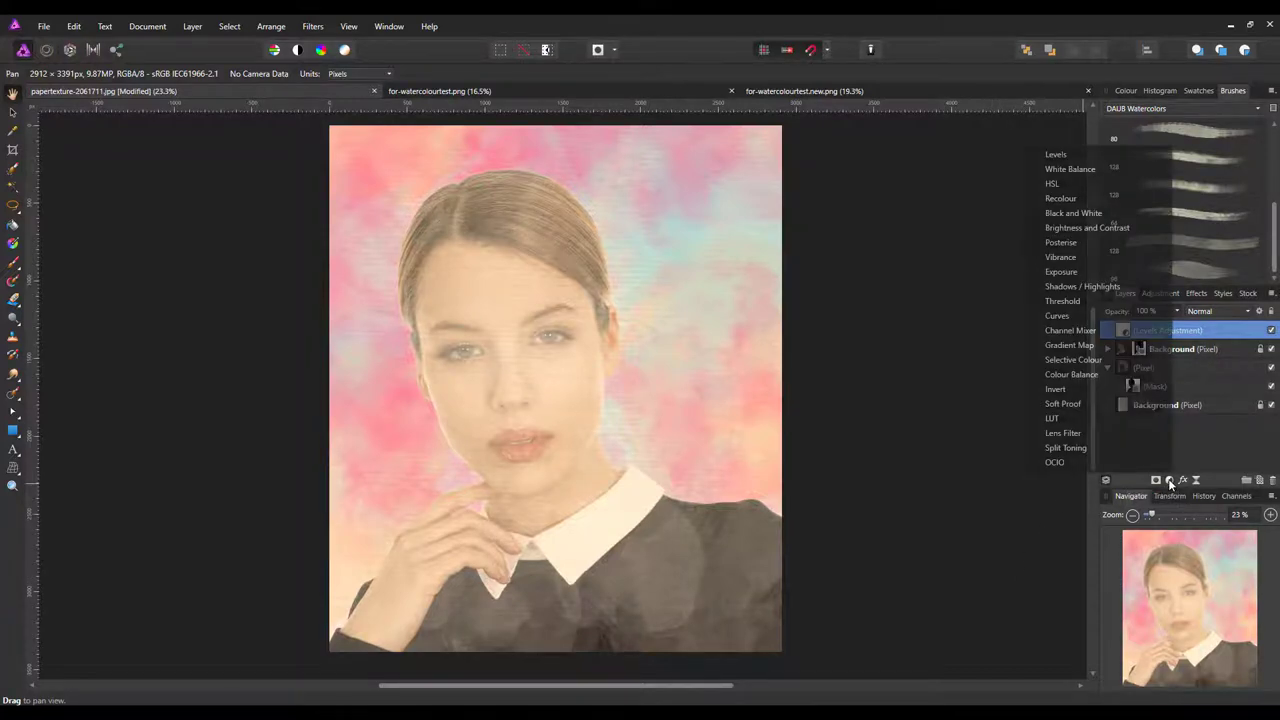
left_click(1064, 212)
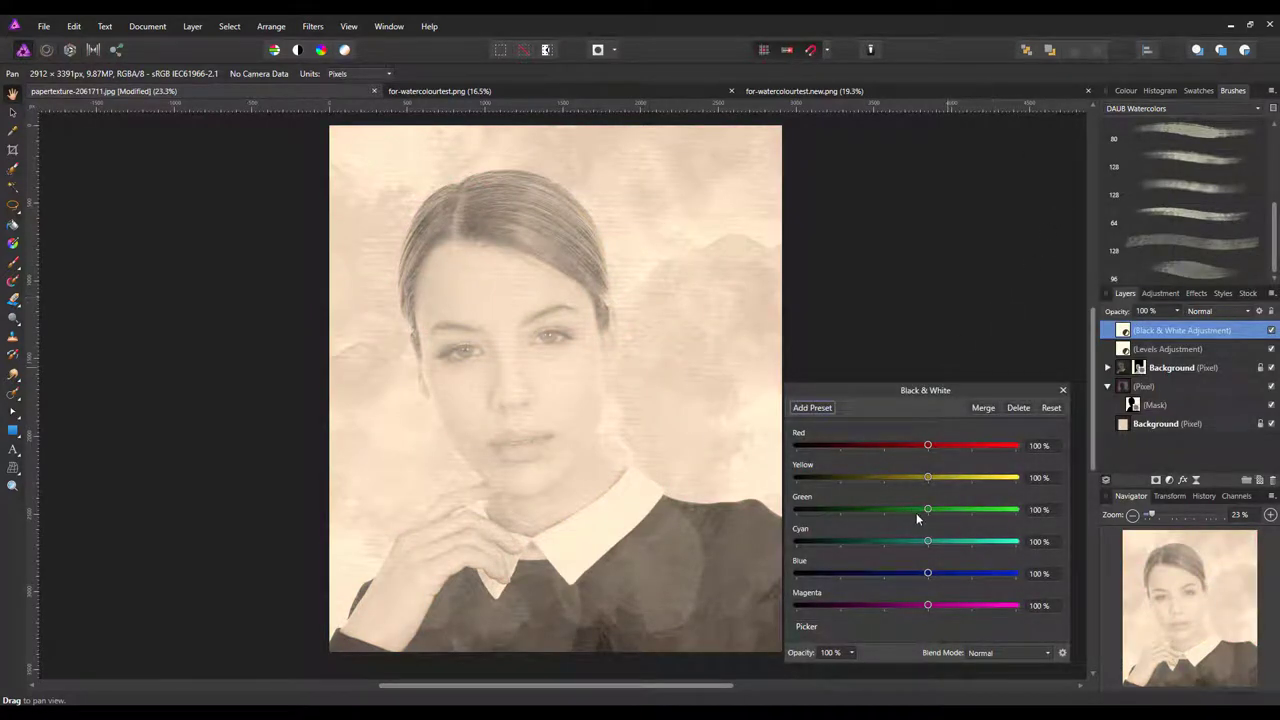
left_click_drag(927, 446, 884, 612)
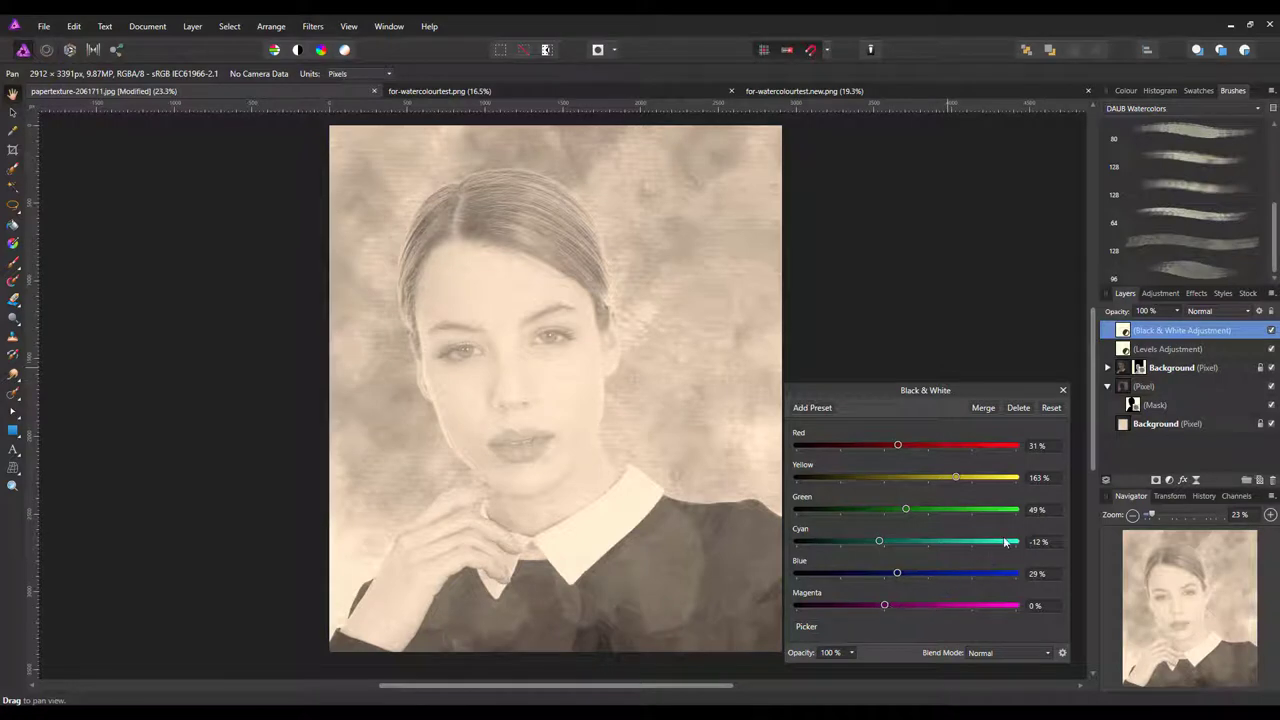
left_click(1063, 390)
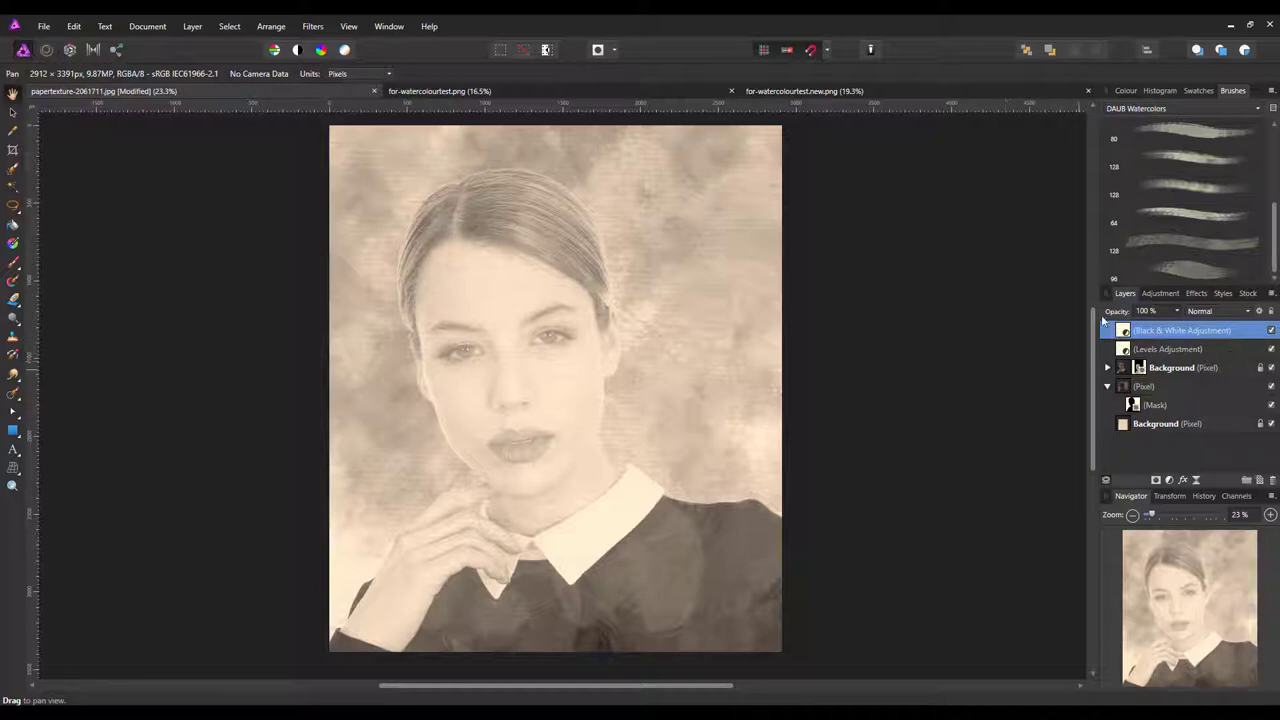
Turn off the Black & White layer and give the top Background portrait layer Colour Burn blending
left_click(1271, 332)
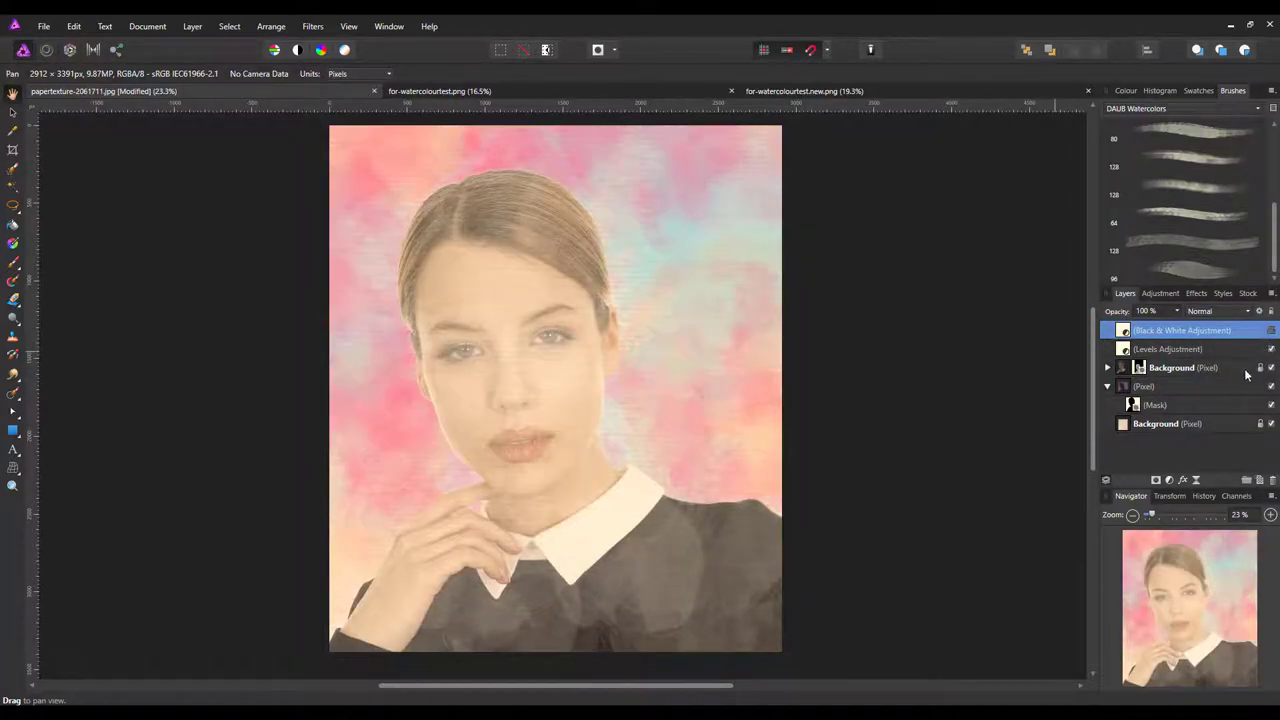
left_click(1121, 368)
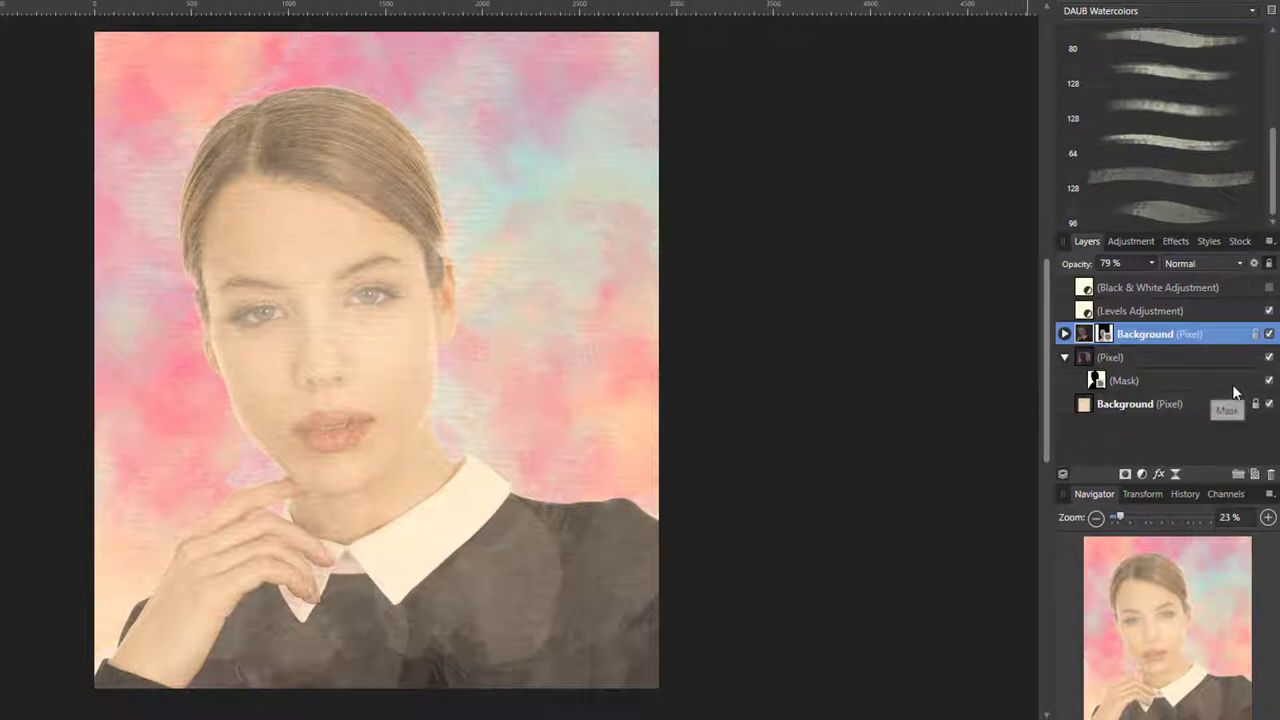
left_click(1239, 264)
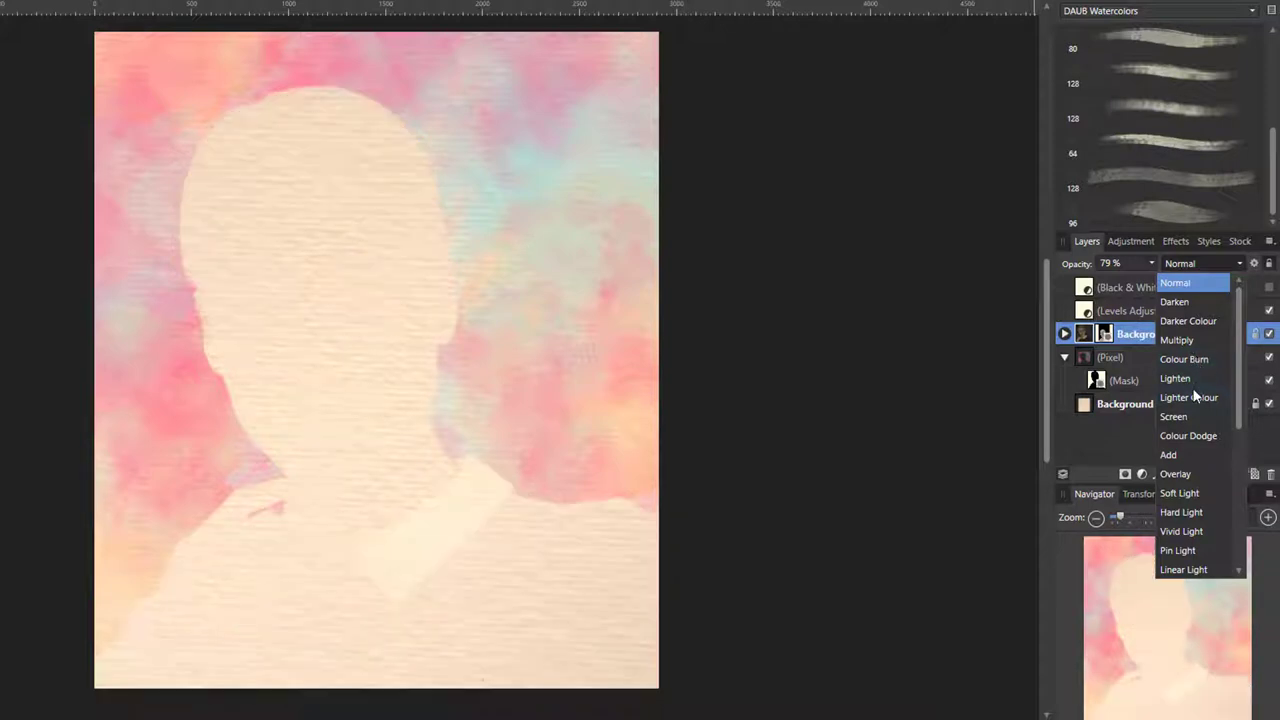
scroll(1191, 441, "down", 5)
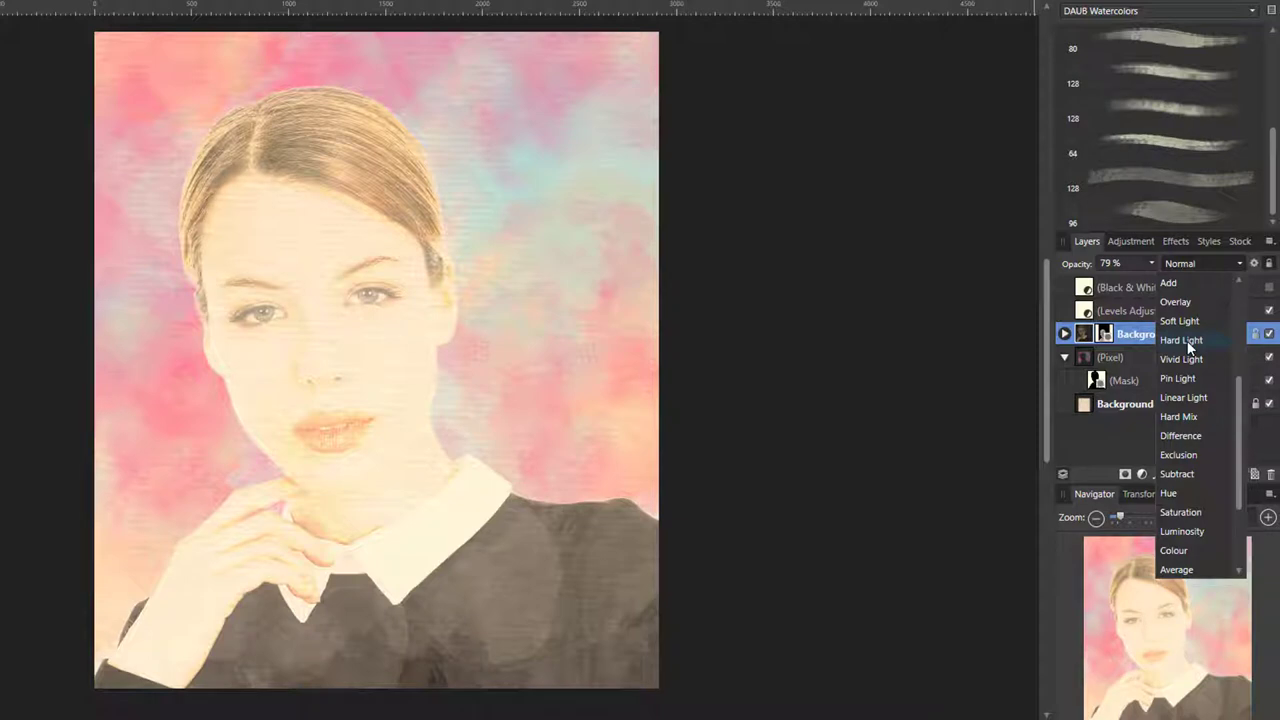
scroll(1187, 347, "up", 3)
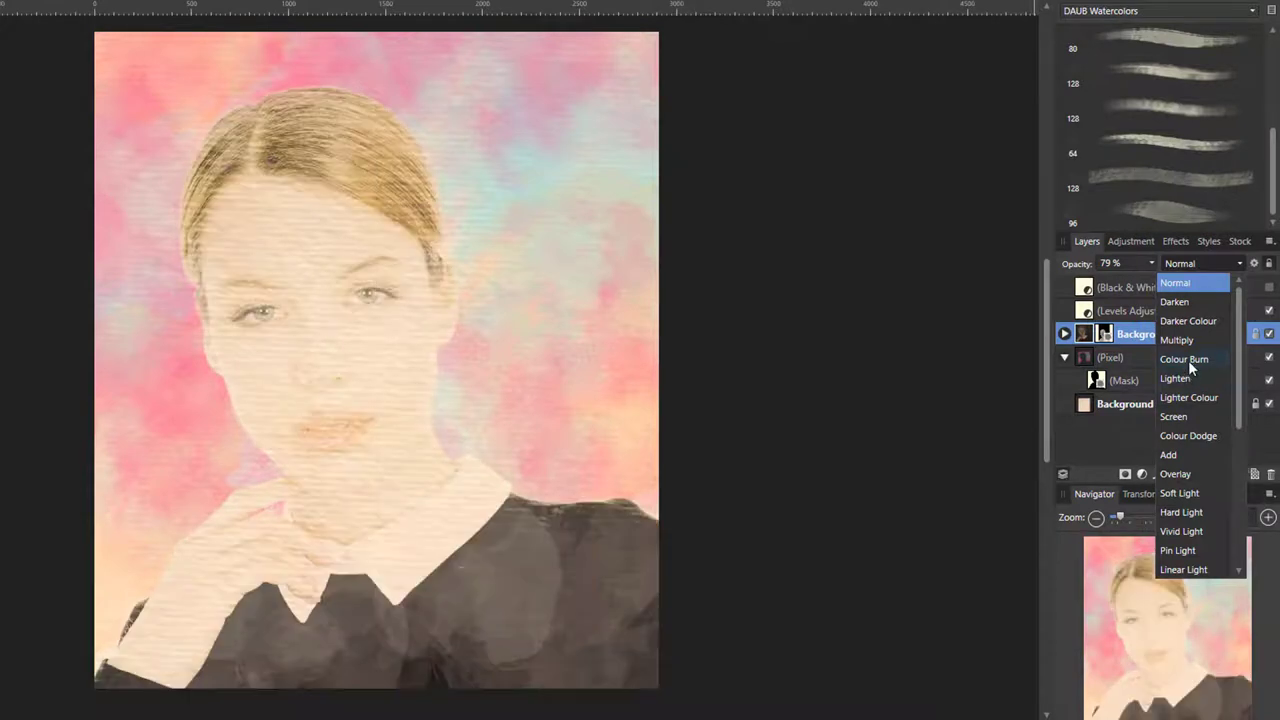
left_click(1189, 362)
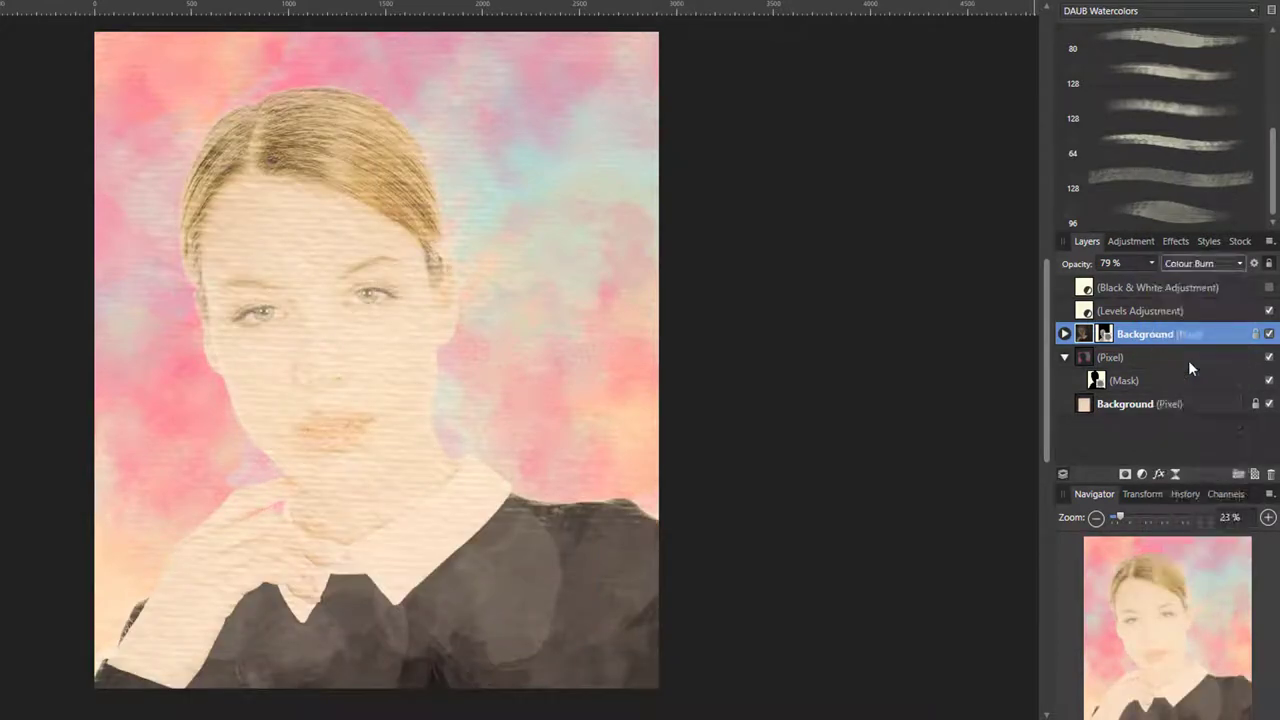
In Levels, raise the black level and set gamma to 1, then select the Black & White layer
double_click(1089, 313)
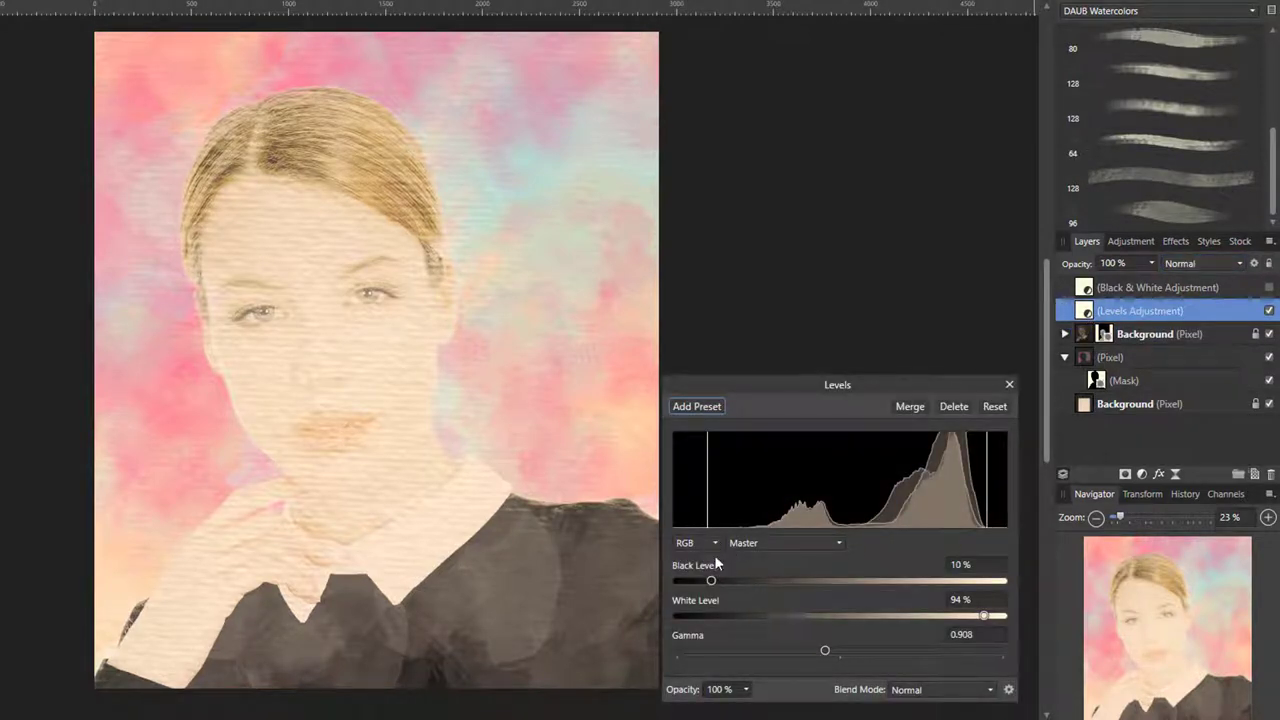
left_click_drag(713, 578, 761, 580)
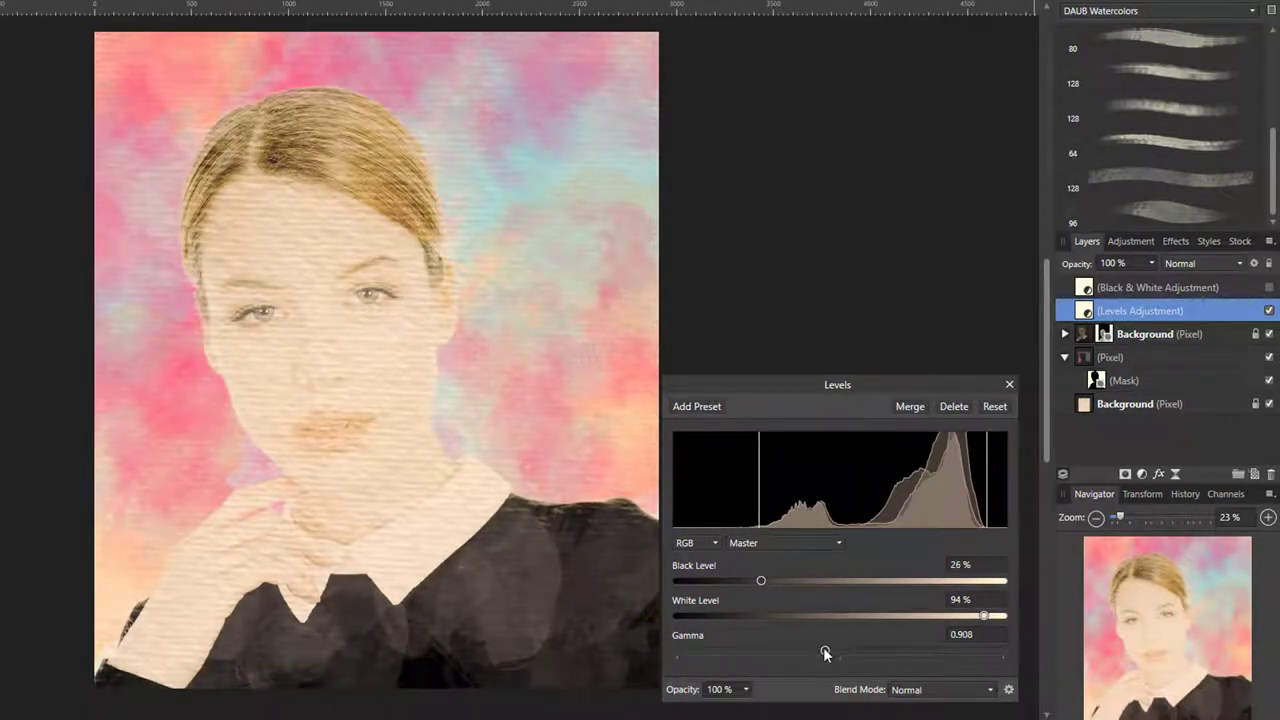
mouse_move(824, 651)
left_mouse_down()
mouse_move(879, 649)
mouse_move(841, 648)
left_mouse_up()
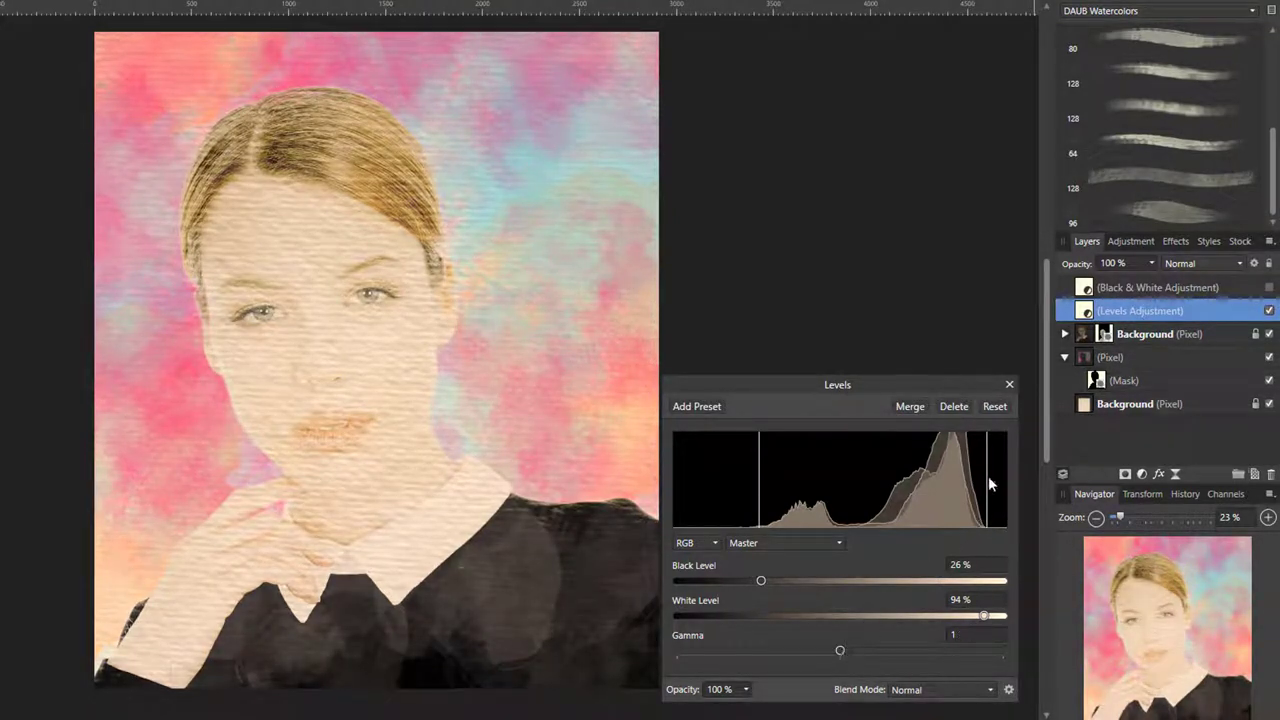
left_click(1009, 385)
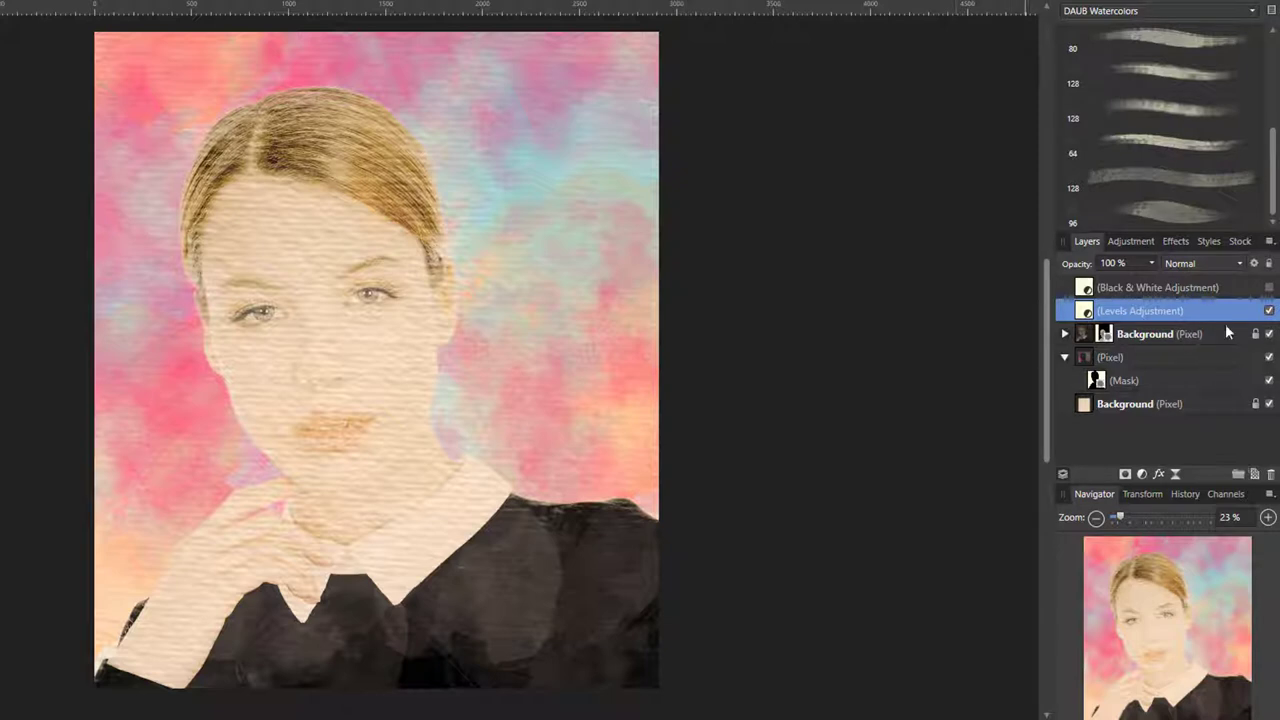
left_click_drag(1243, 297, 1247, 289)
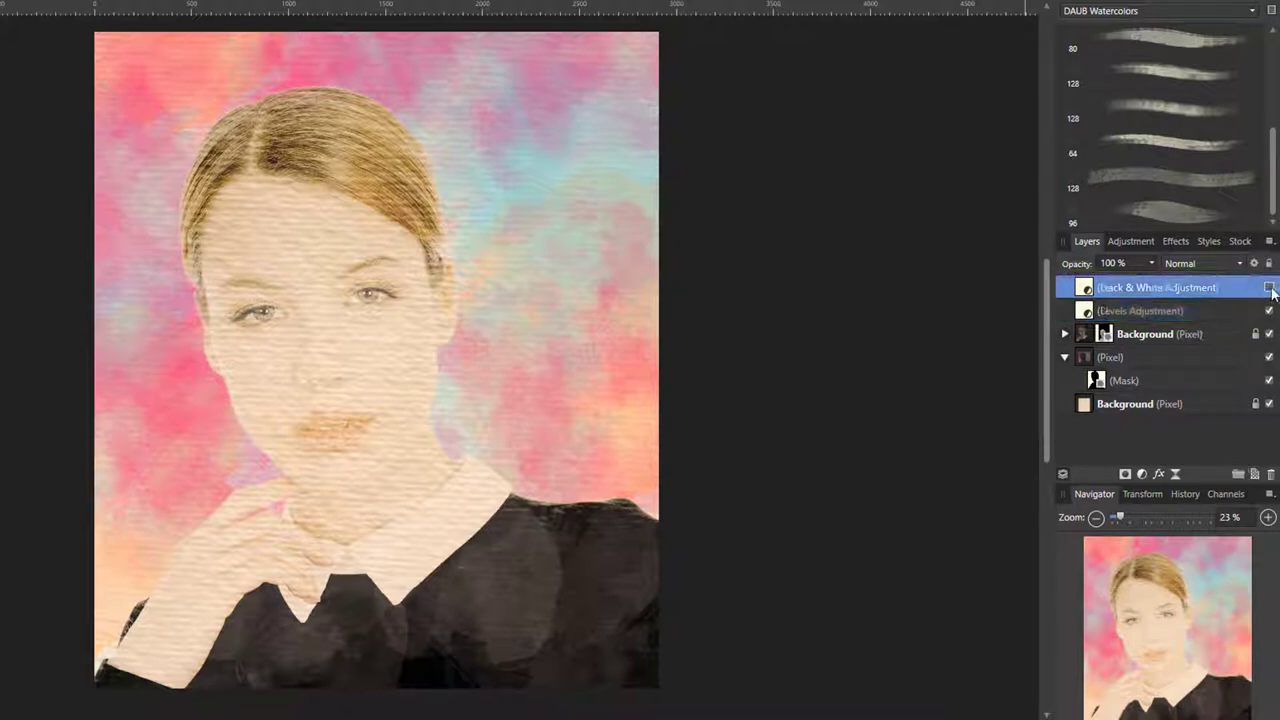
Re-enable Black & White and remix it to Red -72%, Yellow 67%, Cyan 45%, Magenta -59%
left_click(1269, 288)
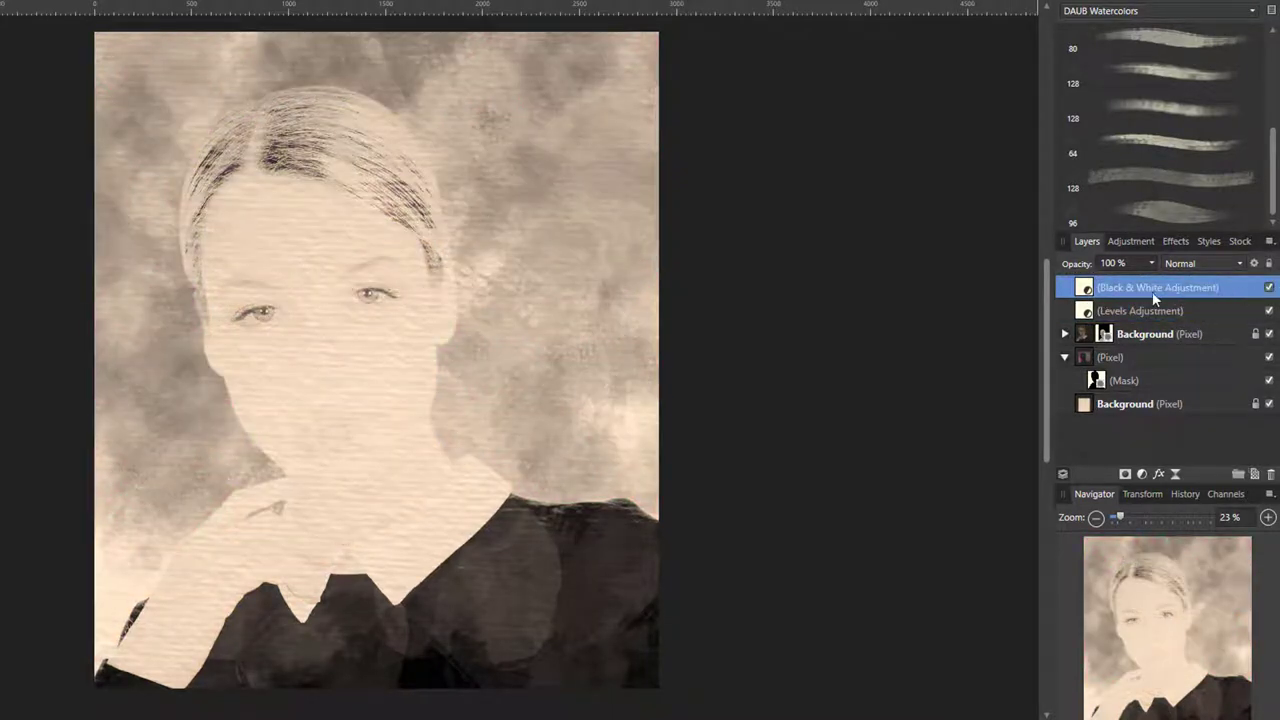
double_click(1085, 289)
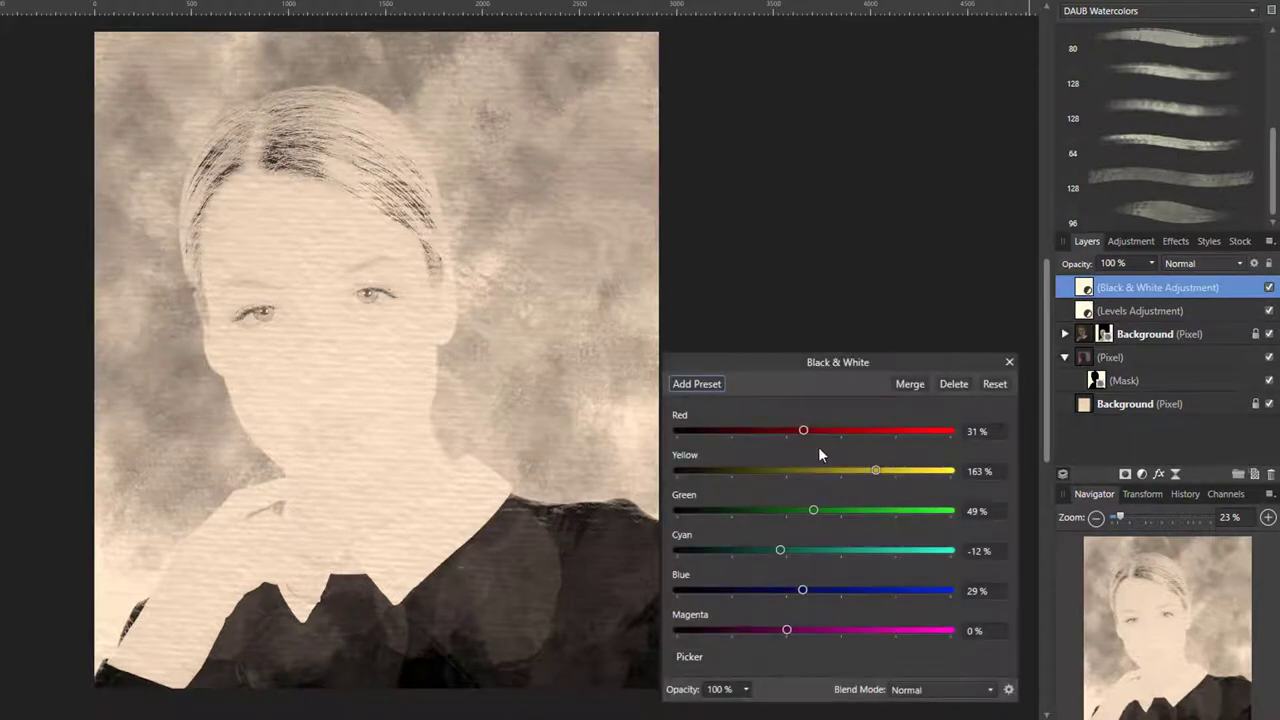
left_click_drag(803, 431, 746, 430)
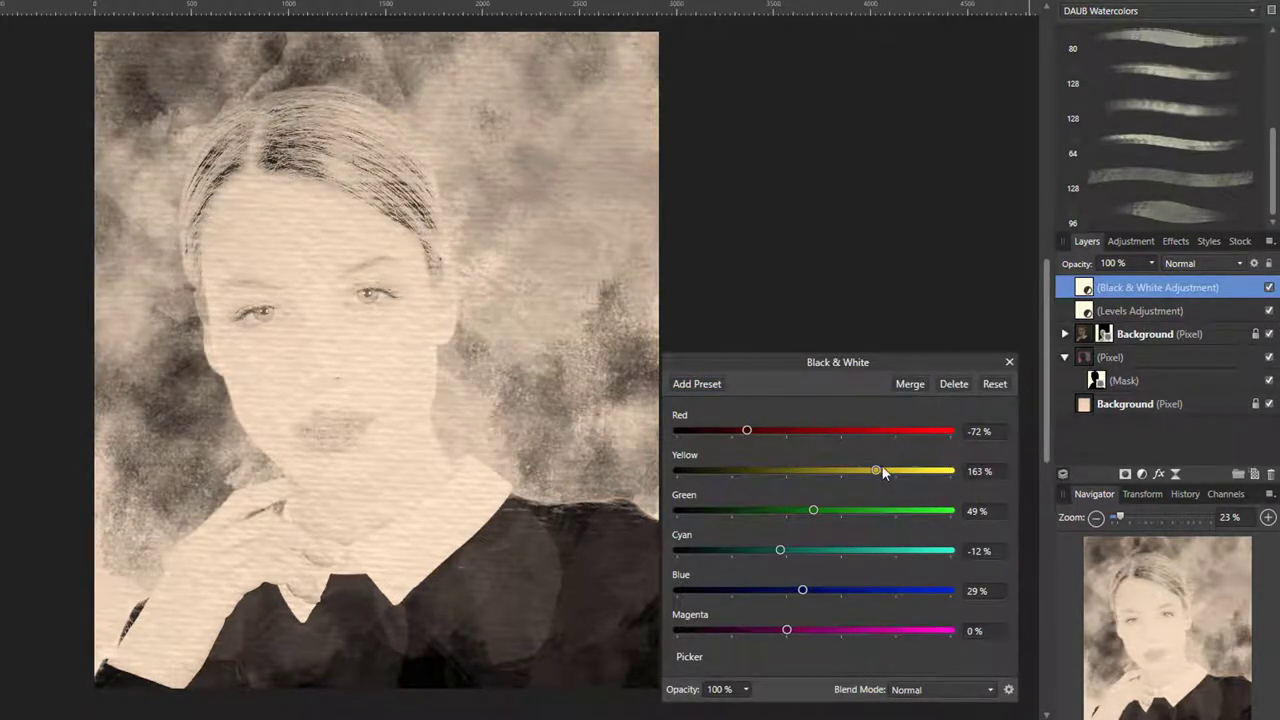
left_click_drag(877, 470, 823, 472)
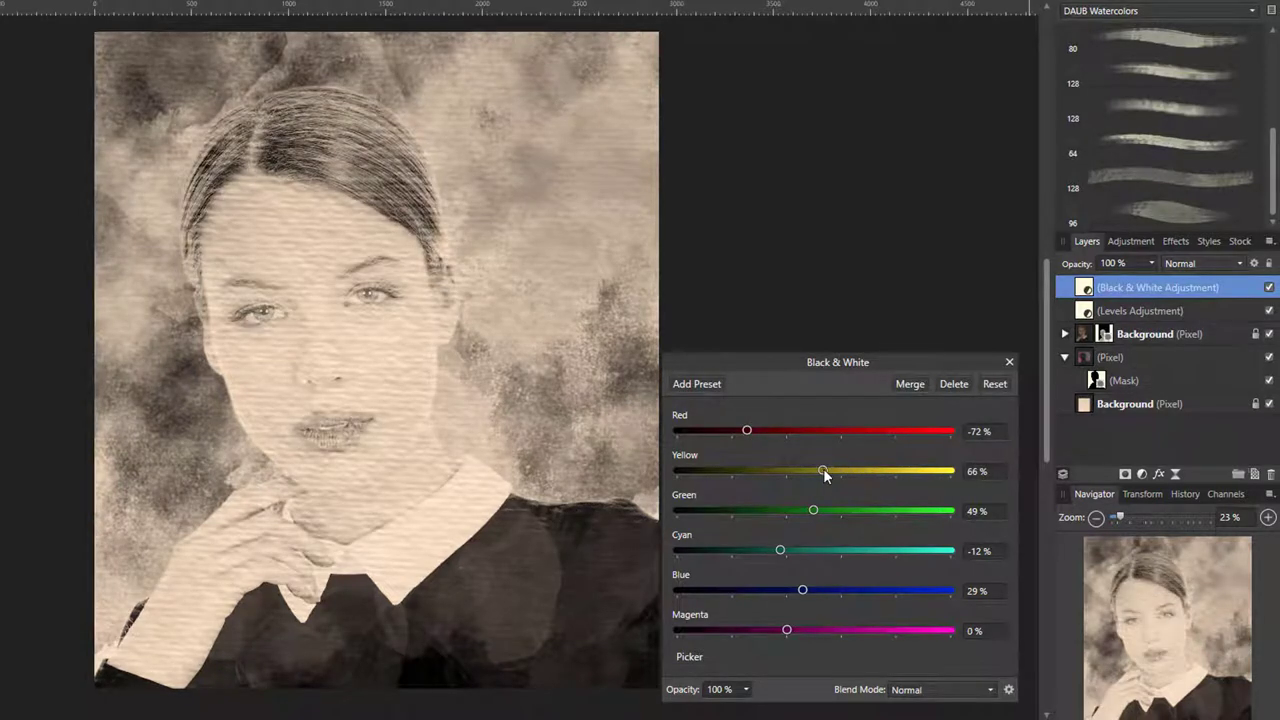
left_click_drag(785, 548, 811, 548)
left_click_drag(787, 631, 754, 632)
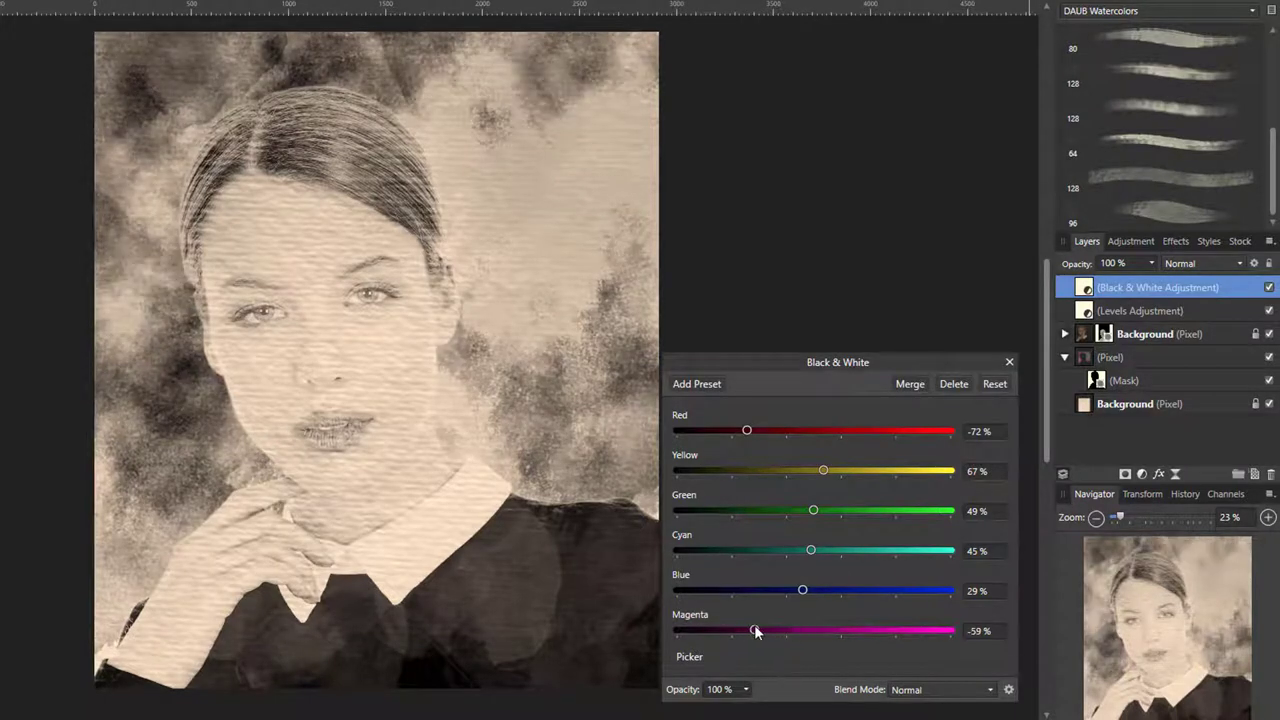
left_click(1009, 362)
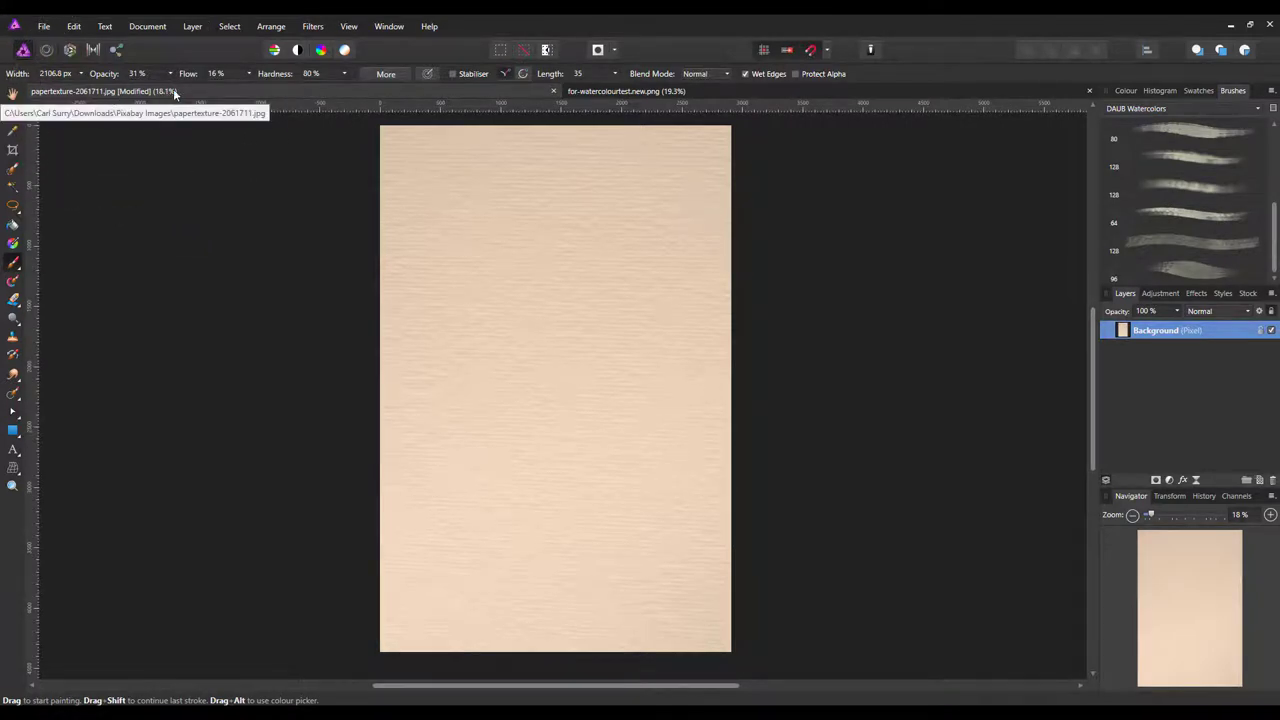
Copy the girl portrait layer and paste it into the papertexture-2061711.jpg document
left_click(844, 88)
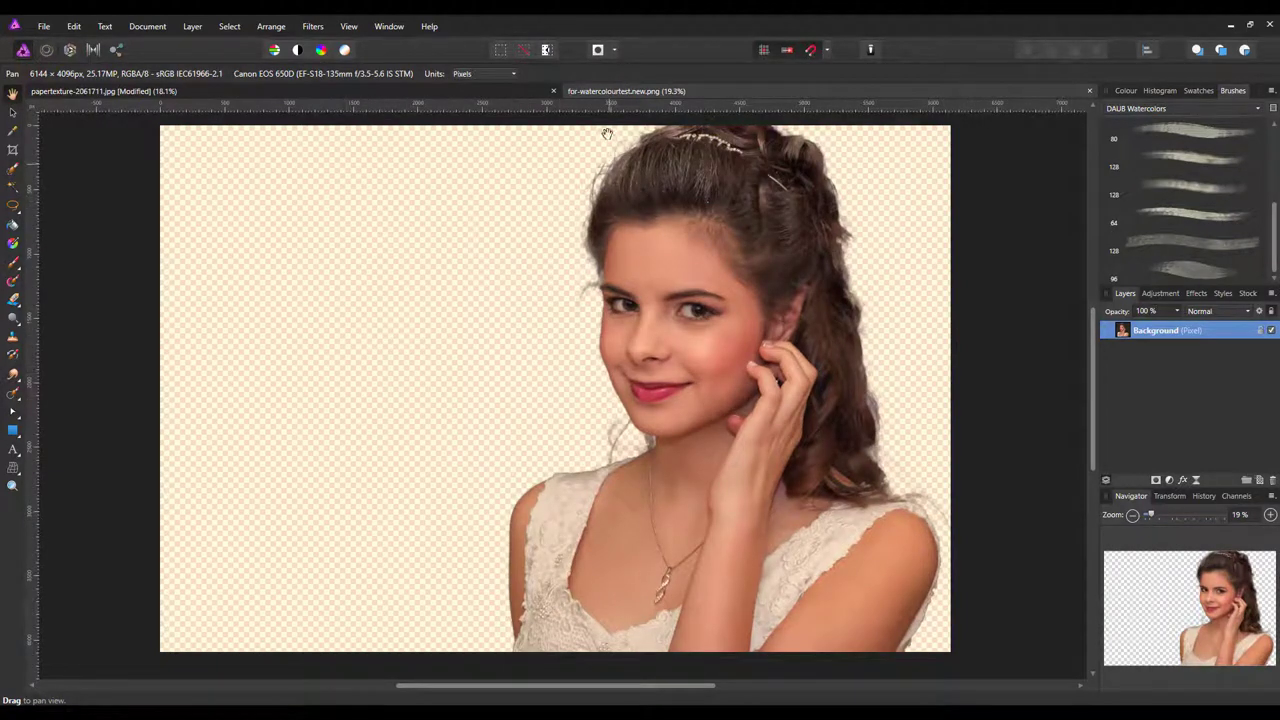
right_click(1153, 333)
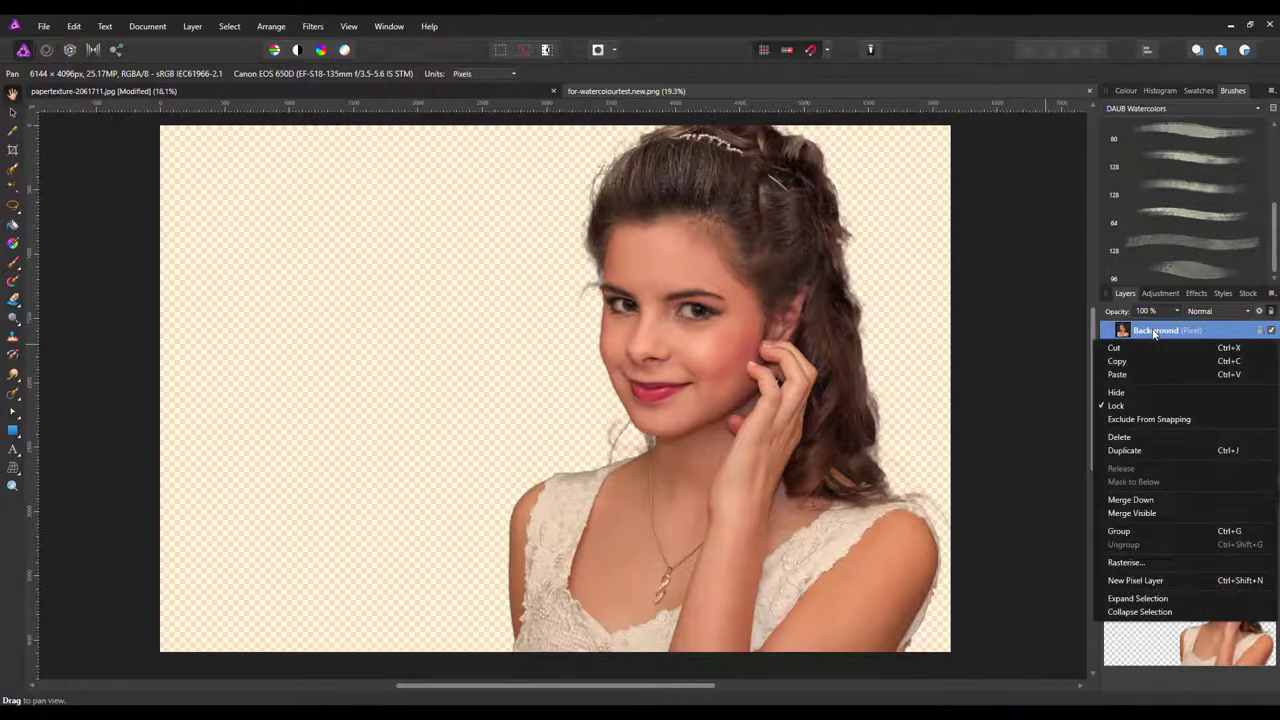
left_click(1125, 364)
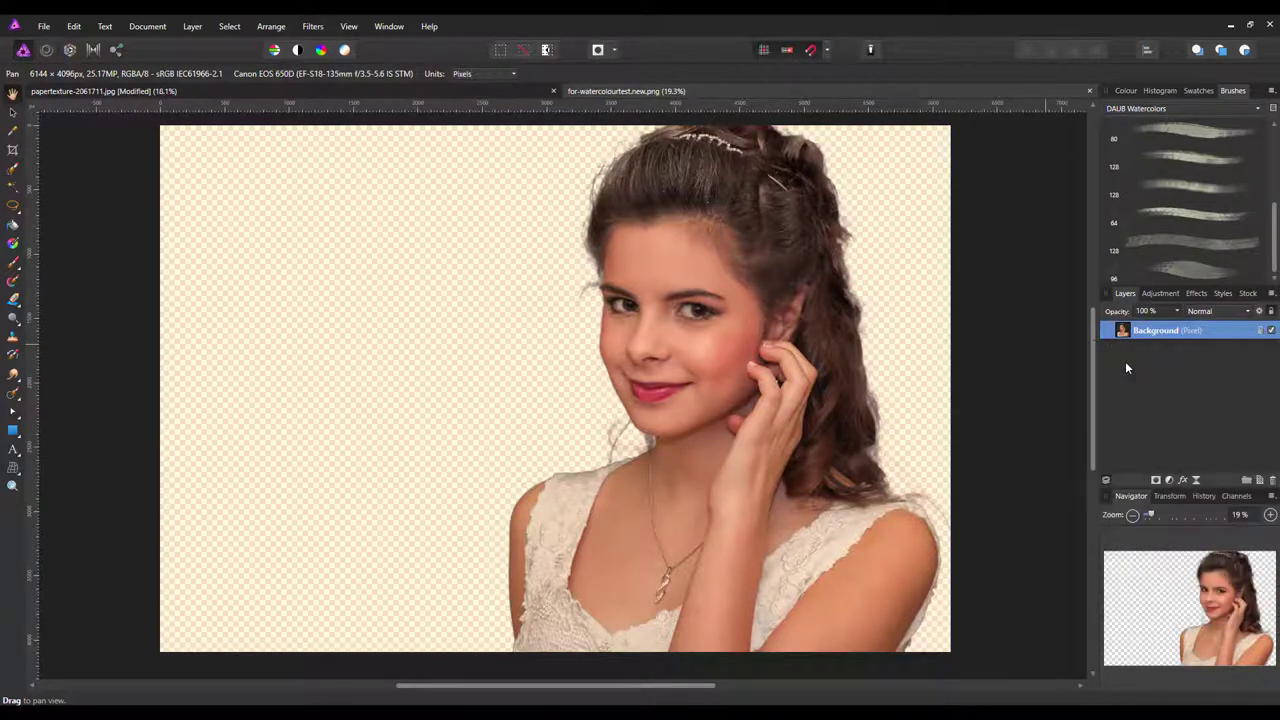
left_click(473, 86)
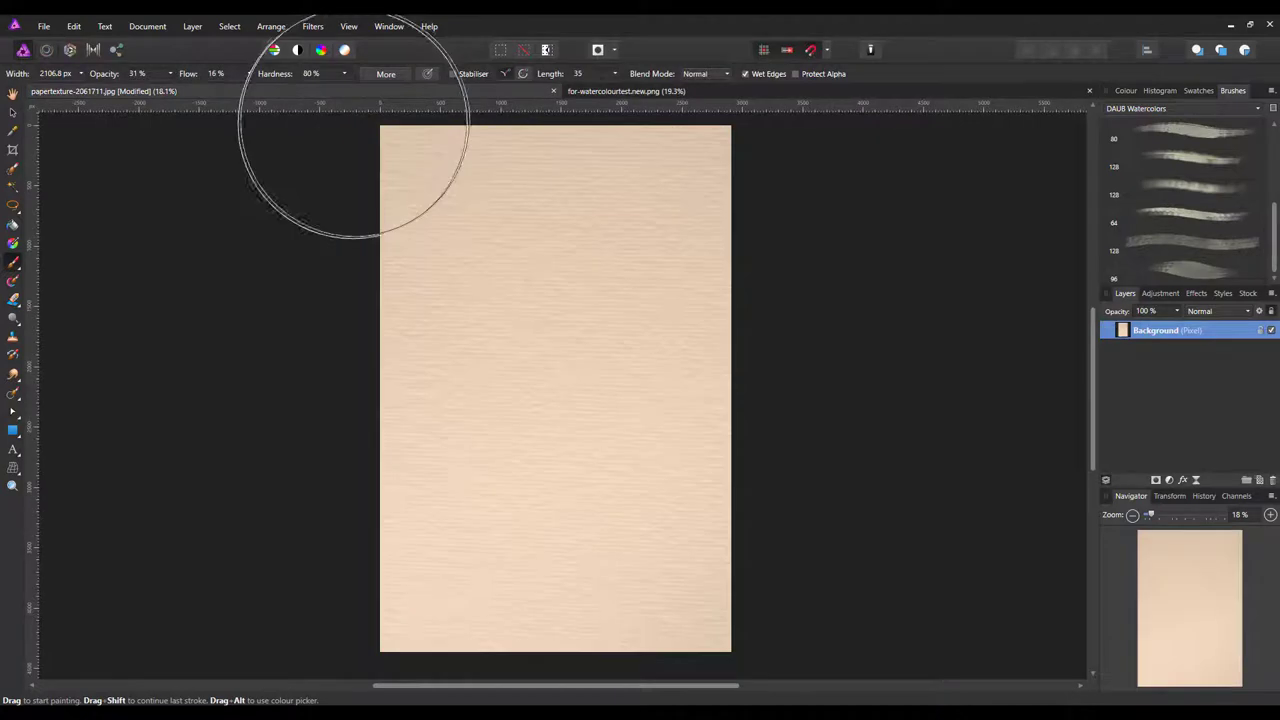
left_click(72, 27)
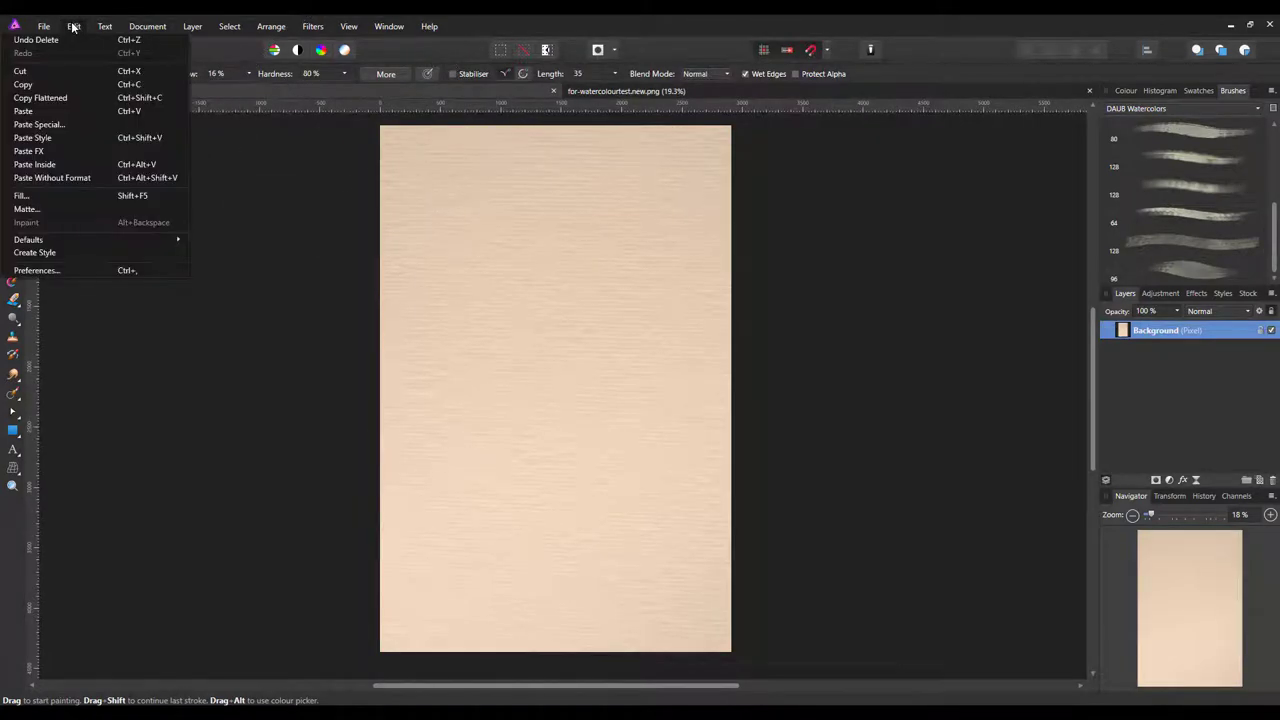
left_click(24, 111)
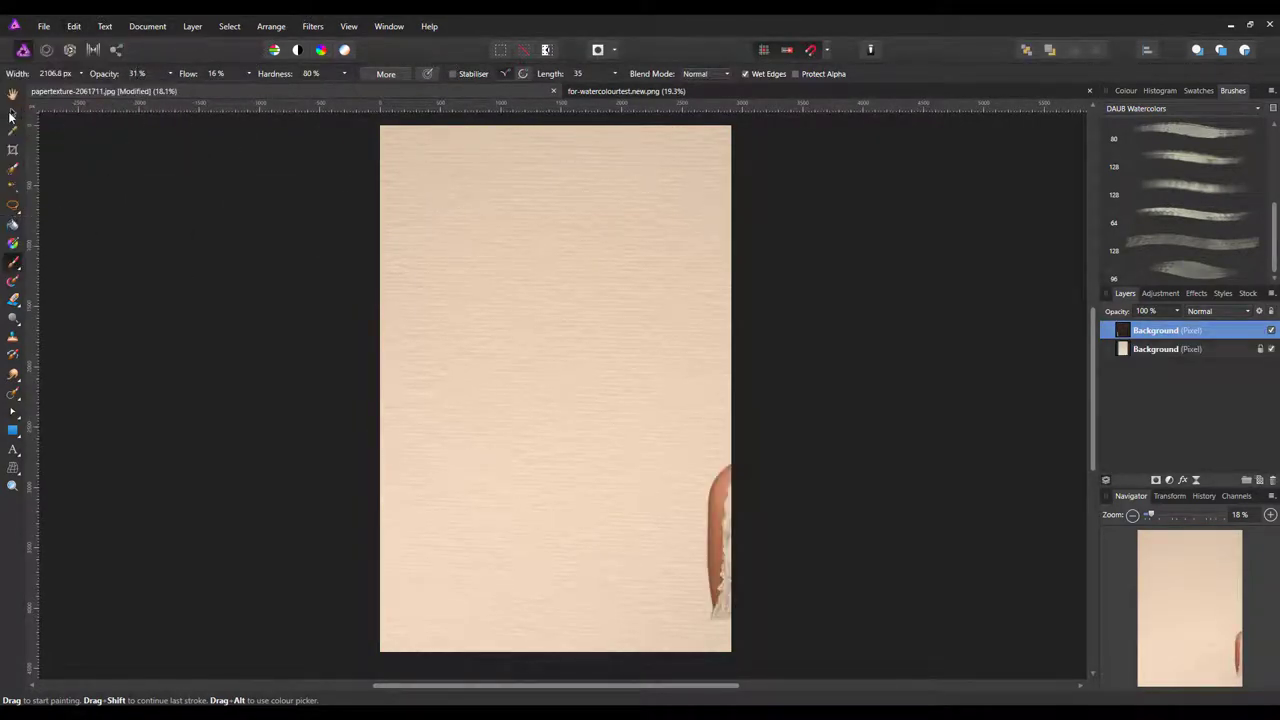
Move the pasted portrait into place on the paper and lock its layer
left_click(12, 112)
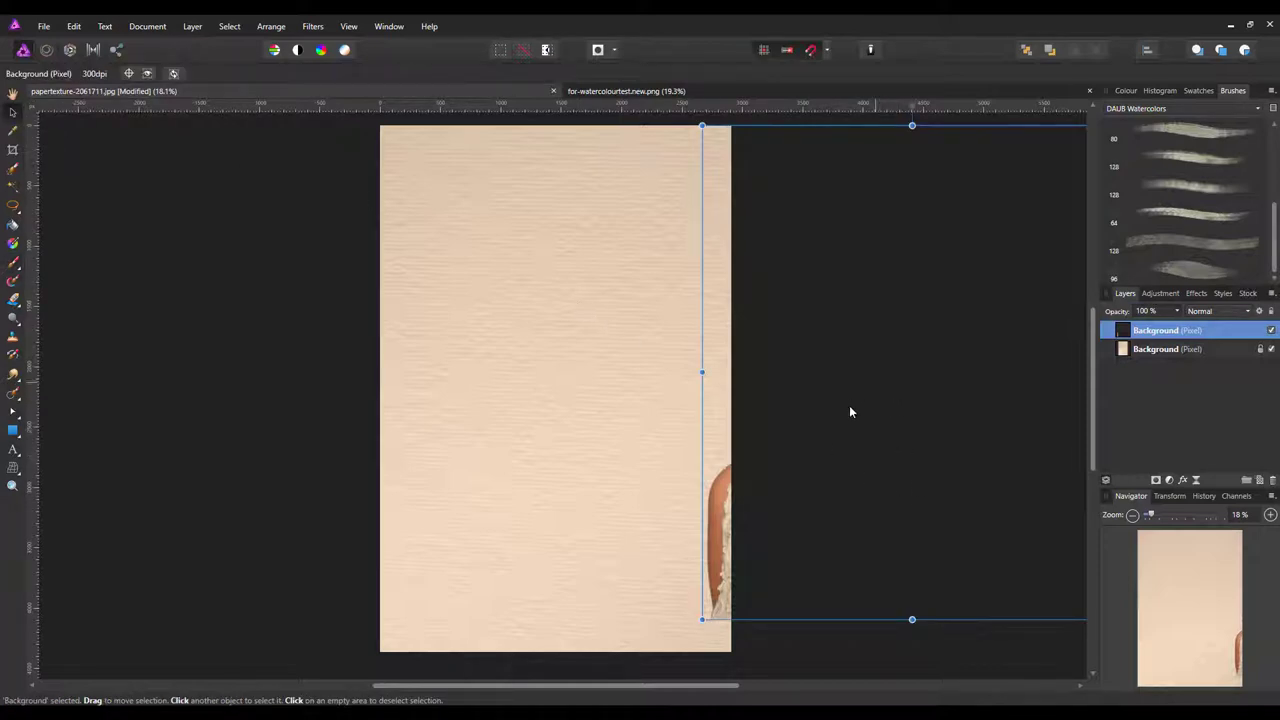
left_click_drag(882, 400, 548, 440)
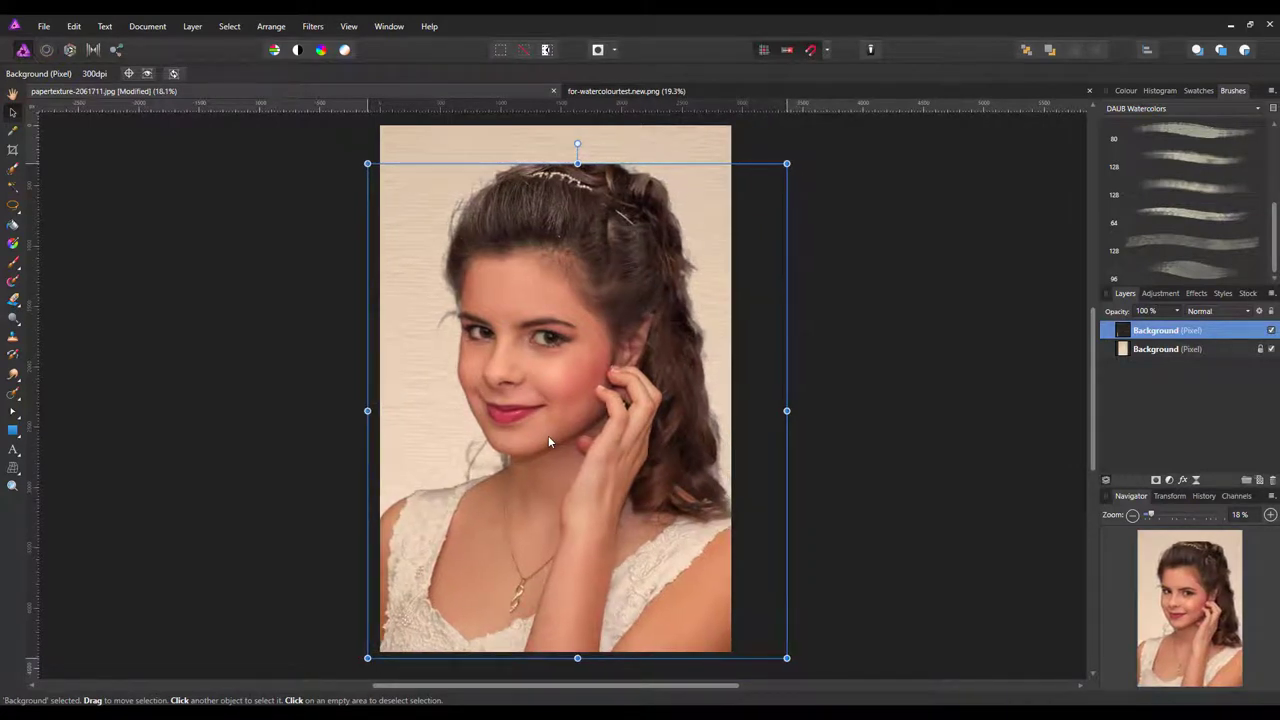
left_click(1259, 331)
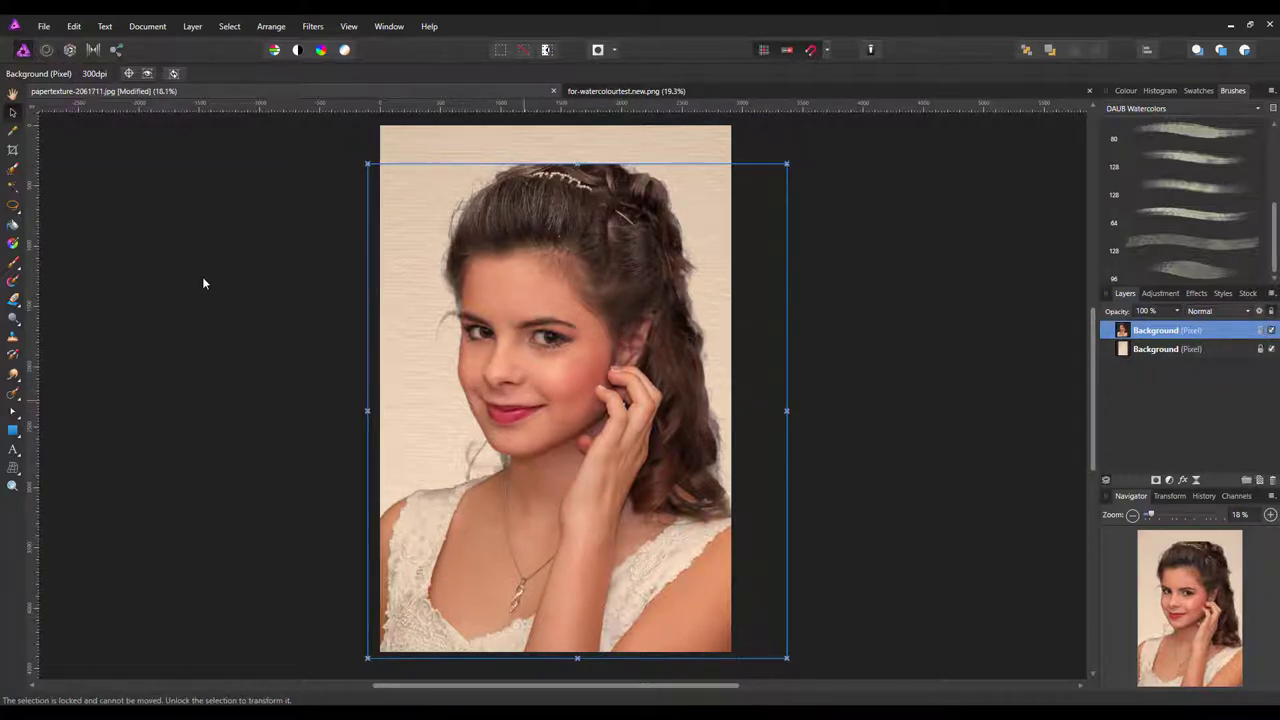
left_click(12, 94)
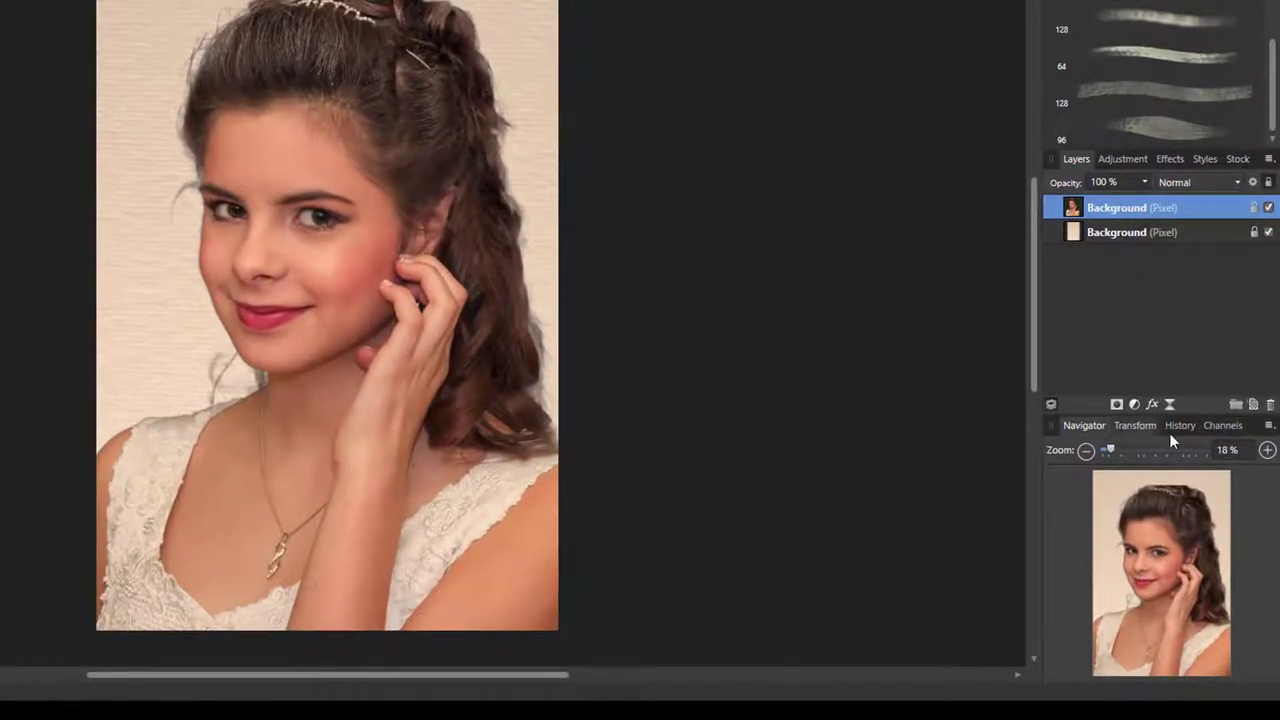
Preview the red, green and blue channels one by one, then restore the full-colour composite
left_click(1228, 425)
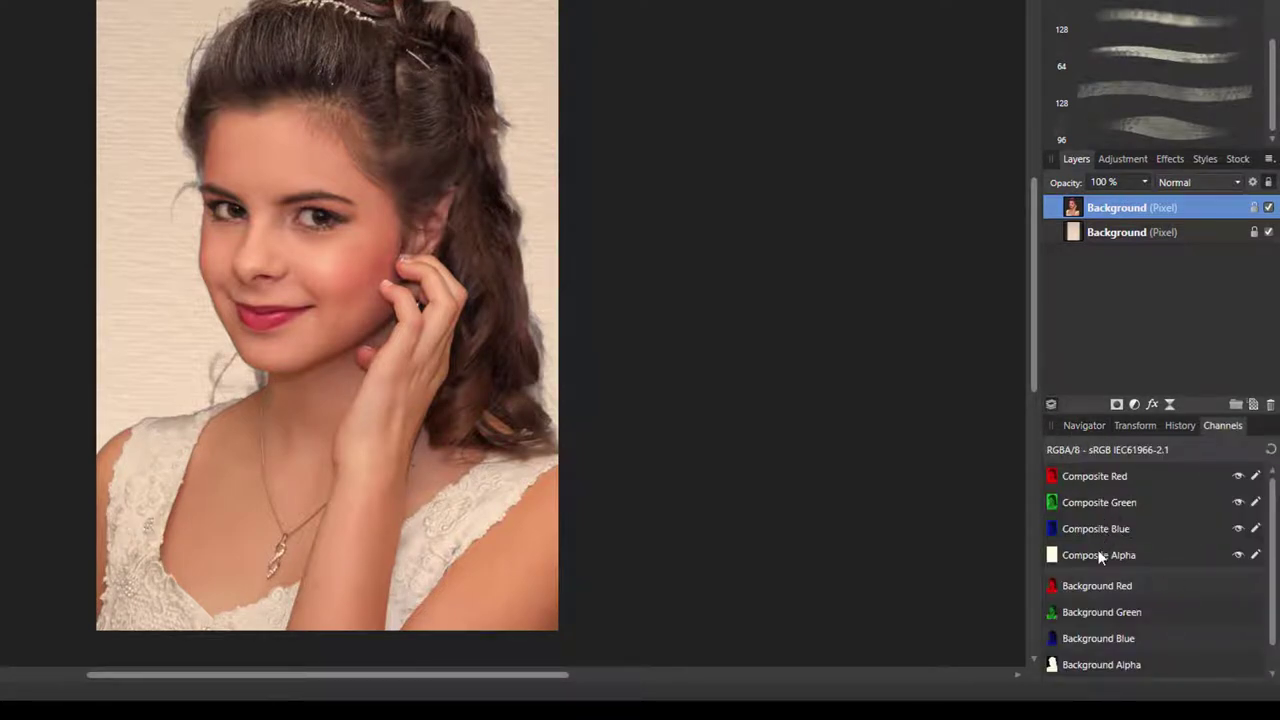
left_click(1095, 477)
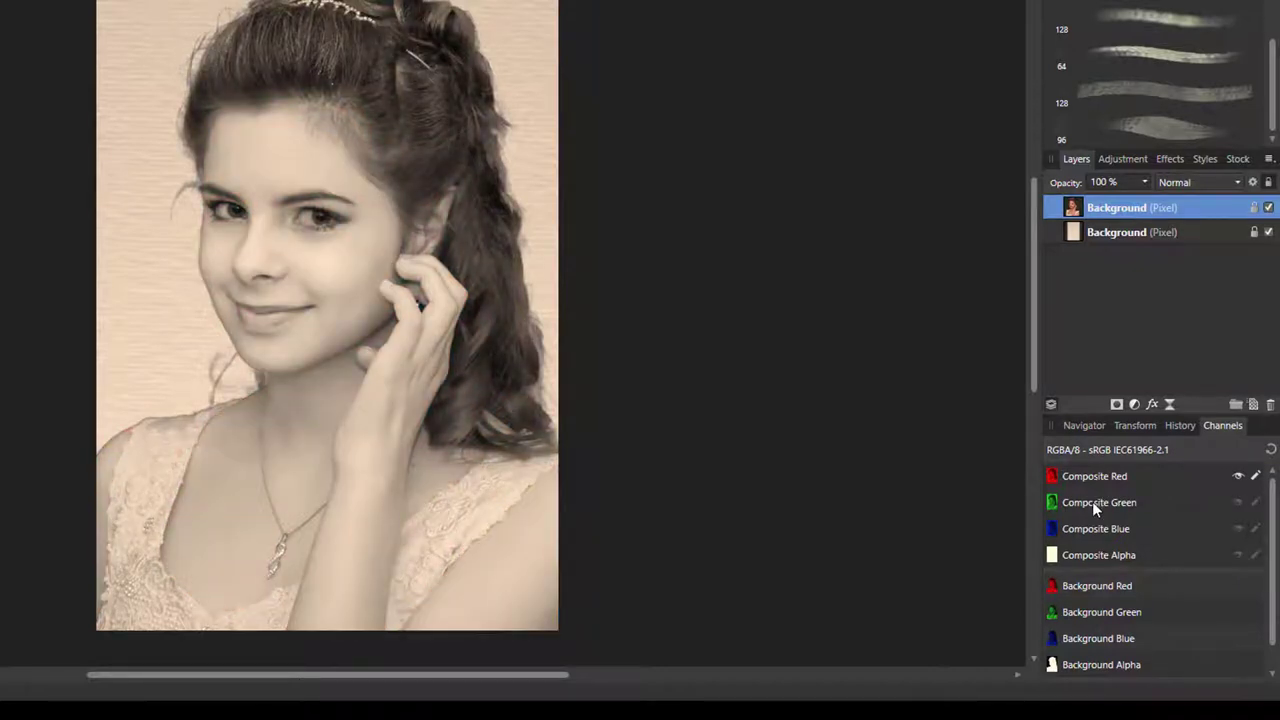
left_click(1092, 501)
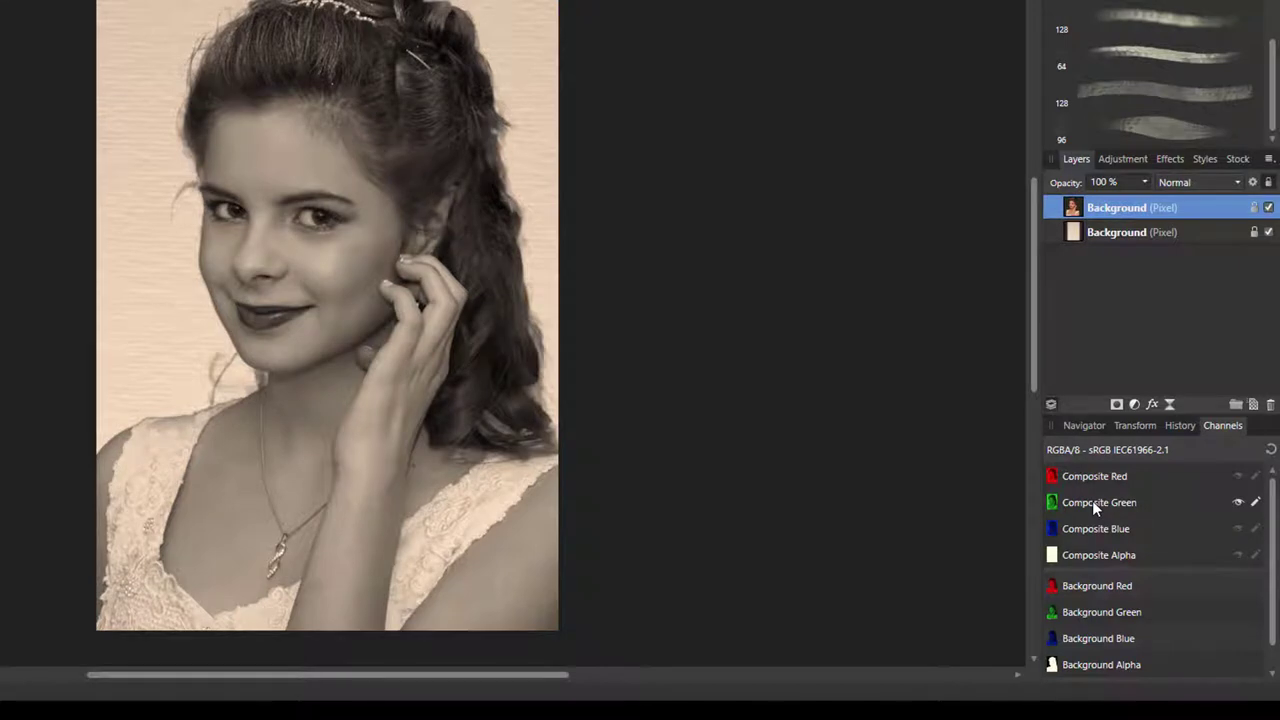
left_click(1098, 528)
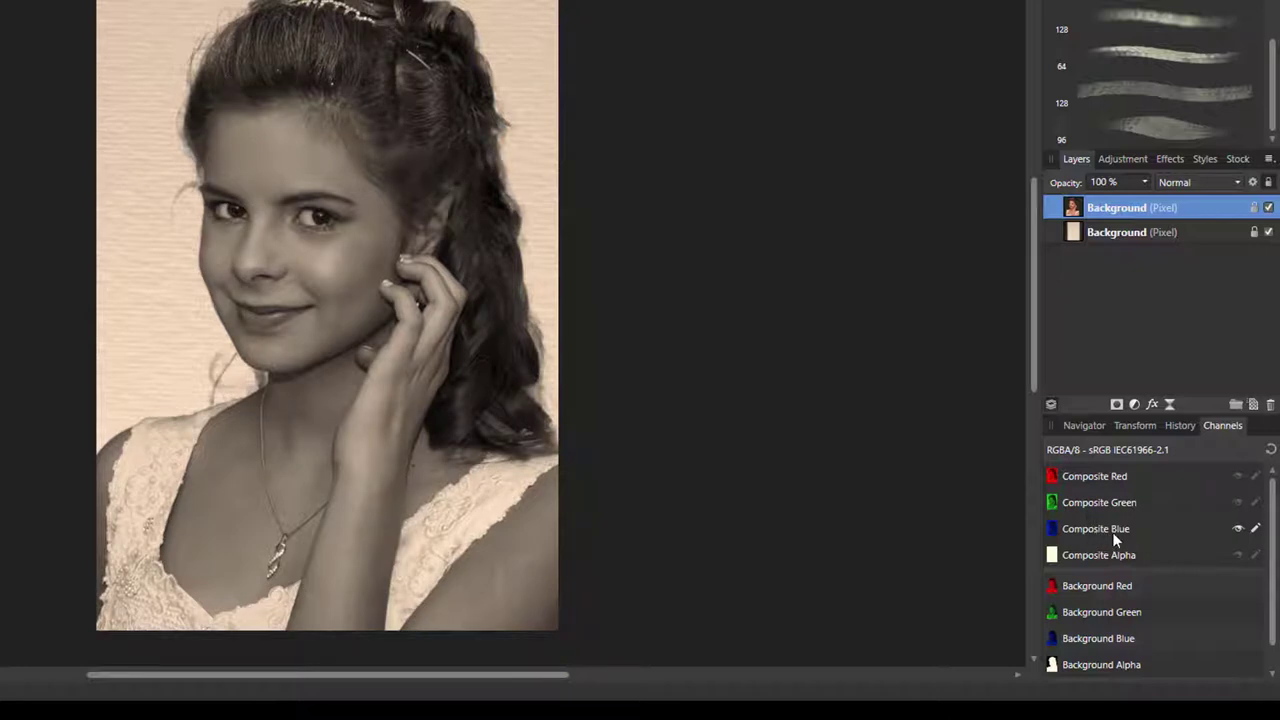
left_click(1098, 502)
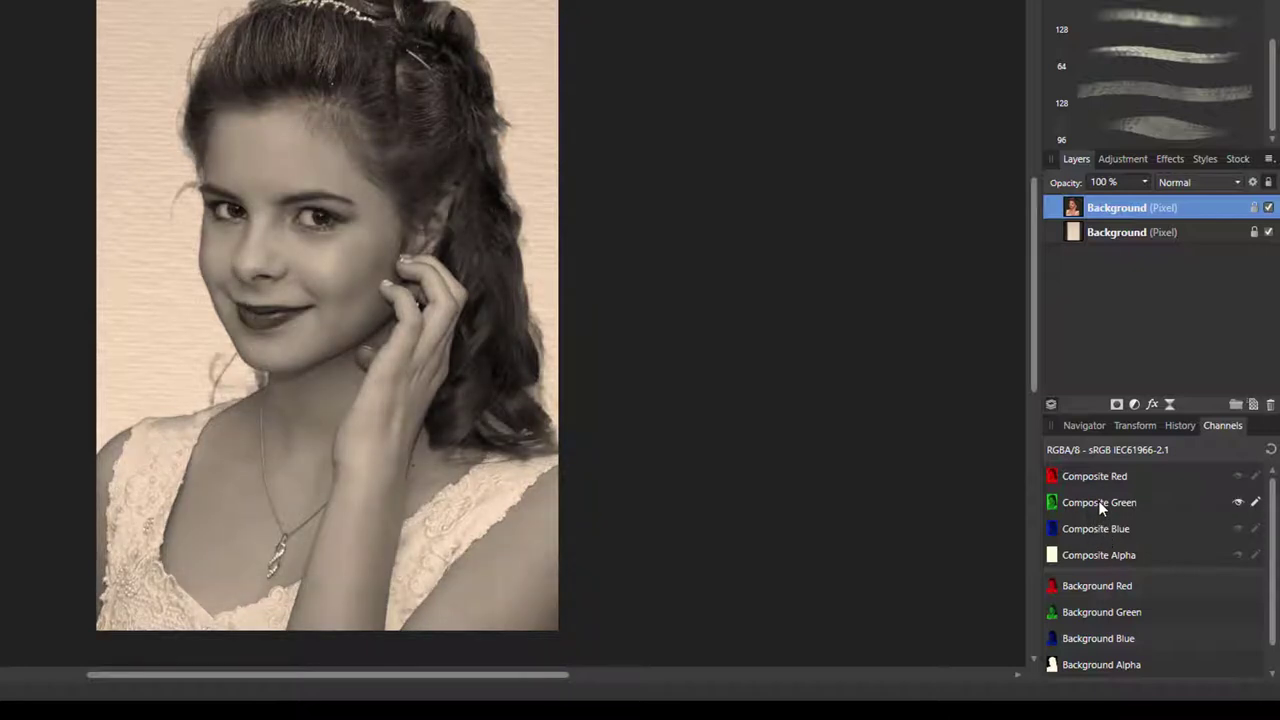
left_click(1099, 529)
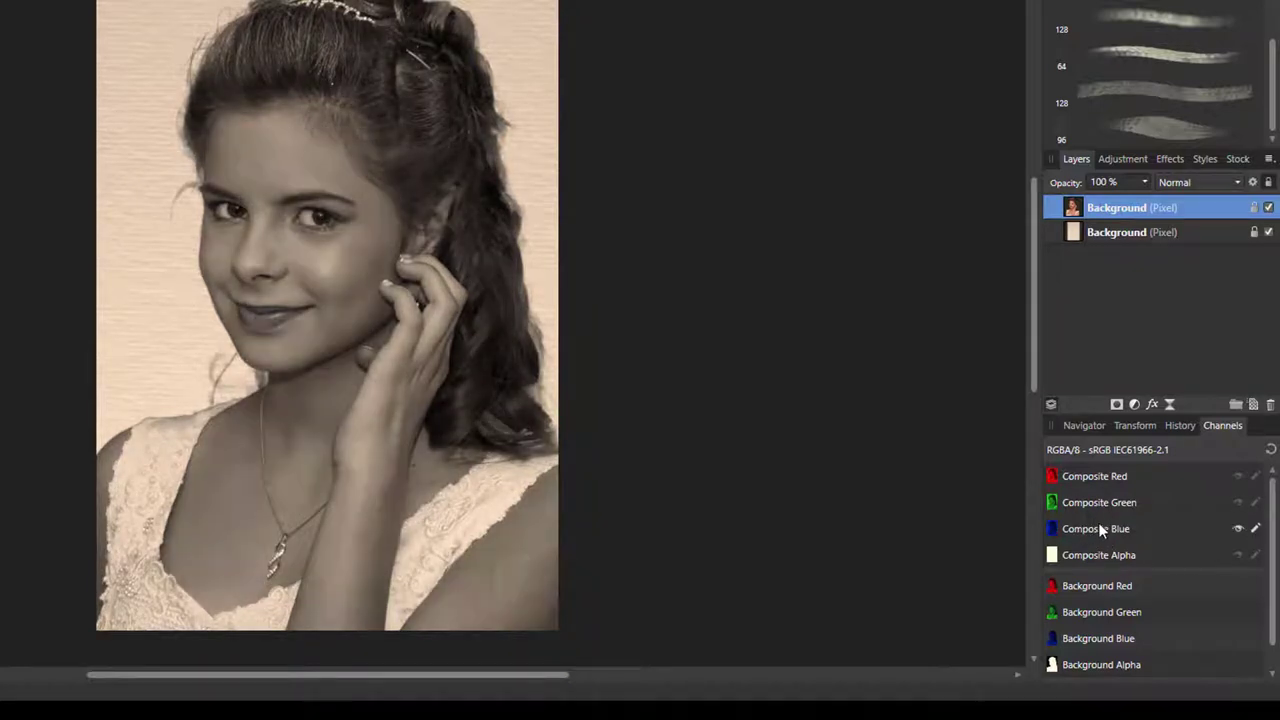
left_click(1270, 449)
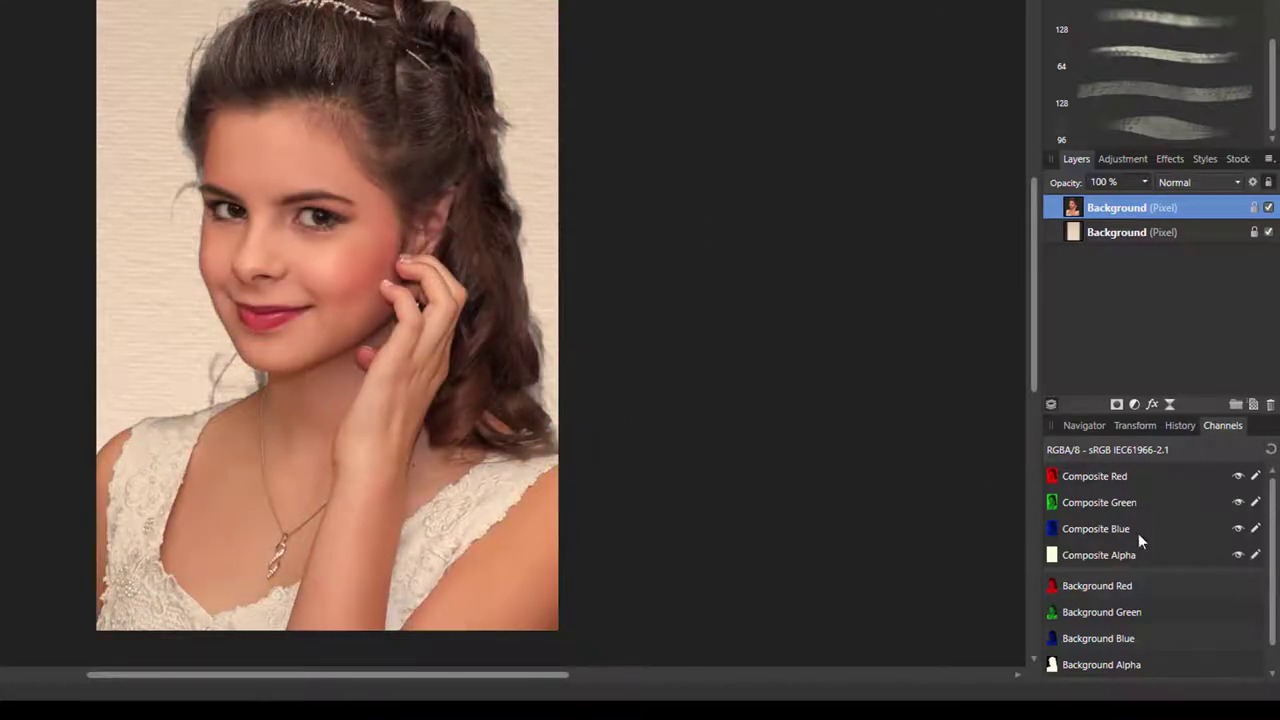
Create a mask layer from the Background Blue channel and duplicate it
right_click(1085, 637)
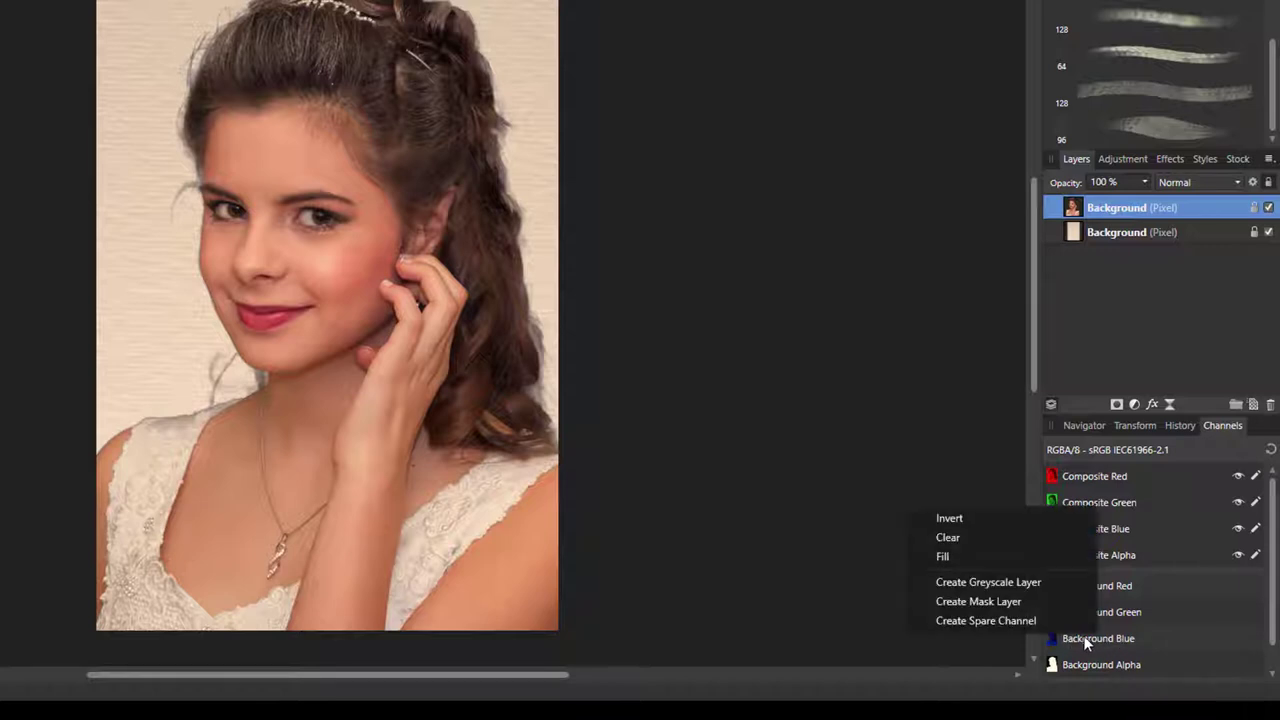
left_click(985, 610)
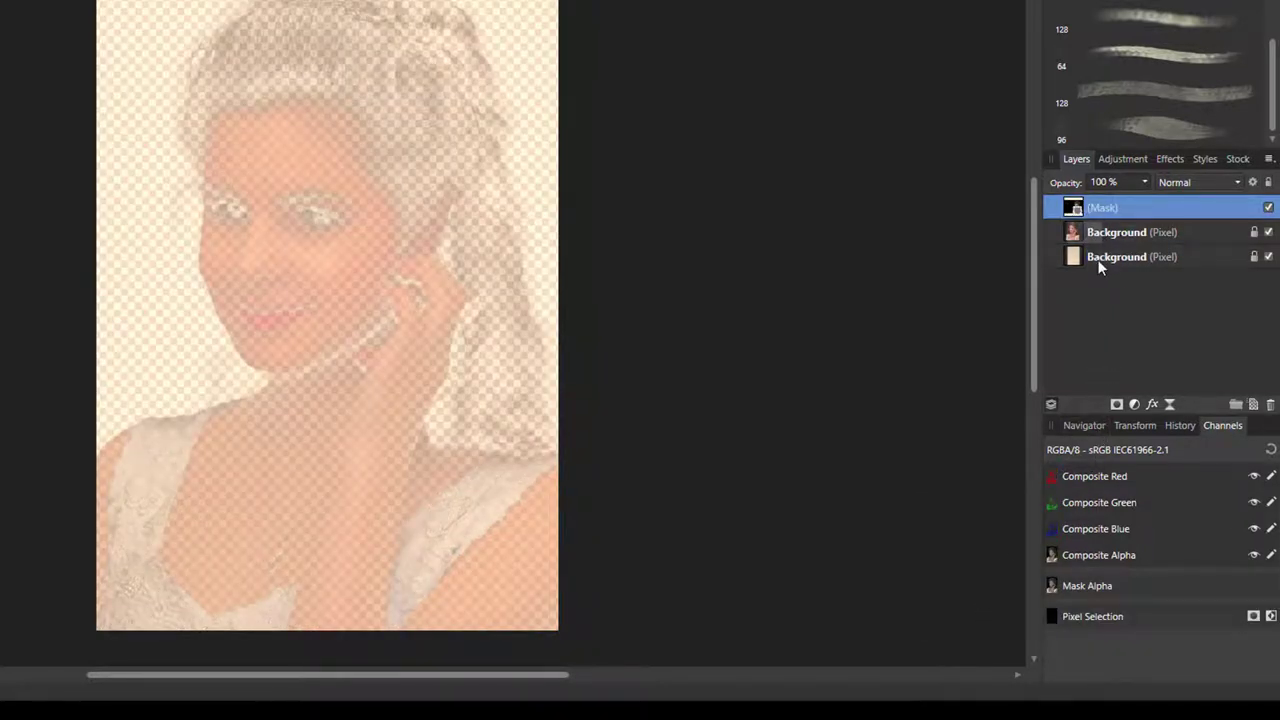
right_click(1075, 210)
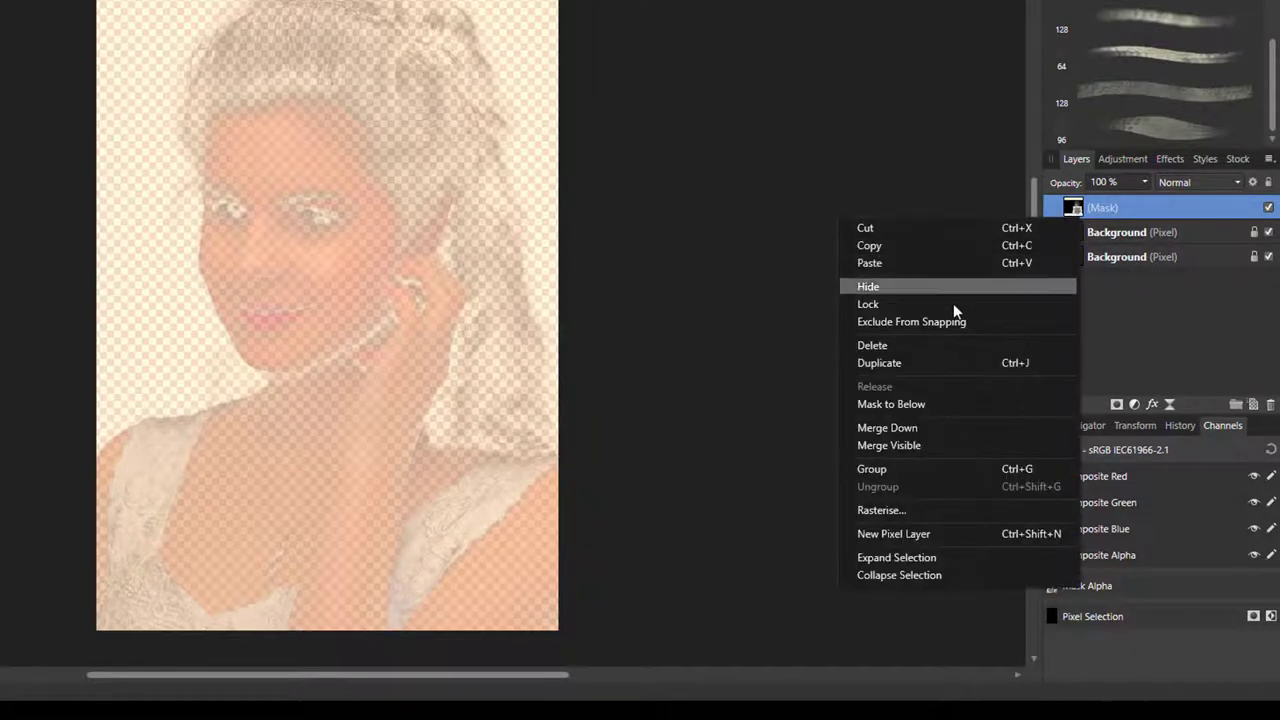
left_click(921, 361)
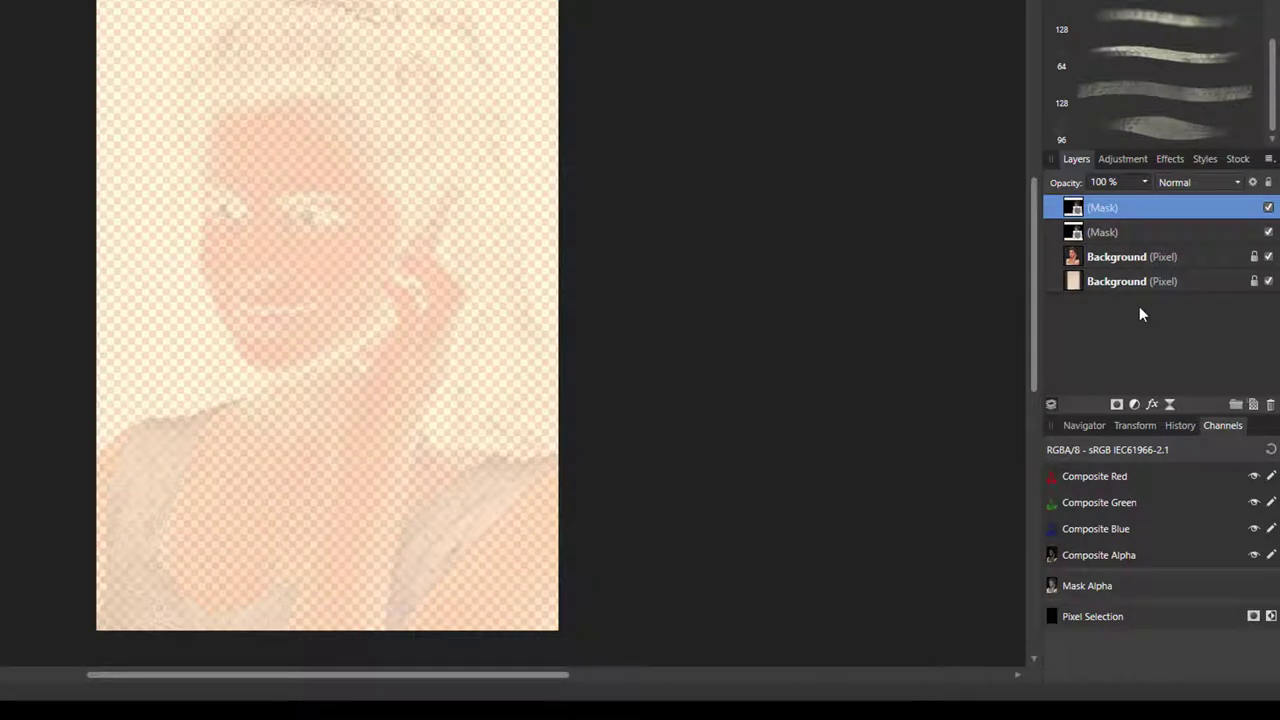
Hide the top mask copy and nest the second mask inside the portrait layer
left_click(1268, 208)
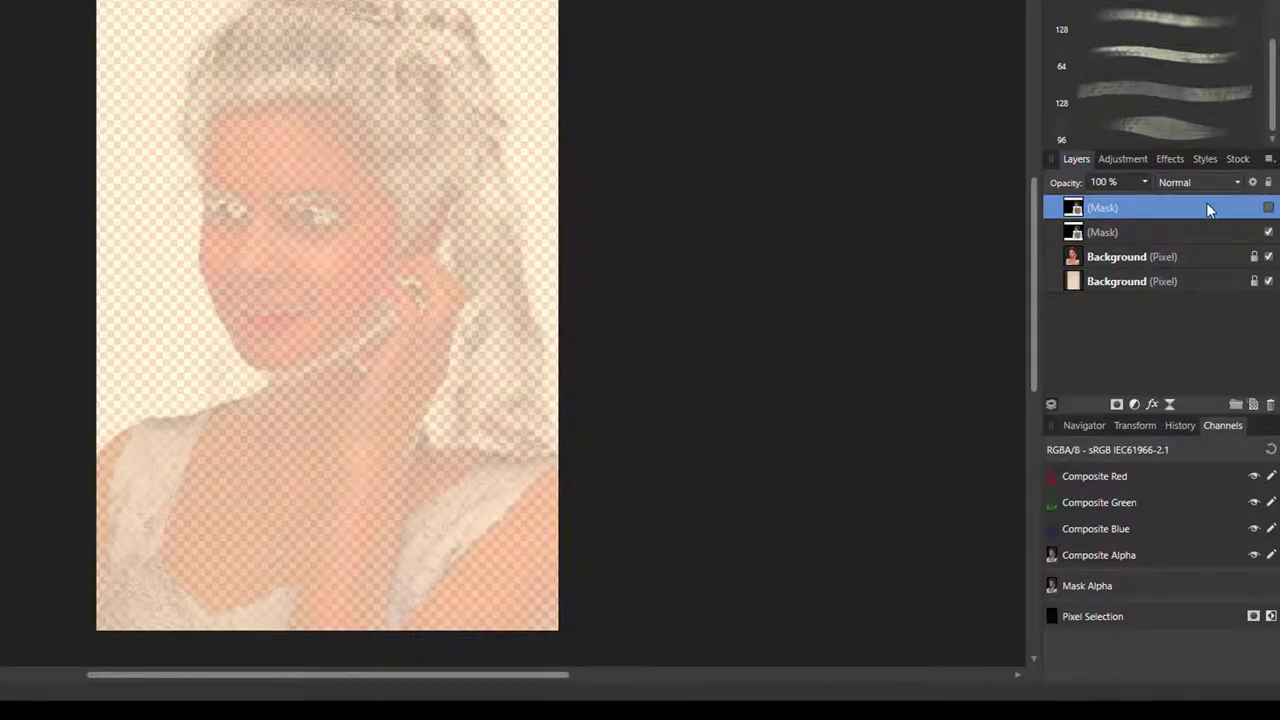
left_click(1146, 232)
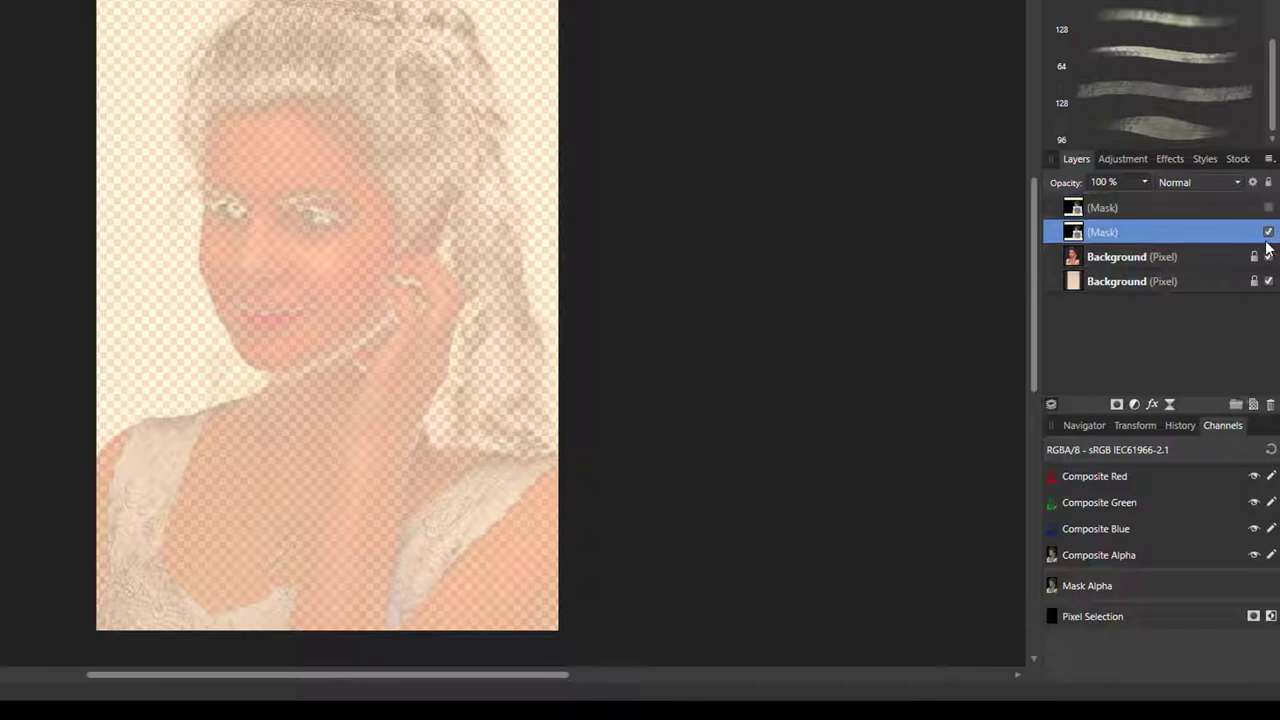
key("Return")
left_click_drag(1143, 230, 1148, 258)
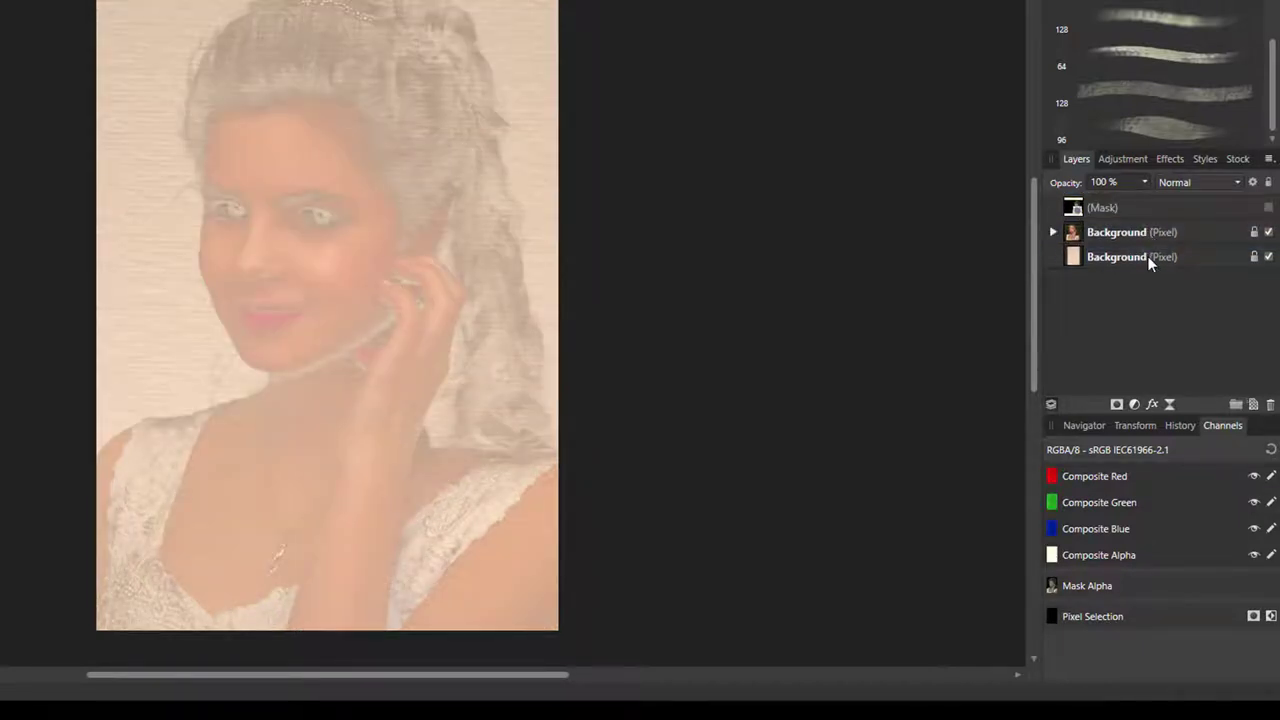
left_click(1055, 232)
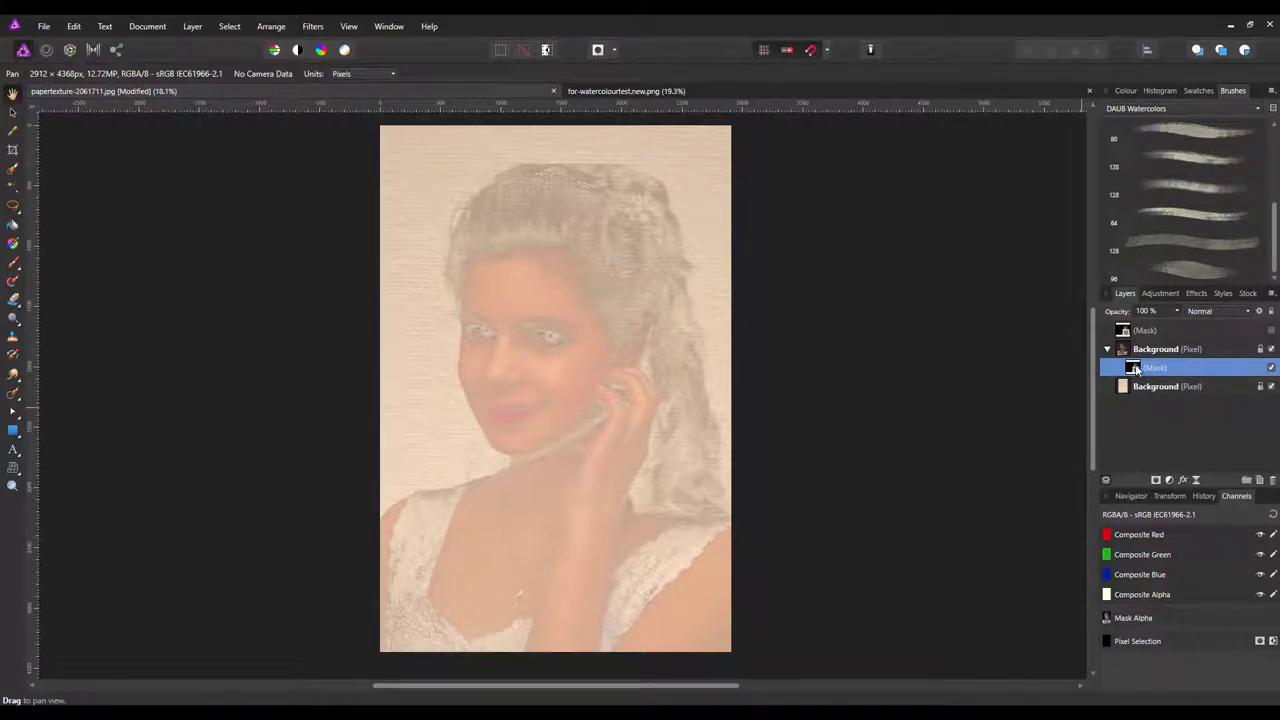
Paint on the nested mask across the face with a watercolour Paint Brush
left_click(13, 265)
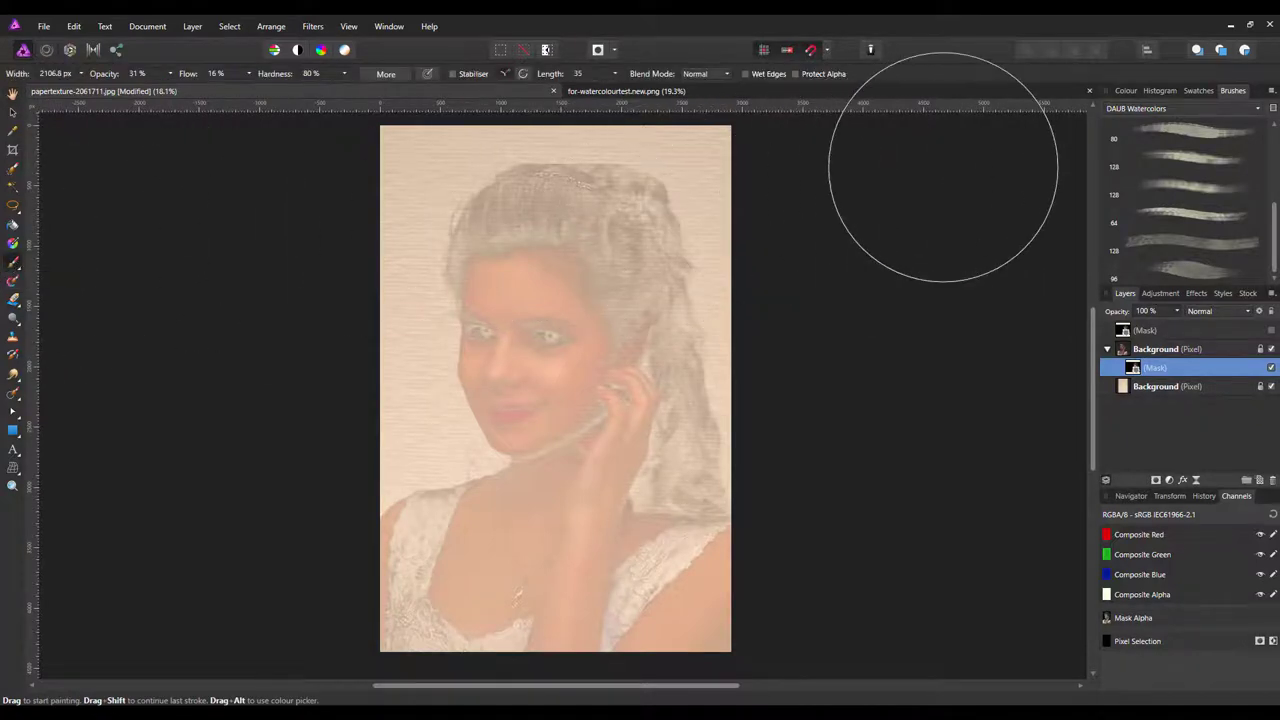
left_click(1124, 91)
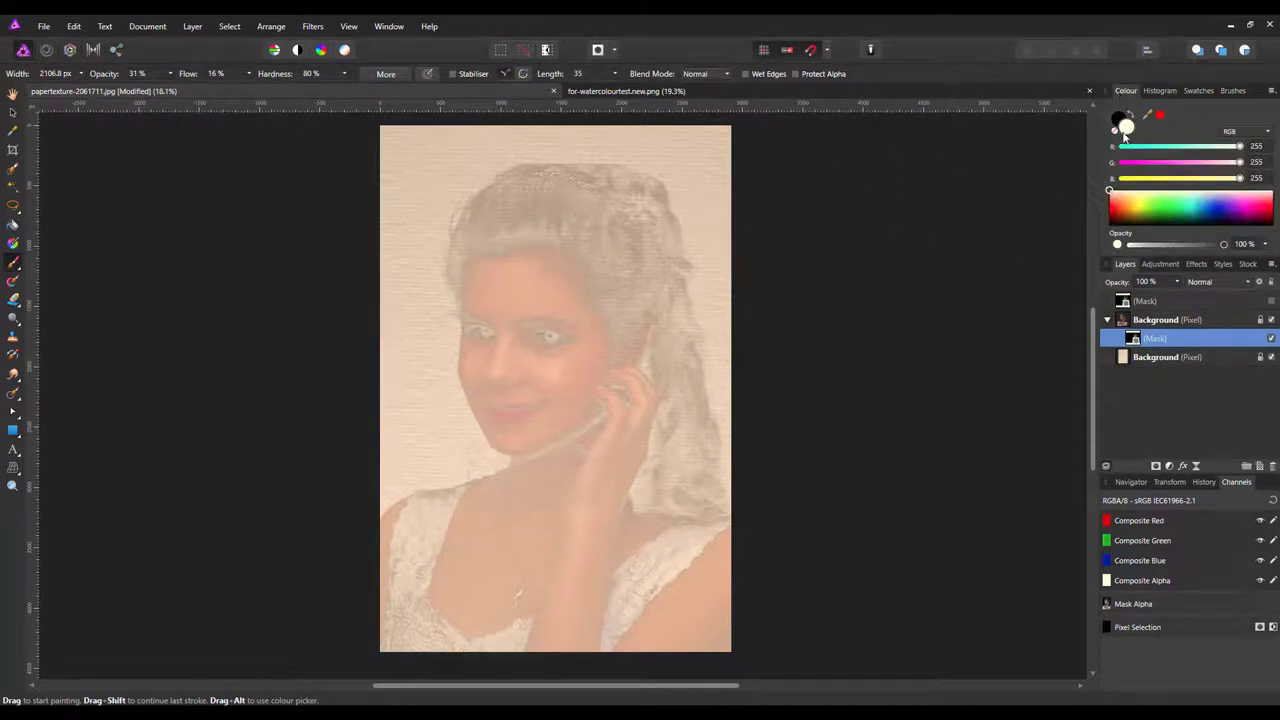
left_click(1234, 91)
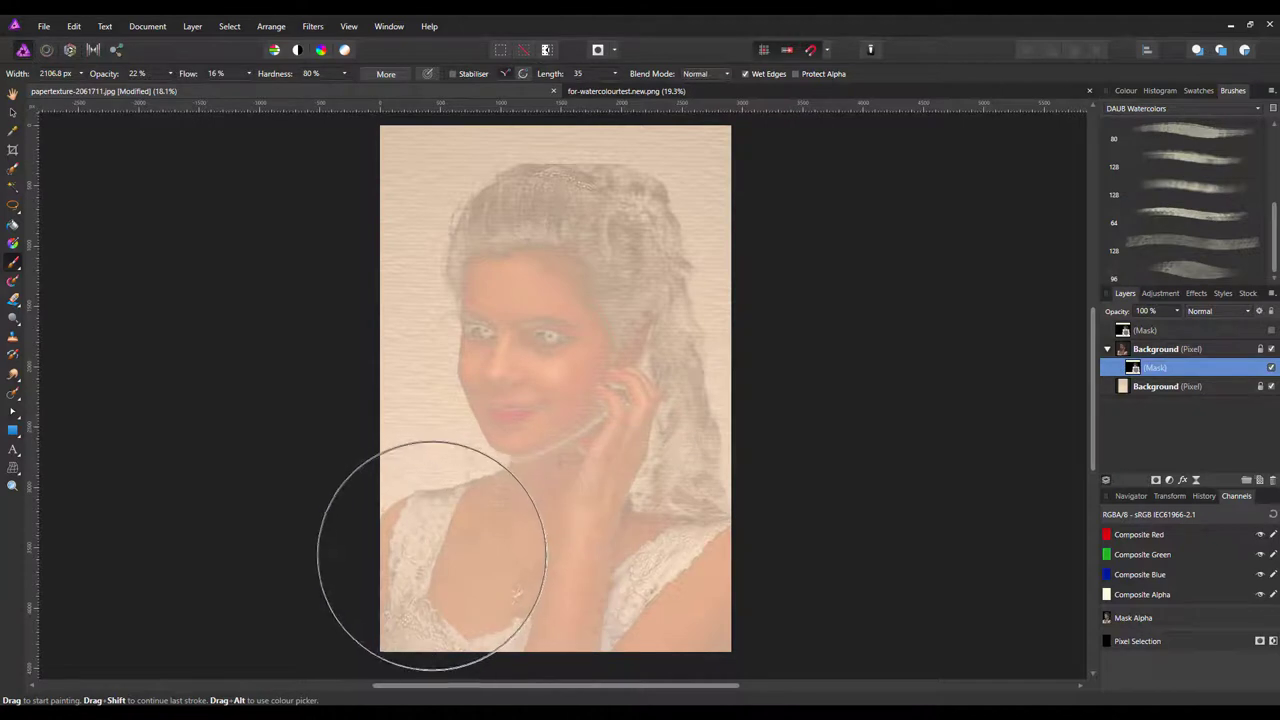
mouse_move(432, 525)
left_mouse_down()
mouse_move(491, 463)
mouse_move(523, 386)
mouse_move(500, 300)
mouse_move(514, 314)
mouse_move(543, 257)
mouse_move(640, 277)
mouse_move(591, 400)
mouse_move(647, 533)
mouse_move(540, 534)
mouse_move(551, 394)
mouse_move(500, 286)
mouse_move(535, 333)
mouse_move(757, 514)
left_mouse_up()
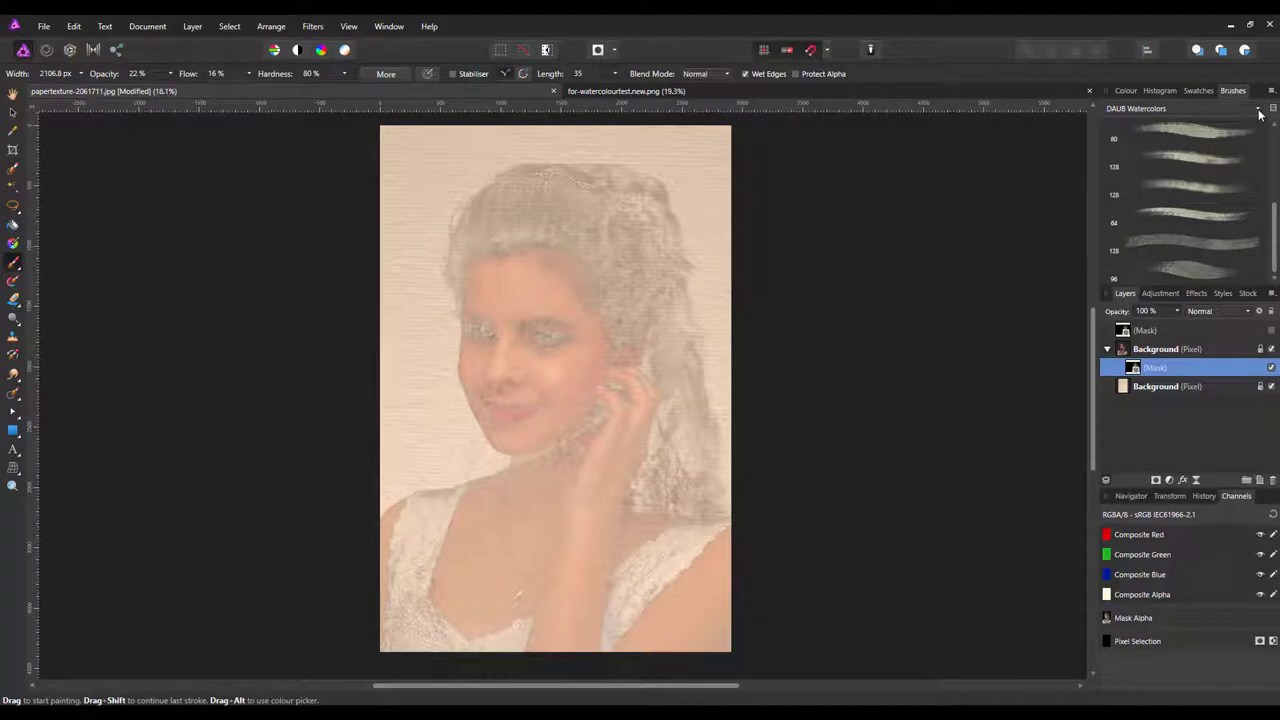
Paint the cheek, eyes, brows and mouth with a large Dense Wash brush at about 31% opacity
left_click_drag(1275, 218, 1275, 172)
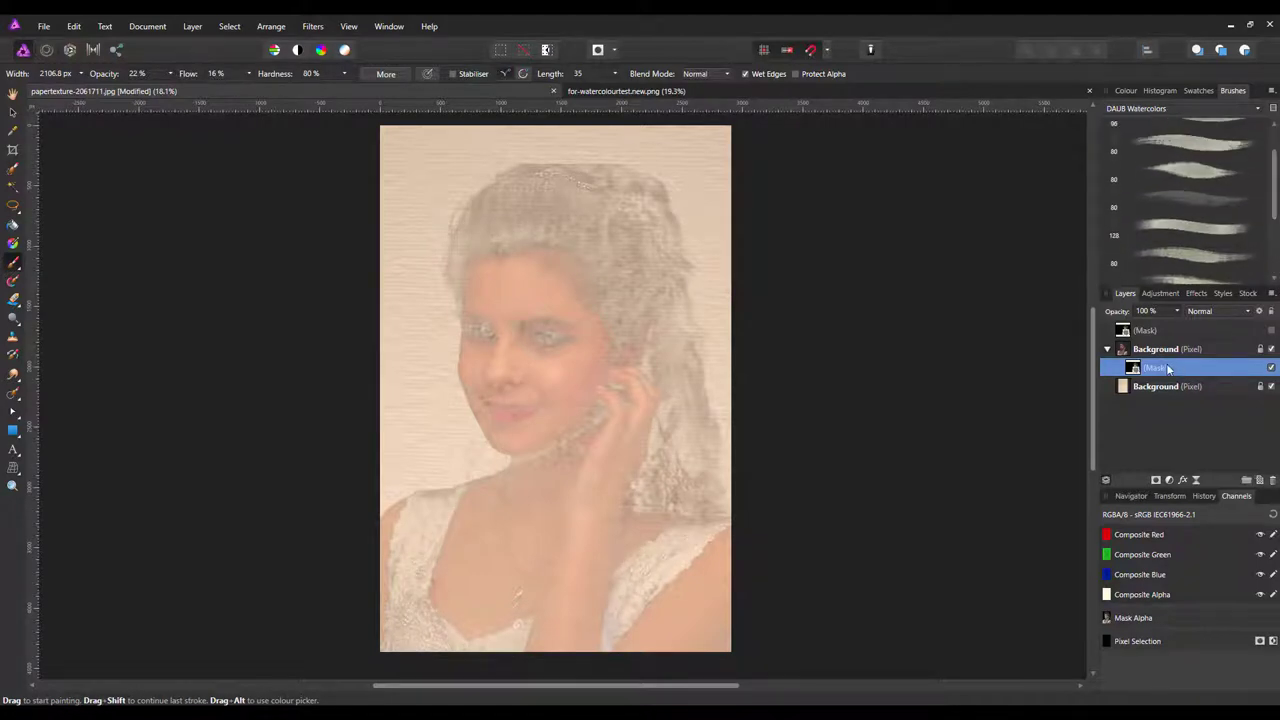
left_click(1200, 177)
mouse_move(606, 369)
left_mouse_down()
mouse_move(650, 370)
mouse_move(606, 343)
left_mouse_up()
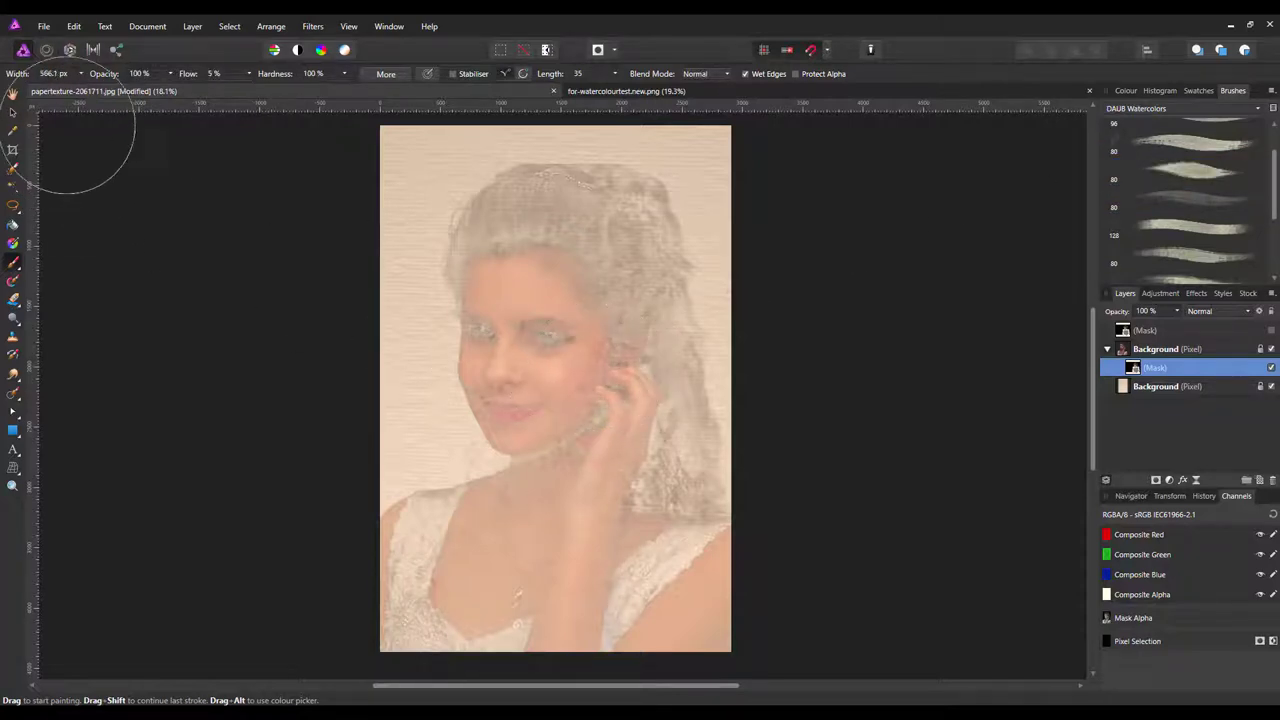
left_click(170, 74)
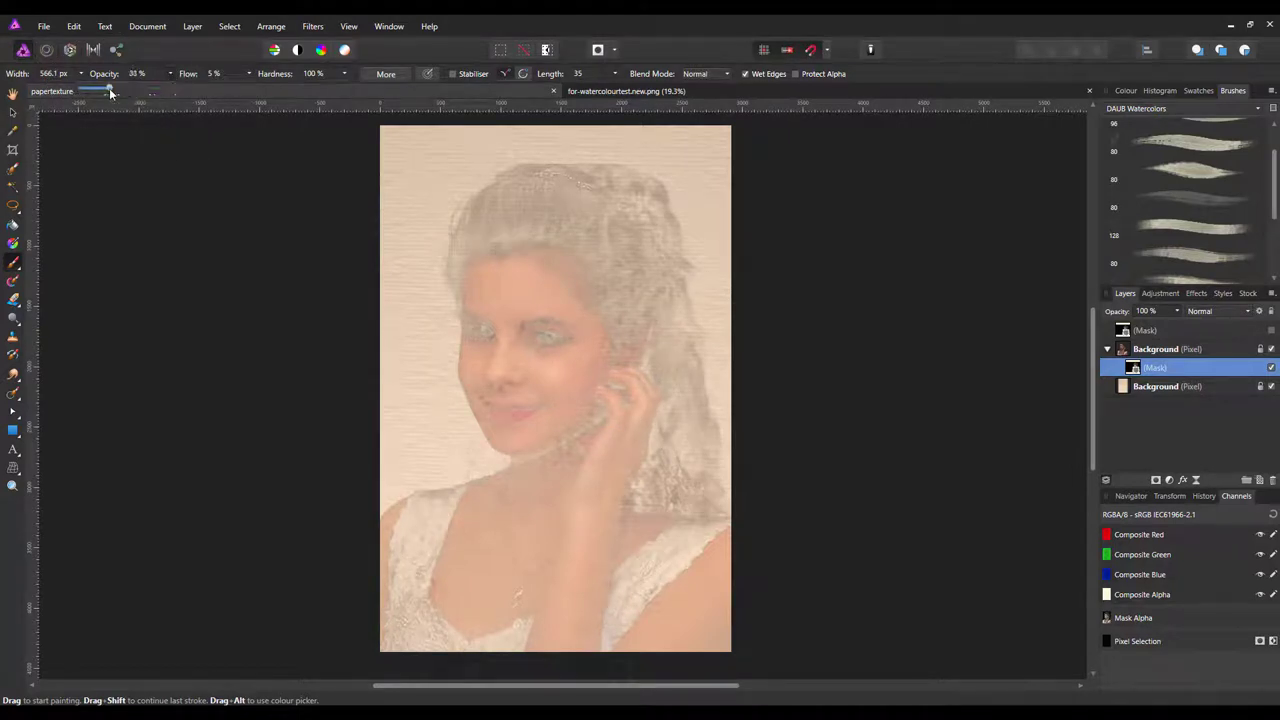
mouse_move(622, 378)
left_mouse_down()
mouse_move(579, 398)
mouse_move(570, 336)
mouse_move(521, 318)
mouse_move(504, 295)
mouse_move(520, 215)
mouse_move(510, 223)
mouse_move(543, 281)
mouse_move(479, 281)
mouse_move(516, 439)
mouse_move(430, 558)
mouse_move(437, 595)
mouse_move(693, 590)
mouse_move(684, 466)
mouse_move(663, 409)
mouse_move(659, 422)
mouse_move(648, 332)
mouse_move(661, 227)
mouse_move(700, 343)
left_mouse_up()
mouse_move(552, 434)
left_mouse_down()
mouse_move(528, 400)
mouse_move(508, 457)
mouse_move(510, 430)
left_mouse_up()
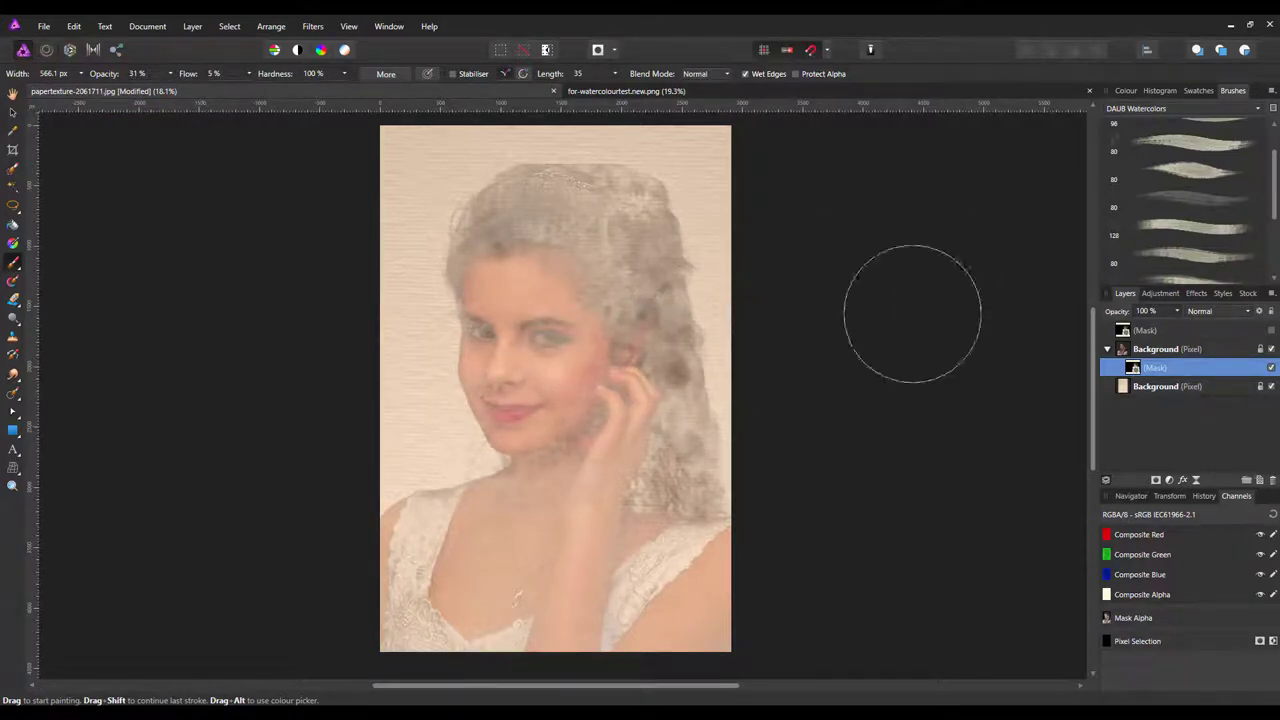
left_click(1258, 108)
left_click_drag(1258, 176, 1260, 190)
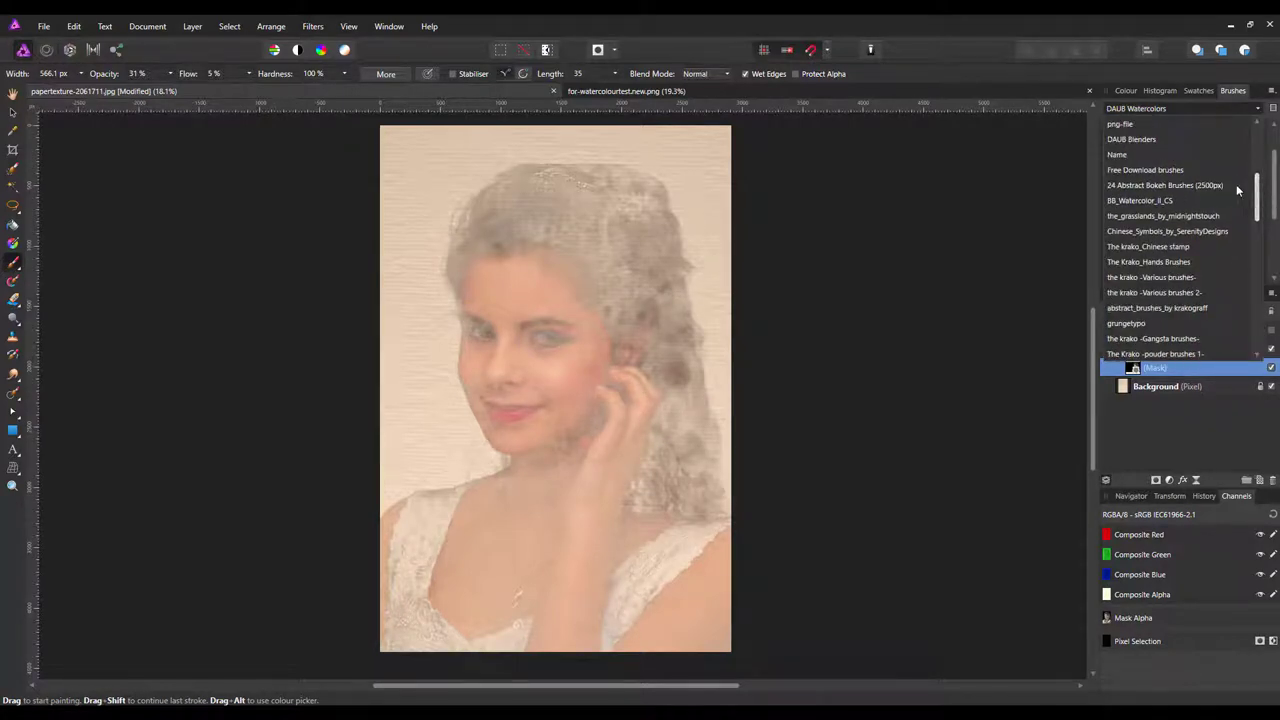
Choose the 2312 BB_Watercolor_II_CS brush and lower its opacity to 17%
left_click(1149, 200)
left_click_drag(1276, 163, 1250, 135)
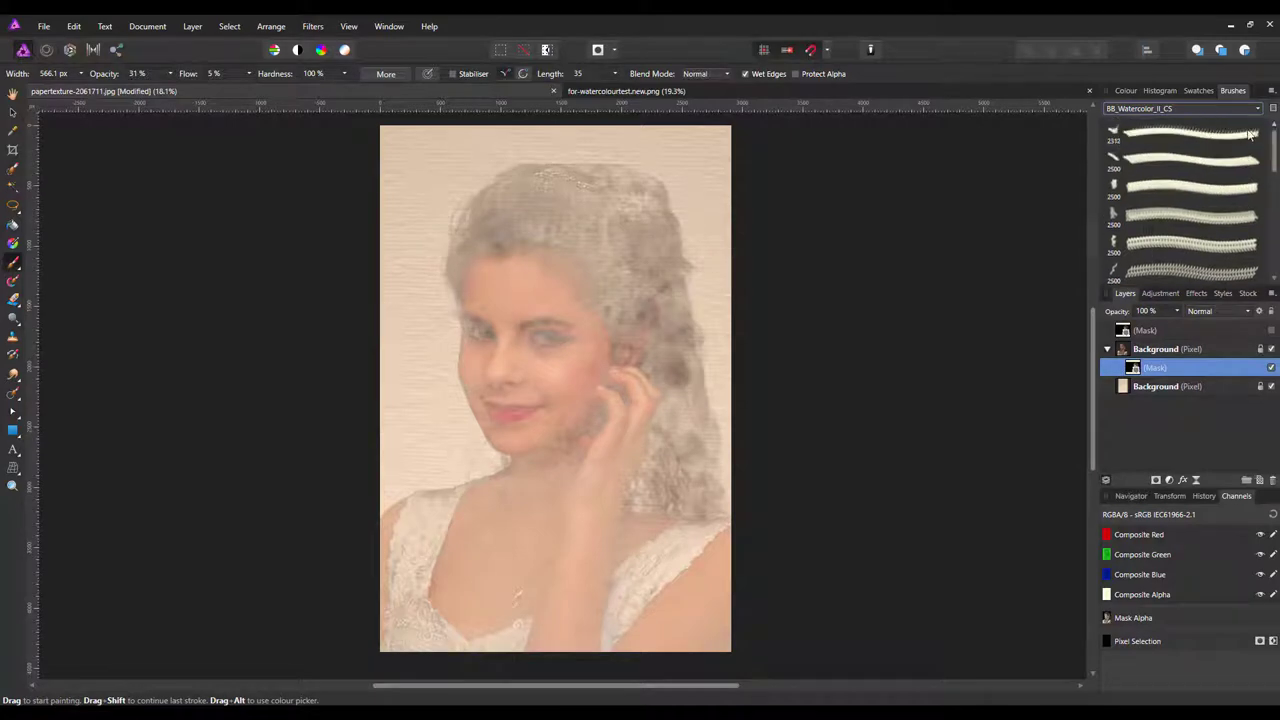
left_click(1149, 142)
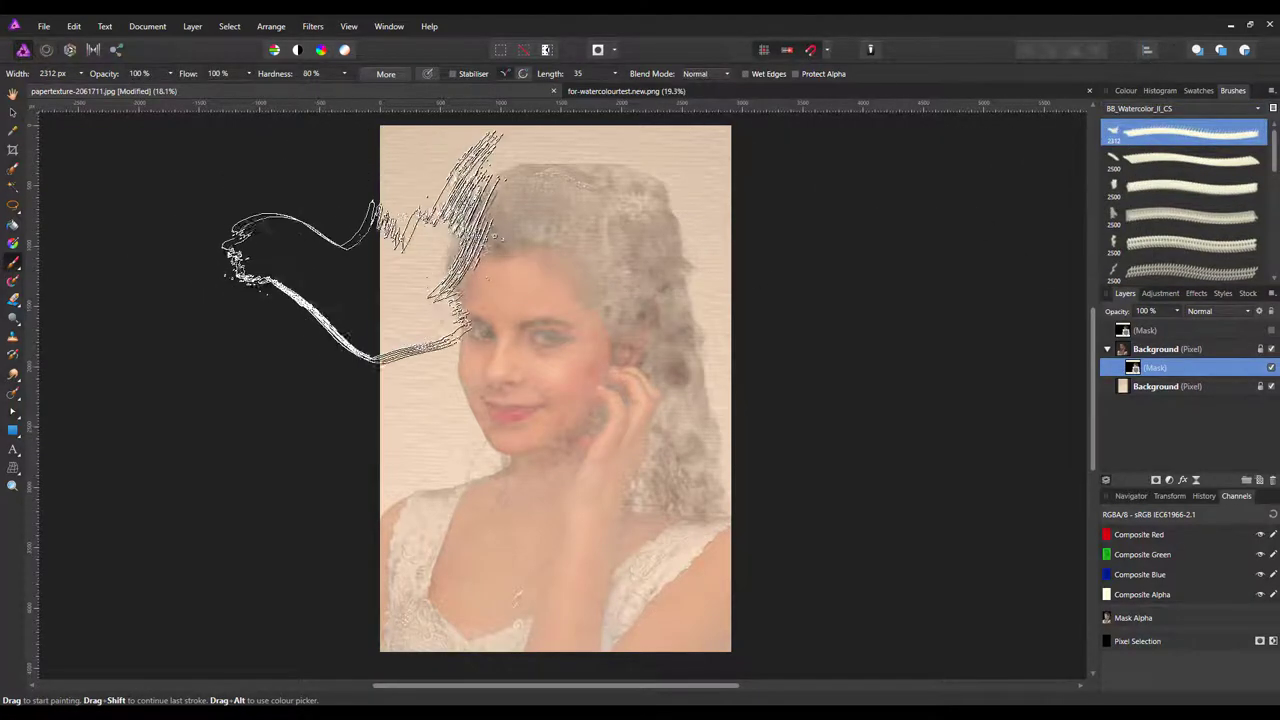
left_click(152, 80)
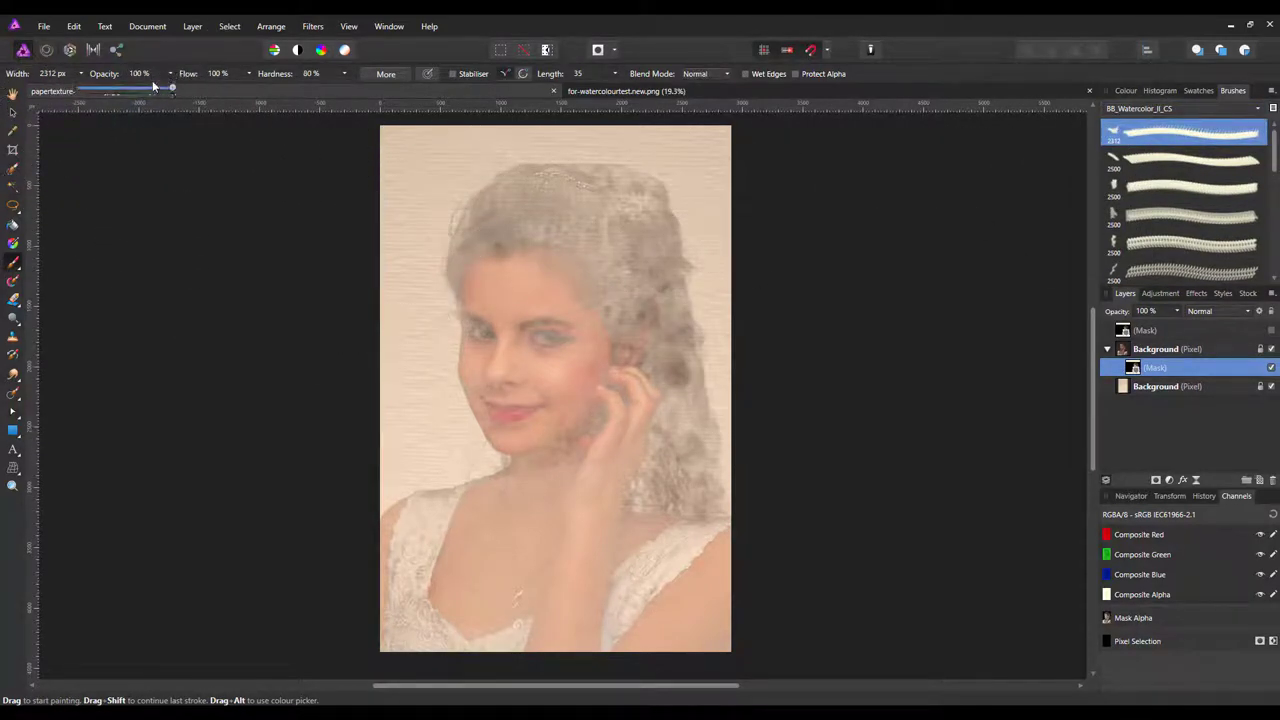
left_click_drag(171, 89, 147, 89)
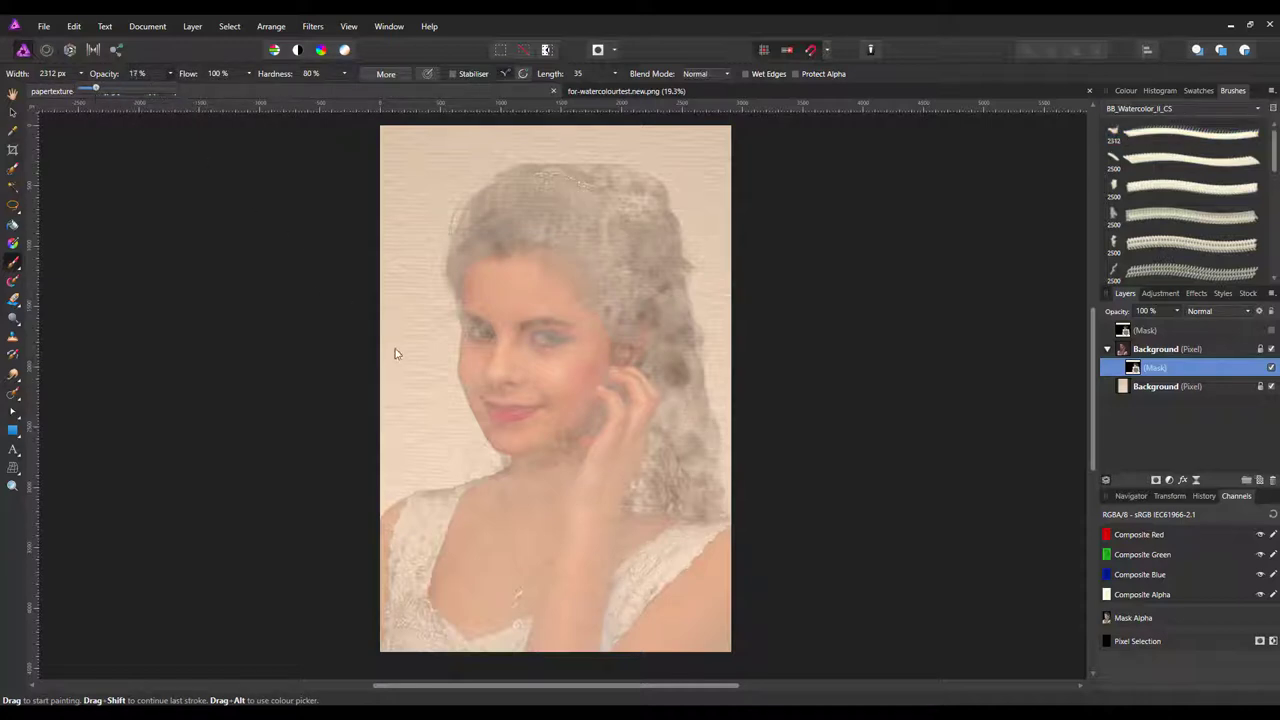
Paint the mask over the lower portrait, chest and hair, then select the spare mask layer
mouse_move(503, 441)
left_mouse_down()
mouse_move(600, 480)
mouse_move(420, 540)
mouse_move(400, 560)
mouse_move(620, 460)
mouse_move(590, 360)
mouse_move(495, 305)
mouse_move(580, 150)
mouse_move(660, 150)
mouse_move(420, 330)
mouse_move(500, 330)
mouse_move(452, 348)
mouse_move(452, 390)
mouse_move(480, 363)
mouse_move(527, 357)
mouse_move(642, 388)
mouse_move(671, 273)
mouse_move(756, 273)
mouse_move(806, 350)
mouse_move(706, 321)
mouse_move(785, 492)
mouse_move(832, 236)
mouse_move(795, 200)
mouse_move(740, 180)
mouse_move(772, 211)
mouse_move(870, 480)
mouse_move(700, 460)
mouse_move(790, 470)
mouse_move(730, 605)
left_mouse_up()
mouse_move(570, 590)
left_mouse_down()
mouse_move(490, 470)
mouse_move(640, 460)
left_mouse_up()
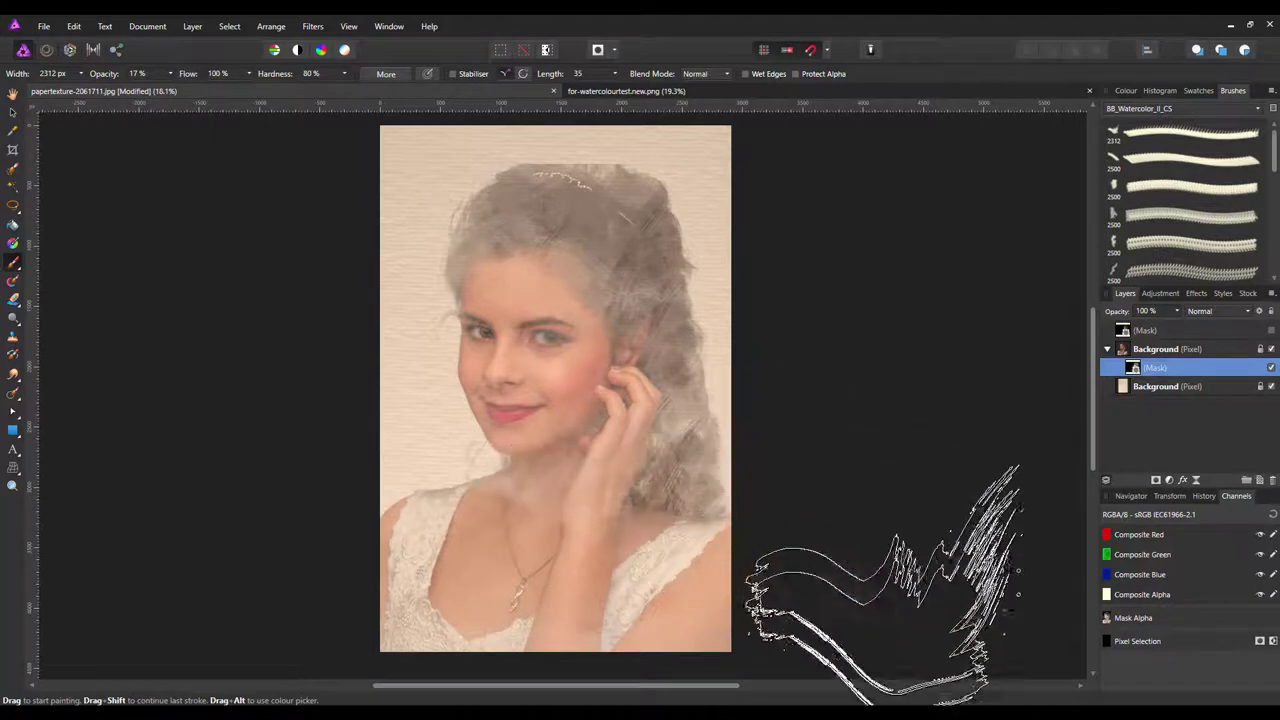
mouse_move(900, 617)
left_mouse_down()
mouse_move(770, 420)
mouse_move(900, 350)
mouse_move(743, 335)
mouse_move(735, 352)
mouse_move(756, 392)
mouse_move(840, 230)
mouse_move(845, 185)
mouse_move(855, 255)
mouse_move(650, 200)
mouse_move(560, 230)
mouse_move(830, 240)
mouse_move(555, 230)
mouse_move(913, 271)
left_mouse_up()
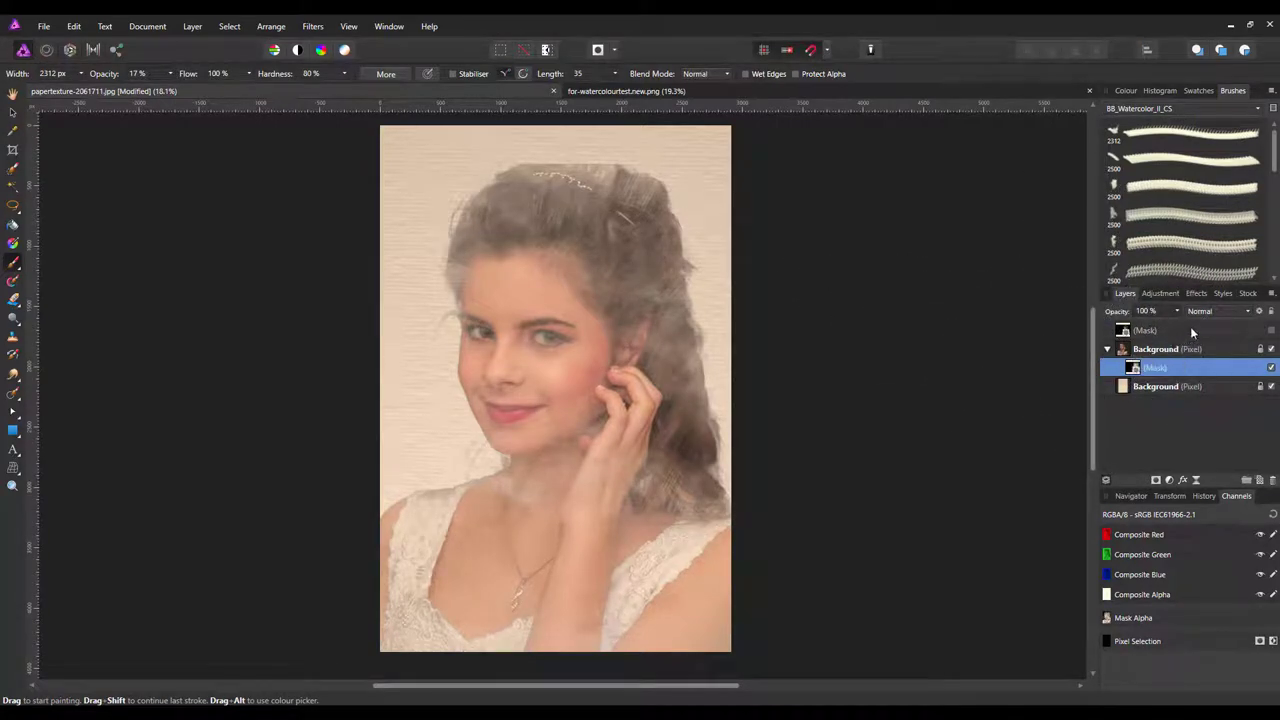
left_click(1165, 330)
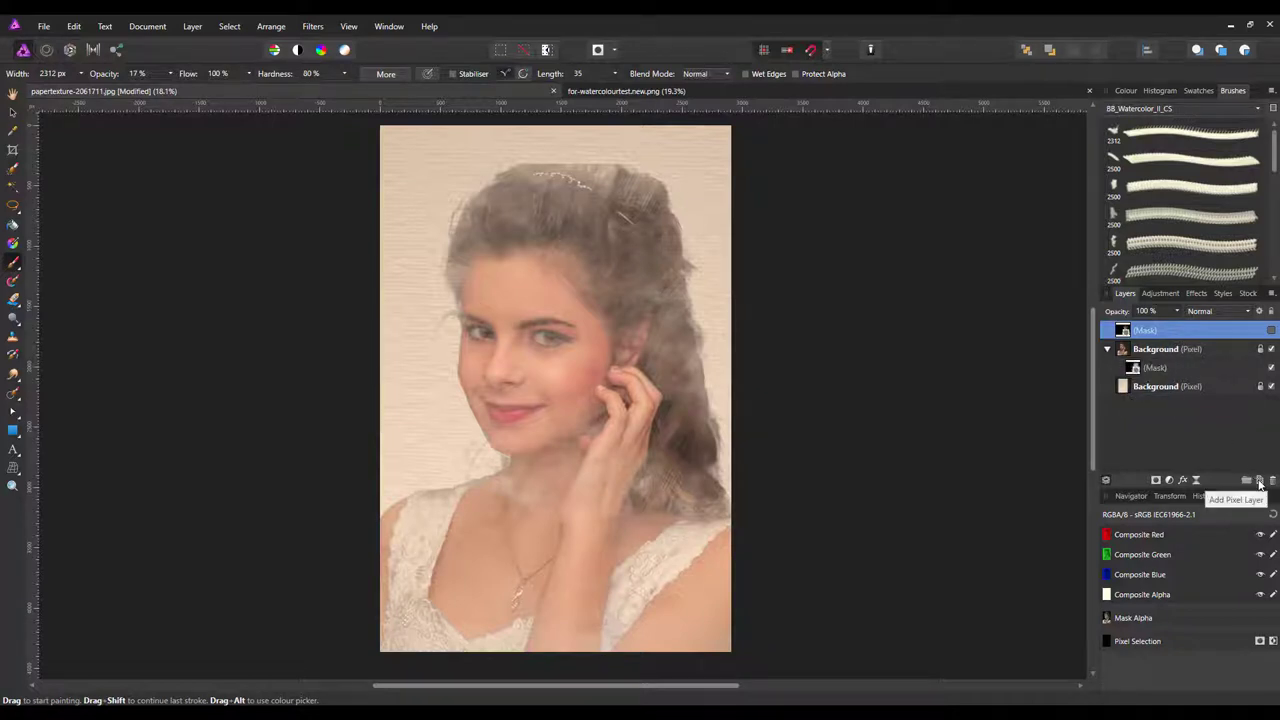
Add a new top pixel layer, pick orange (255, 192, 82) paint and set brush opacity to 12%
left_click(1260, 483)
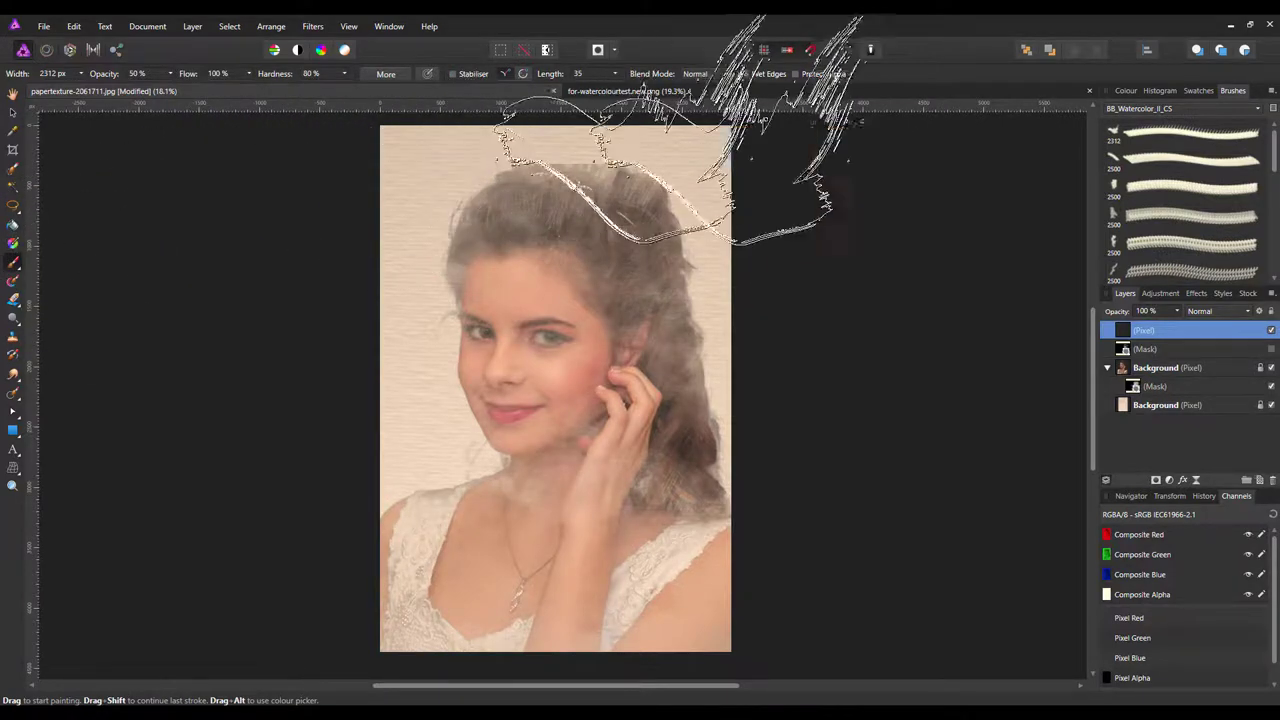
left_click(1127, 90)
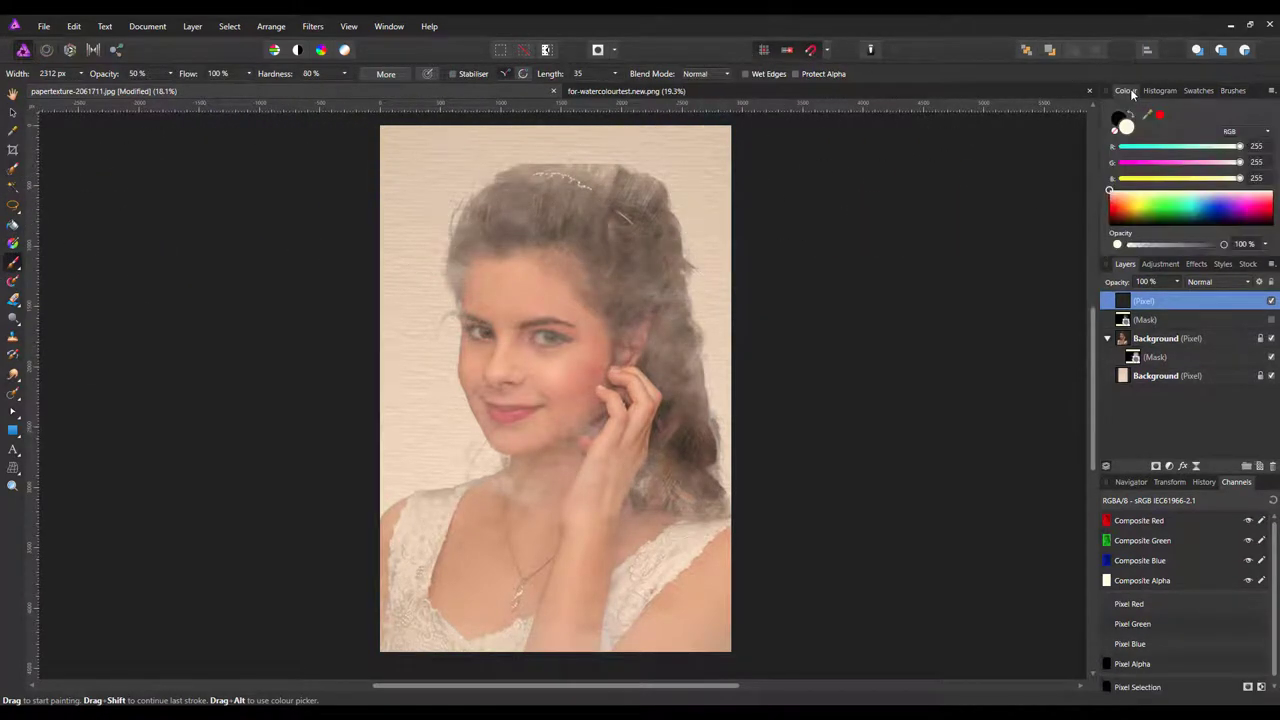
left_click(1128, 207)
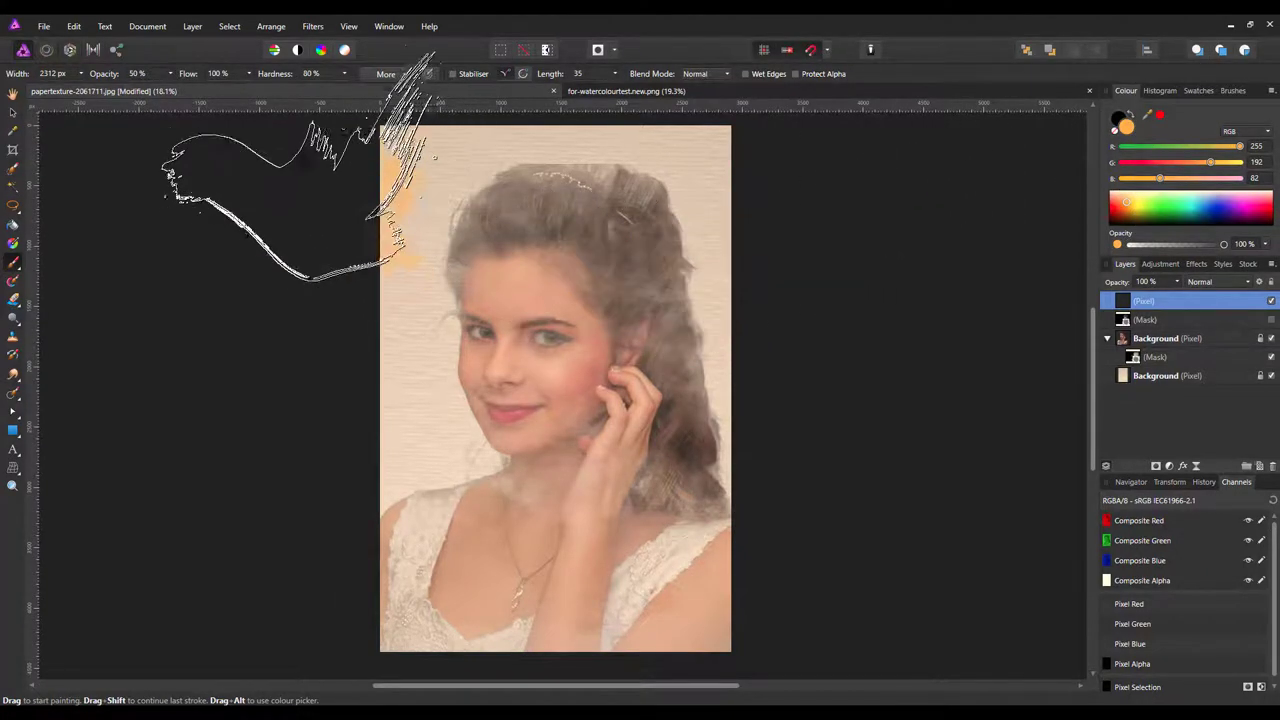
left_click(170, 73)
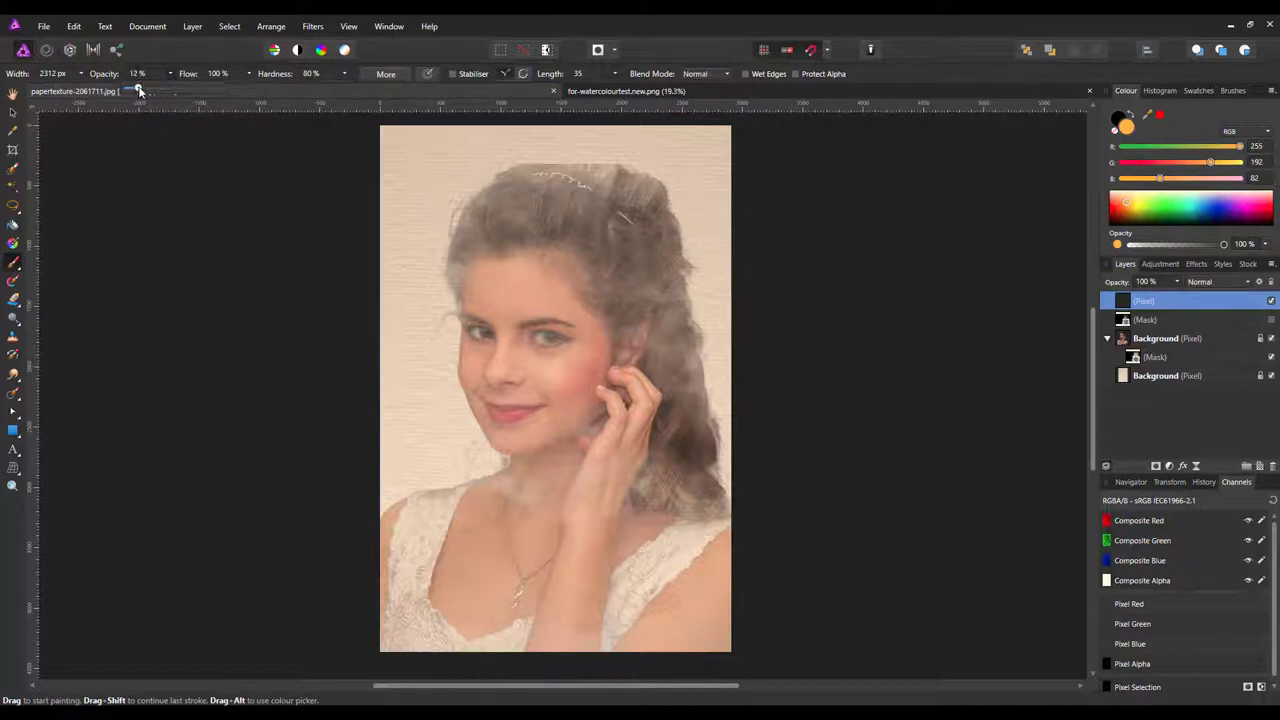
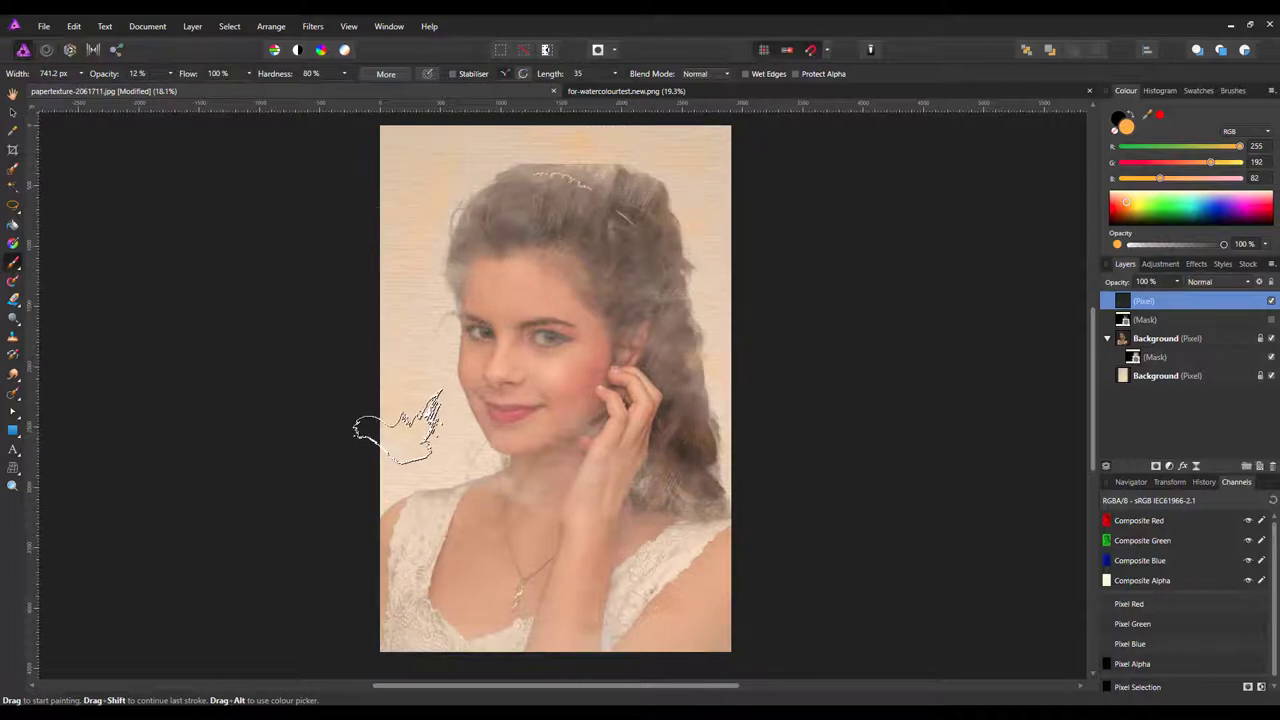
Paint a faint orange wash left of the face, then load a large pink watercolour brush
mouse_move(394, 392)
left_mouse_down()
mouse_move(403, 290)
mouse_move(416, 343)
mouse_move(418, 435)
left_mouse_up()
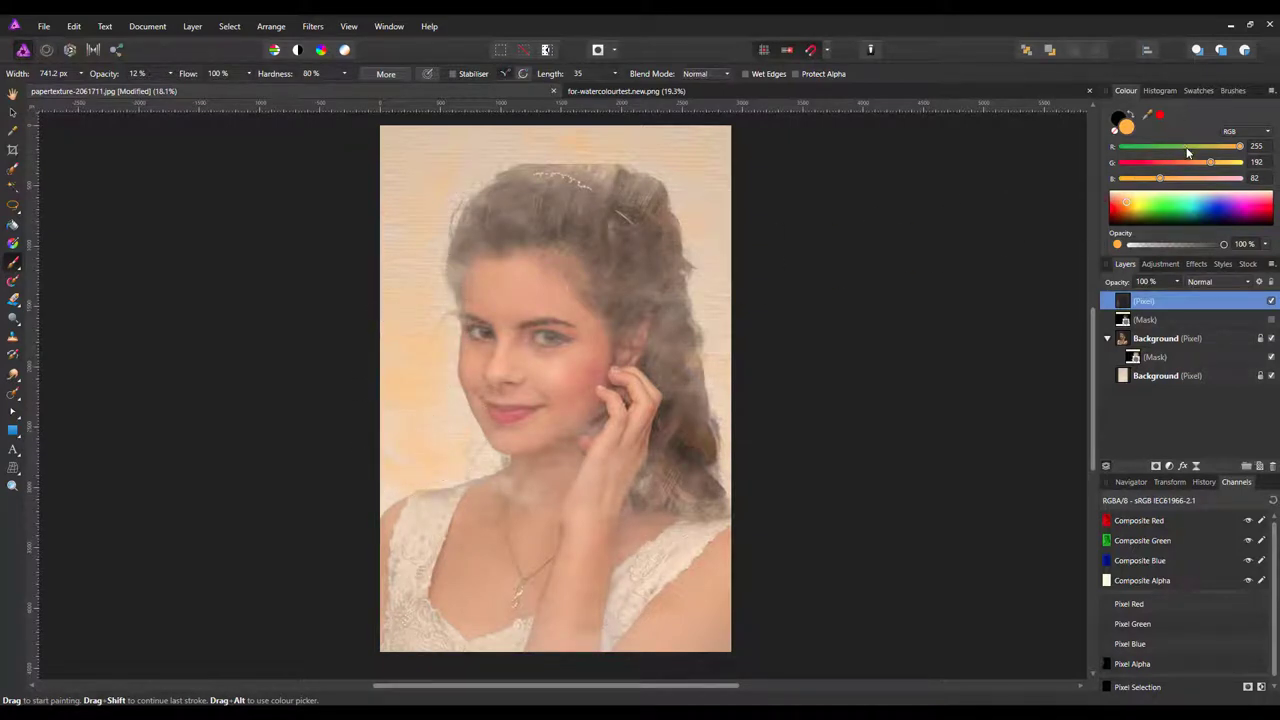
left_click(1233, 91)
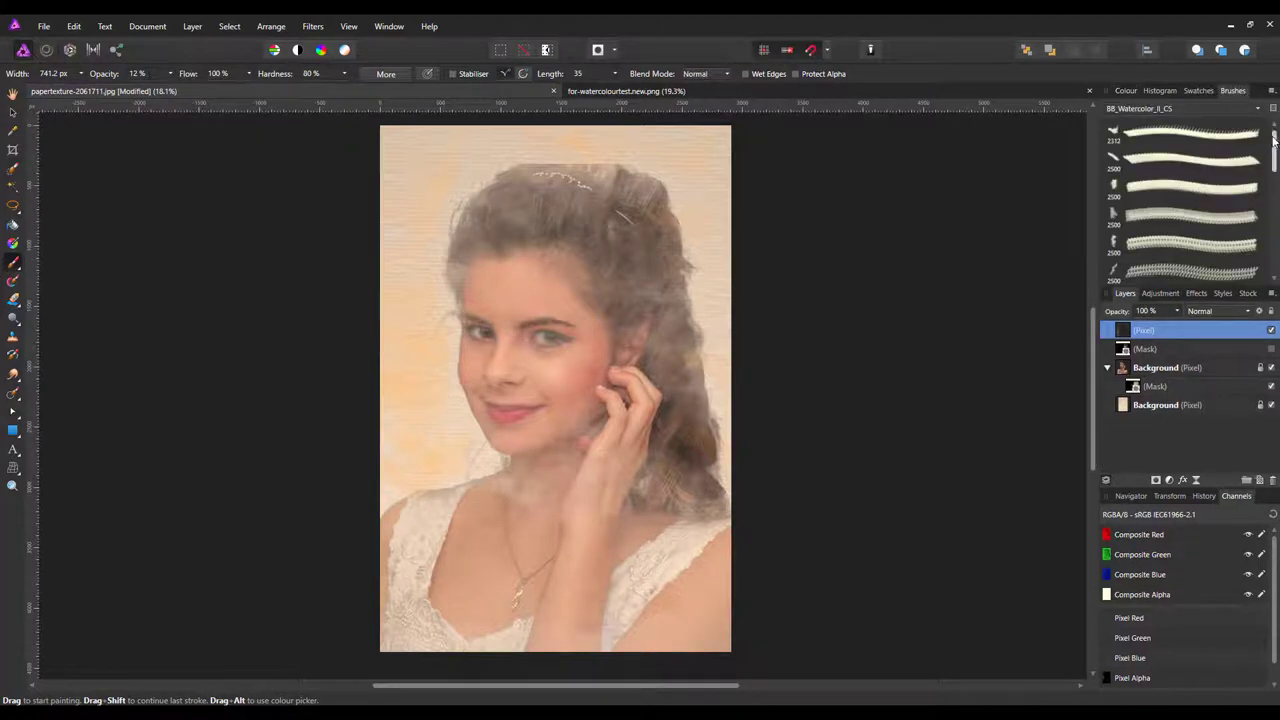
scroll(1275, 160, "down", 2)
scroll(1226, 224, "down", 4)
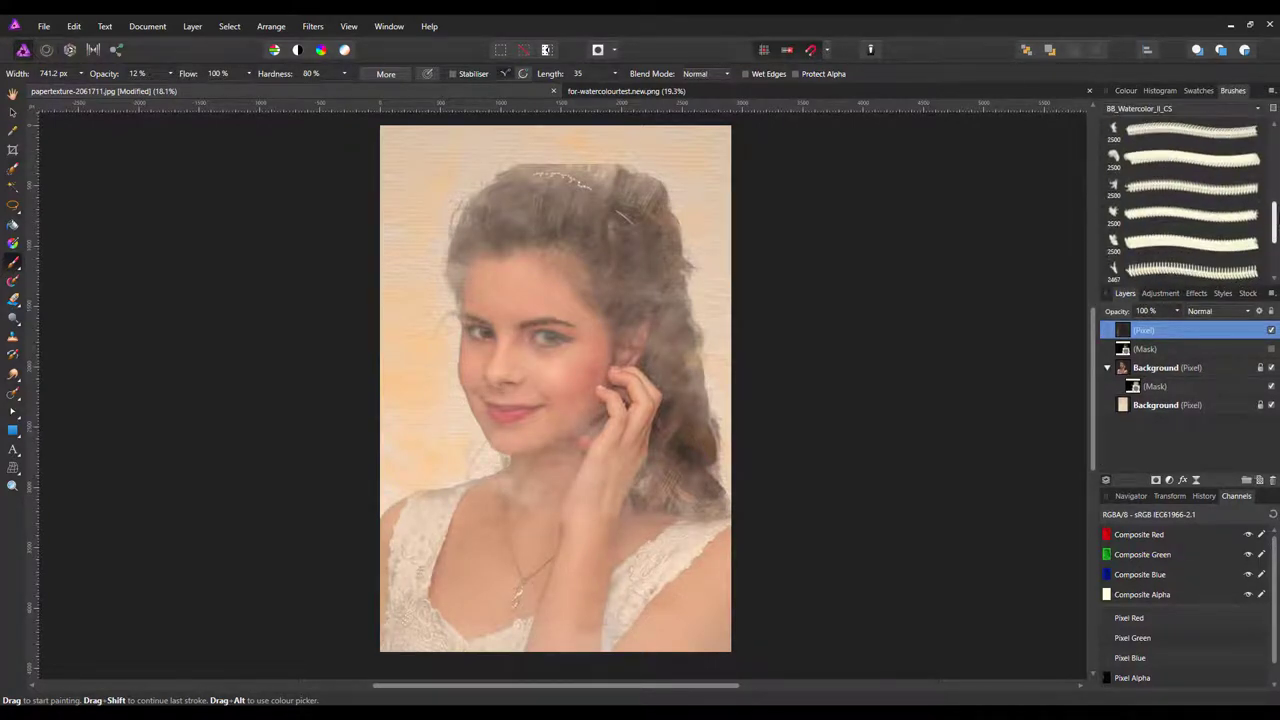
left_click(1195, 240)
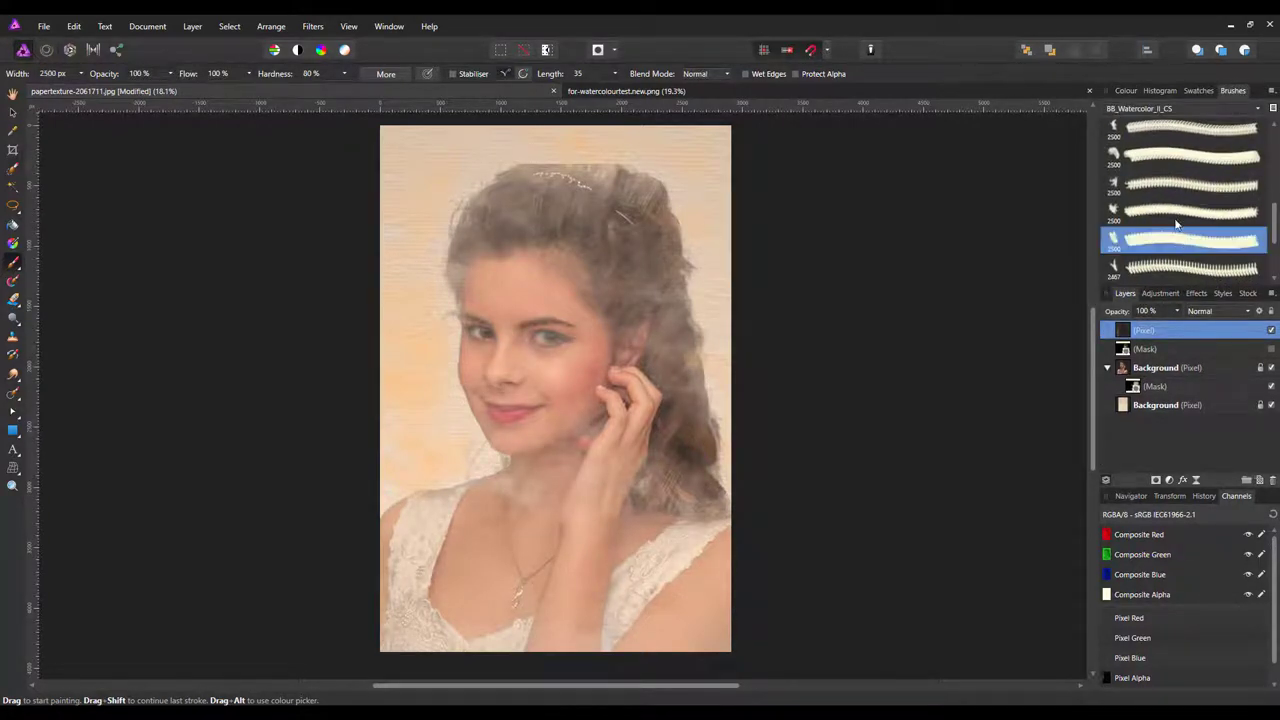
left_click(1126, 91)
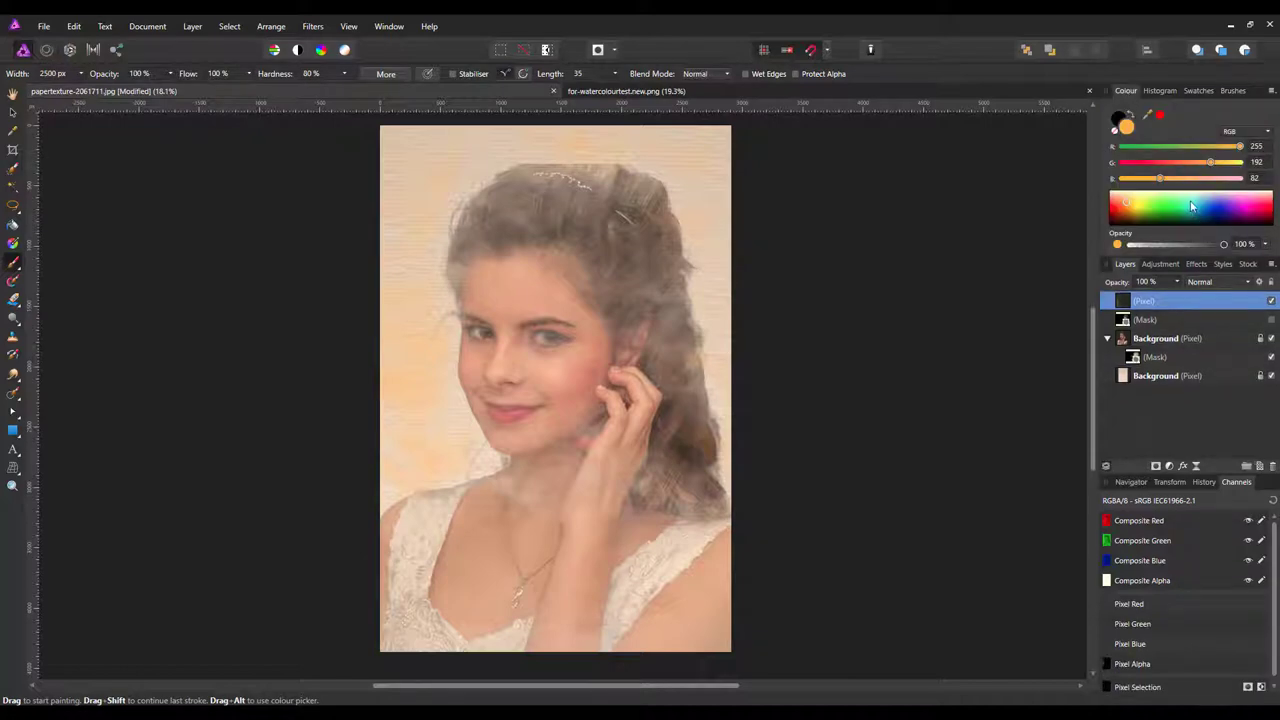
left_click(1261, 201)
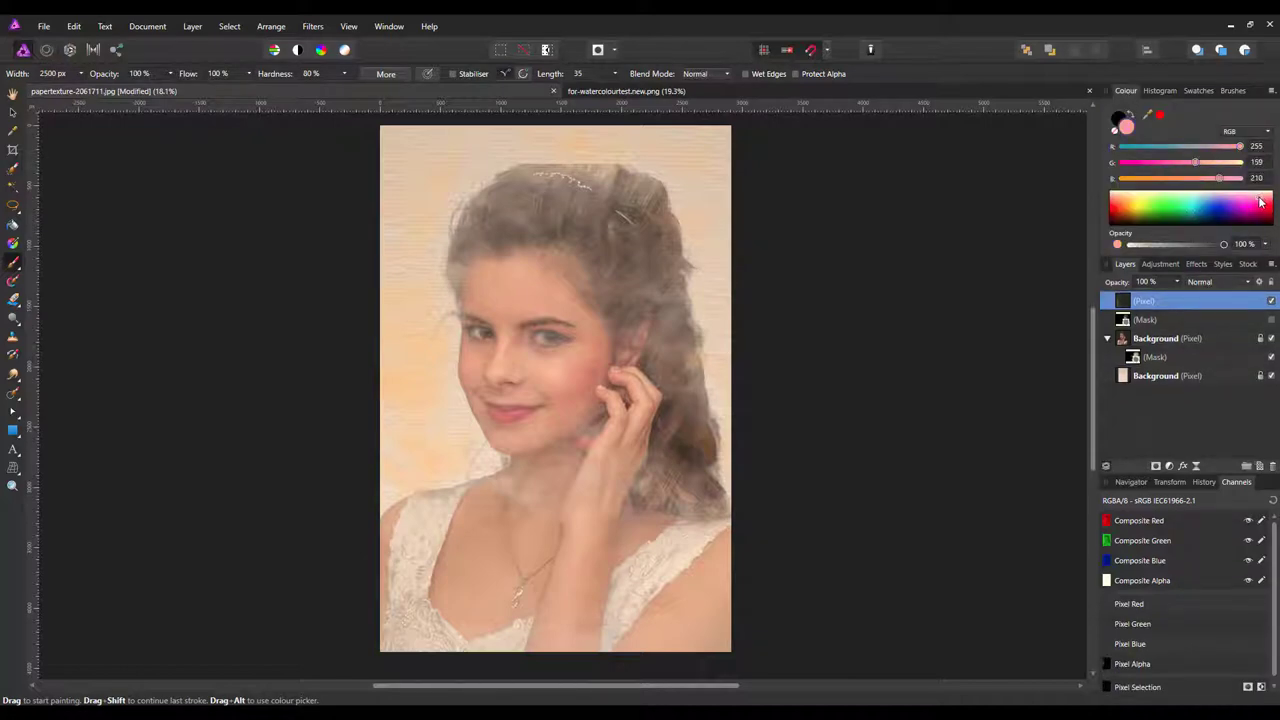
Brush soft pink washes at 18% opacity along the face's left side
left_click_drag(620, 200, 450, 190)
key("ctrl+z")
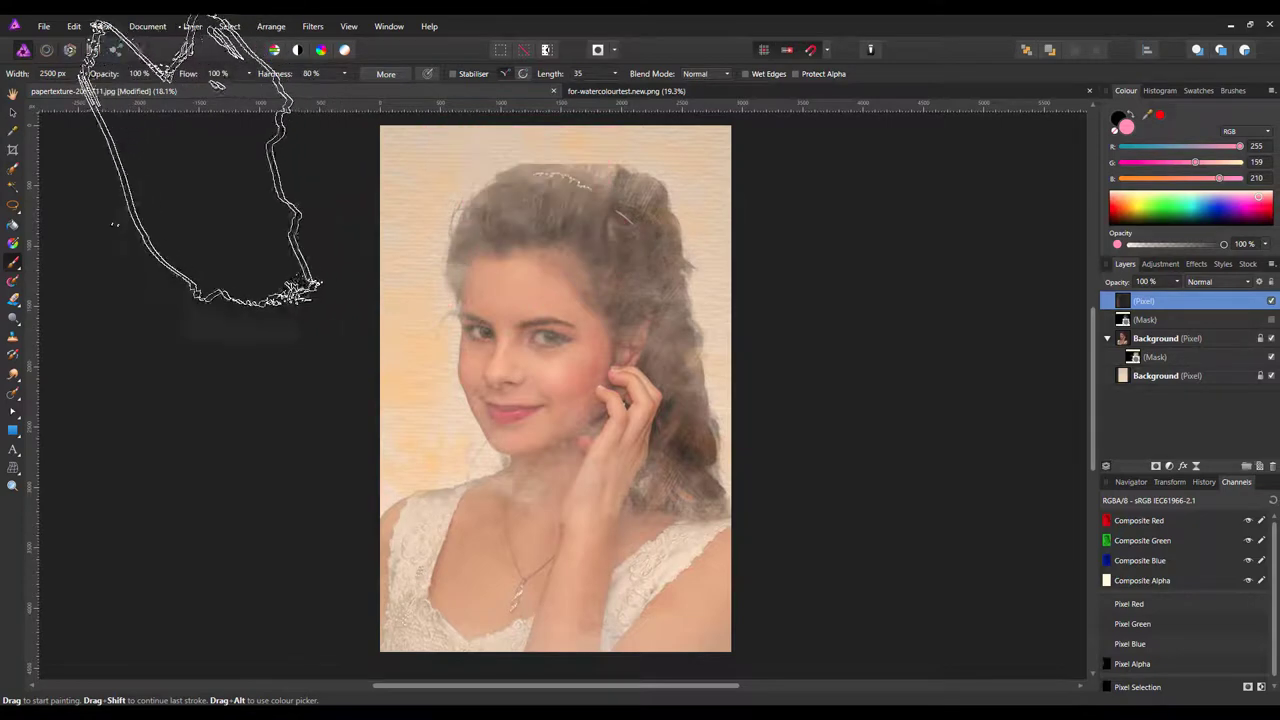
left_click(170, 73)
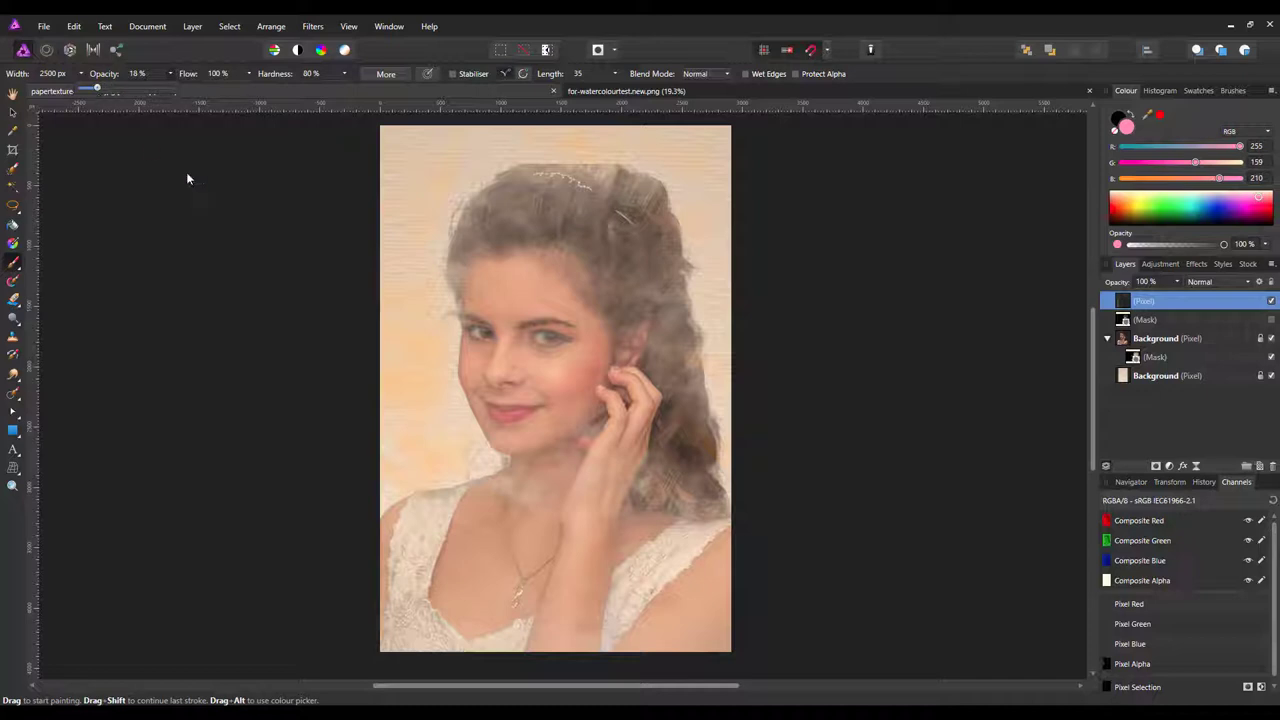
mouse_move(402, 348)
left_mouse_down()
mouse_move(404, 373)
mouse_move(394, 362)
left_mouse_up()
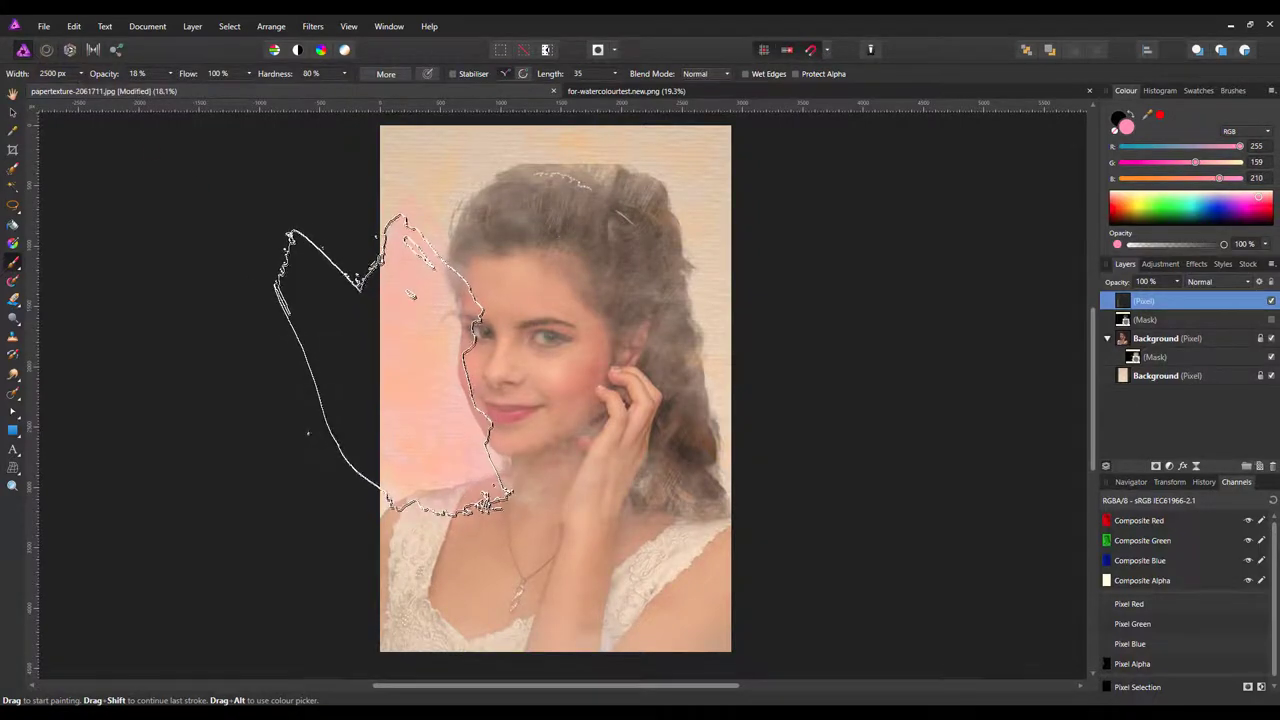
key("bracketleft")
key("bracketleft")
key("bracketleft")
key("bracketleft")
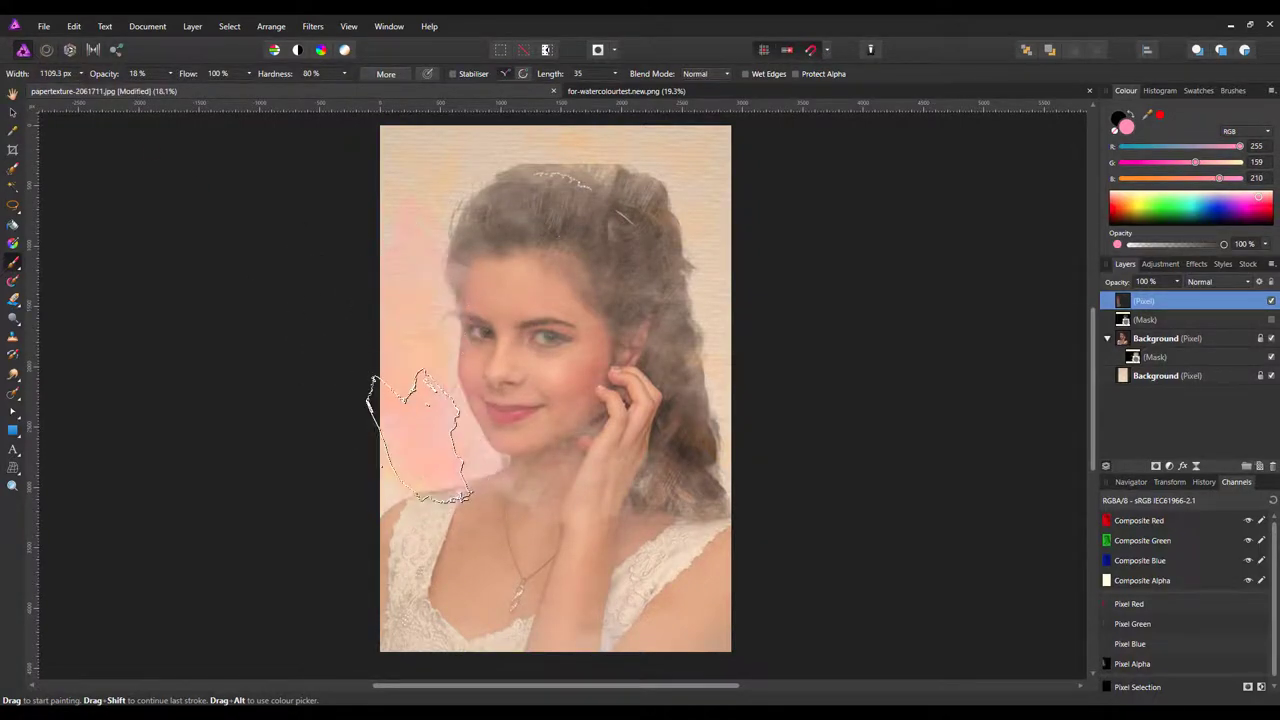
mouse_move(418, 440)
left_mouse_down()
mouse_move(390, 468)
mouse_move(454, 416)
mouse_move(422, 187)
mouse_move(405, 262)
mouse_move(423, 198)
mouse_move(550, 170)
mouse_move(651, 170)
mouse_move(696, 188)
mouse_move(716, 226)
mouse_move(744, 410)
mouse_move(754, 390)
mouse_move(744, 380)
mouse_move(752, 517)
mouse_move(738, 340)
mouse_move(693, 180)
mouse_move(649, 152)
mouse_move(531, 140)
mouse_move(489, 147)
mouse_move(434, 187)
mouse_move(382, 248)
mouse_move(369, 350)
mouse_move(327, 423)
mouse_move(383, 512)
mouse_move(405, 475)
mouse_move(379, 576)
mouse_move(369, 497)
mouse_move(395, 585)
mouse_move(387, 540)
mouse_move(481, 536)
mouse_move(705, 601)
mouse_move(818, 235)
left_mouse_up()
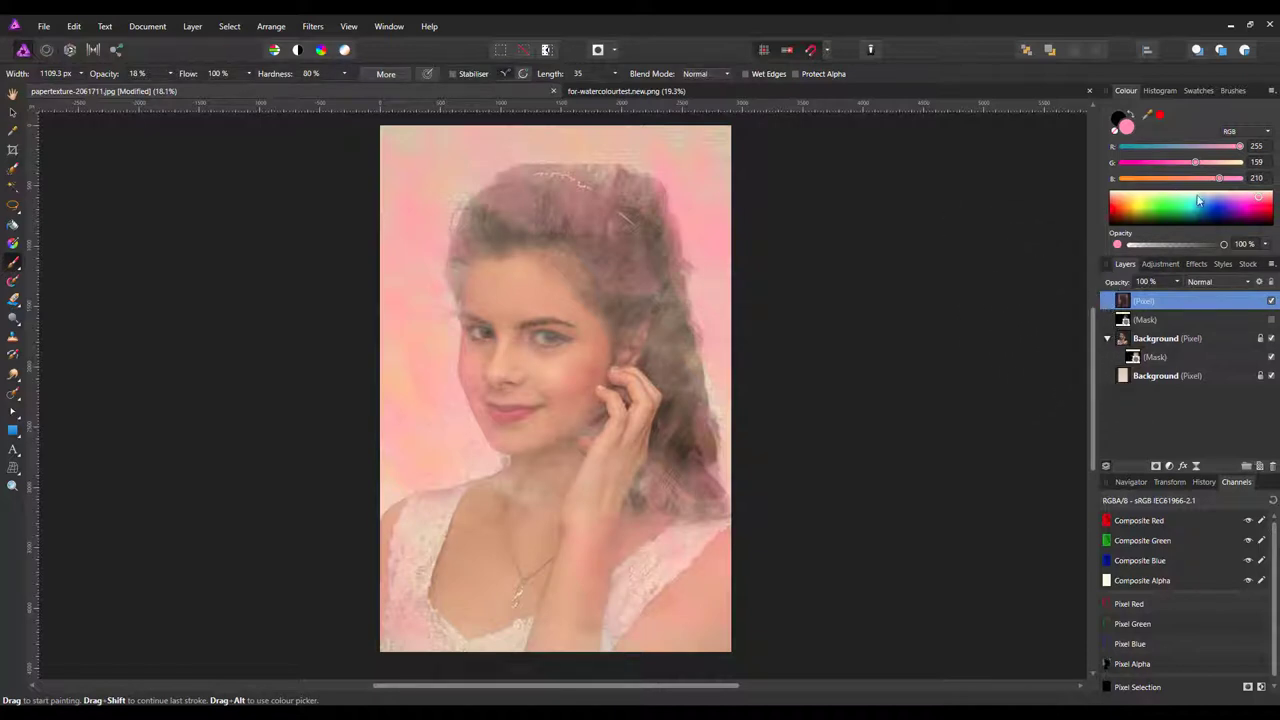
Switch to a different watercolour brush and set green as the paint colour
left_click(1233, 91)
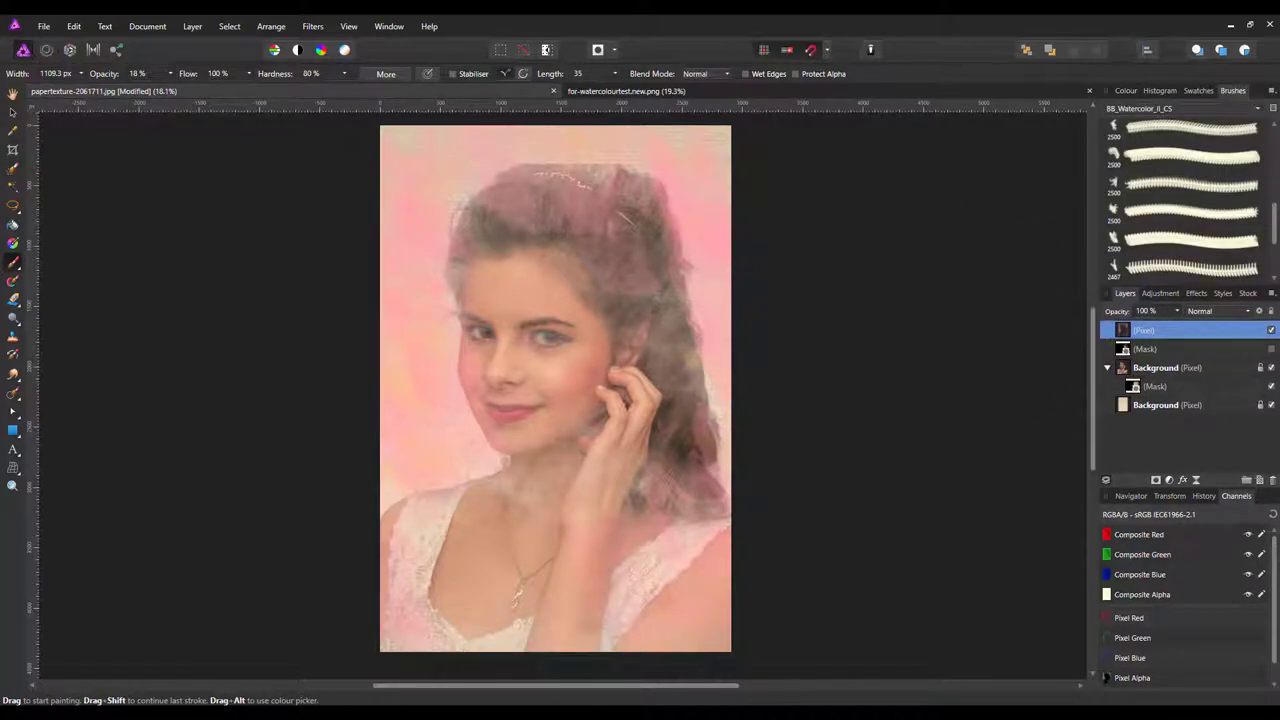
mouse_move(1275, 222)
left_mouse_down()
mouse_move(1275, 240)
mouse_move(1275, 147)
left_mouse_up()
left_click(1185, 184)
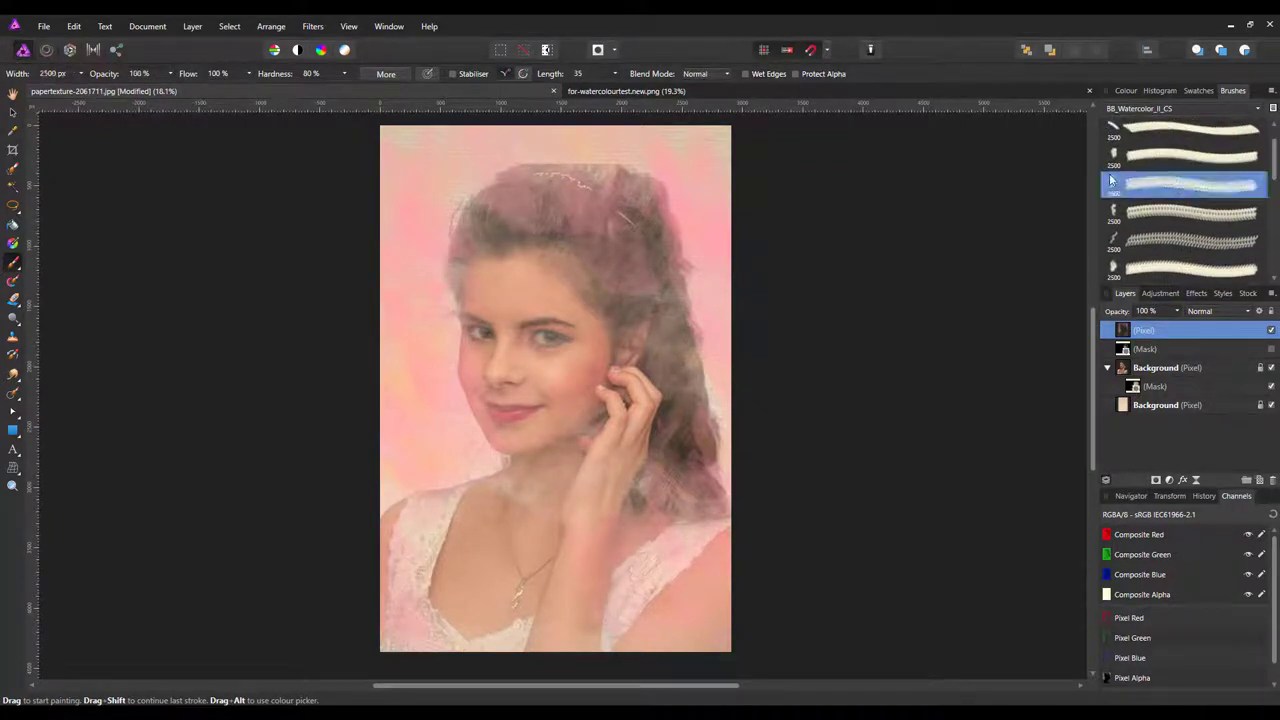
left_click(1128, 92)
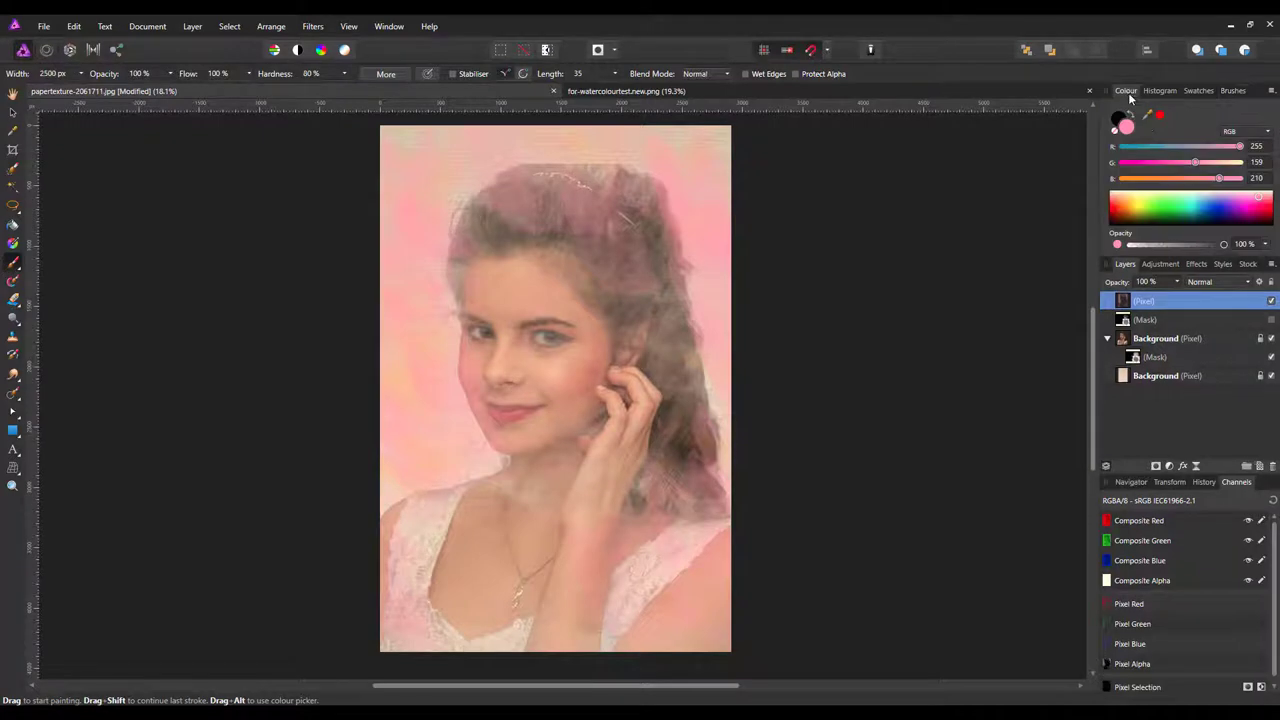
left_click(1176, 205)
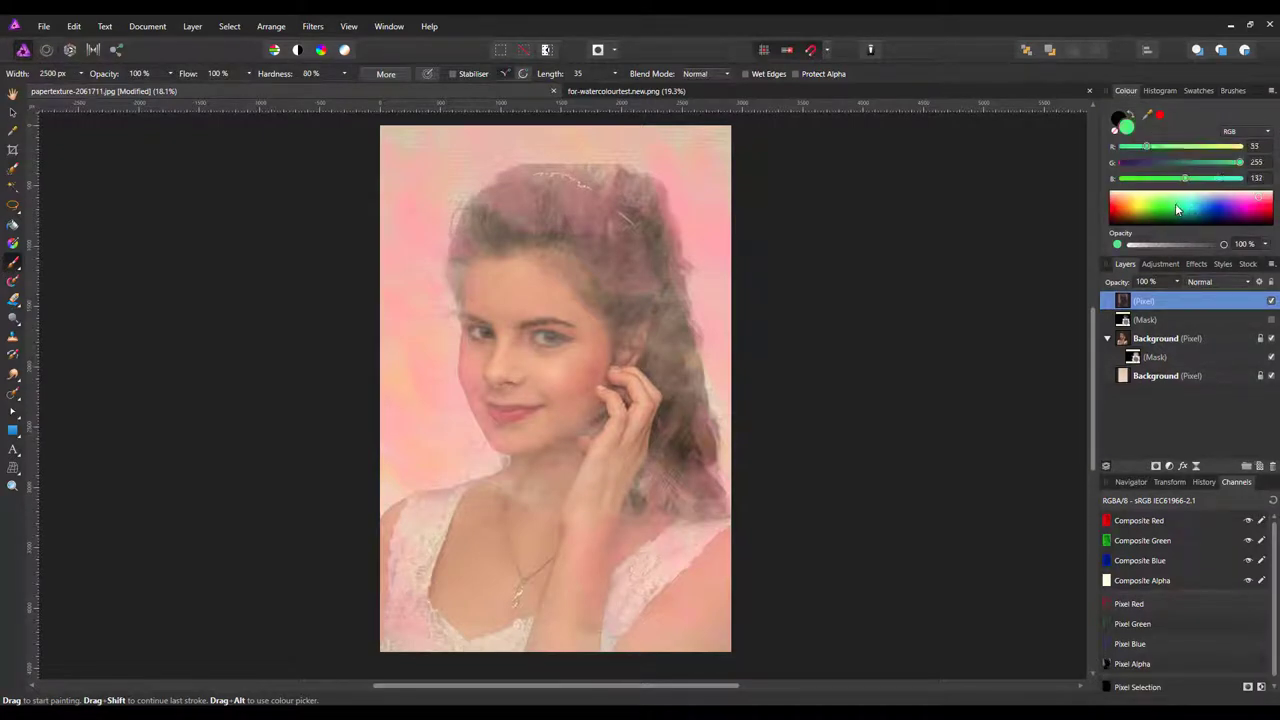
Paint green washes at 19% opacity up the portrait's left side
mouse_move(670, 143)
left_mouse_down()
mouse_move(590, 130)
mouse_move(450, 190)
left_mouse_up()
key("ctrl+z")
left_click(170, 73)
left_click_drag(109, 90, 98, 90)
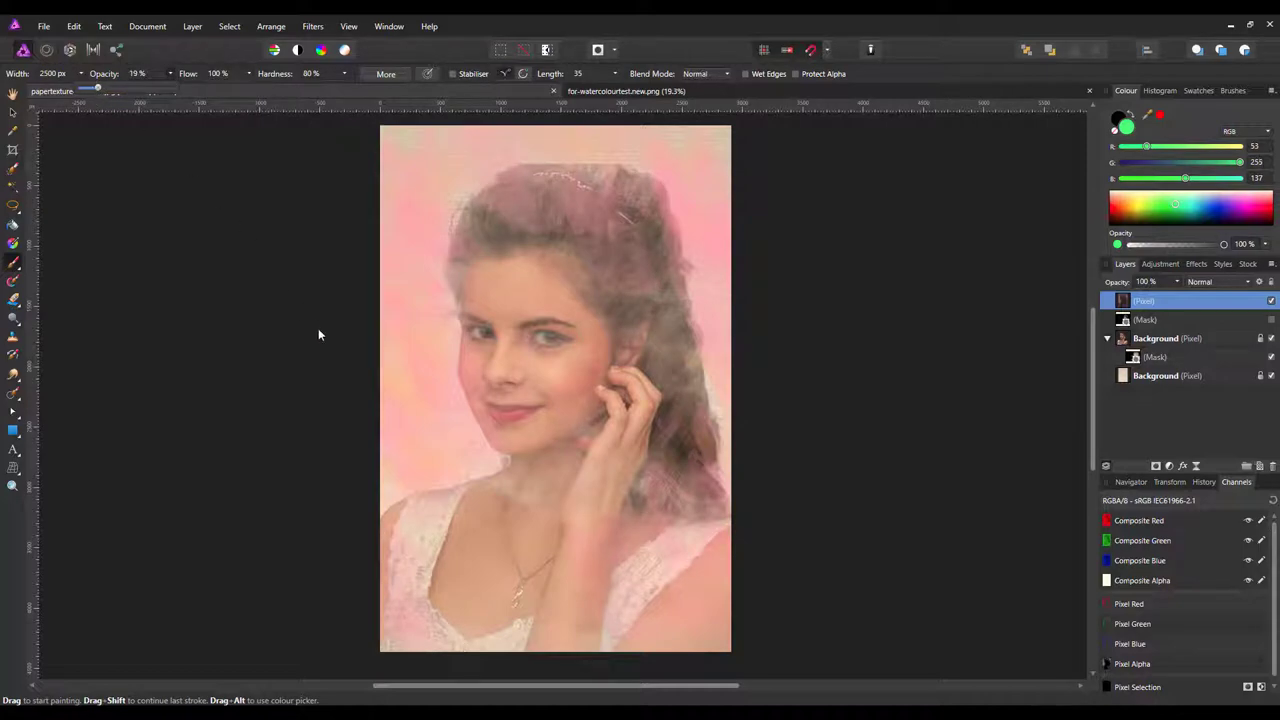
left_click_drag(404, 376, 404, 365)
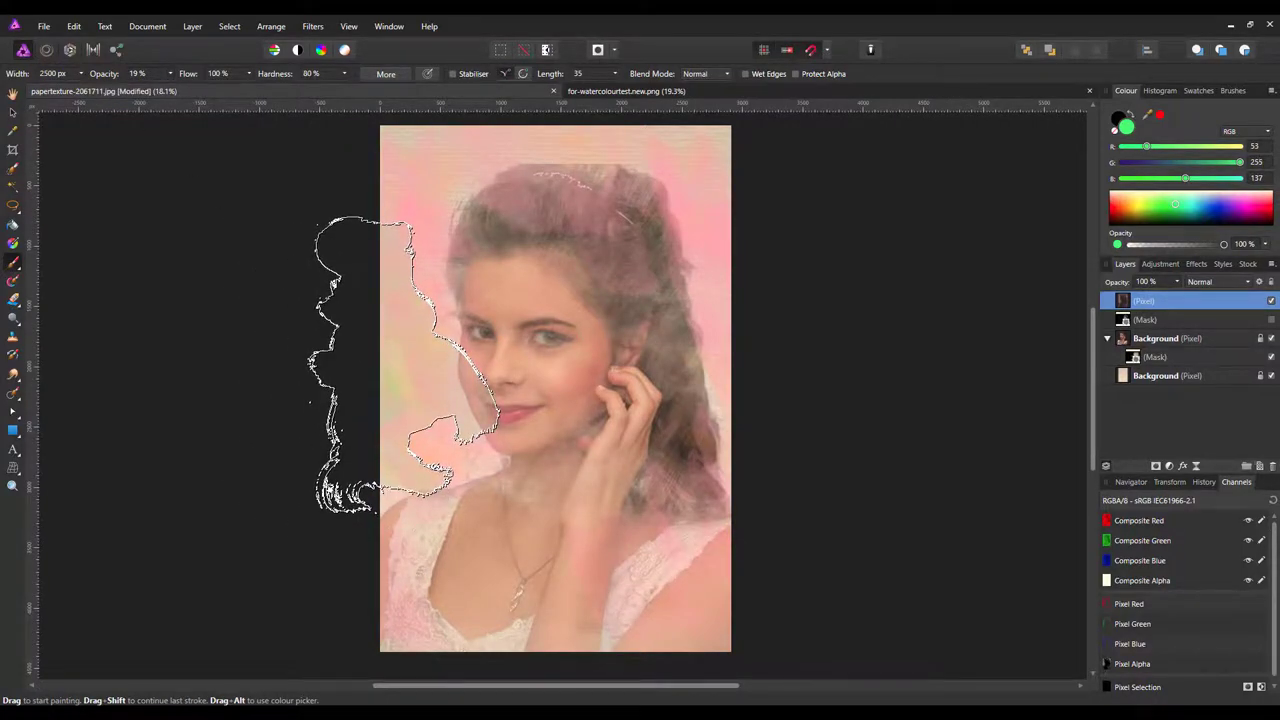
key("bracketleft")
key("bracketleft")
key("bracketleft")
key("bracketleft")
key("bracketleft")
key("bracketleft")
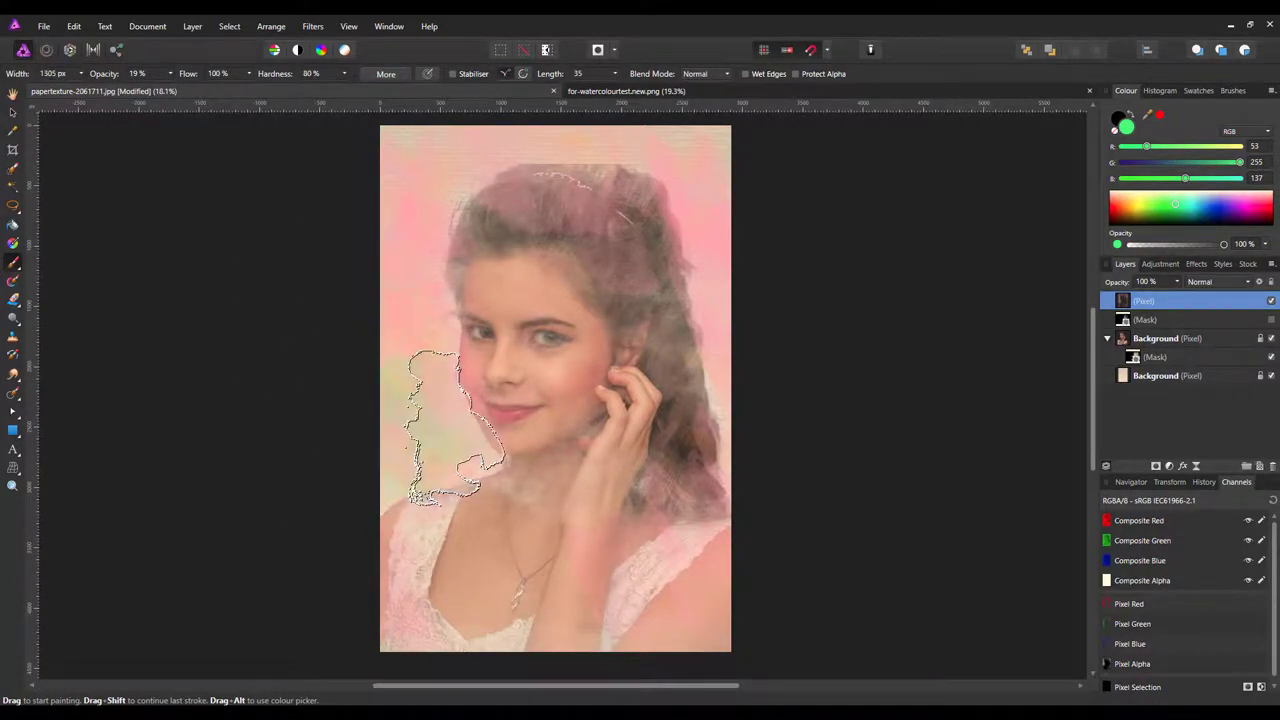
mouse_move(455, 428)
left_mouse_down()
mouse_move(394, 198)
mouse_move(404, 194)
mouse_move(409, 239)
mouse_move(409, 212)
mouse_move(447, 160)
mouse_move(619, 146)
mouse_move(714, 178)
mouse_move(751, 415)
mouse_move(726, 192)
mouse_move(686, 156)
mouse_move(471, 132)
mouse_move(447, 171)
mouse_move(370, 437)
left_mouse_up()
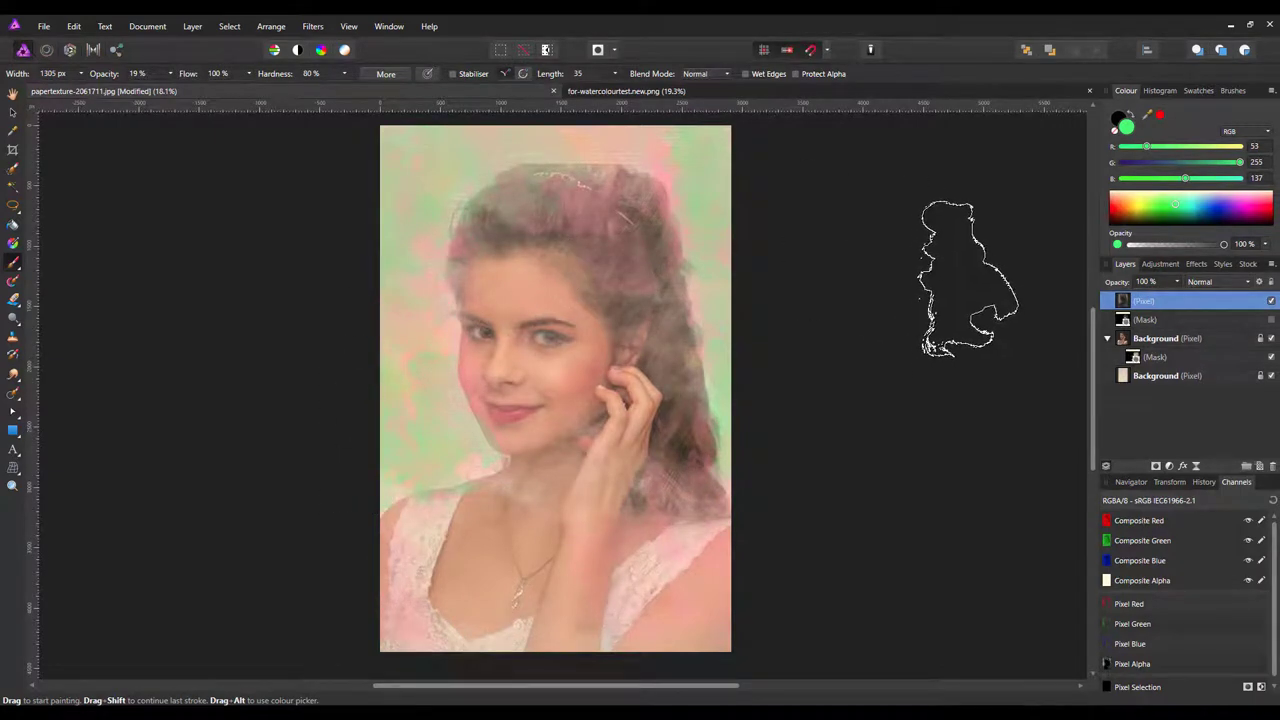
Drag the Mask layer onto the Pixel paint layer to nest it as a child mask
left_click(1192, 318)
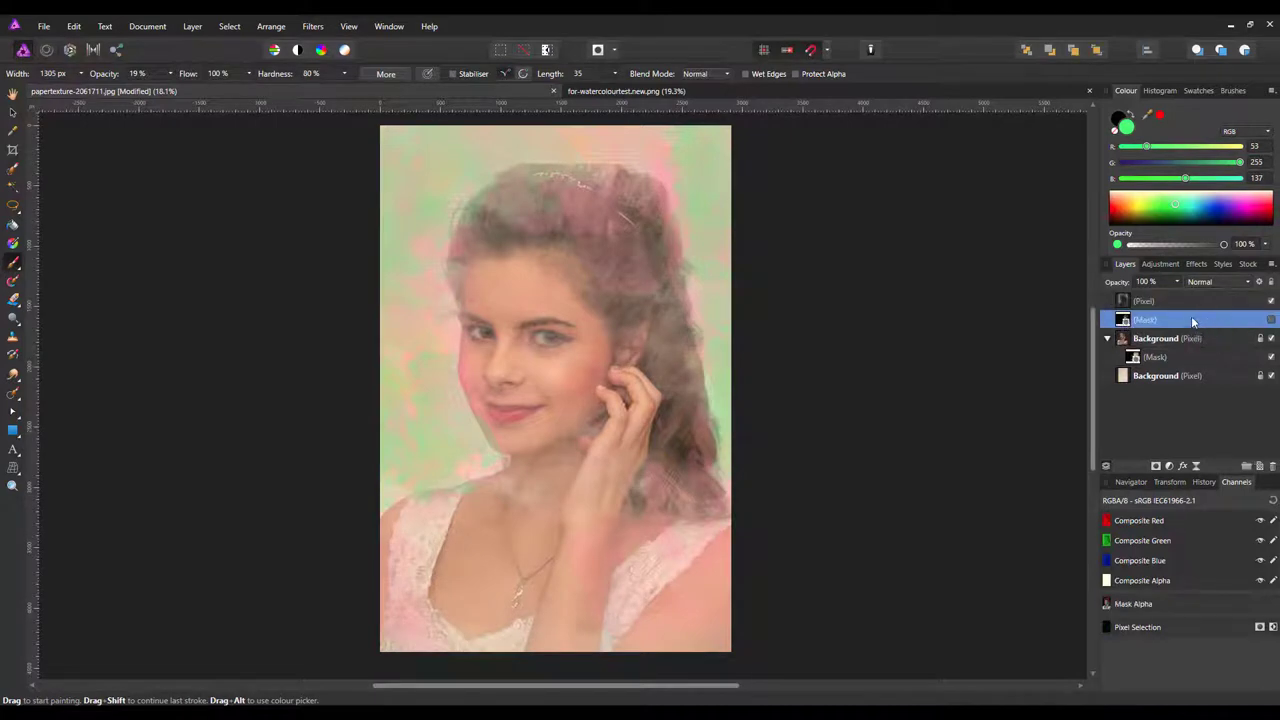
left_click(1271, 320)
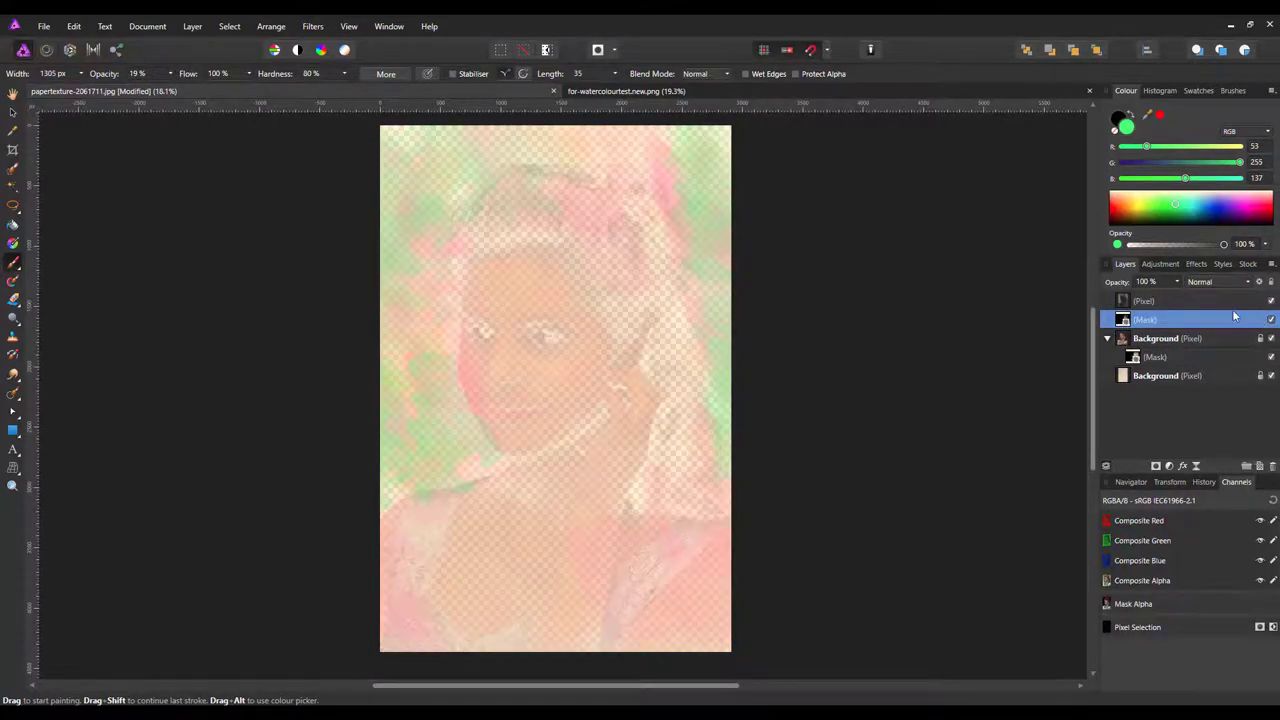
left_click_drag(1162, 322, 1172, 308)
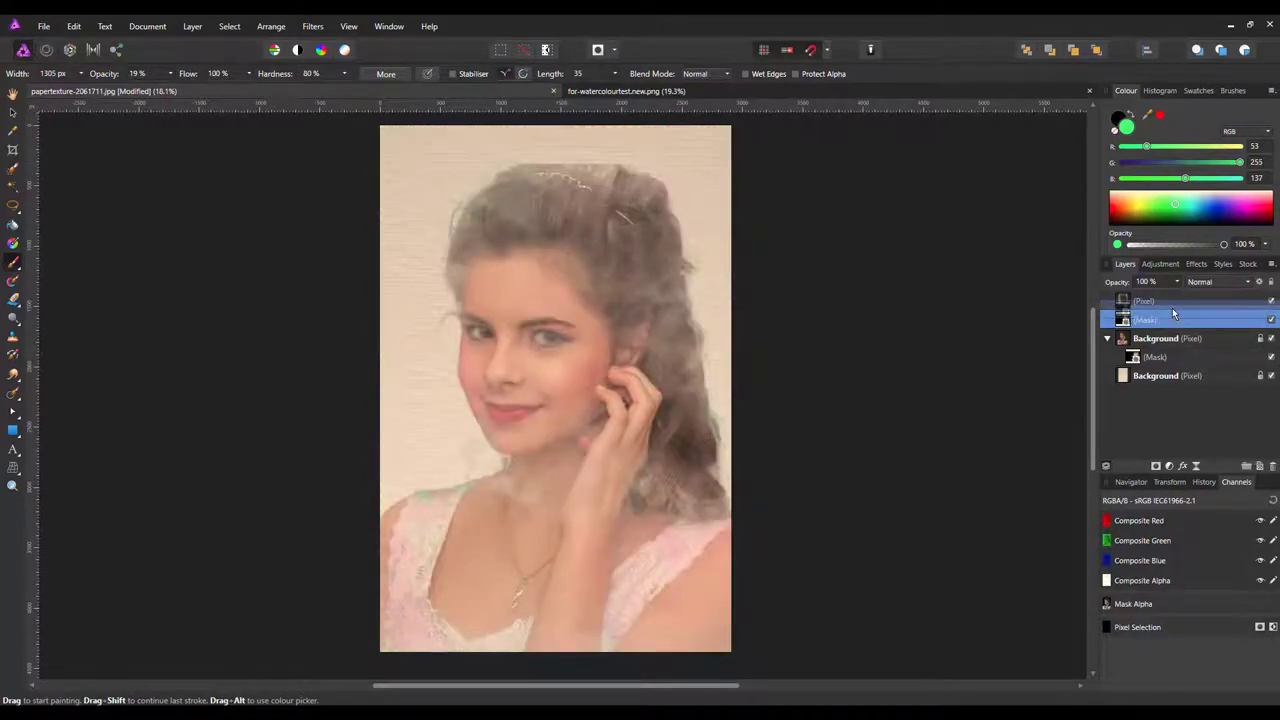
left_click_drag(1172, 308, 1172, 302)
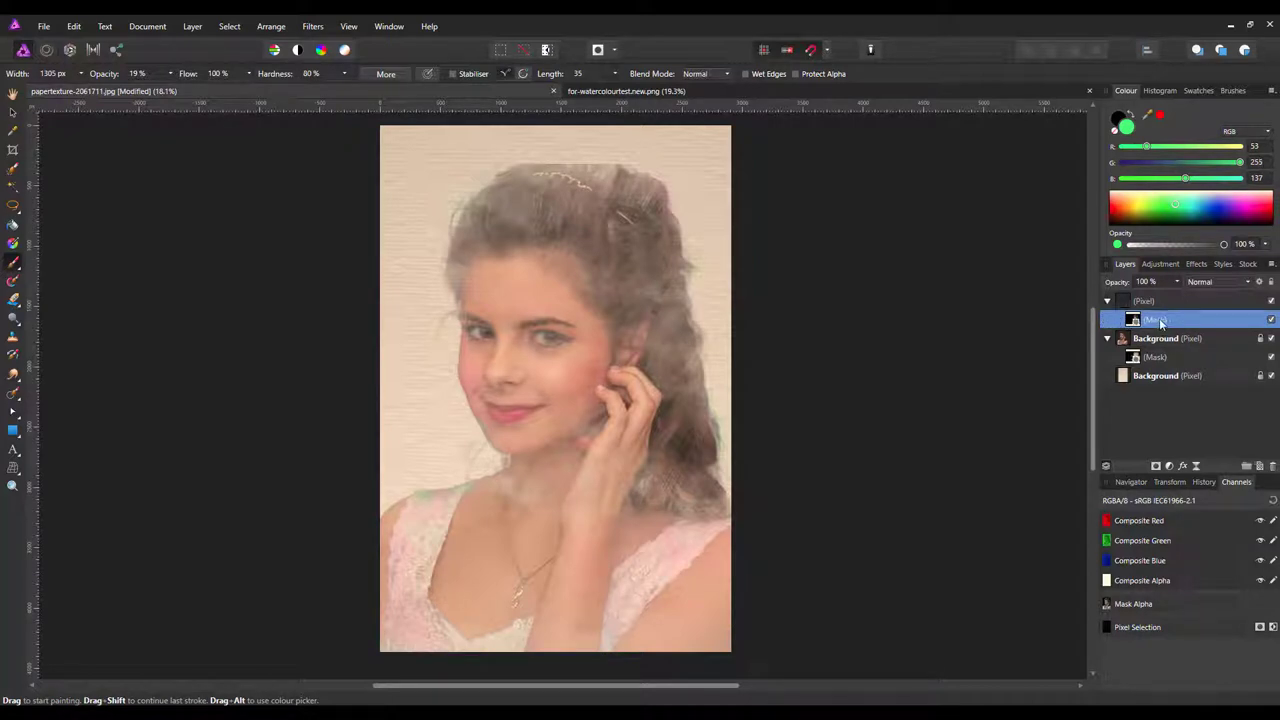
left_click(1109, 298)
left_click(1109, 298)
left_click(1168, 302)
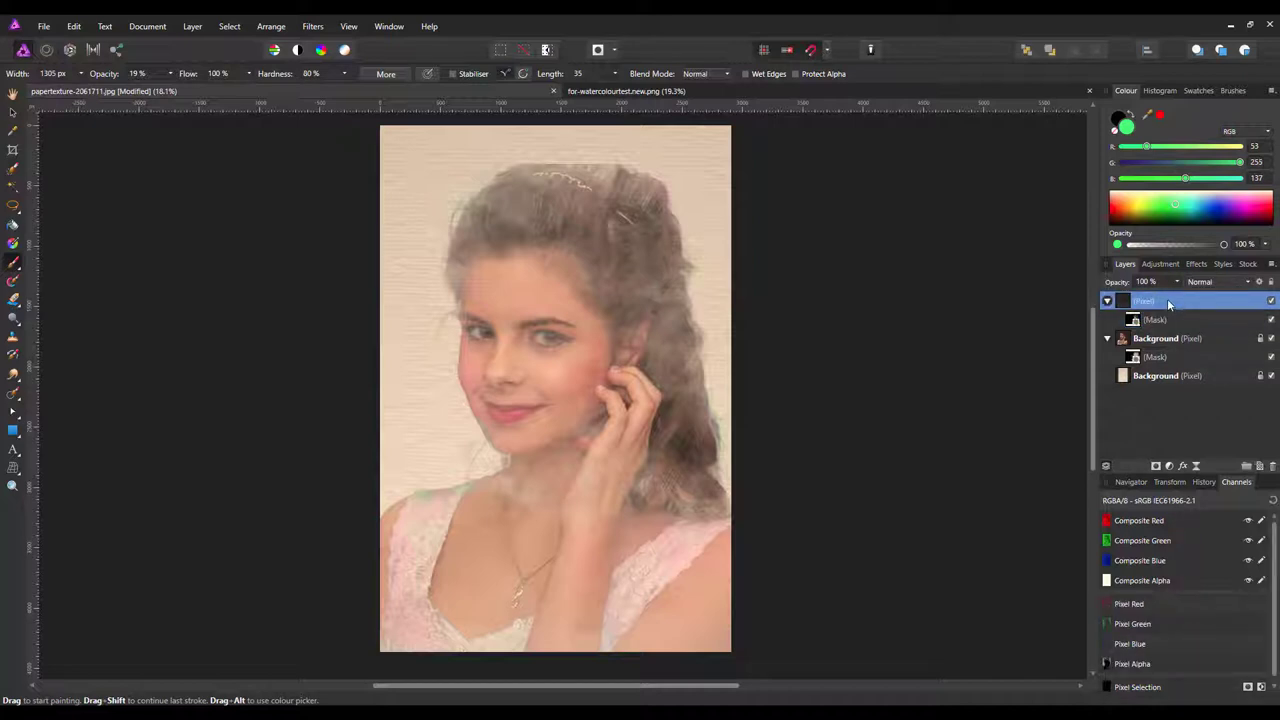
left_click(1250, 284)
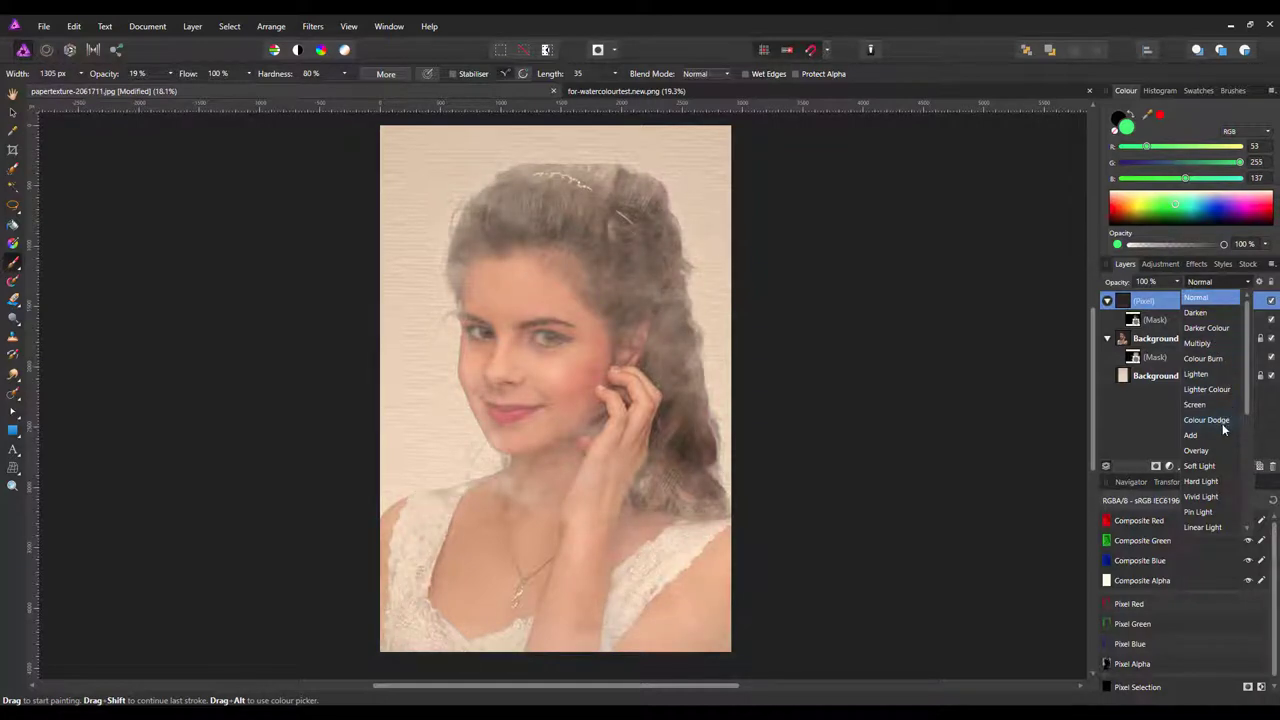
scroll(1221, 425, "down", 3)
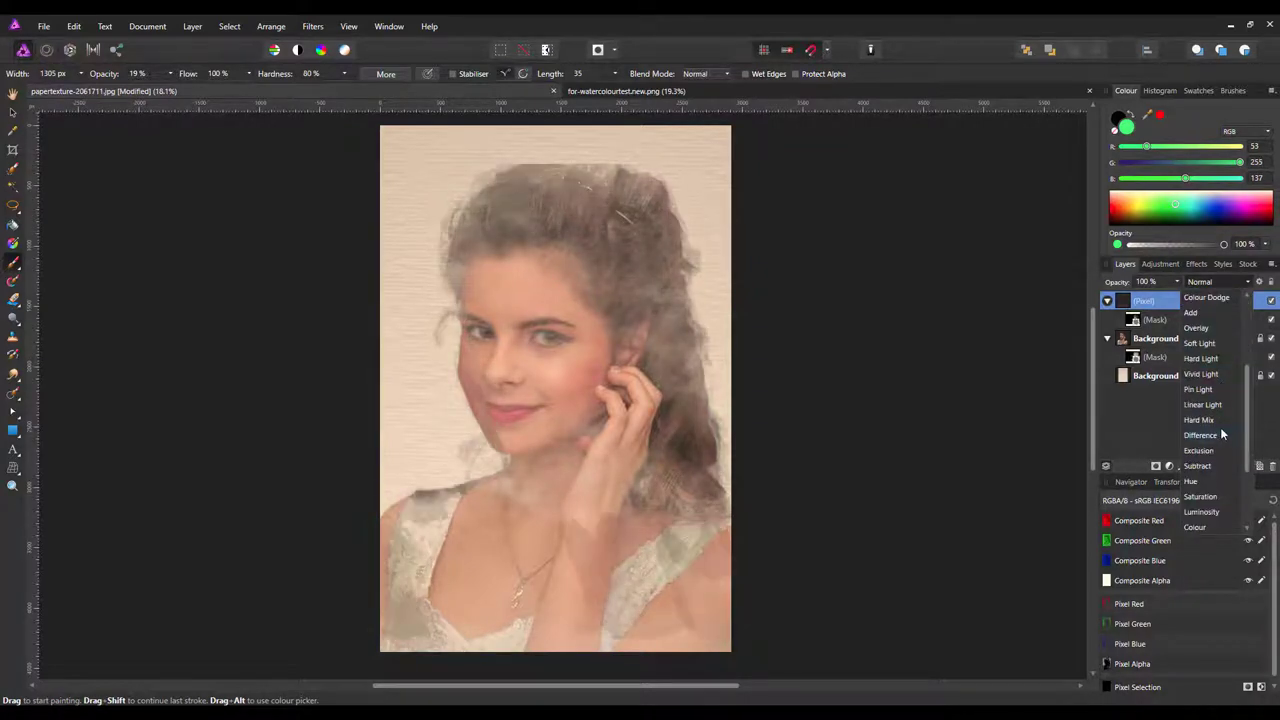
scroll(1220, 430, "down", 3)
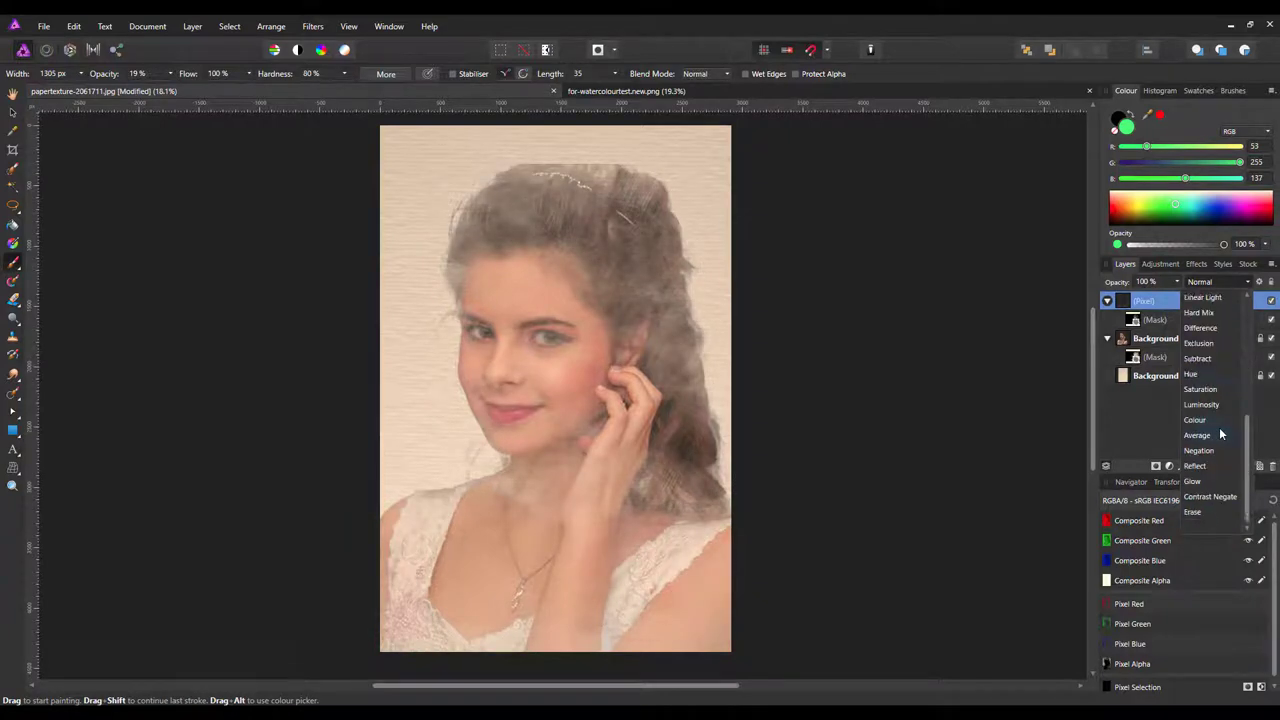
scroll(1218, 425, "up", 6)
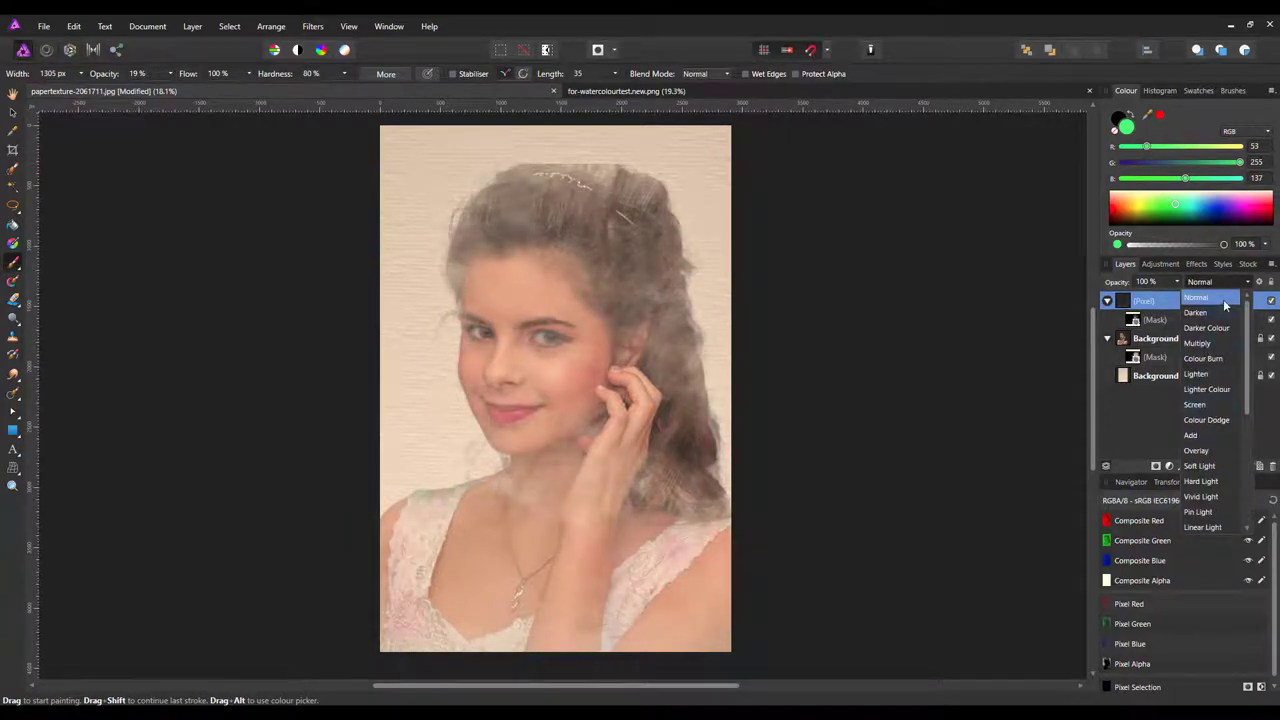
left_click(1223, 299)
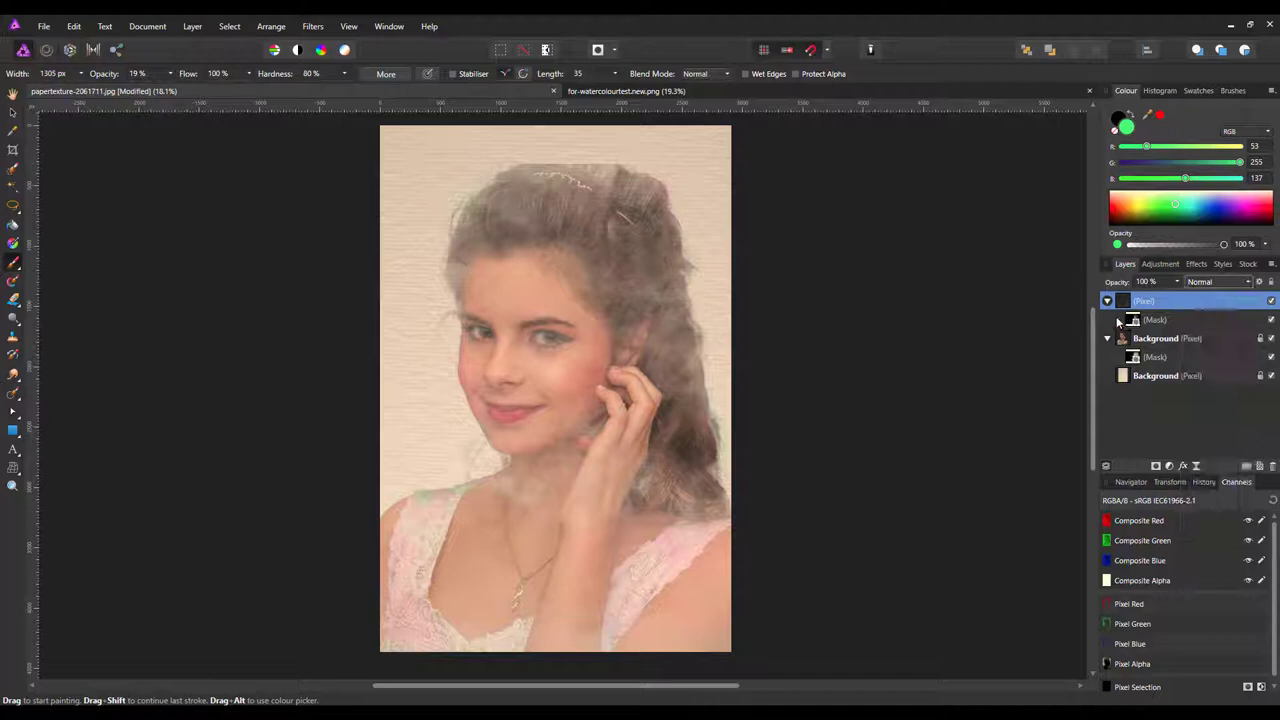
left_click(1196, 320)
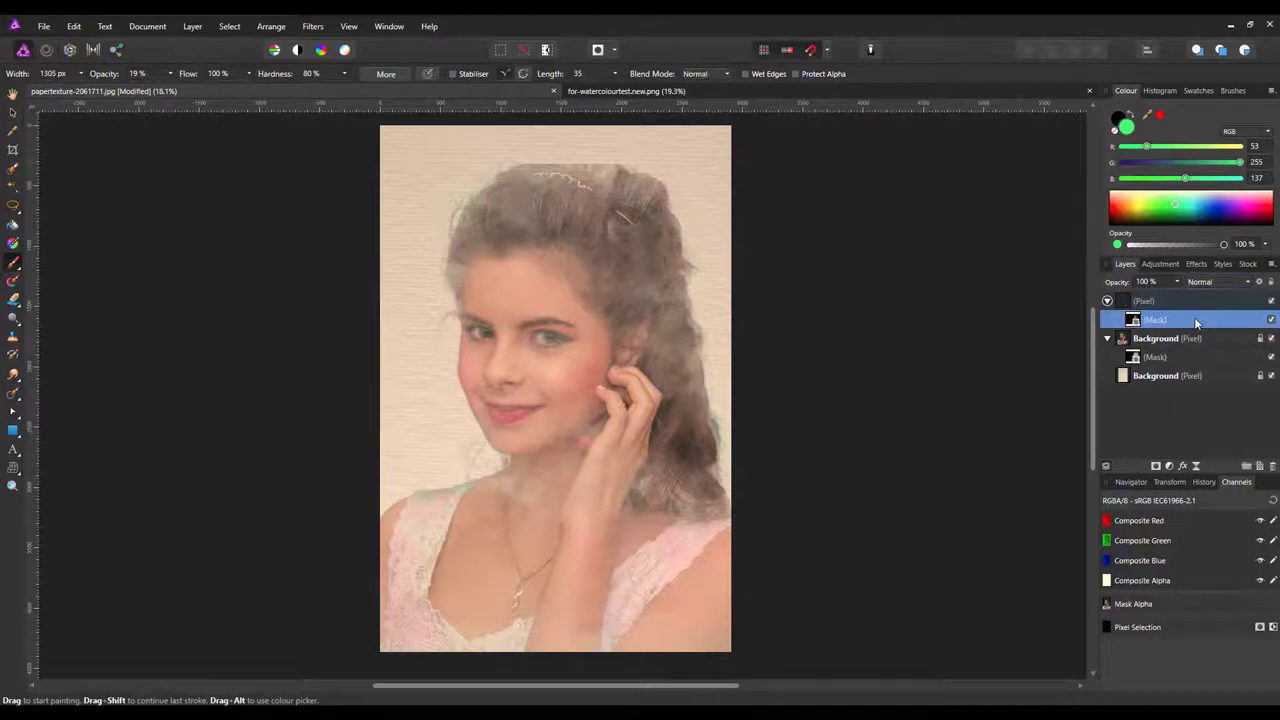
left_click(1273, 320)
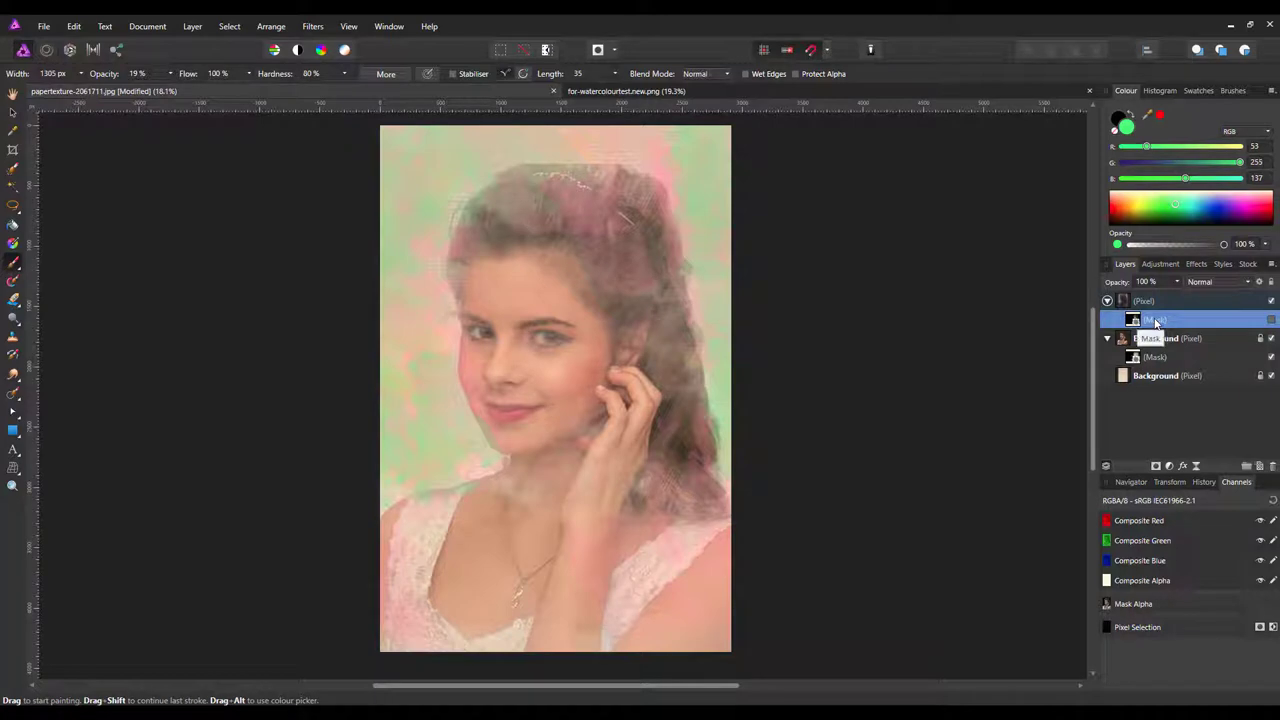
left_click(1271, 320)
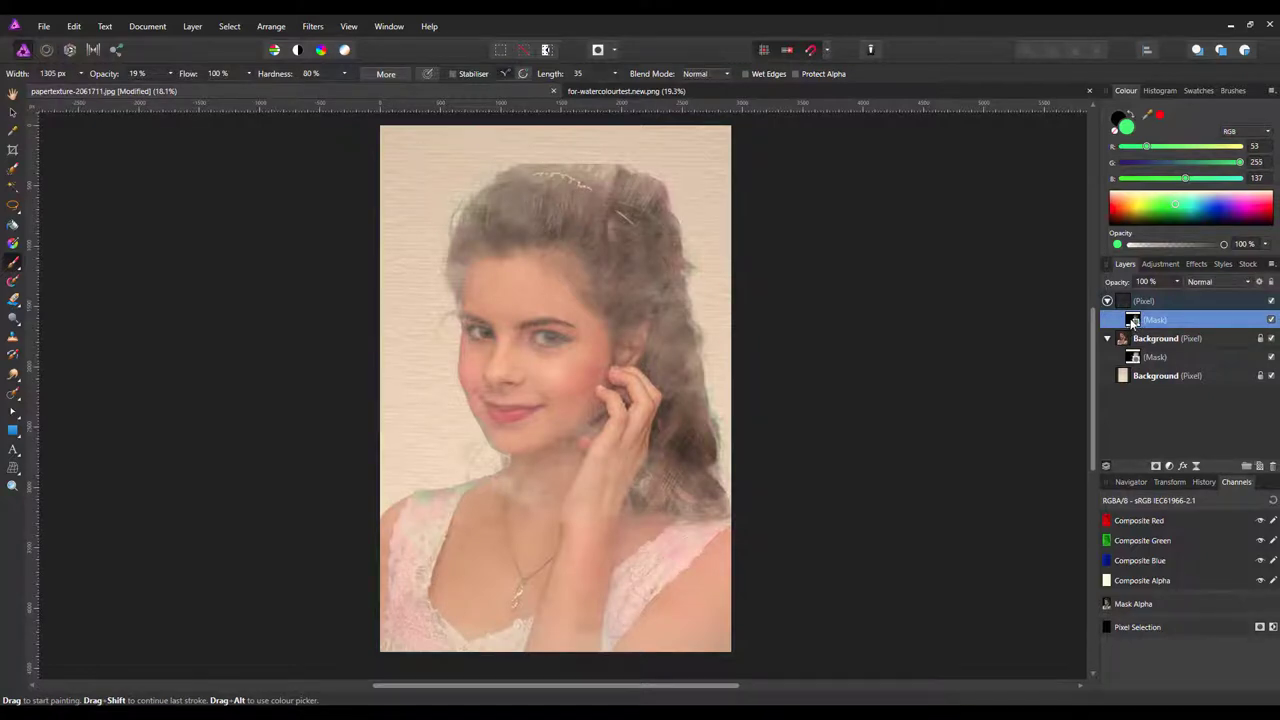
Invert the Pixel layer's mask with Layer > Invert, then select the collapsed Pixel layer
left_click(190, 28)
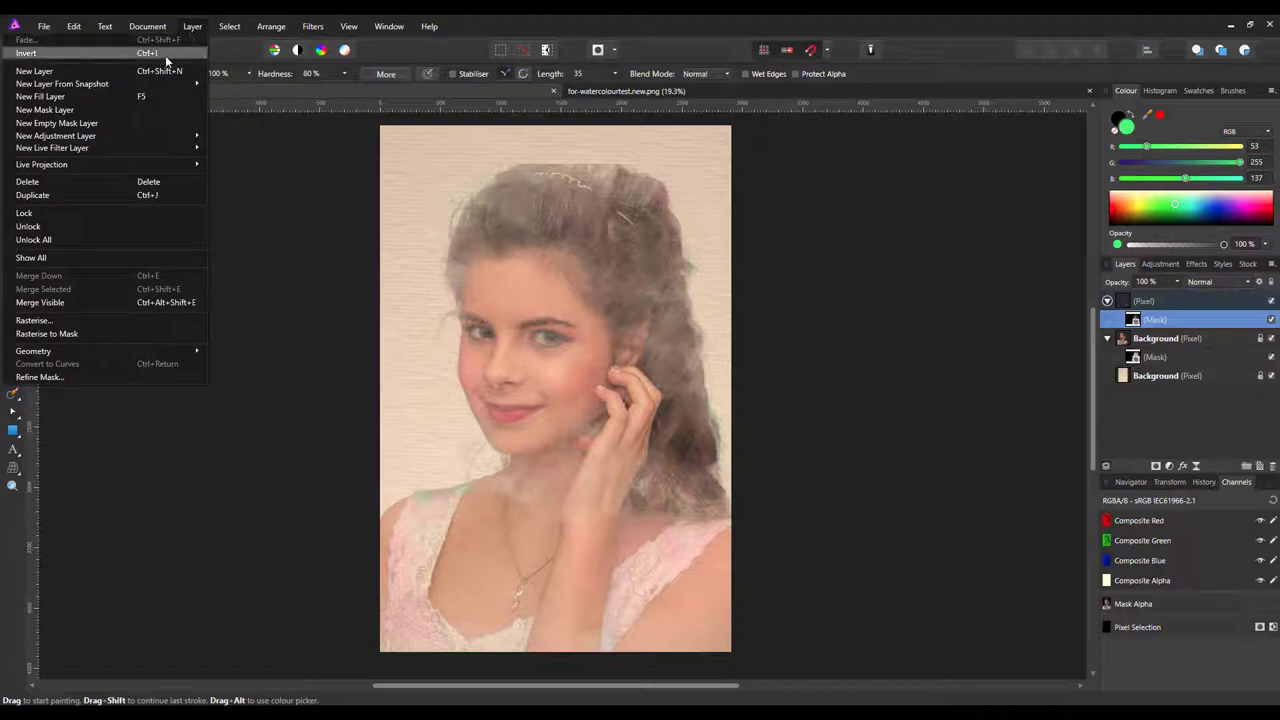
left_click(40, 53)
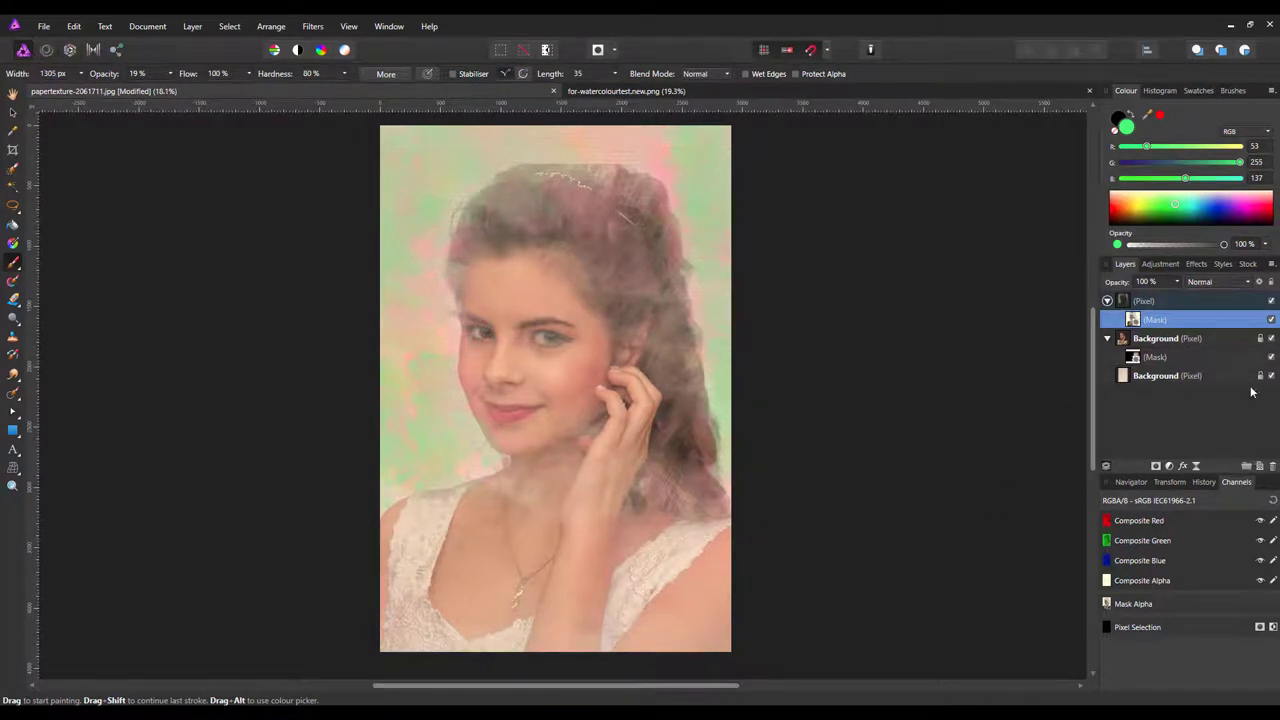
left_click(1107, 302)
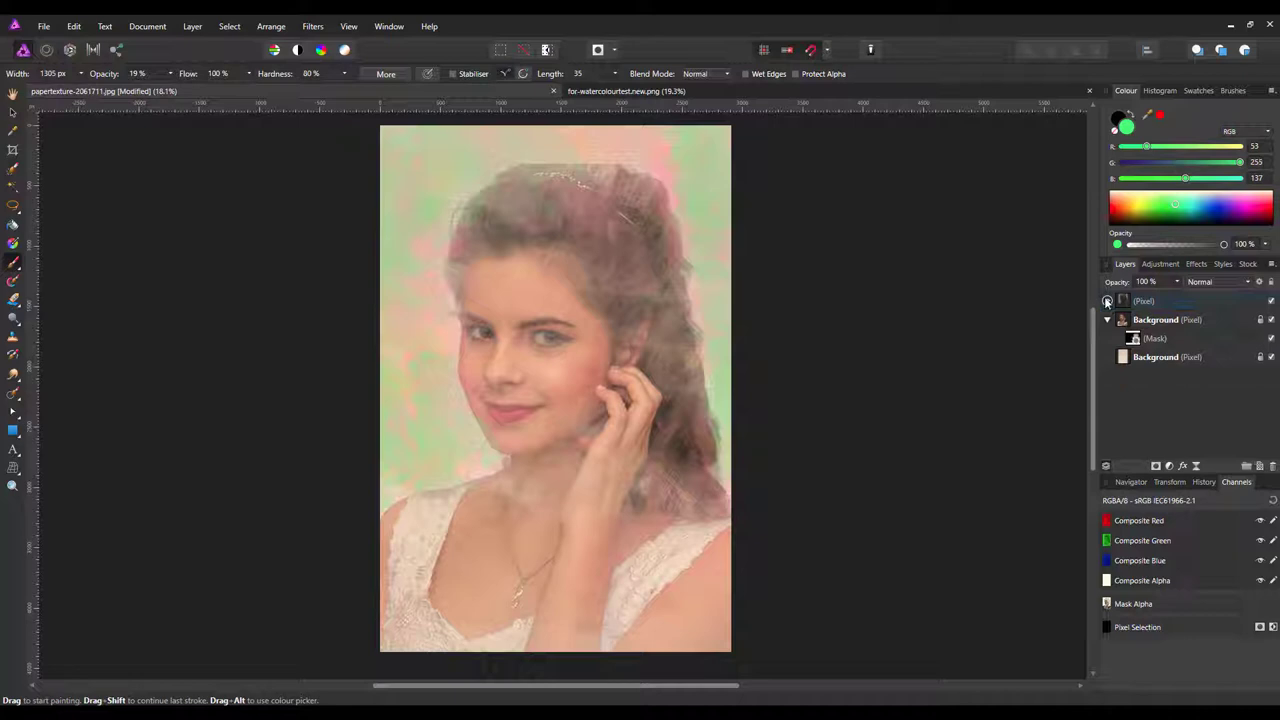
left_click(1175, 302)
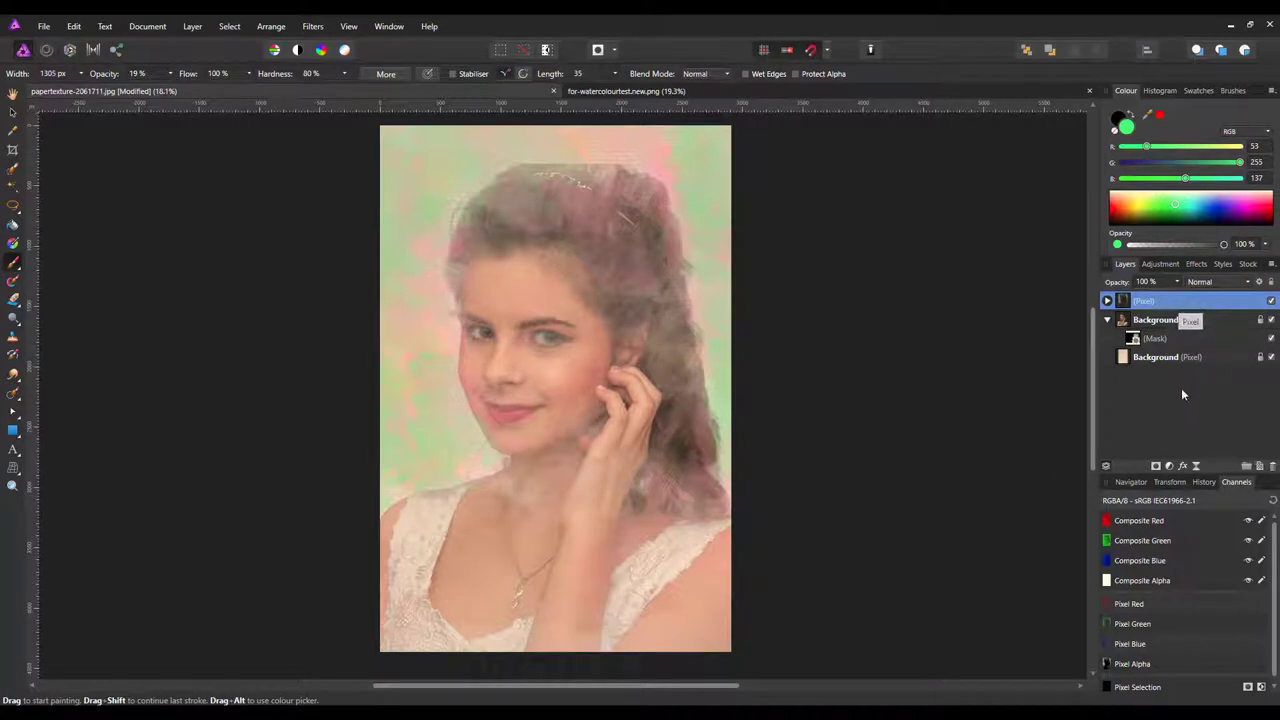
Add a Levels adjustment with black 7%, gamma 1.265 and white 92%
left_click(1170, 467)
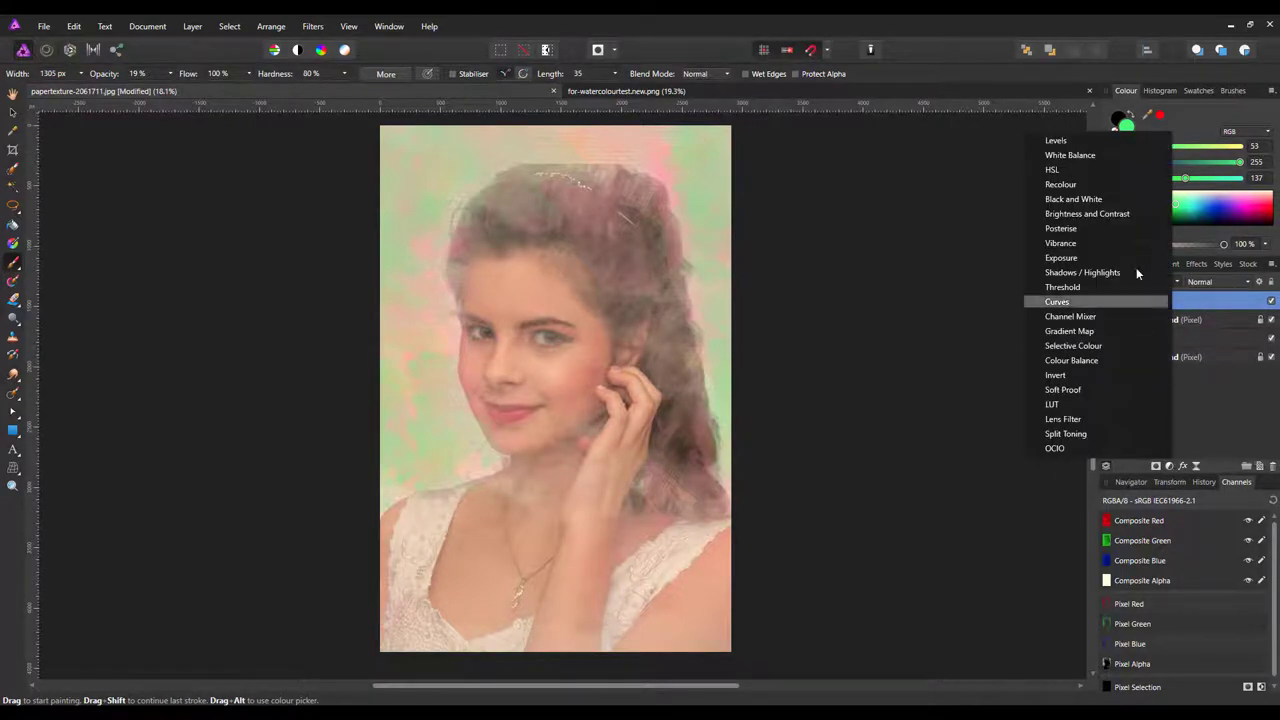
left_click(1070, 144)
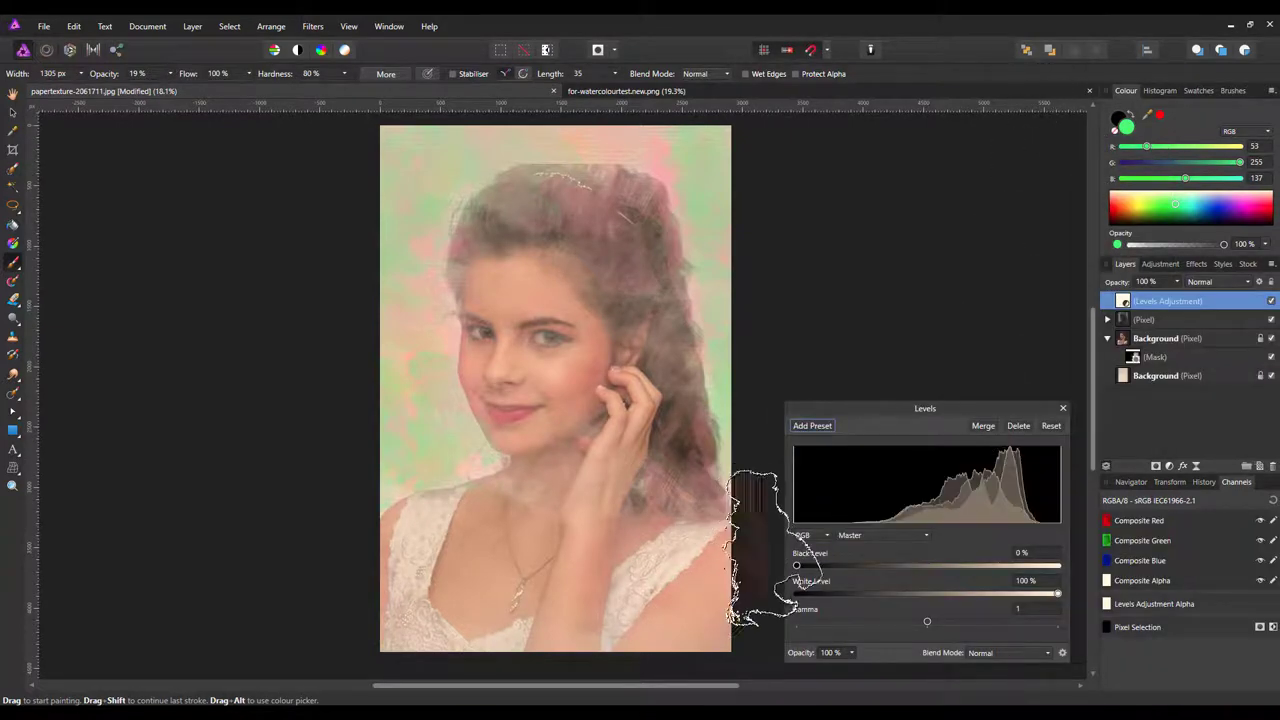
left_click_drag(800, 563, 831, 563)
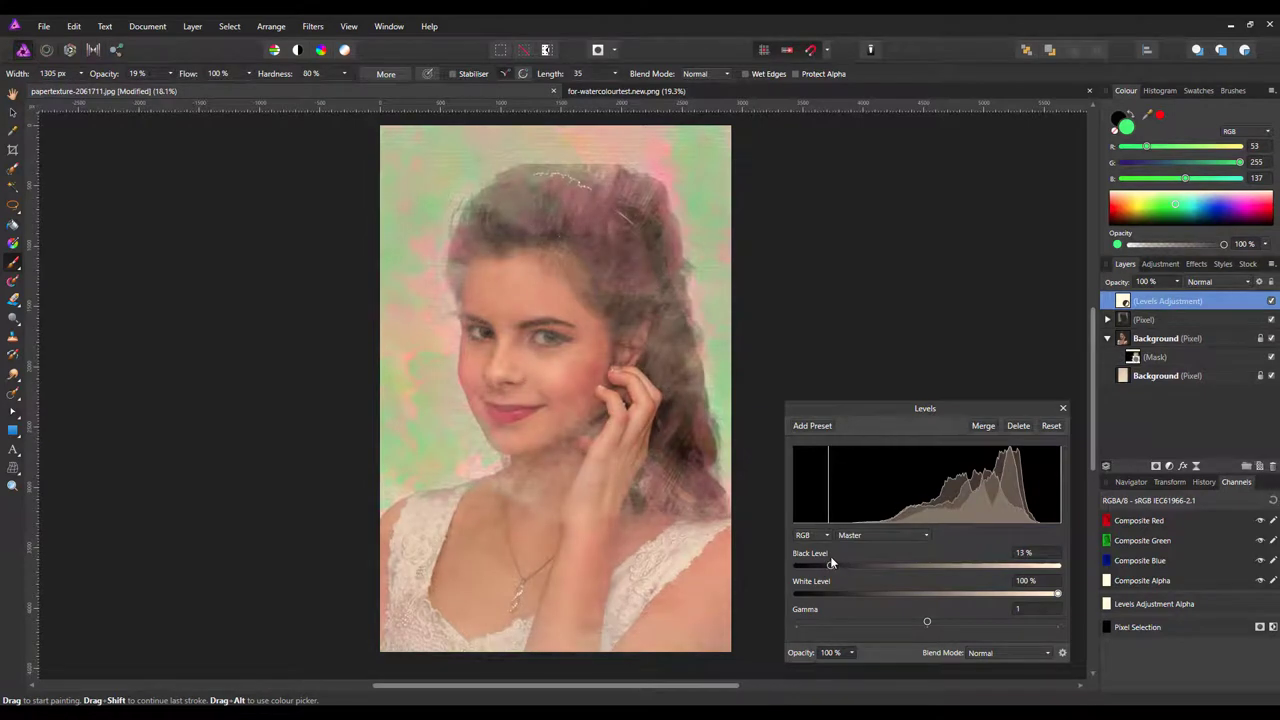
left_click_drag(928, 620, 958, 622)
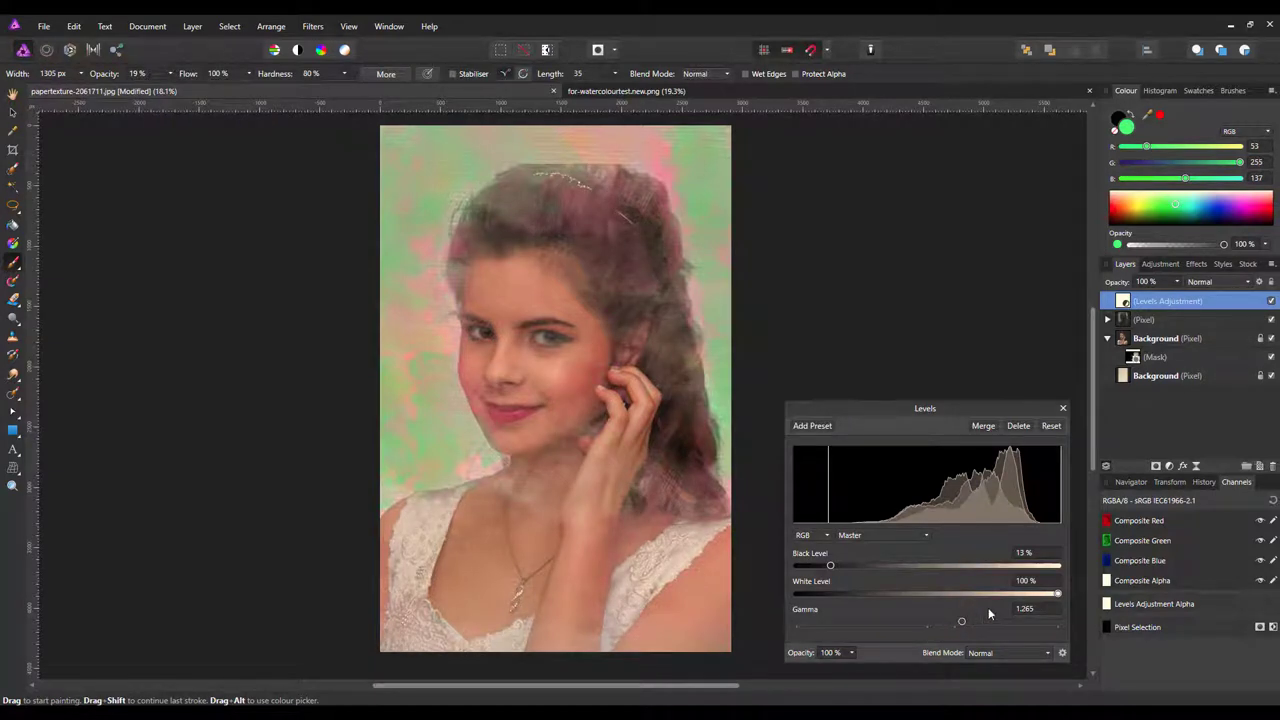
left_click_drag(1058, 594, 1037, 591)
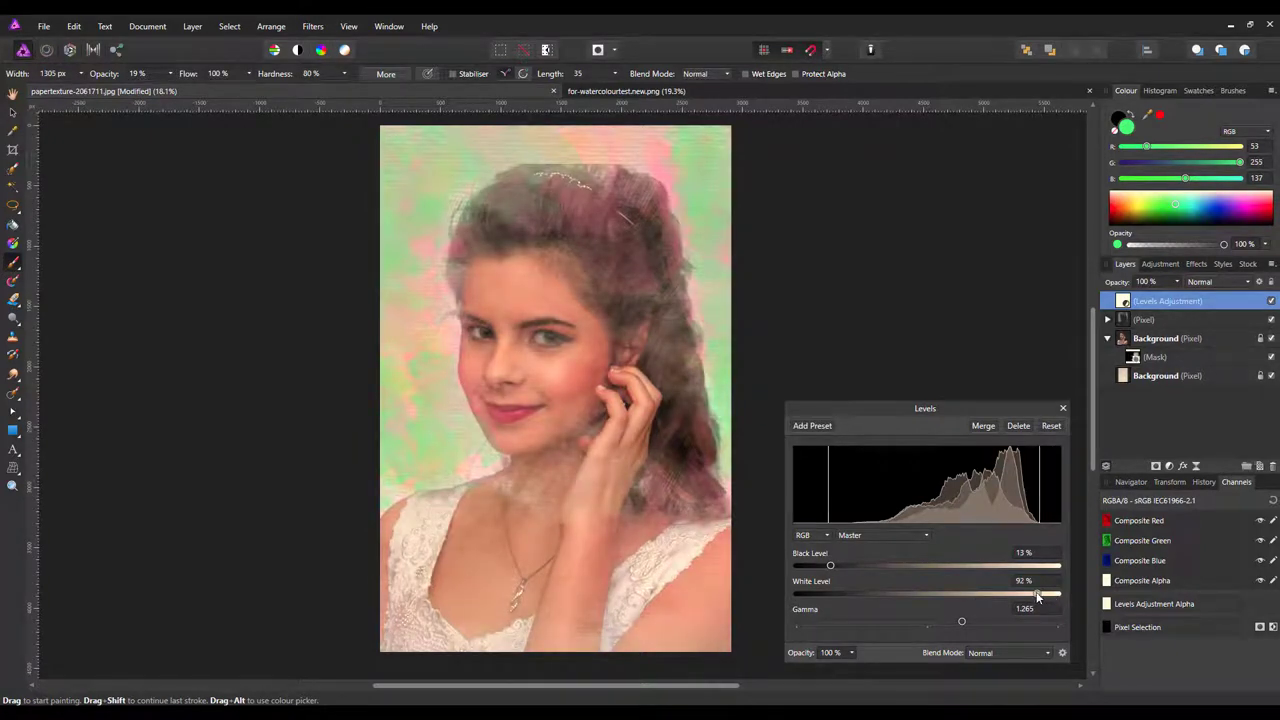
left_click_drag(830, 565, 814, 564)
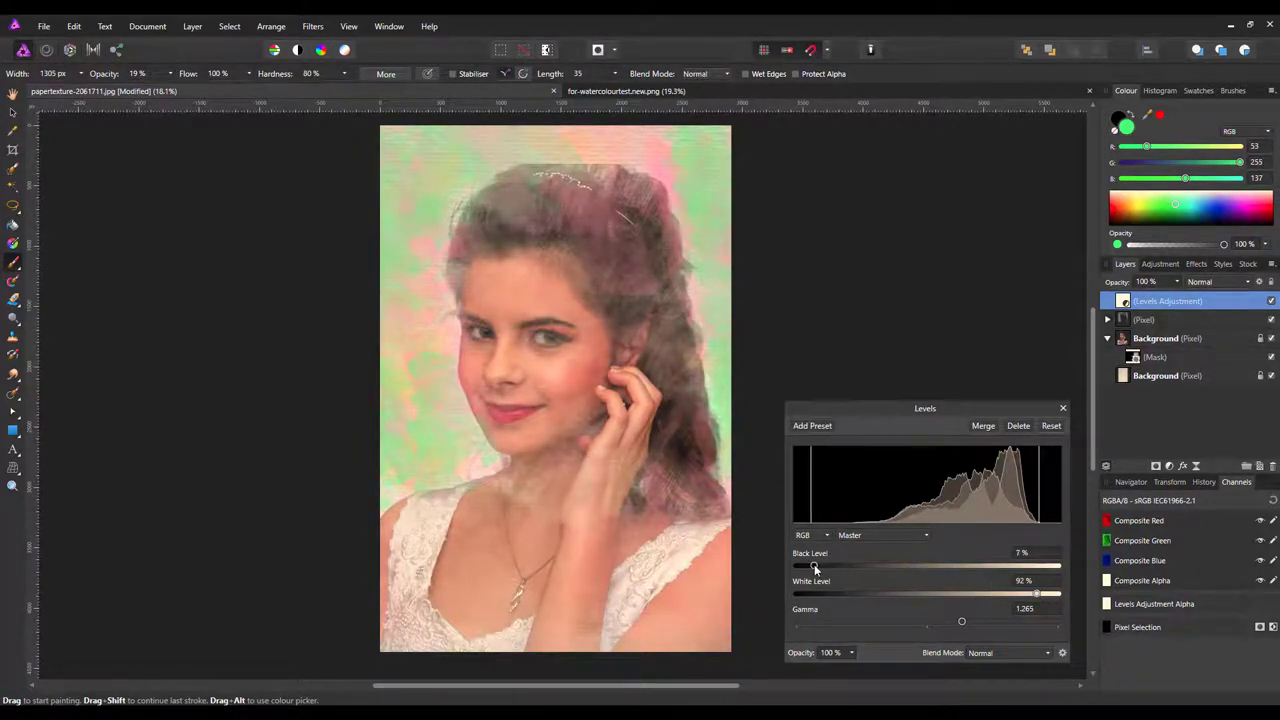
left_click(1062, 408)
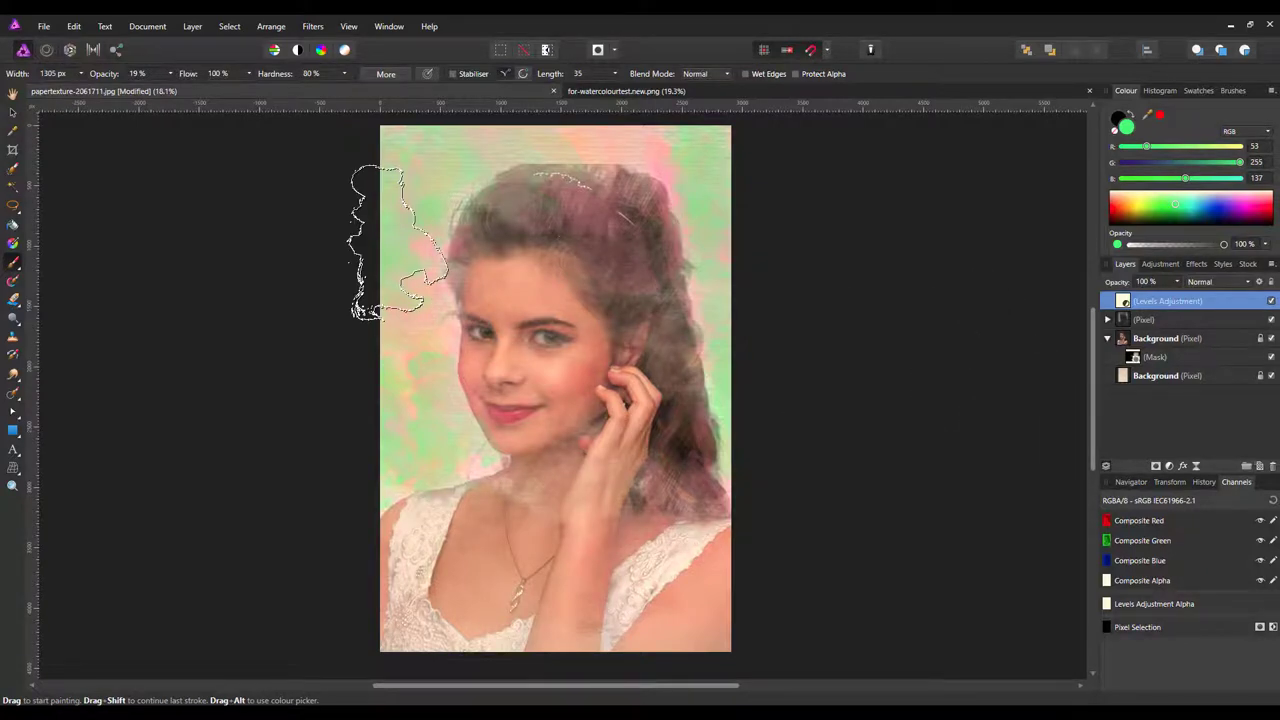
Crop the top edge down to just above the tiara, leaving 2912 × 4042 px
left_click(13, 149)
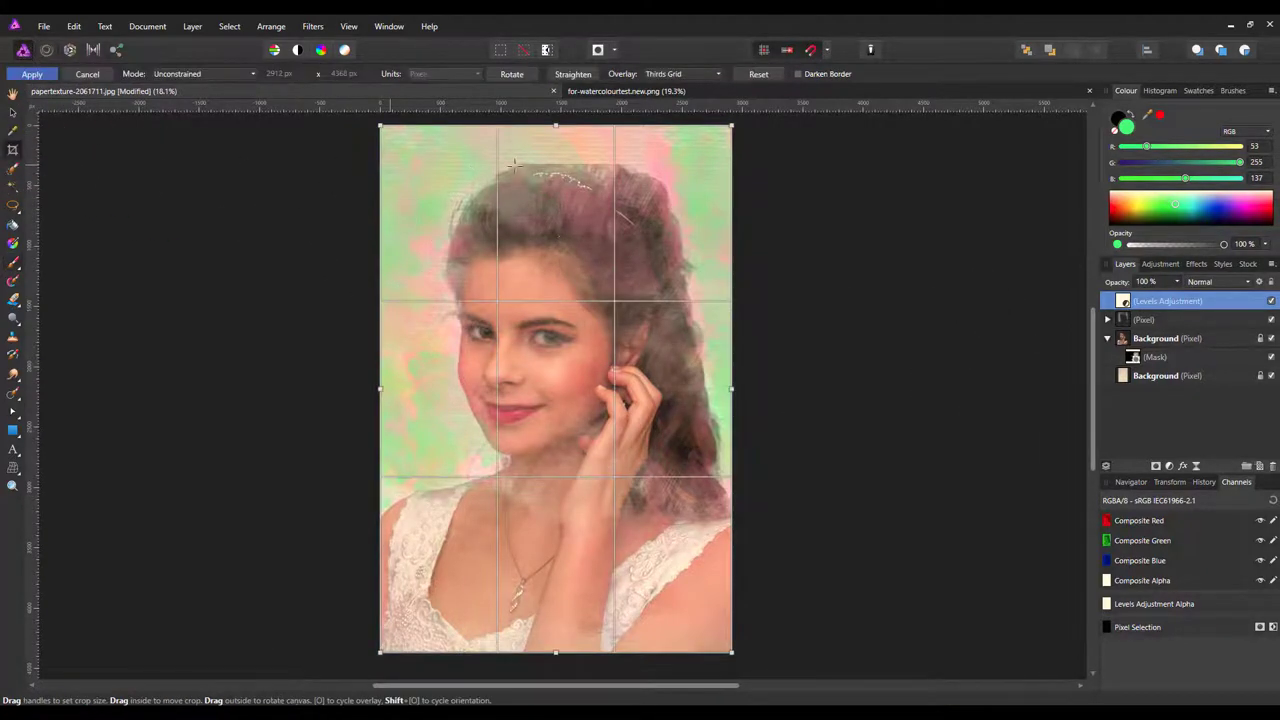
left_click_drag(556, 127, 555, 165)
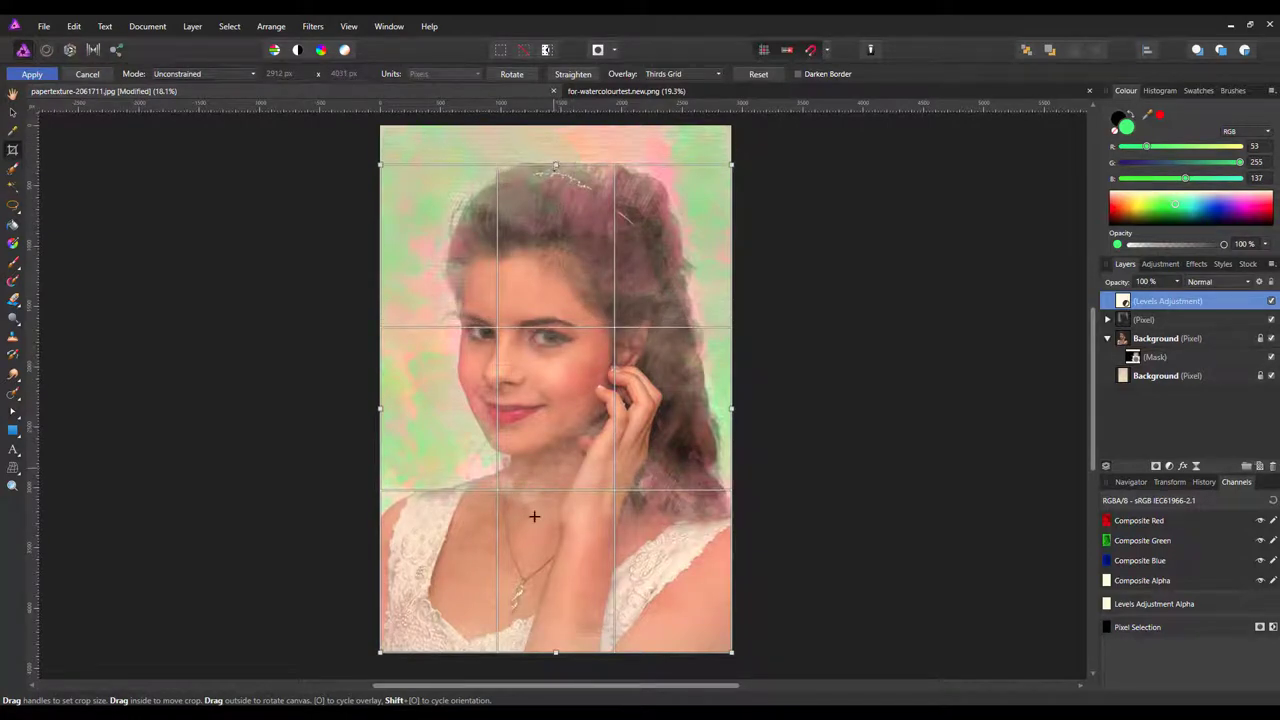
key("Return")
key("h")
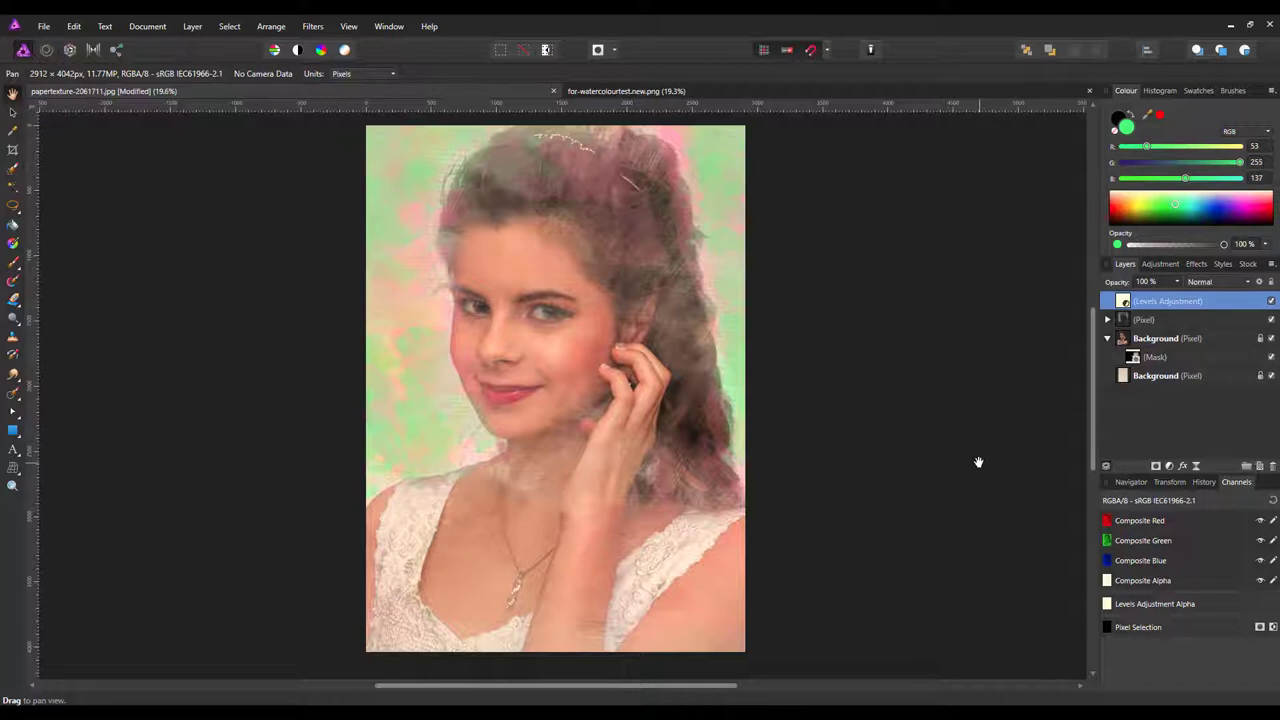
Add a Black & White adjustment with Red 66%, Yellow 28%, Cyan -36% and Blue -7%
left_click(1171, 467)
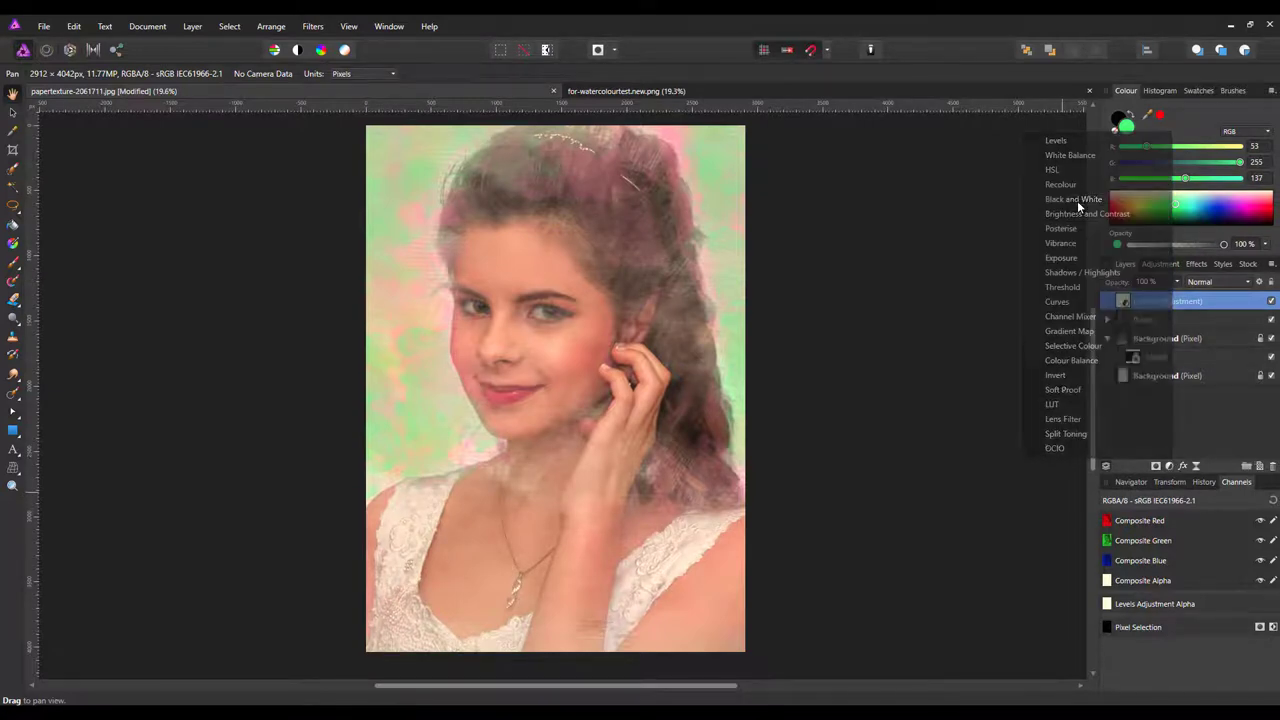
left_click(1076, 200)
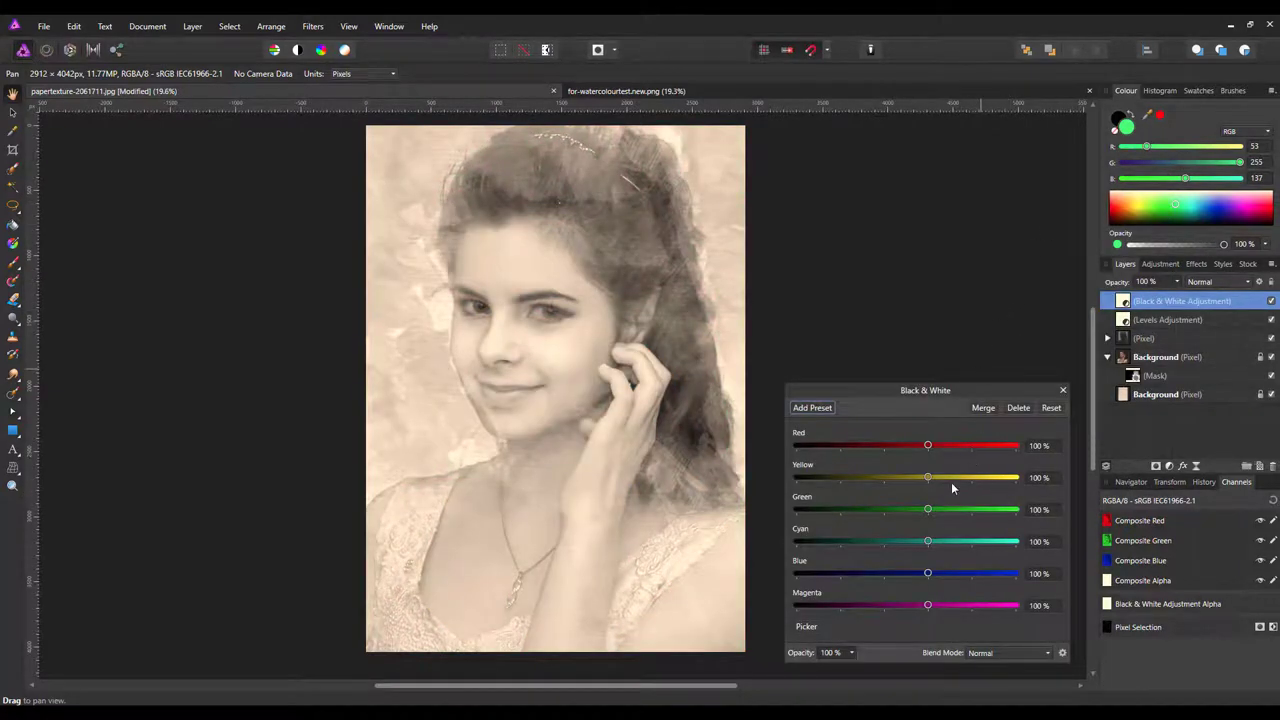
left_click_drag(928, 453, 868, 543)
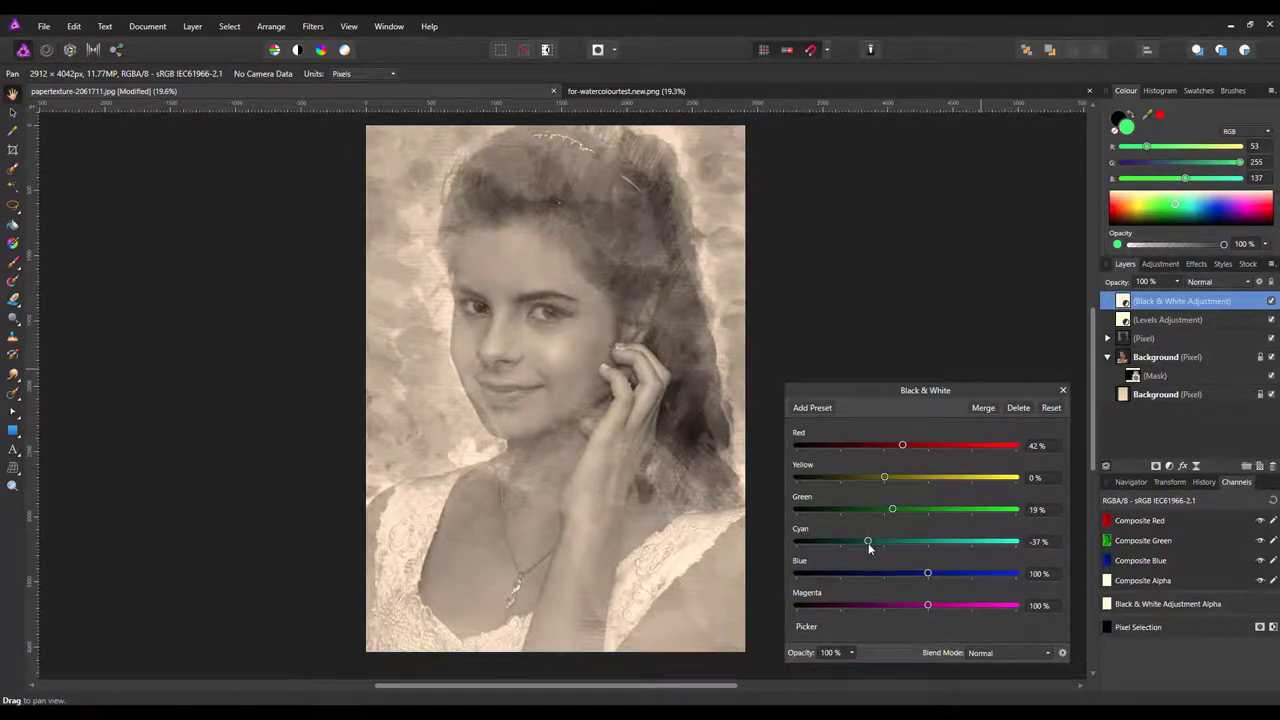
left_click_drag(926, 572, 924, 605)
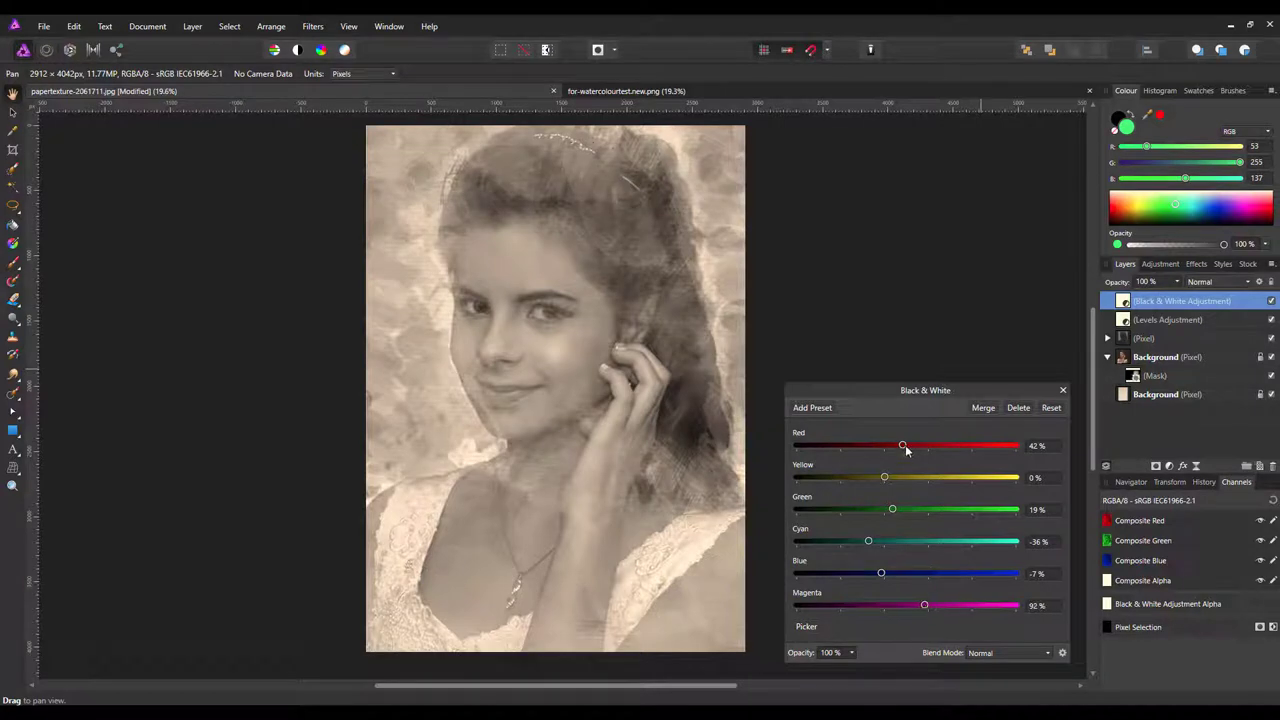
left_click_drag(904, 445, 896, 478)
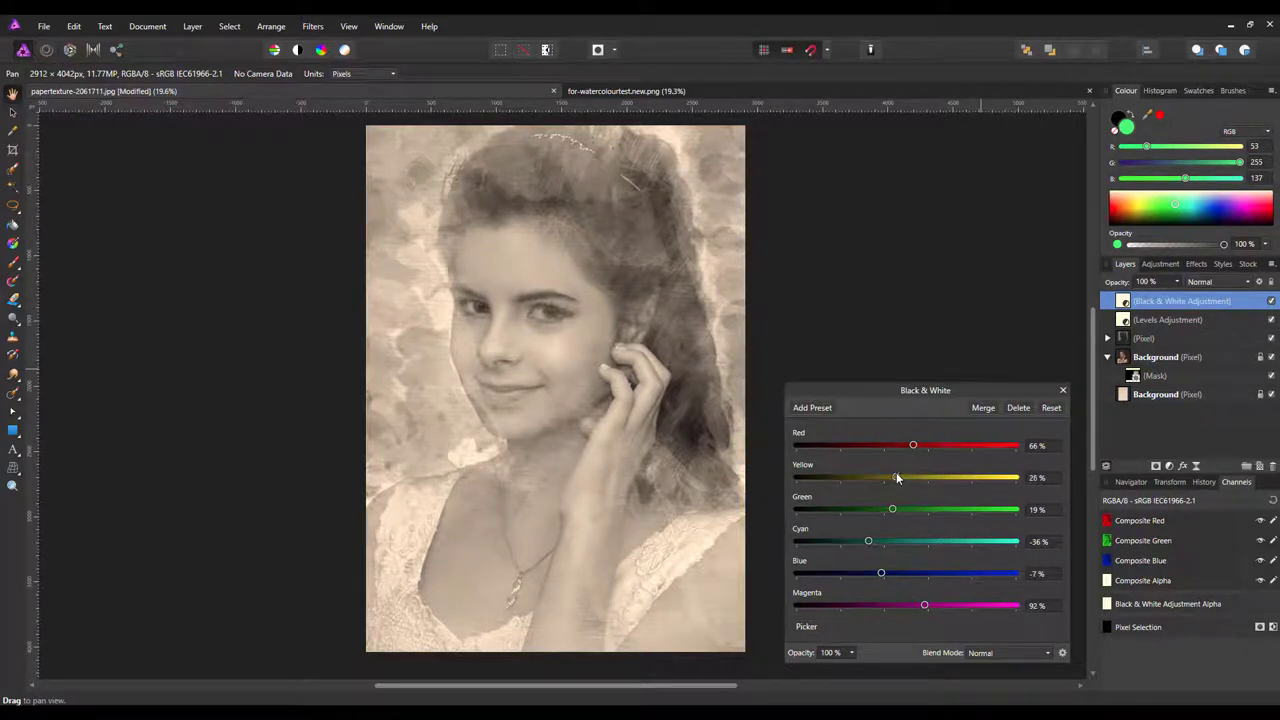
left_click(1063, 390)
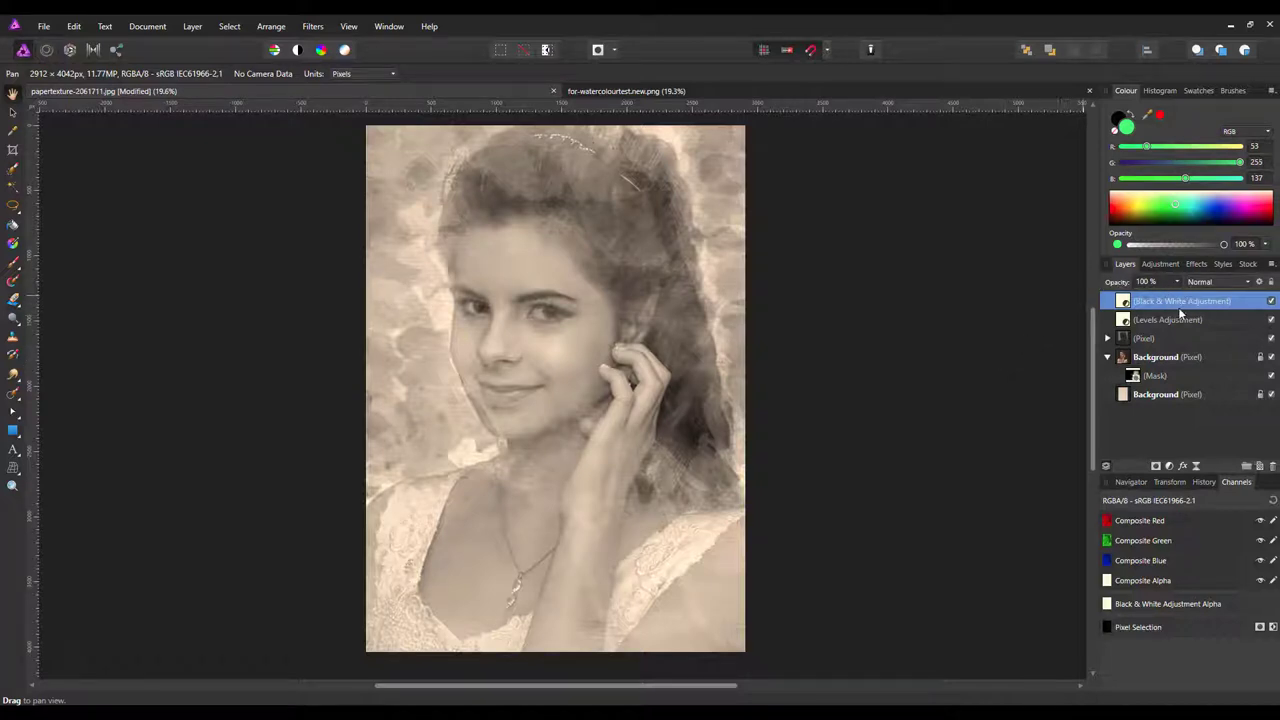
Hide the Black & White and Levels adjustments and set the Pixel layer to Hard Light
left_click(1271, 301)
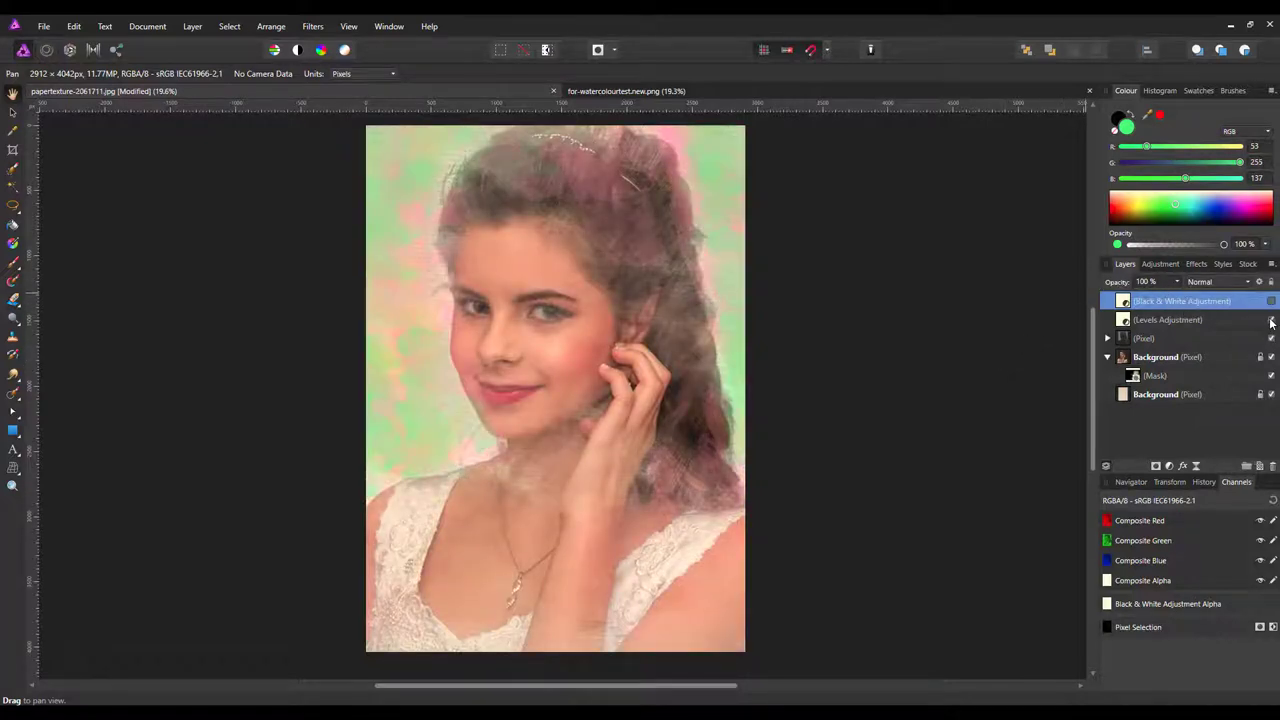
left_click(1271, 320)
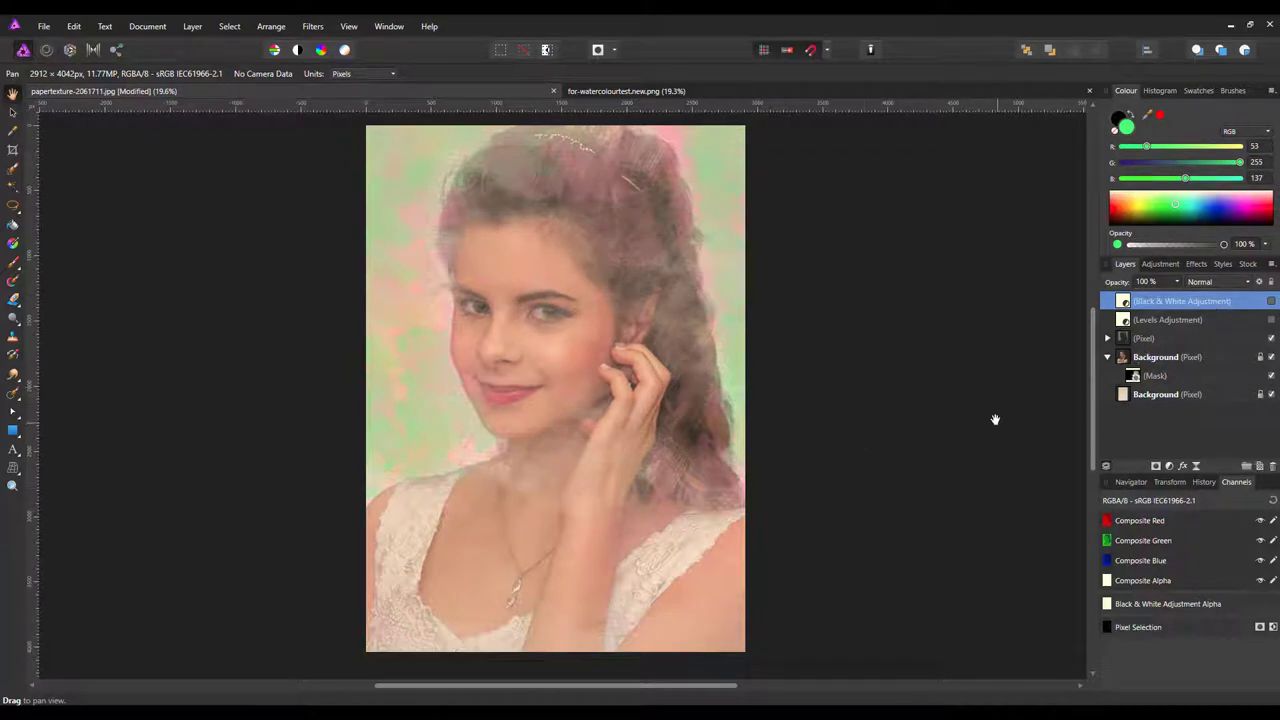
left_click(1160, 340)
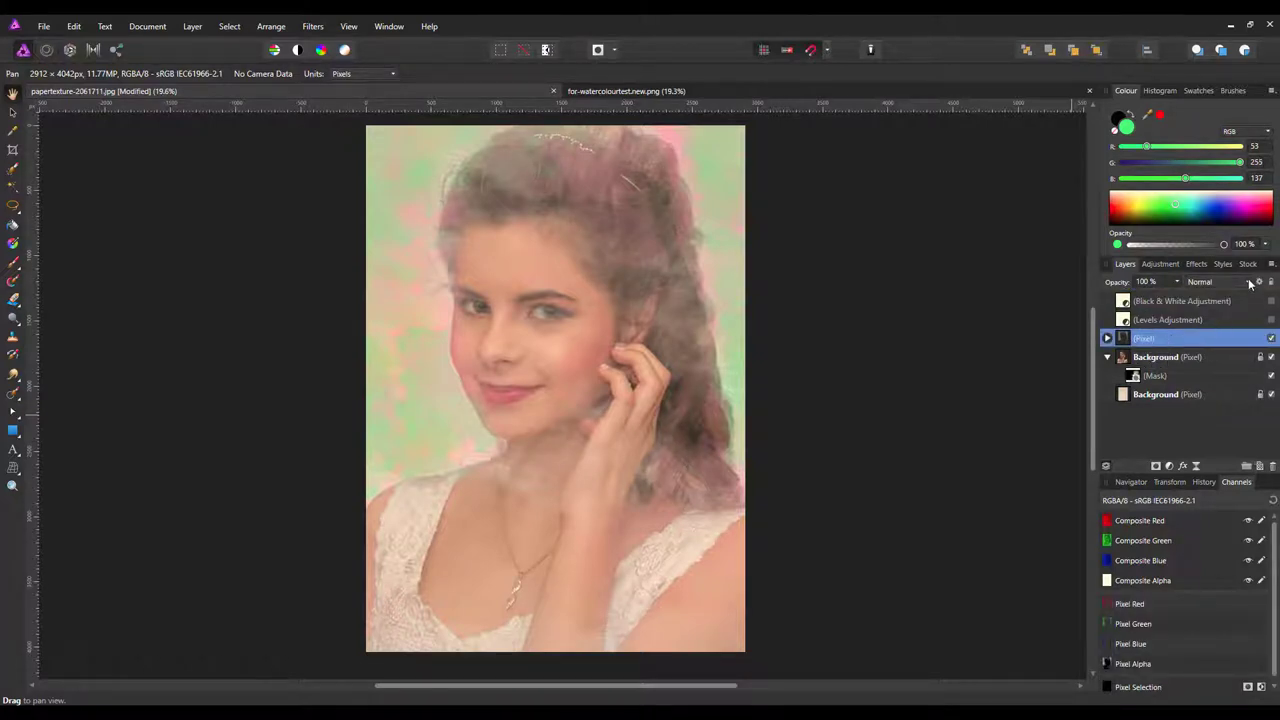
left_click(1249, 285)
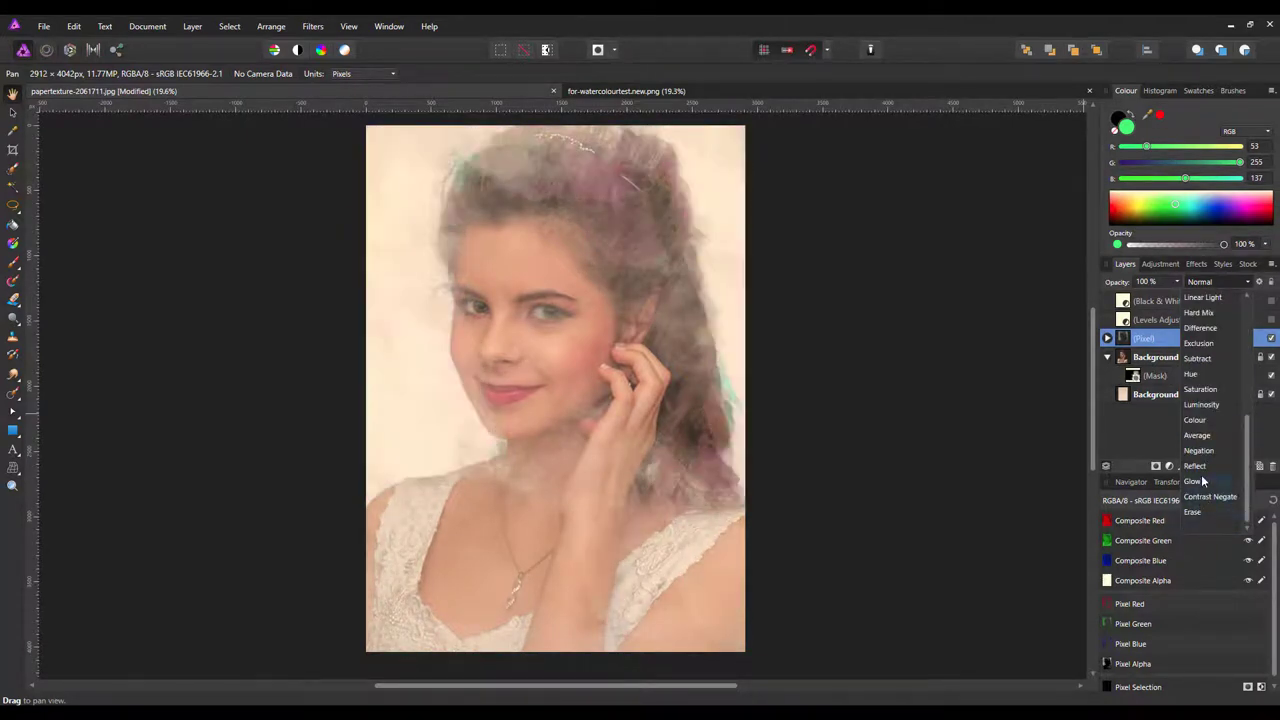
scroll(1206, 470, "up", 2)
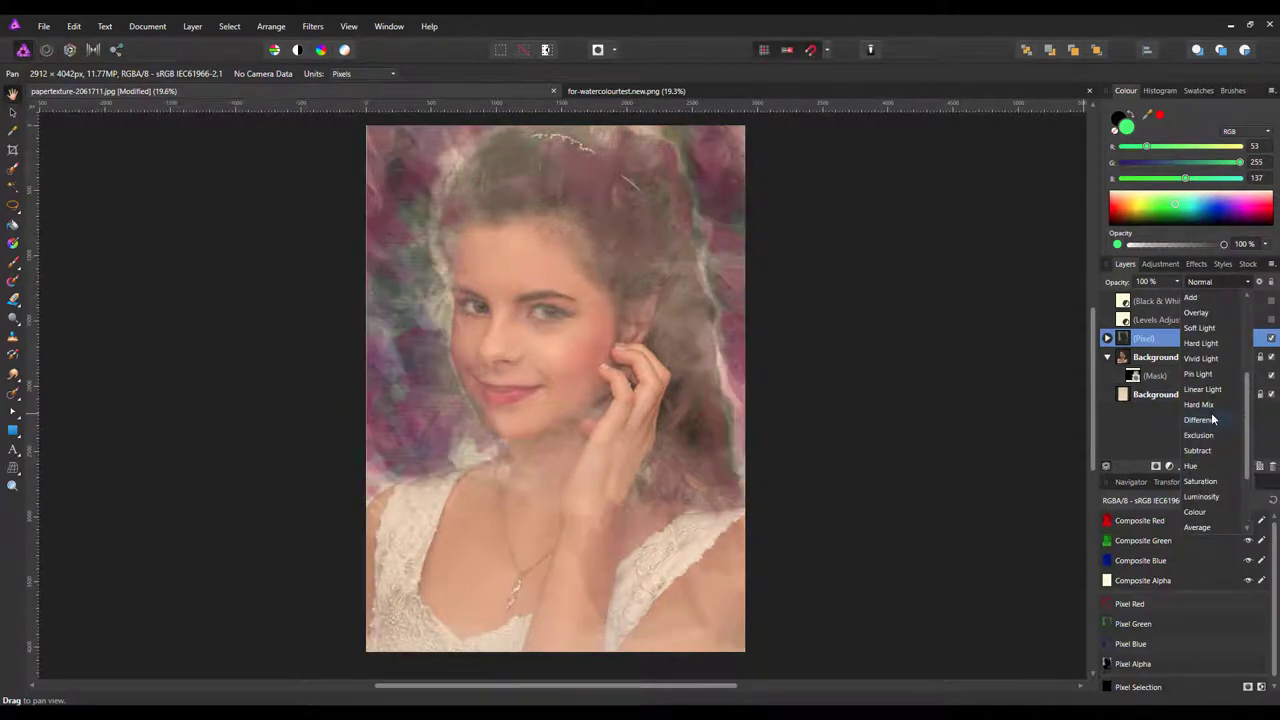
scroll(1212, 419, "up", 1)
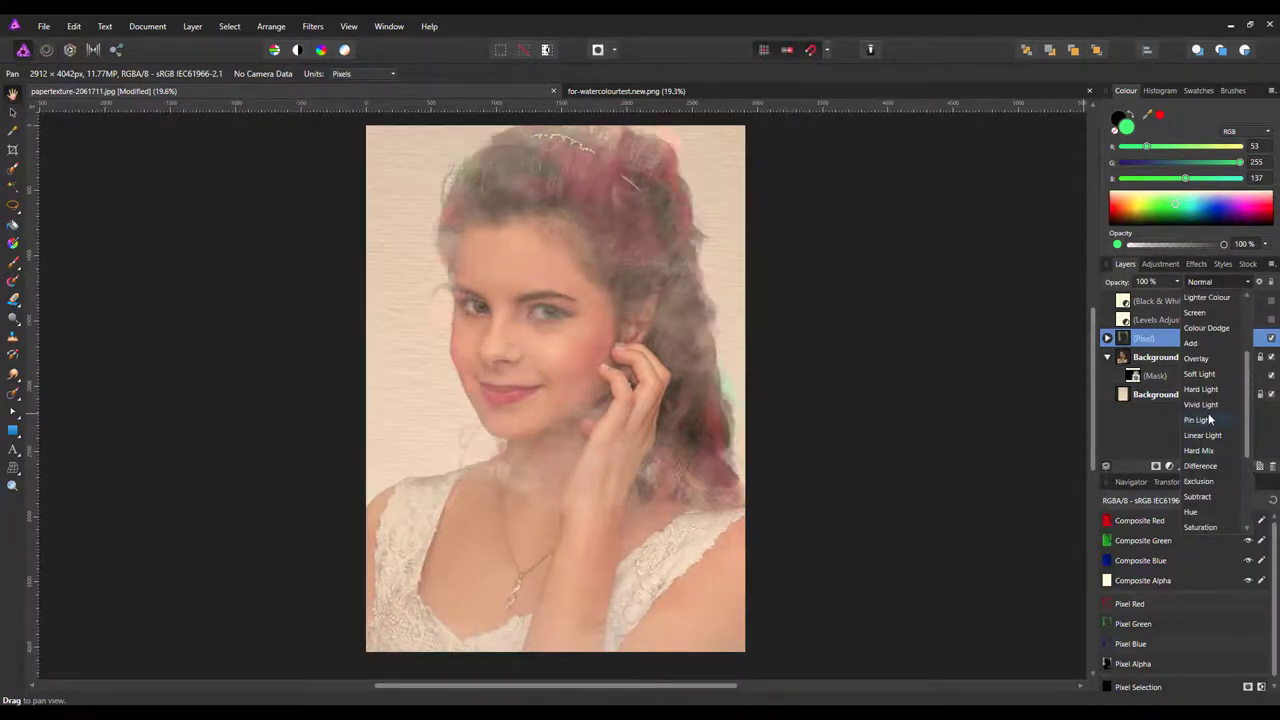
left_click(1203, 390)
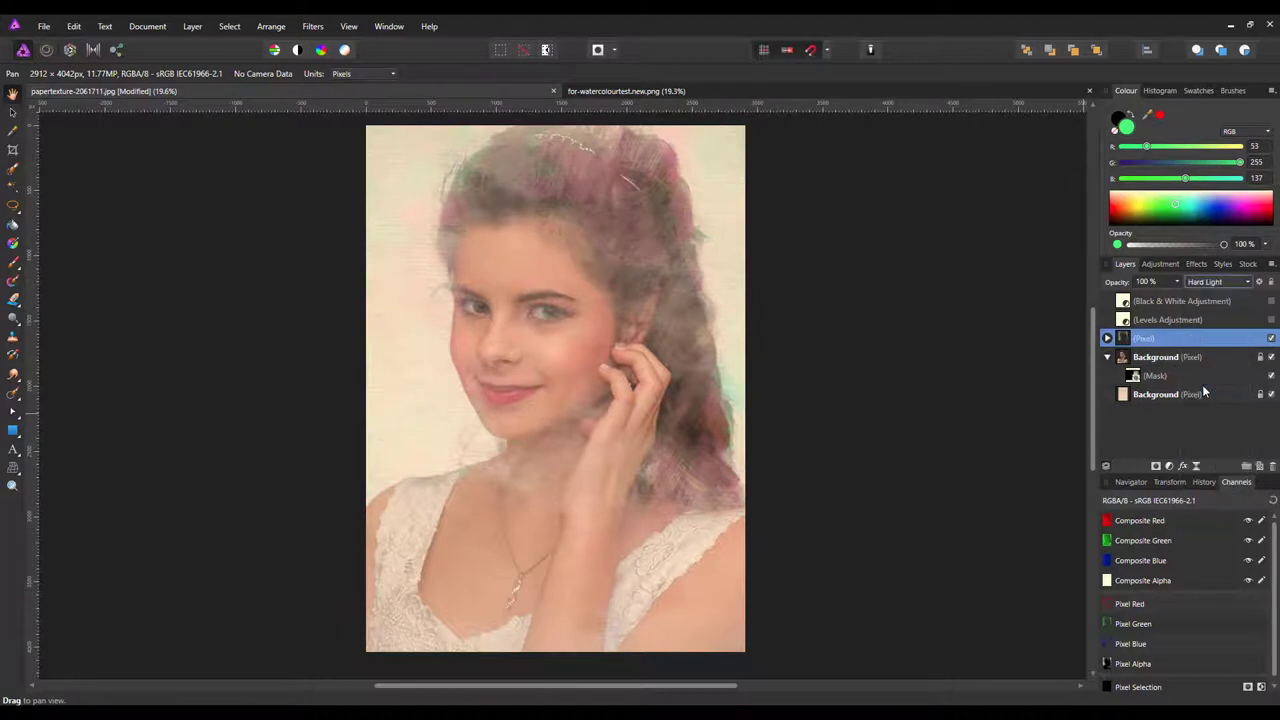
Set the masked Background layer's blend mode to Hard Light as well
left_click(1158, 360)
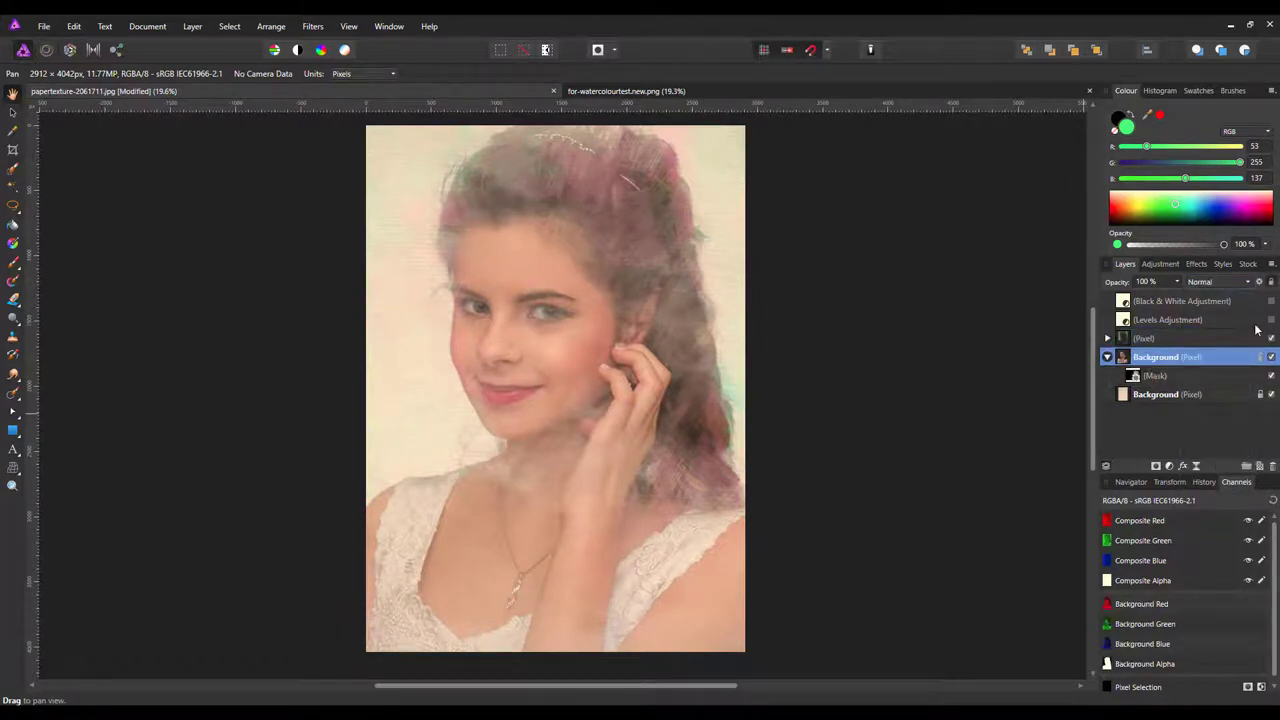
left_click(1249, 284)
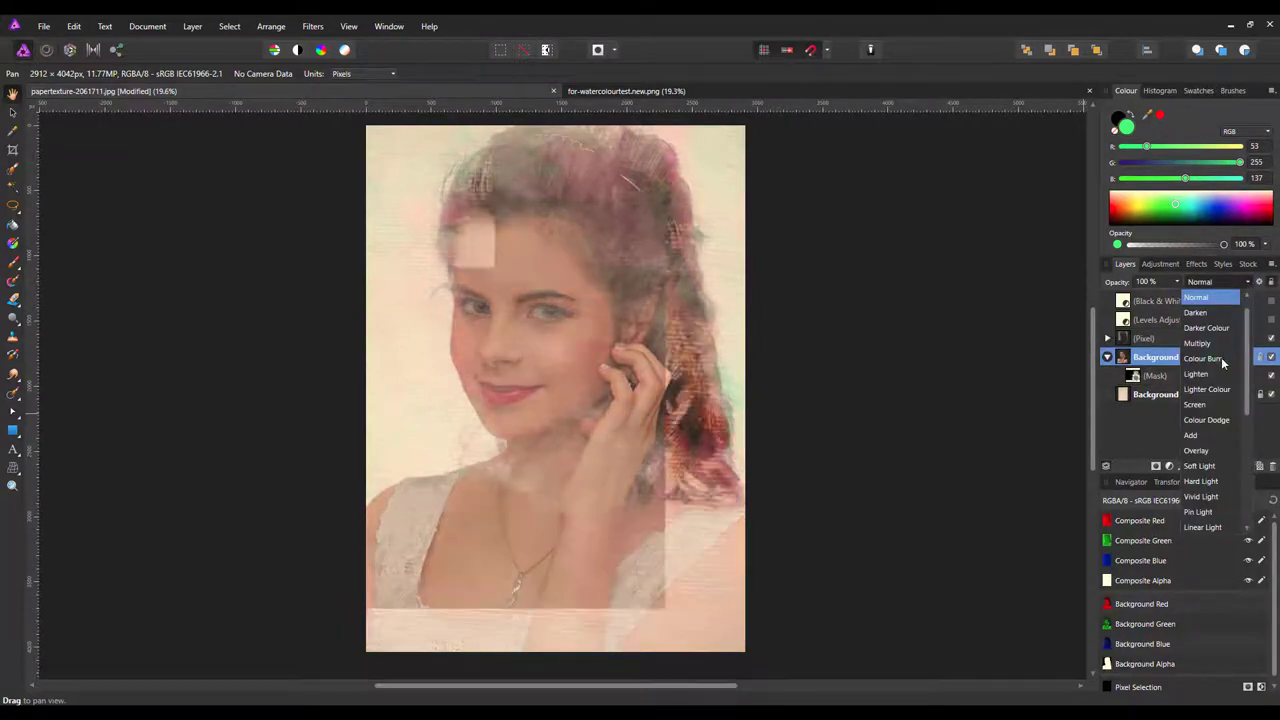
left_click(1207, 482)
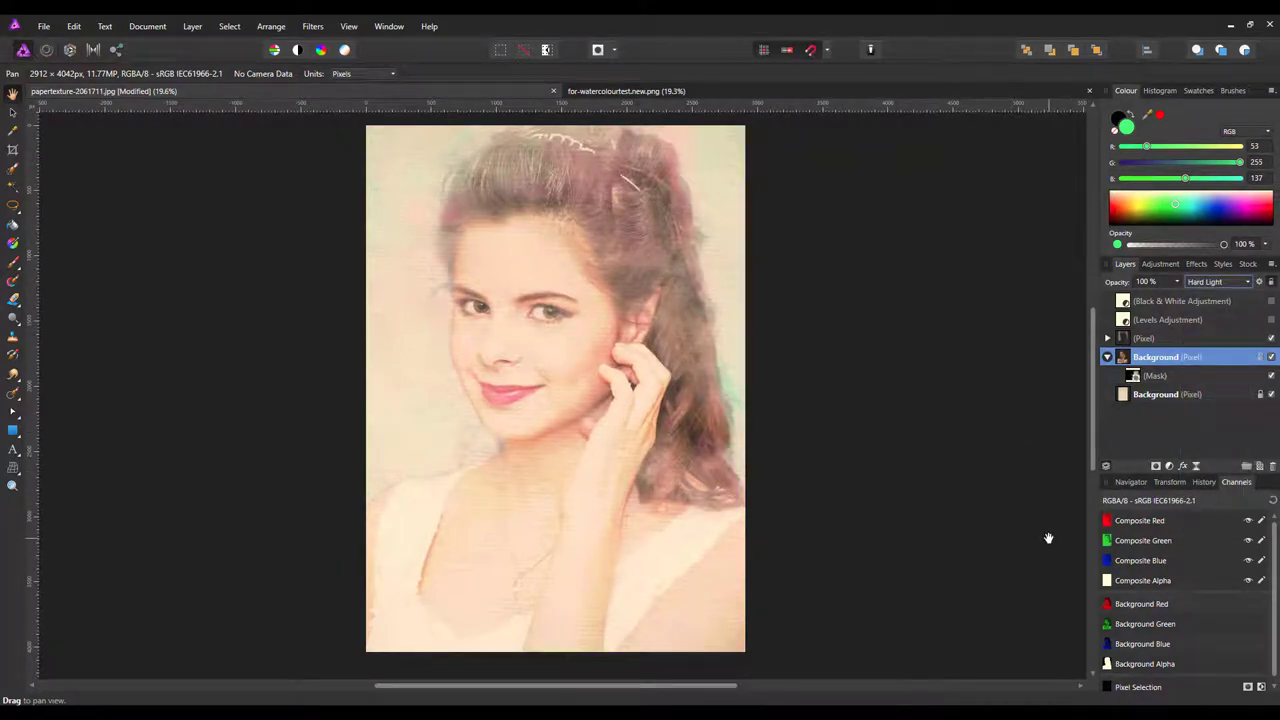
Re-enable Levels and retune it to gamma 1.056, white 97% and black 11%
left_click(1238, 321)
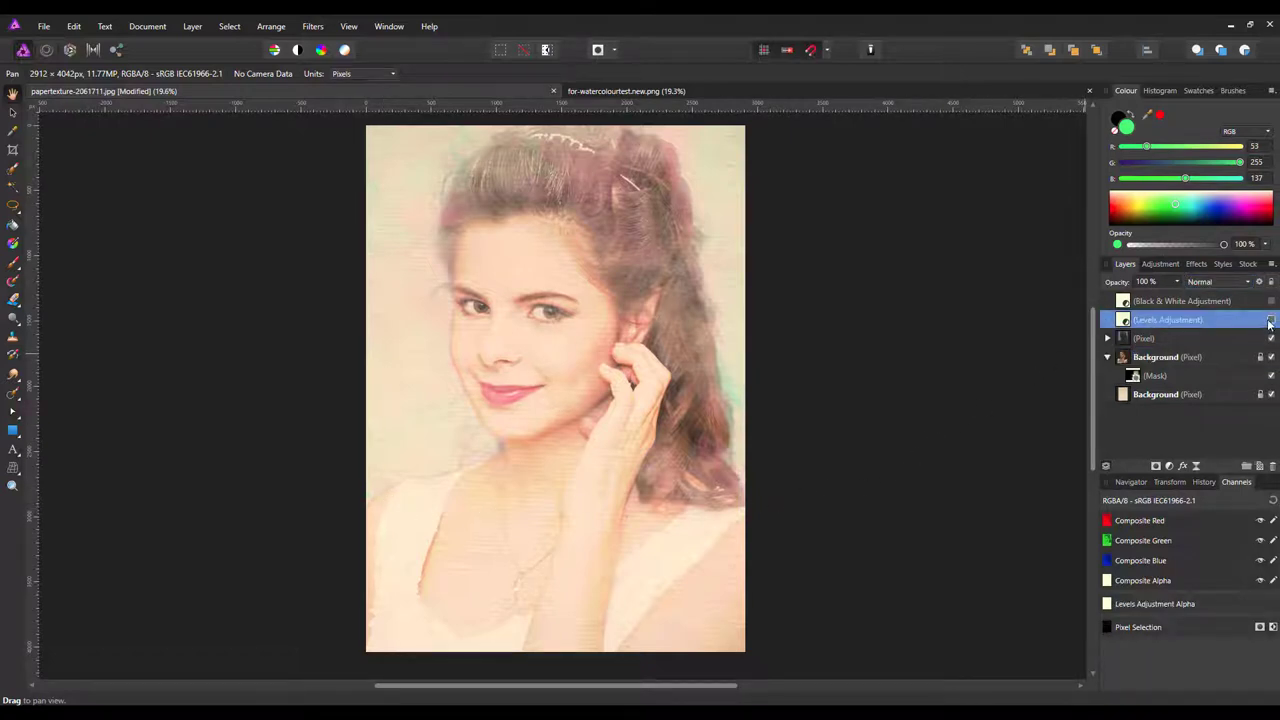
left_click(1270, 320)
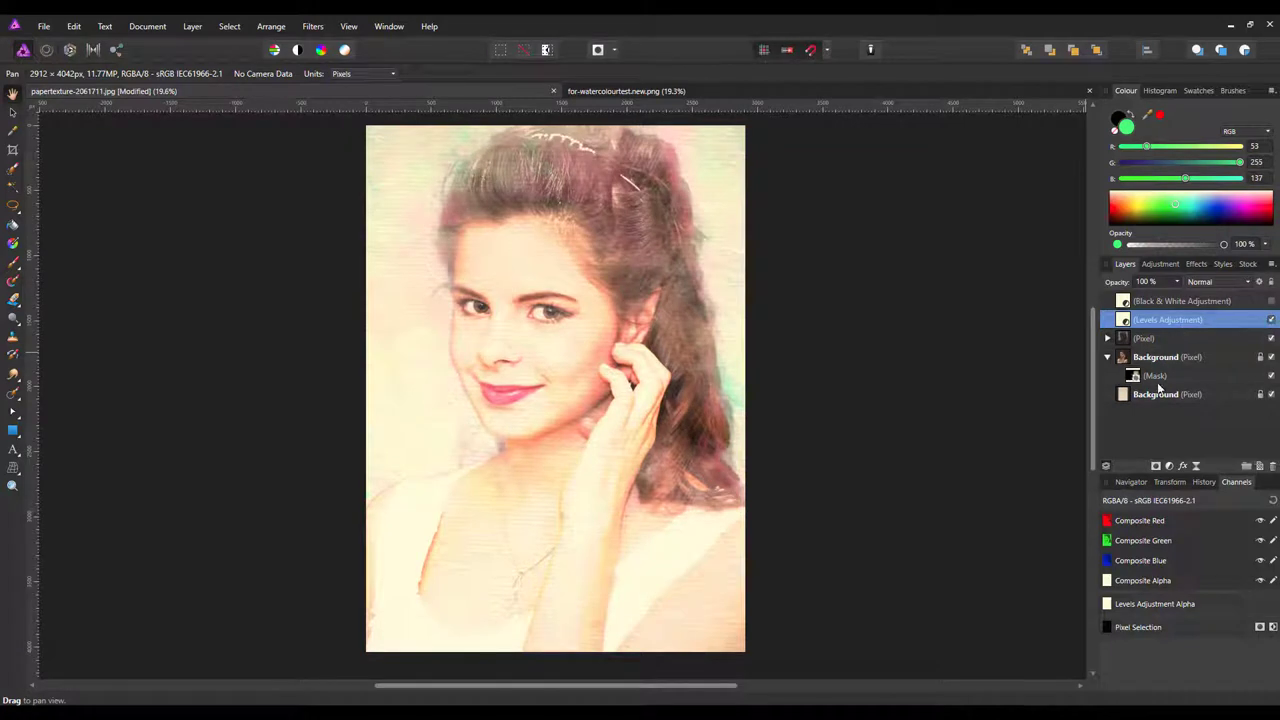
double_click(1128, 321)
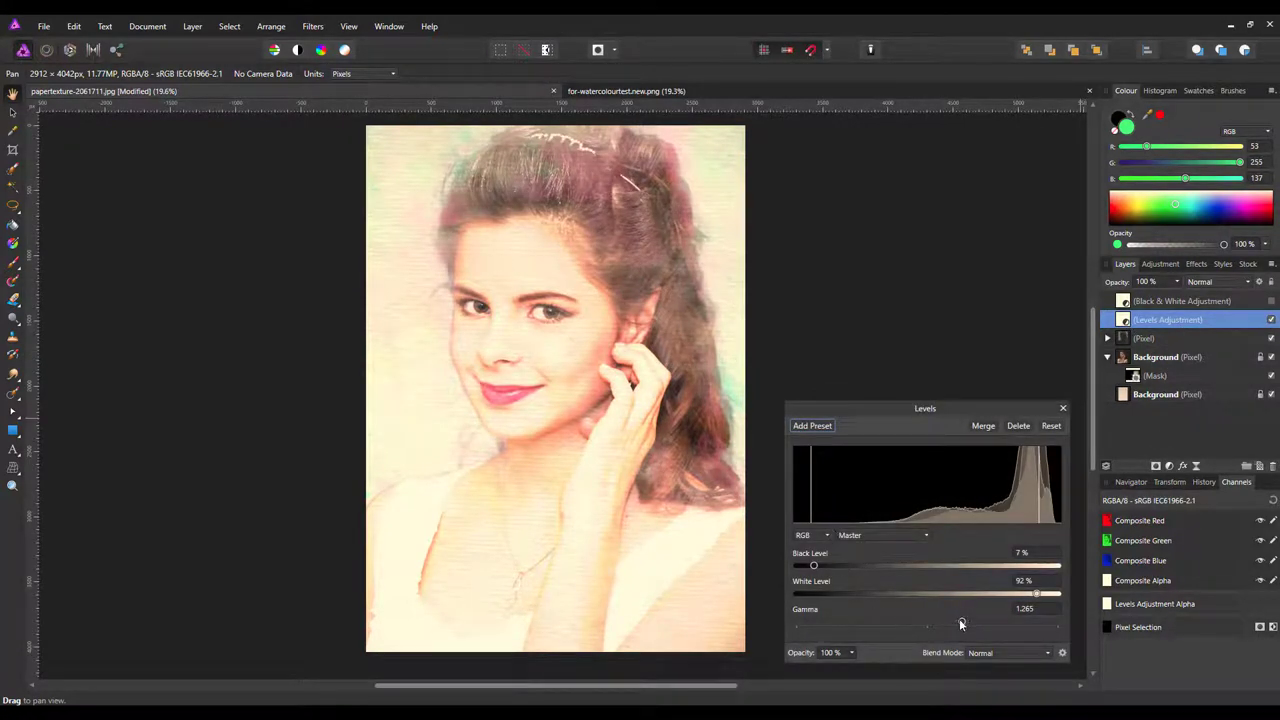
left_click_drag(961, 623, 934, 622)
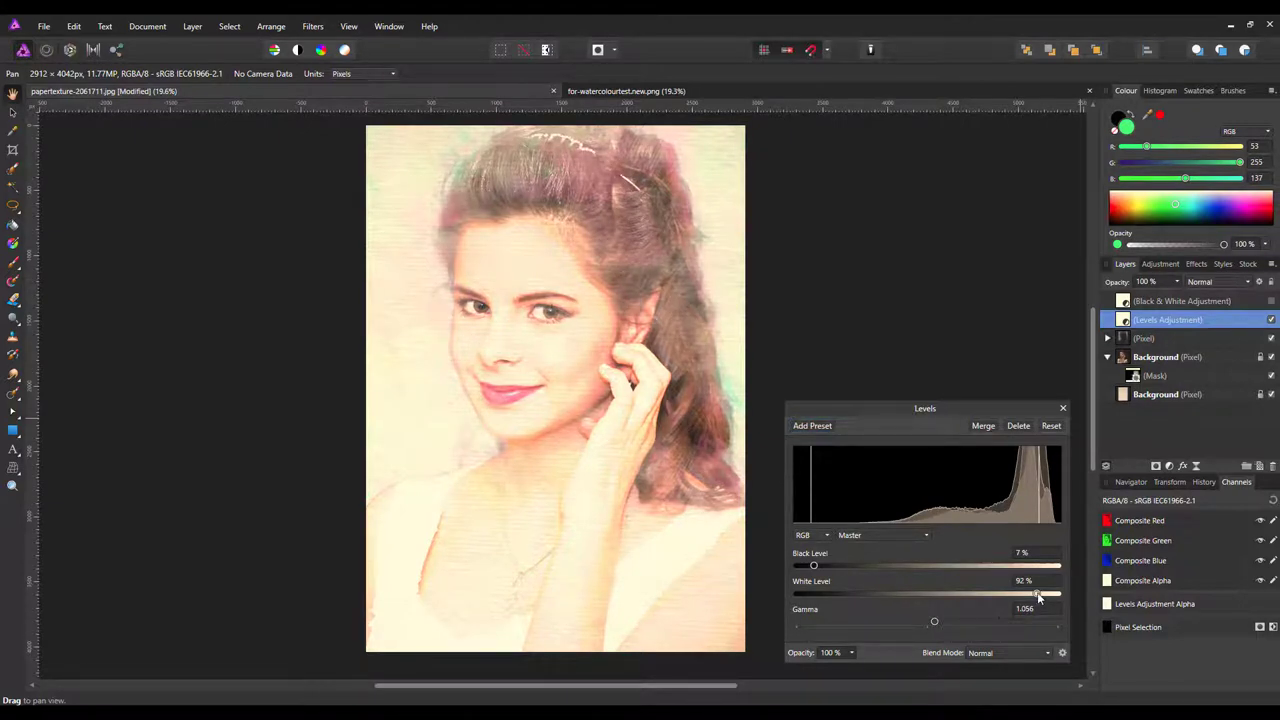
left_click_drag(1037, 594, 1055, 596)
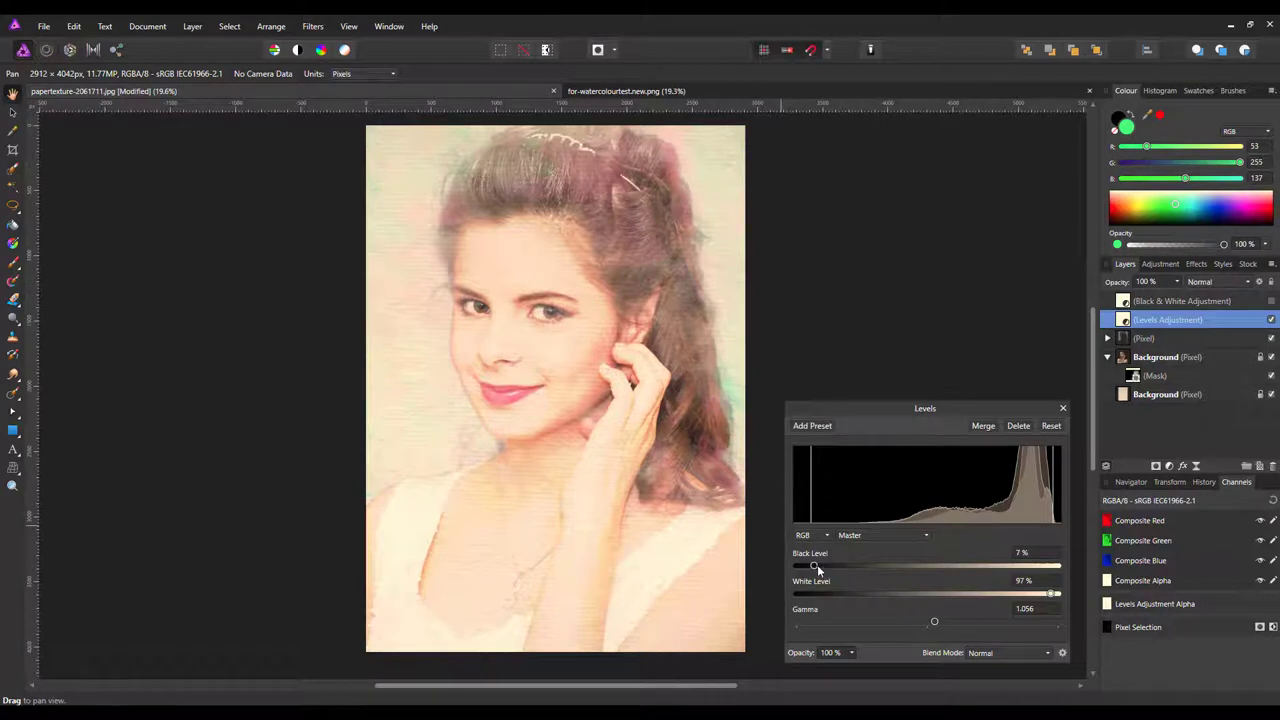
mouse_move(816, 568)
left_mouse_down()
mouse_move(838, 567)
mouse_move(825, 566)
left_mouse_up()
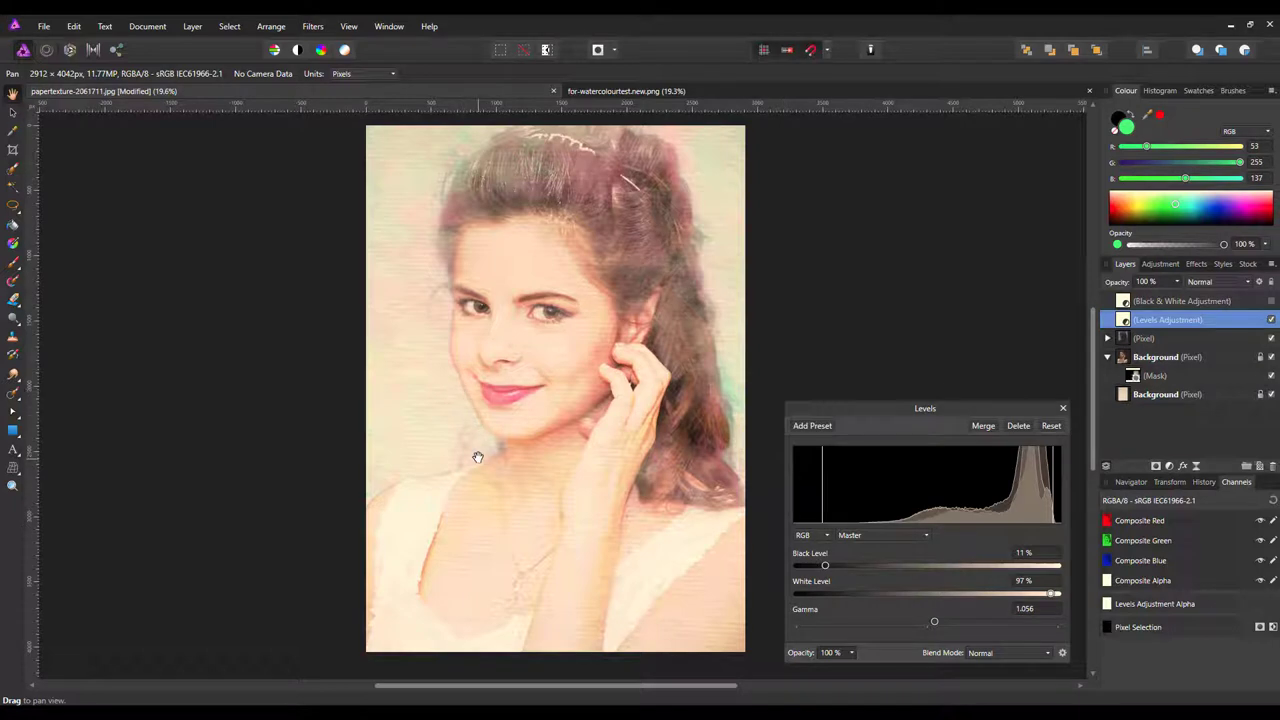
left_click(1063, 408)
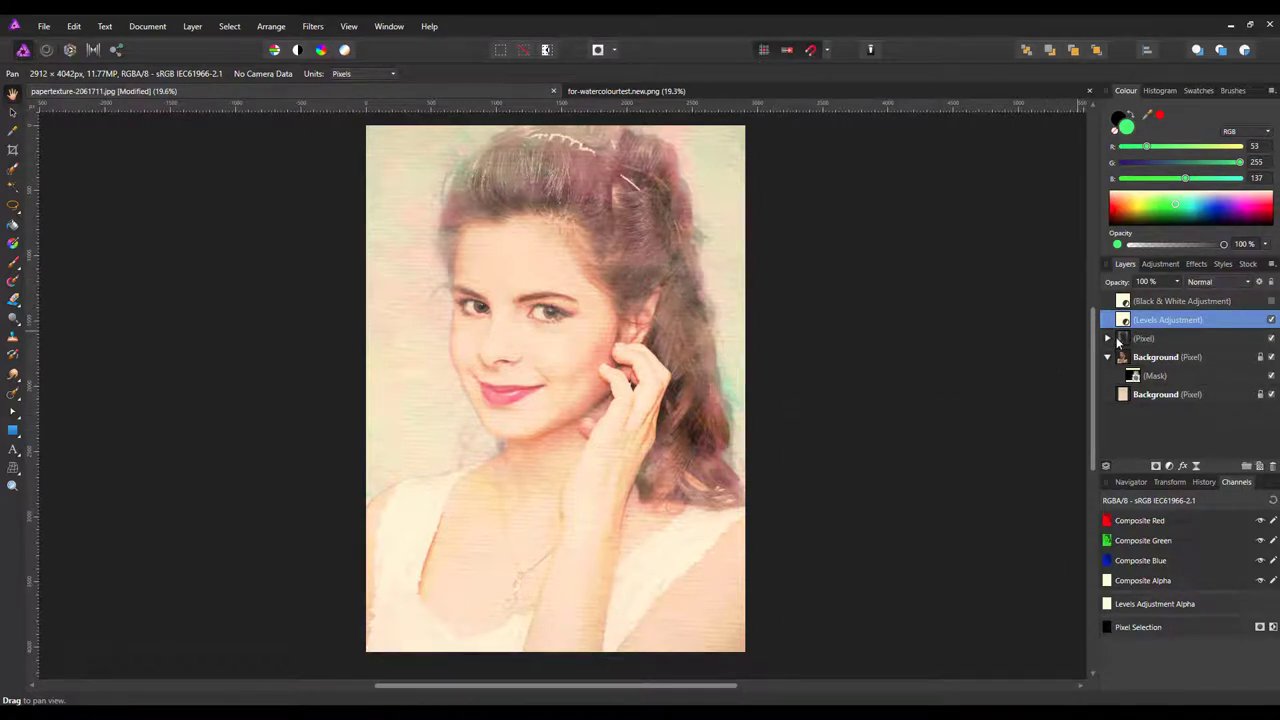
Change the watercolour Pixel layer's blend mode from Hard Light to Colour
left_click(1159, 337)
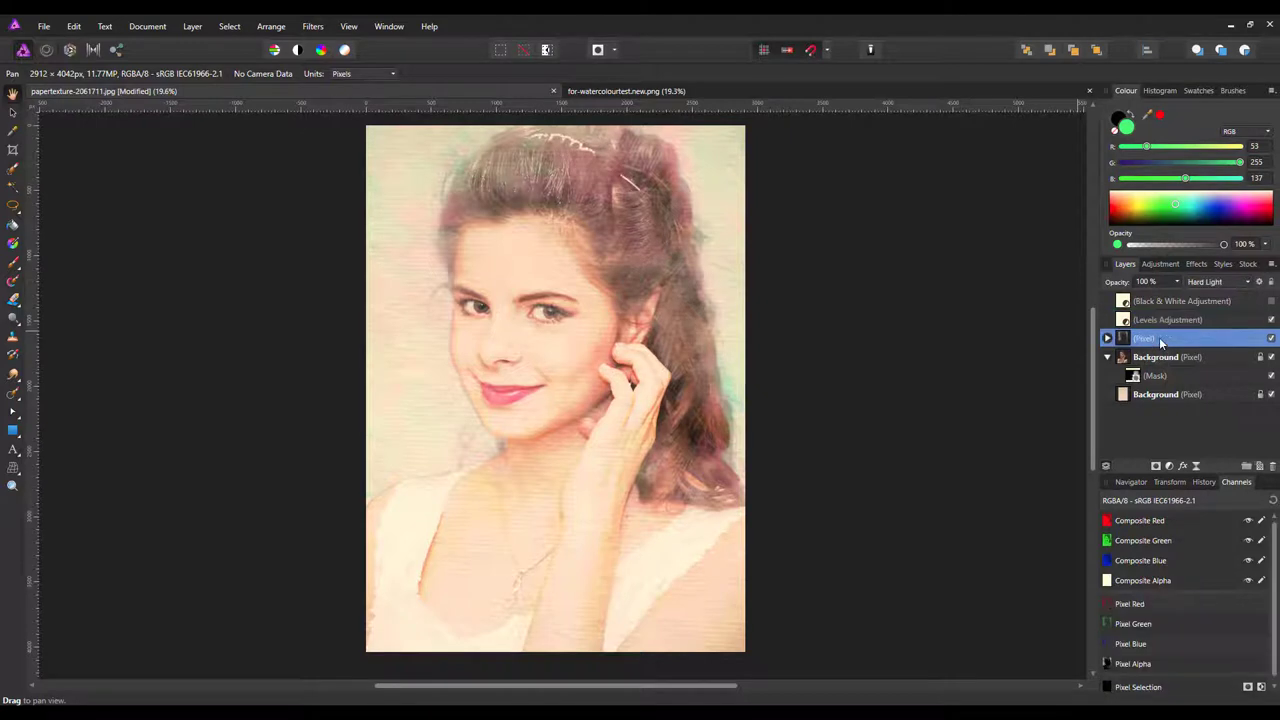
left_click(1248, 284)
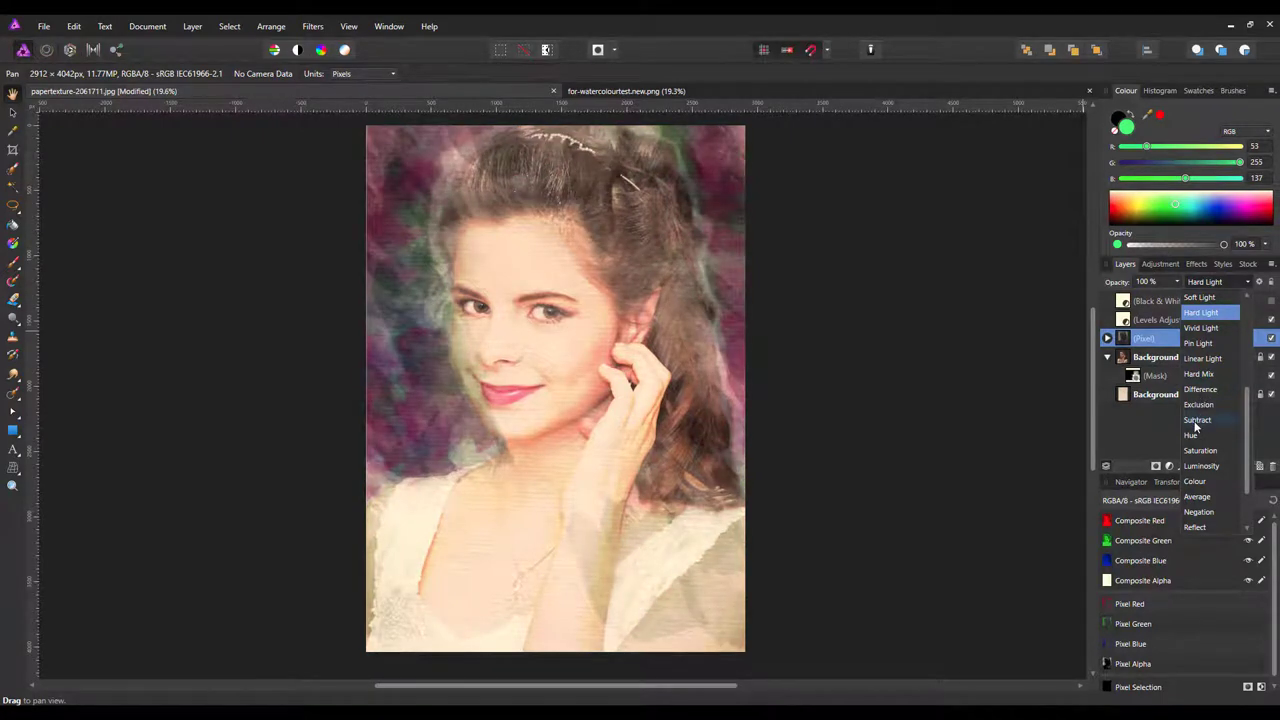
left_click(1194, 482)
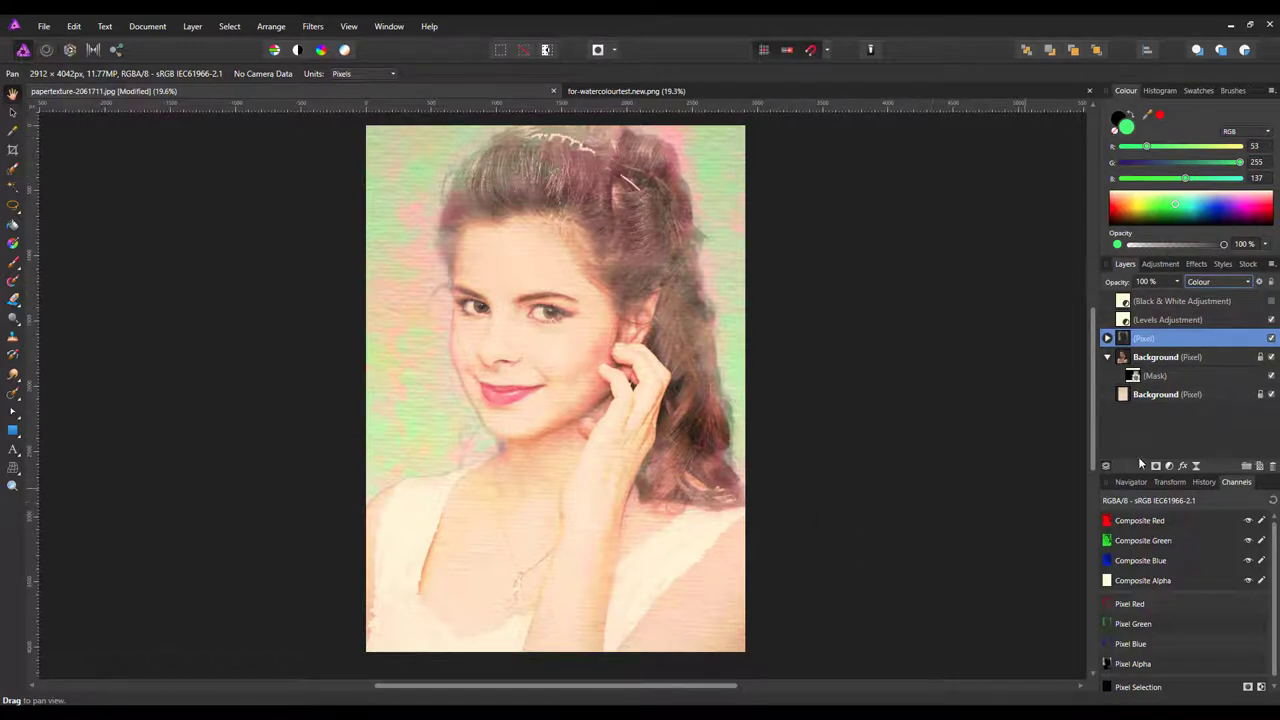
left_click(1205, 358)
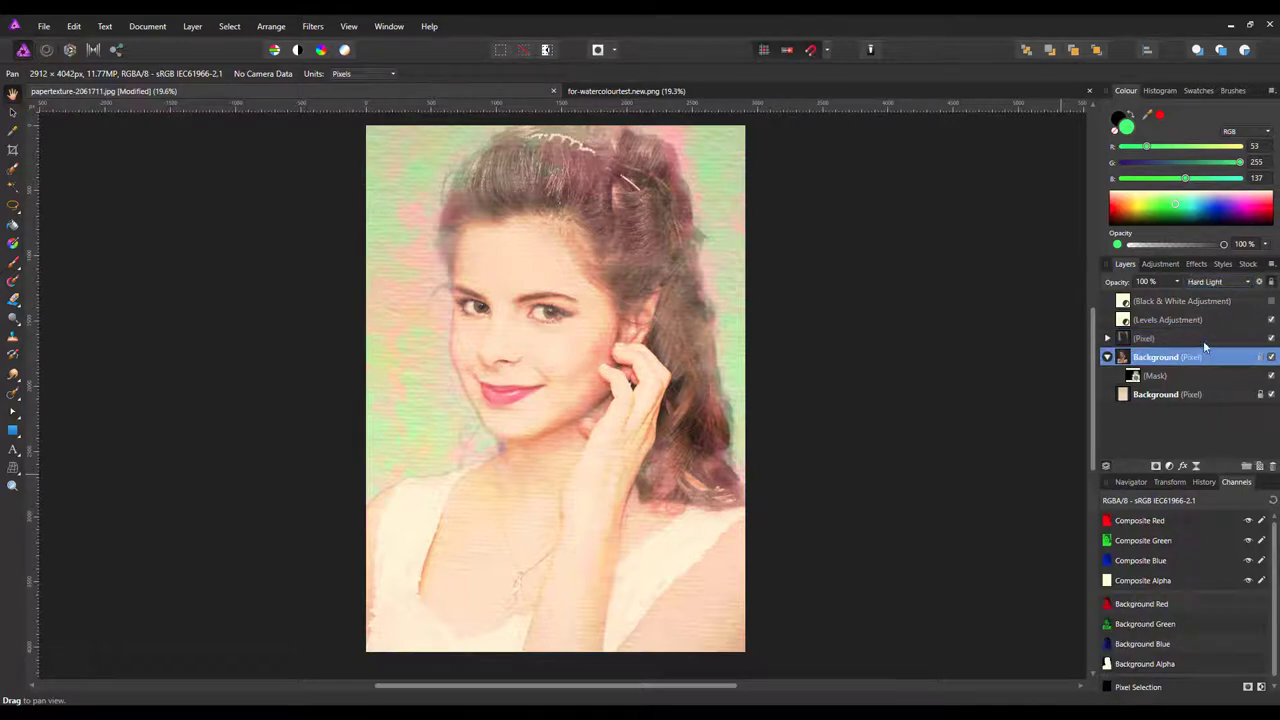
left_click(1203, 341)
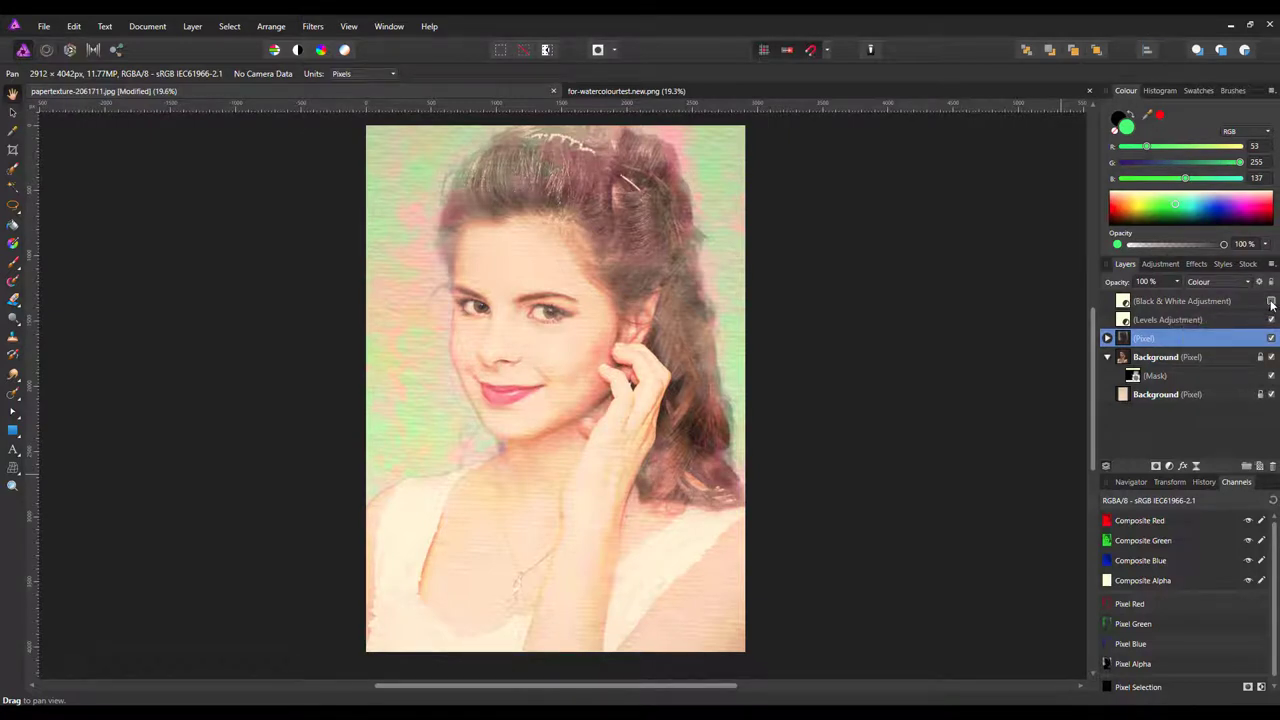
Turn on the Black & White adjustment and tune its mixes: lower Red, raise Blue to 63%, adjust Magenta
left_click(1271, 301)
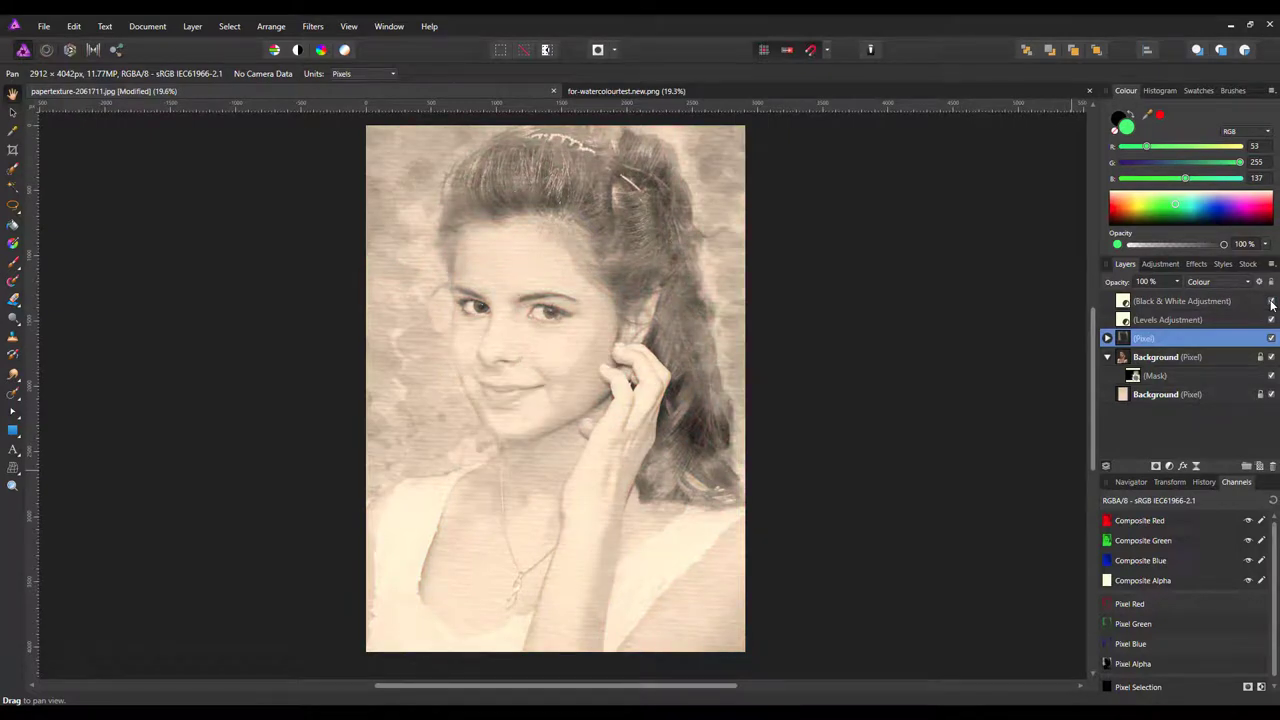
left_click(1123, 302)
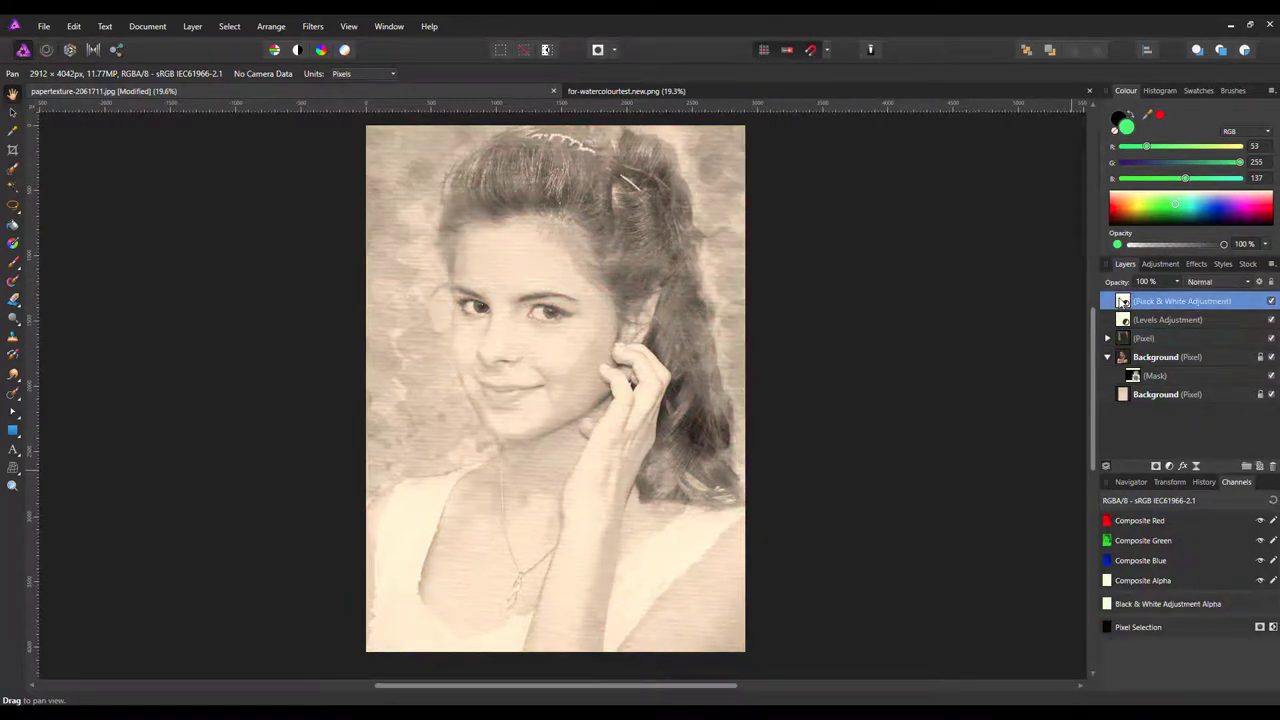
double_click(1123, 302)
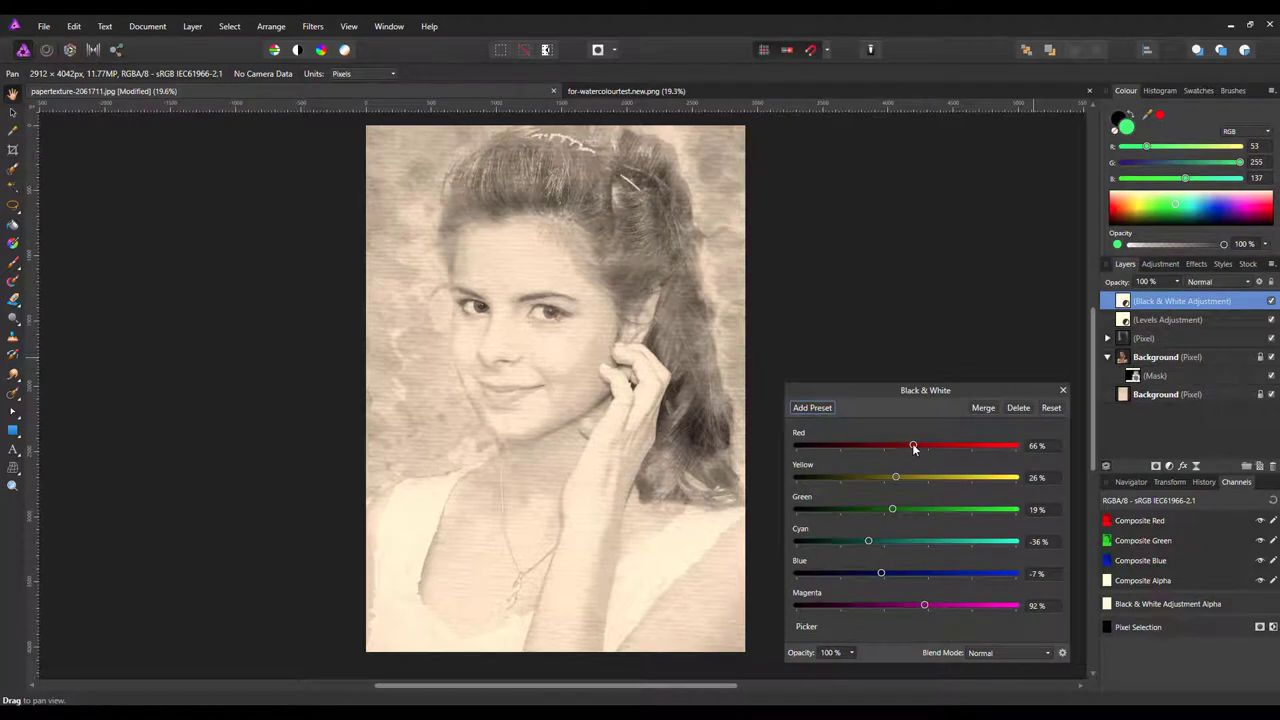
left_click_drag(912, 447, 863, 509)
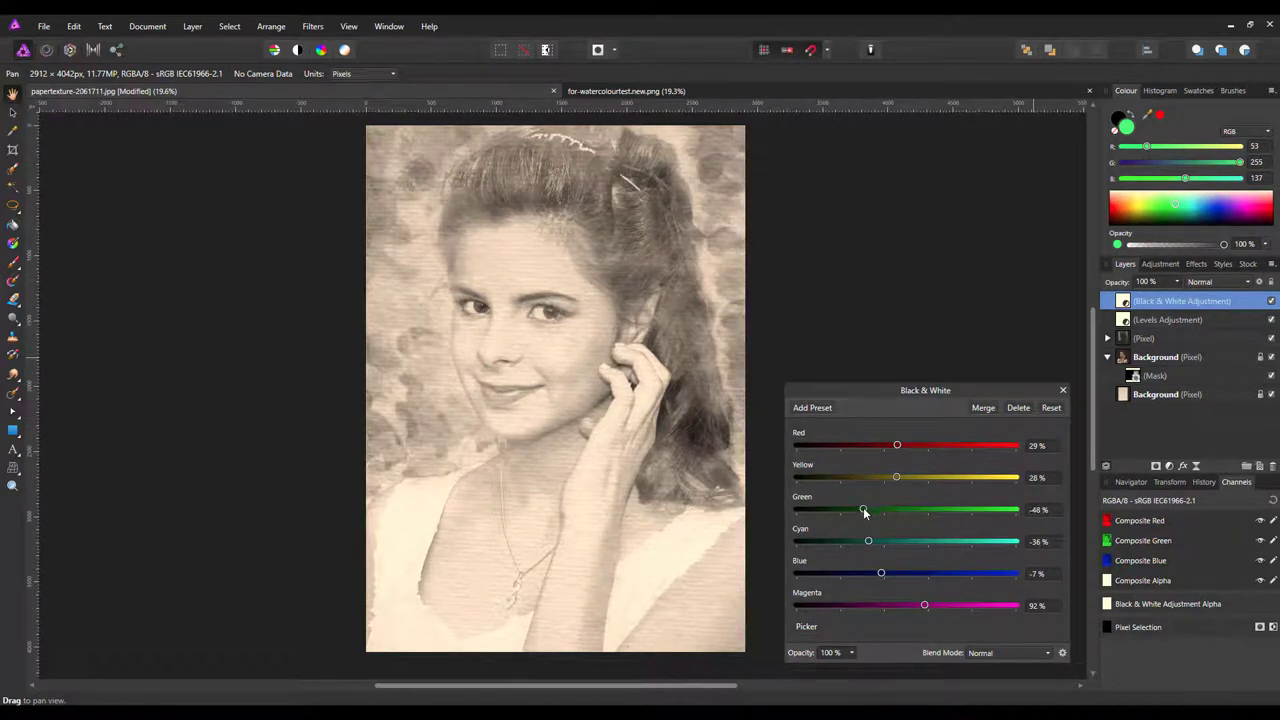
left_click_drag(881, 574, 922, 542)
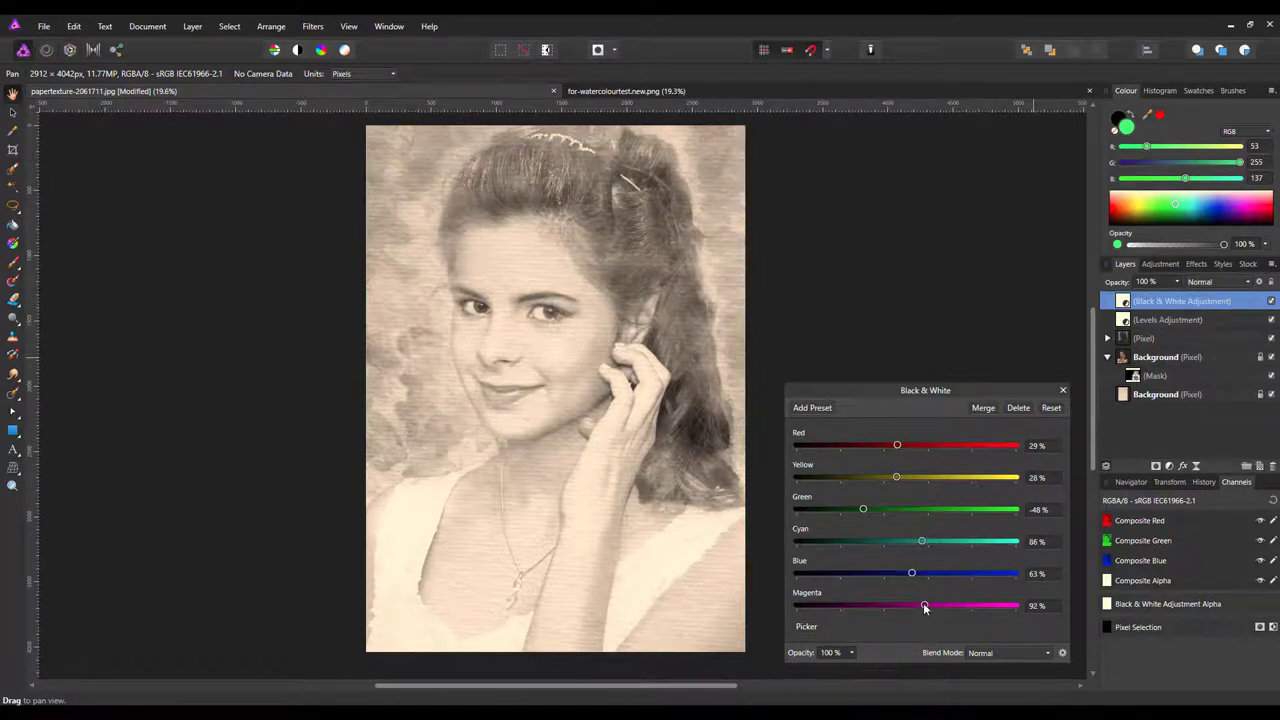
left_click_drag(925, 606, 891, 606)
left_click_drag(907, 607, 940, 612)
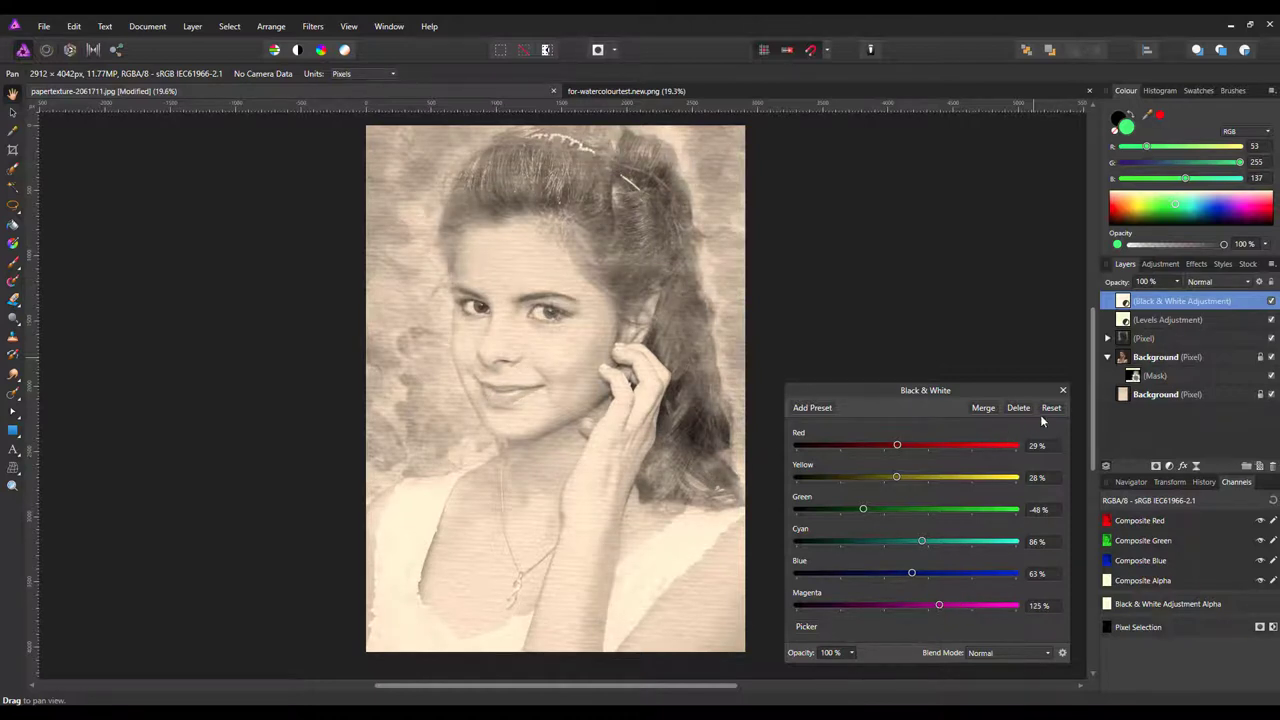
left_click(1062, 390)
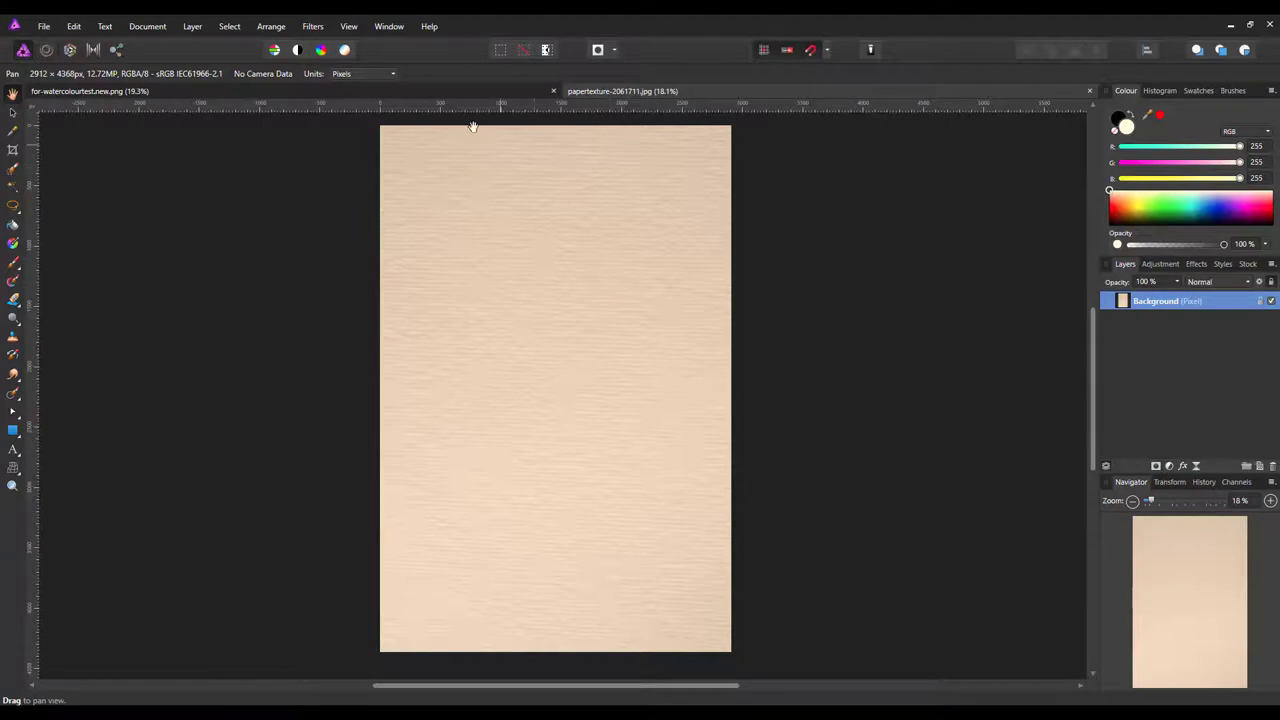
Copy the portrait layer and paste it into the paper texture document
left_click(450, 92)
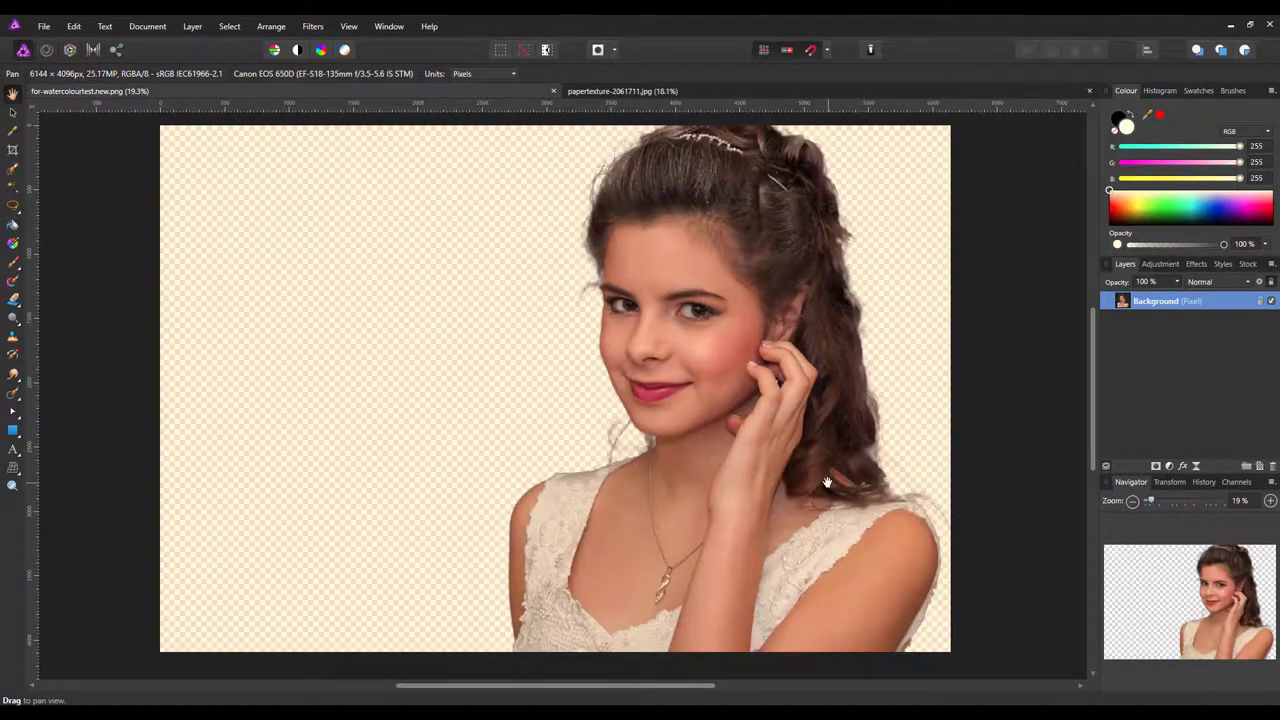
right_click(1174, 305)
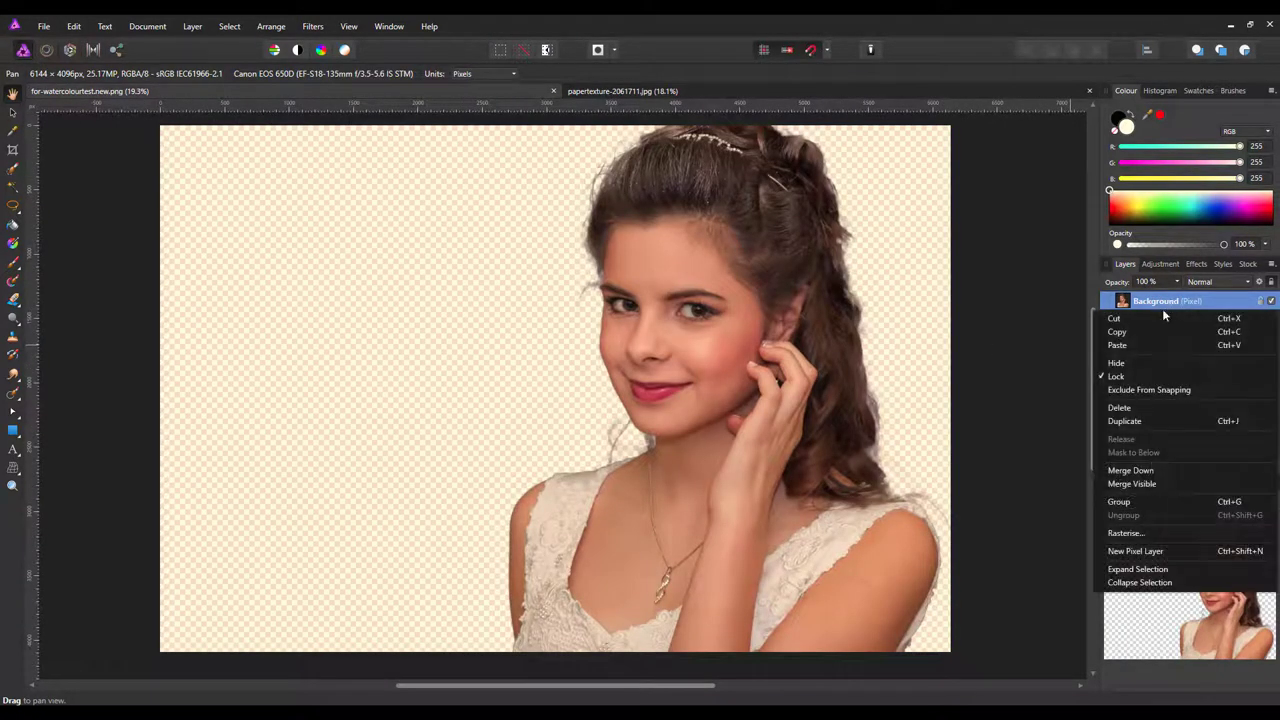
key("Escape")
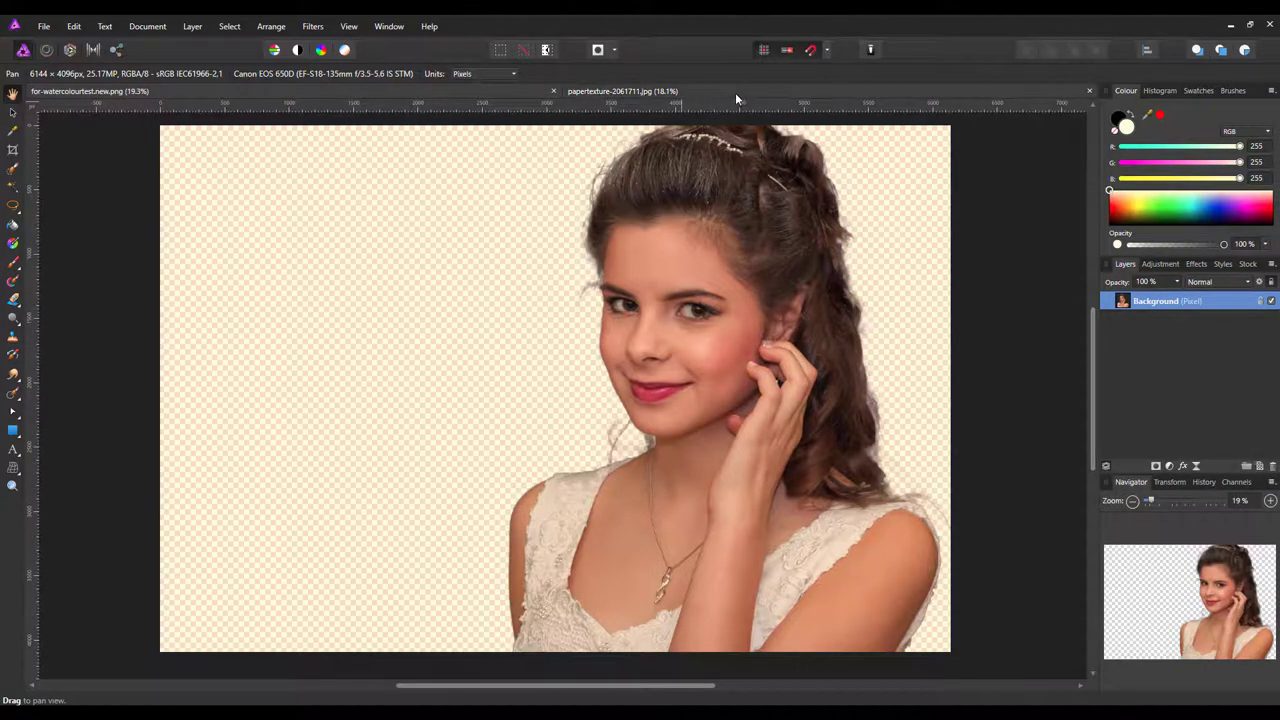
left_click(735, 92)
left_click(74, 26)
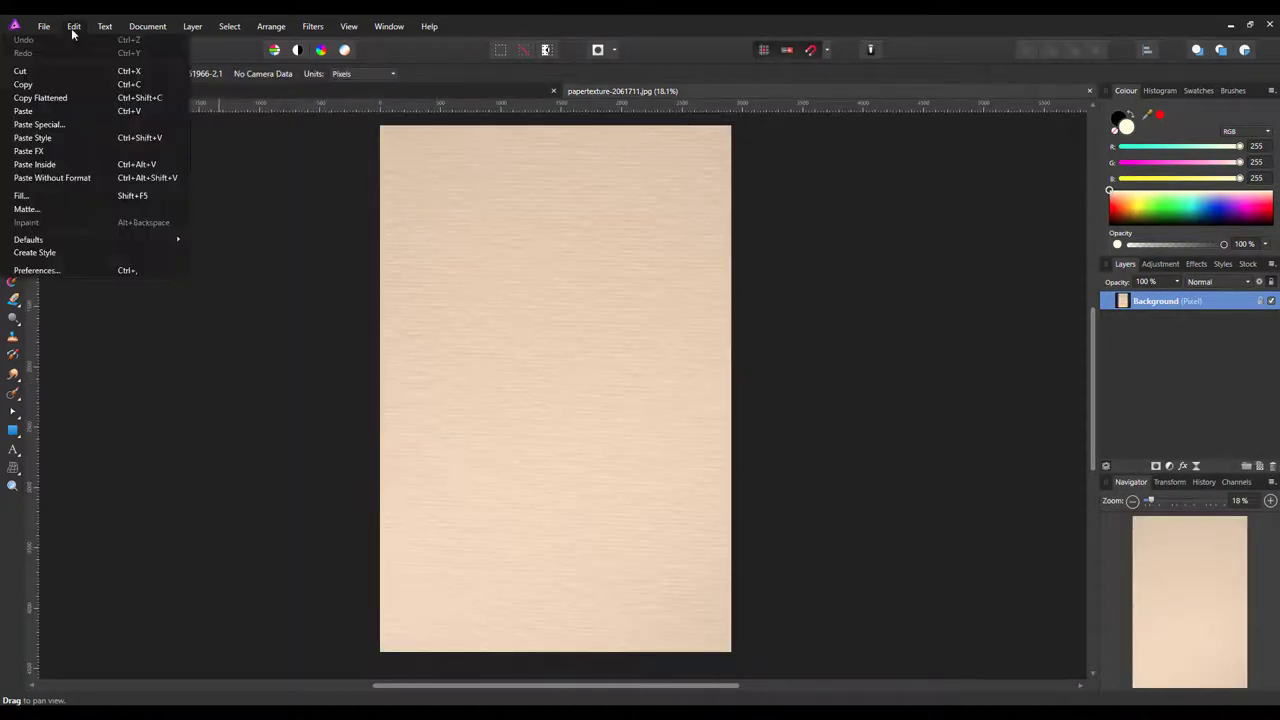
left_click(37, 113)
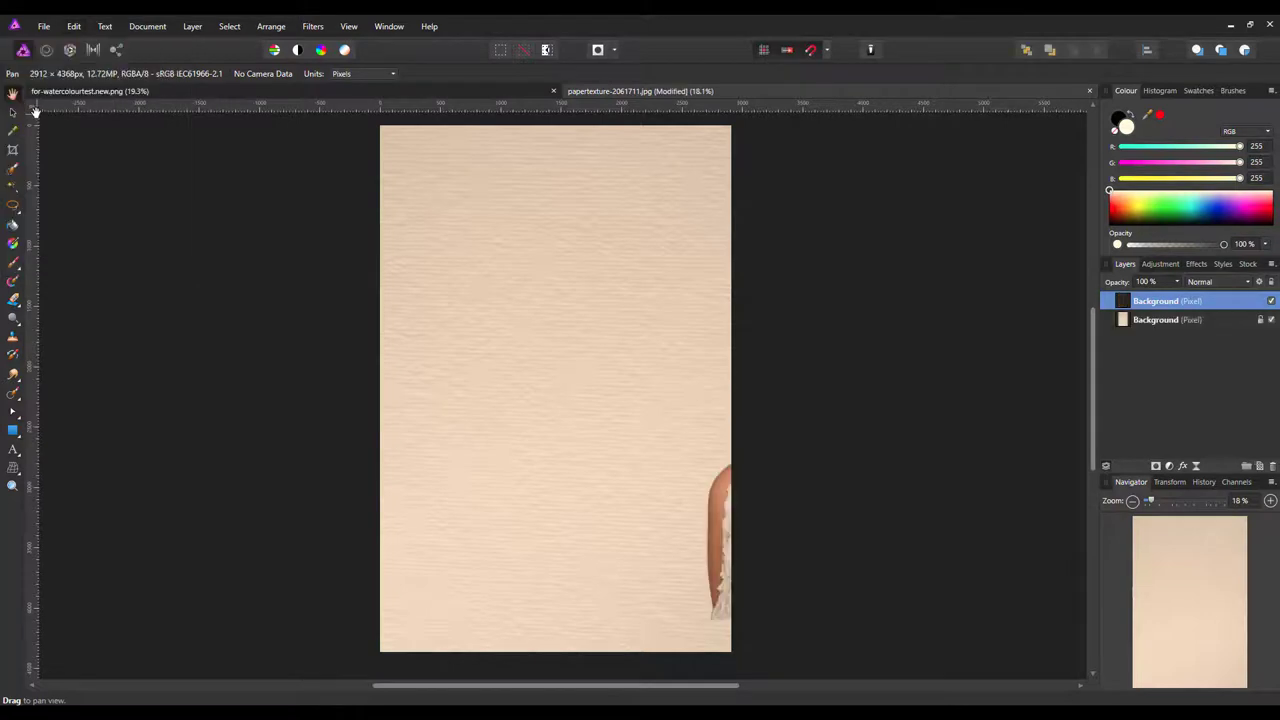
Centre the pasted portrait over the paper and lock the layer
left_click(12, 112)
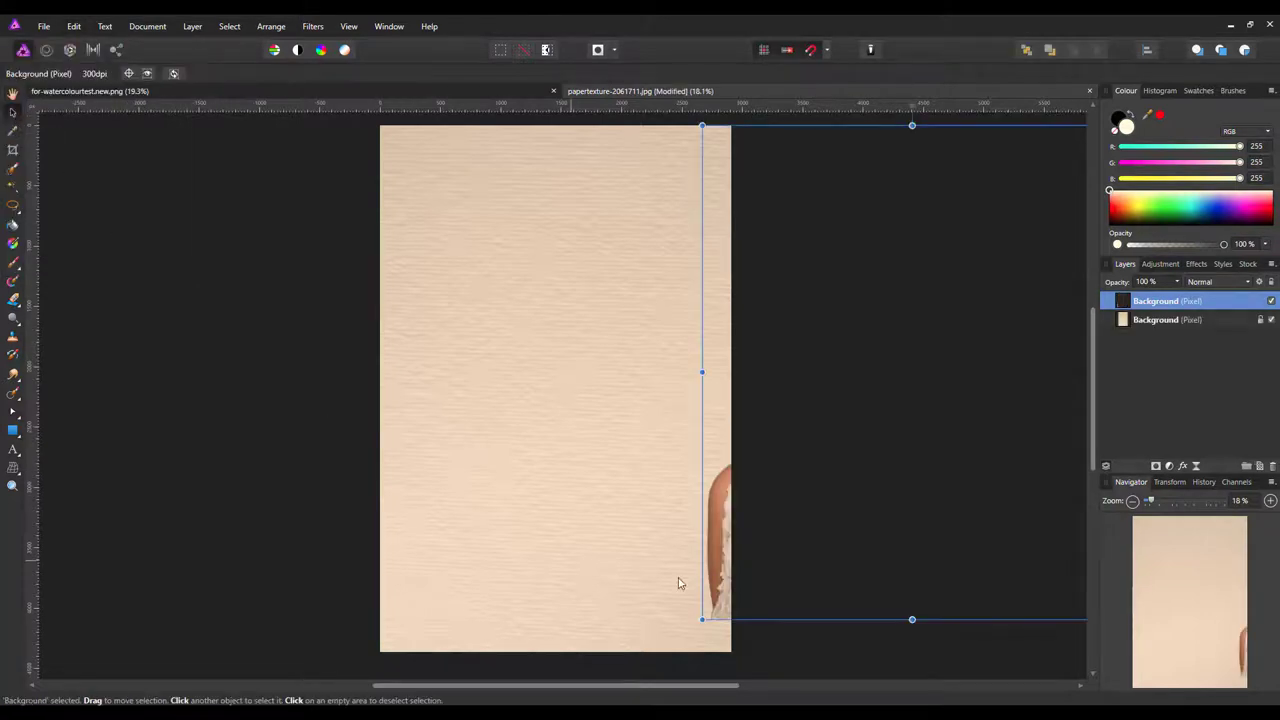
left_click_drag(717, 520, 382, 563)
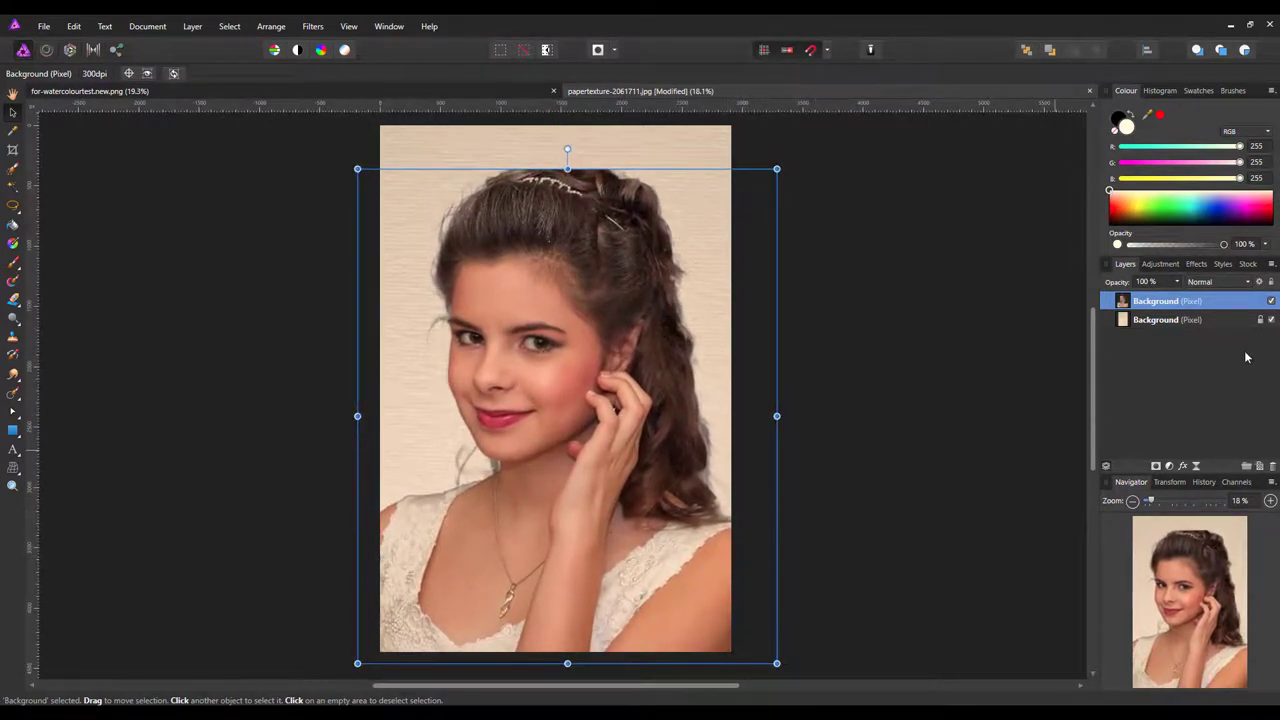
left_click(1271, 284)
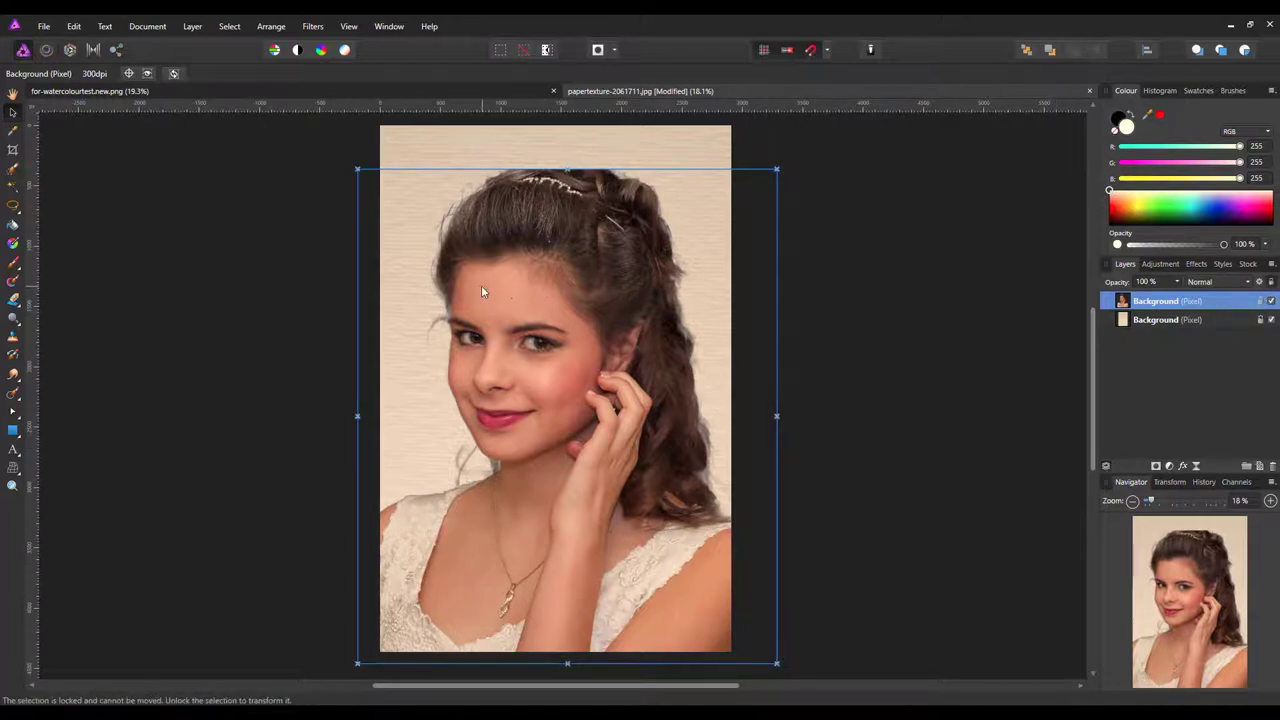
left_click(12, 94)
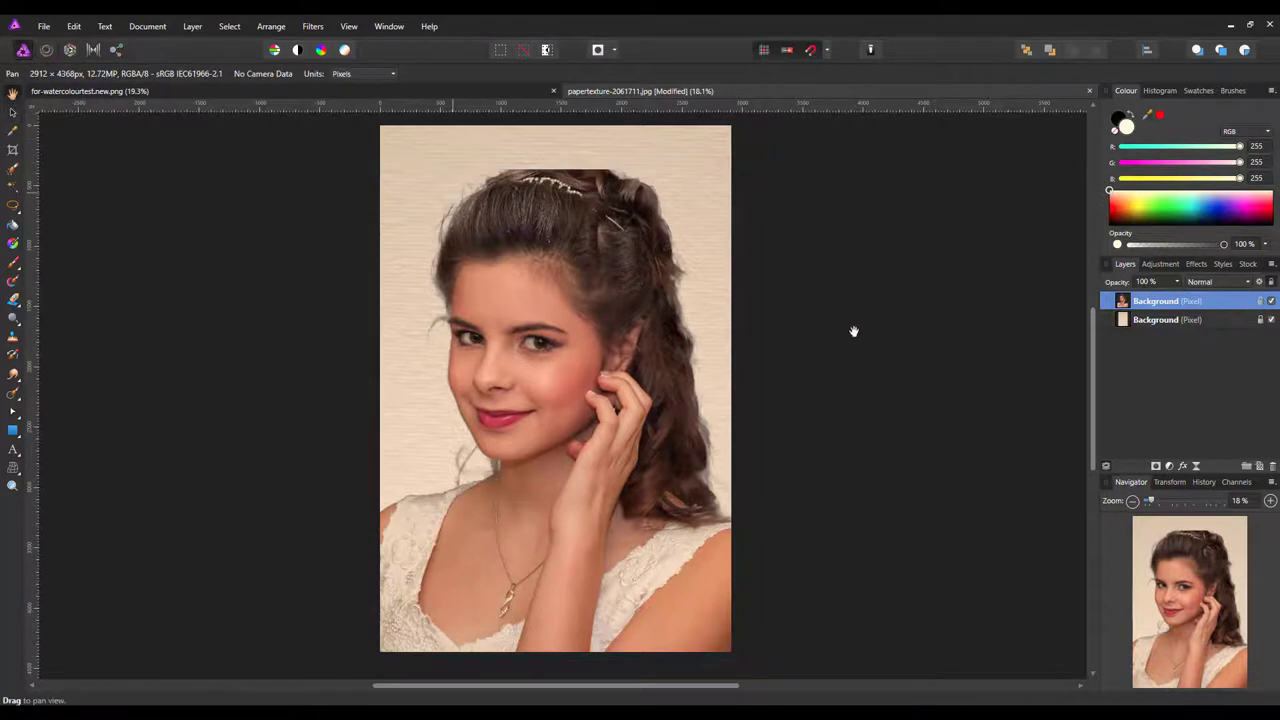
Duplicate the portrait layer and merge a Black & White adjustment (Red 25%, Magenta 74%) into the copy
right_click(1184, 305)
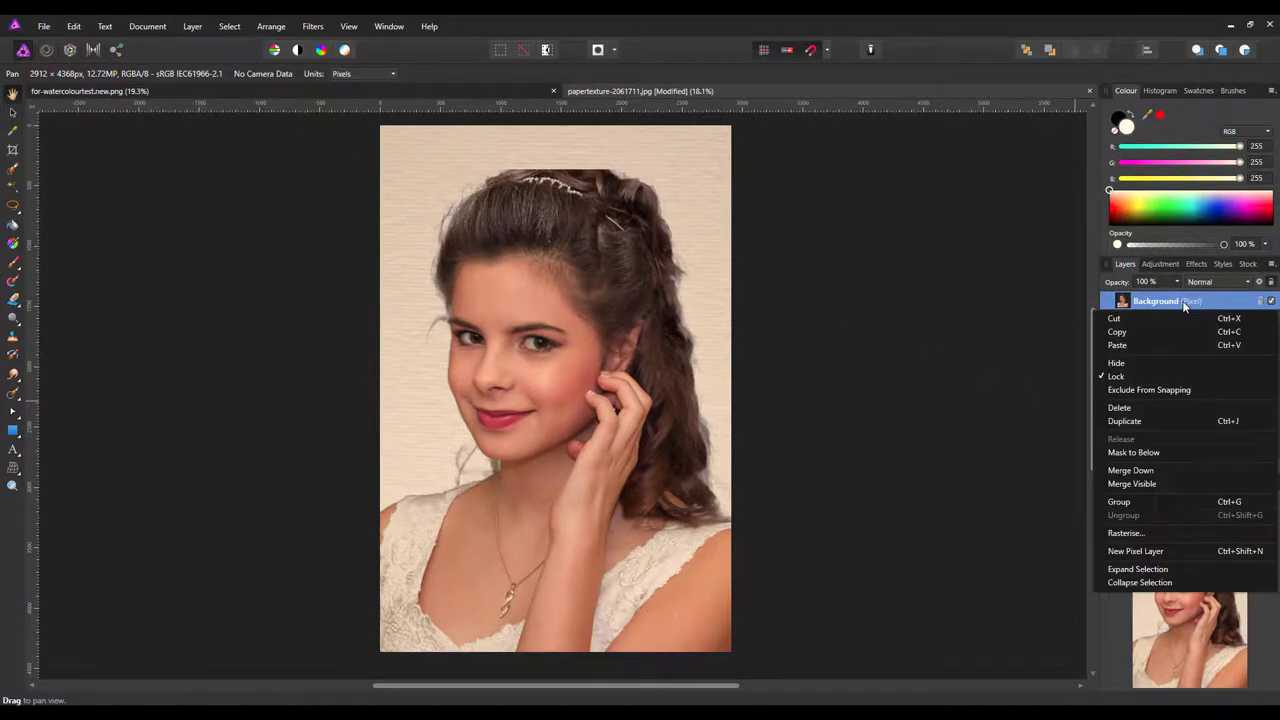
left_click(1174, 425)
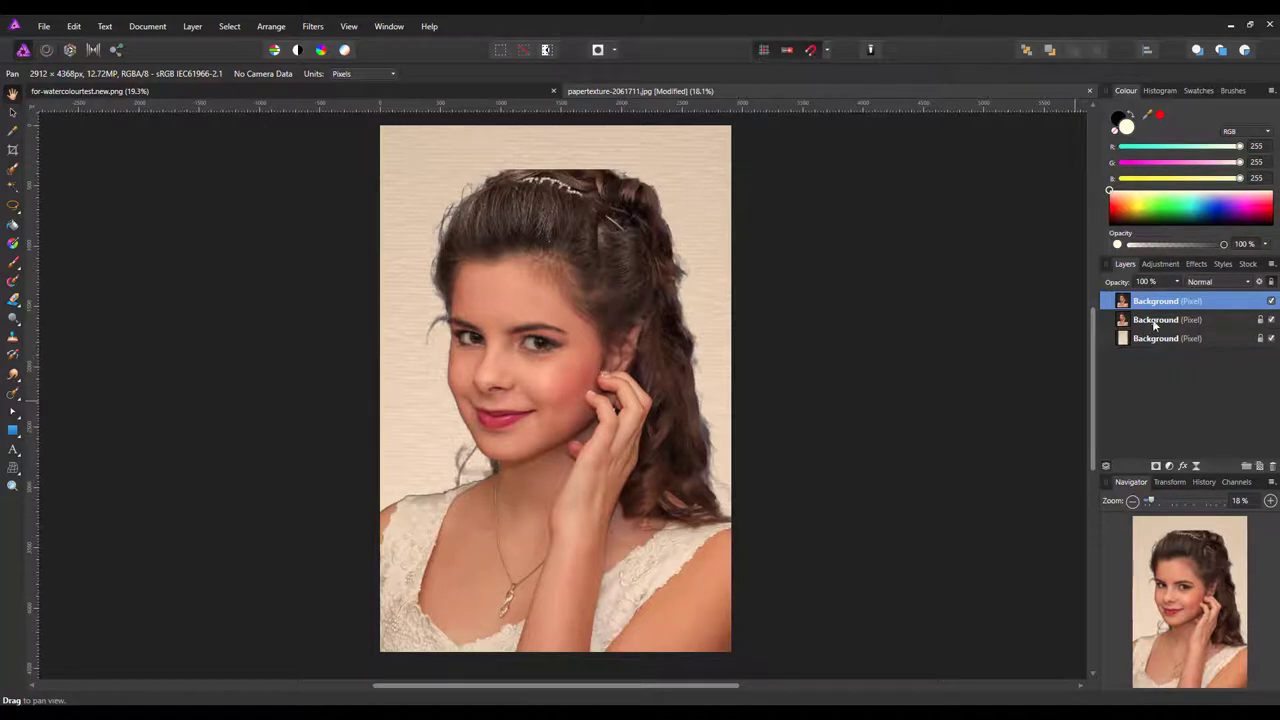
left_click(1169, 466)
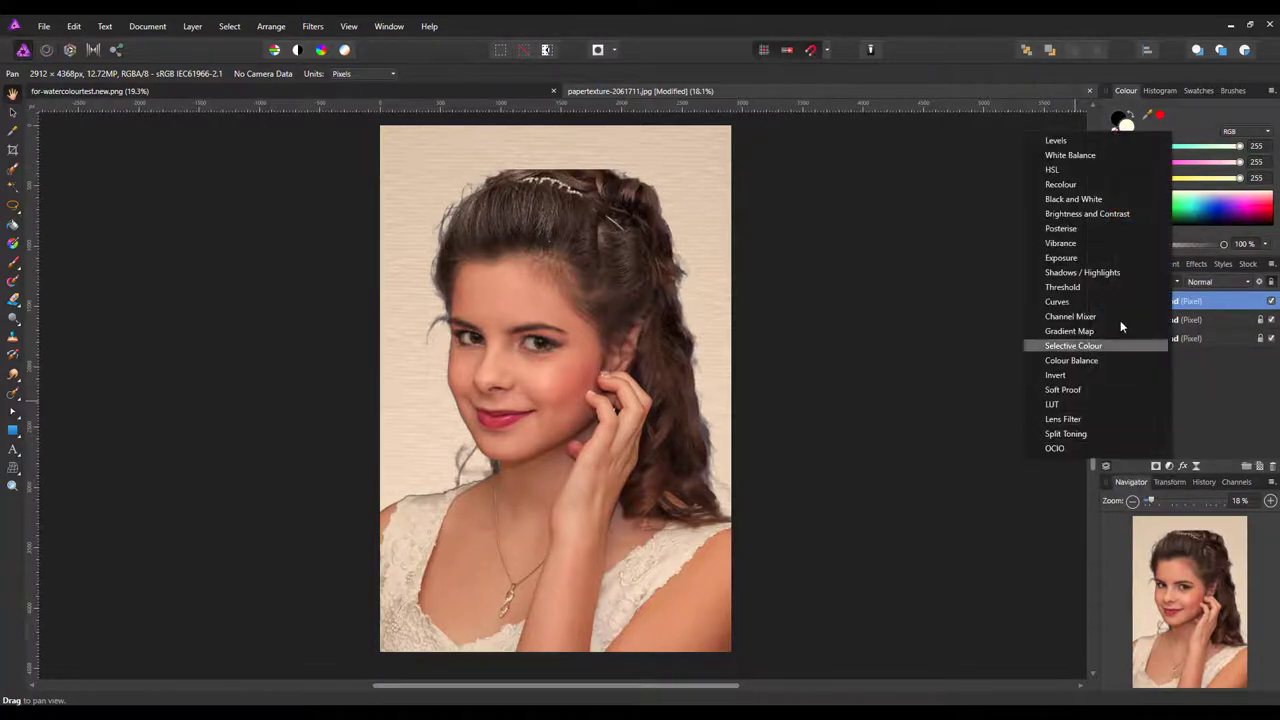
left_click(1074, 202)
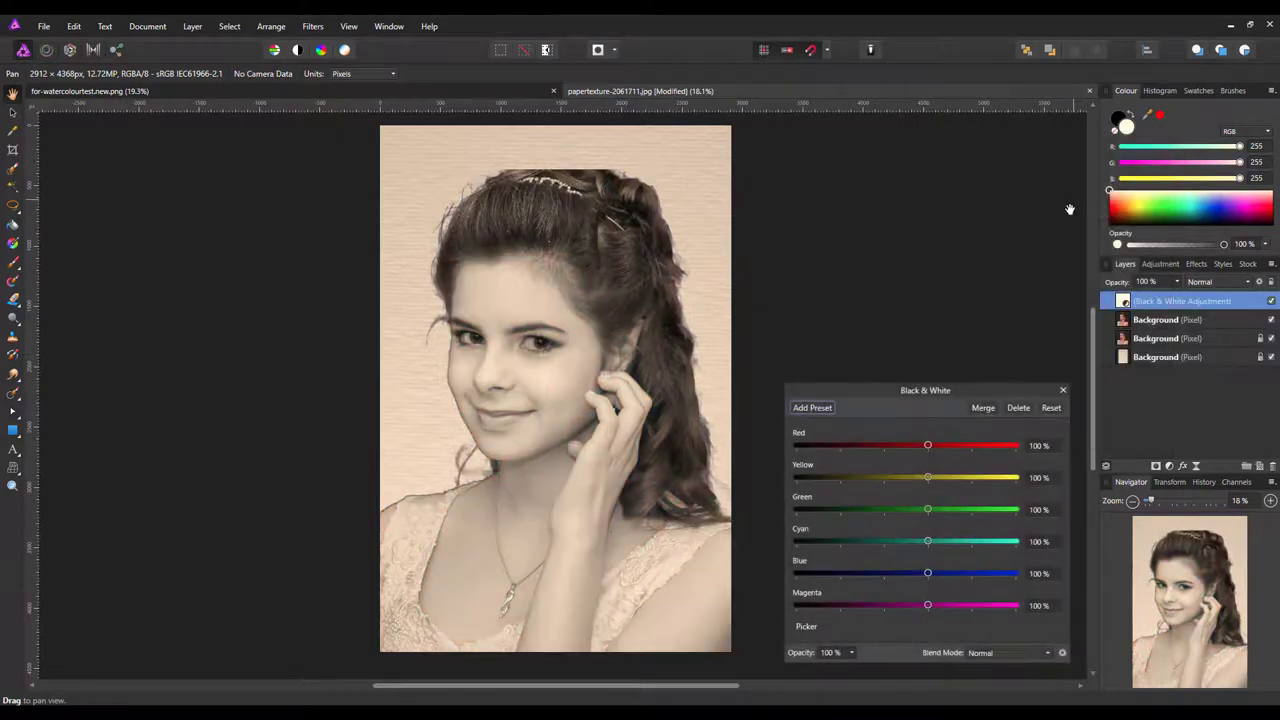
left_click_drag(928, 447, 895, 452)
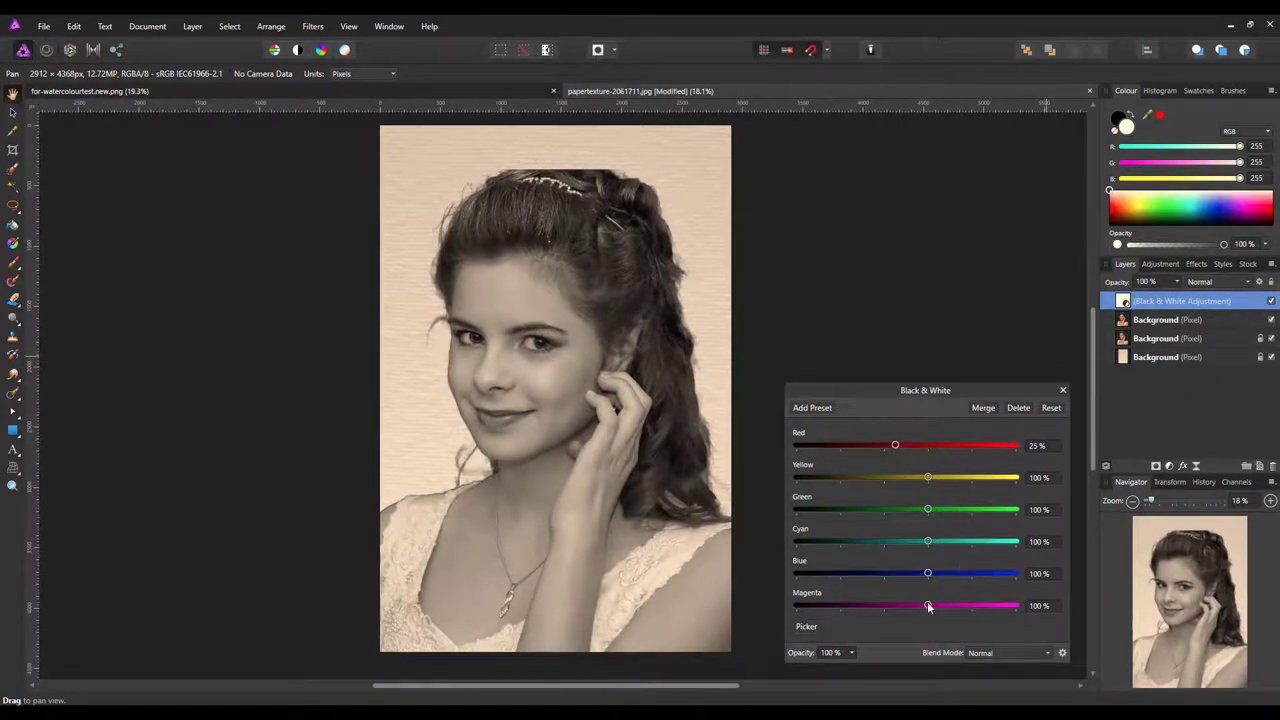
left_click_drag(928, 606, 910, 607)
left_click(981, 406)
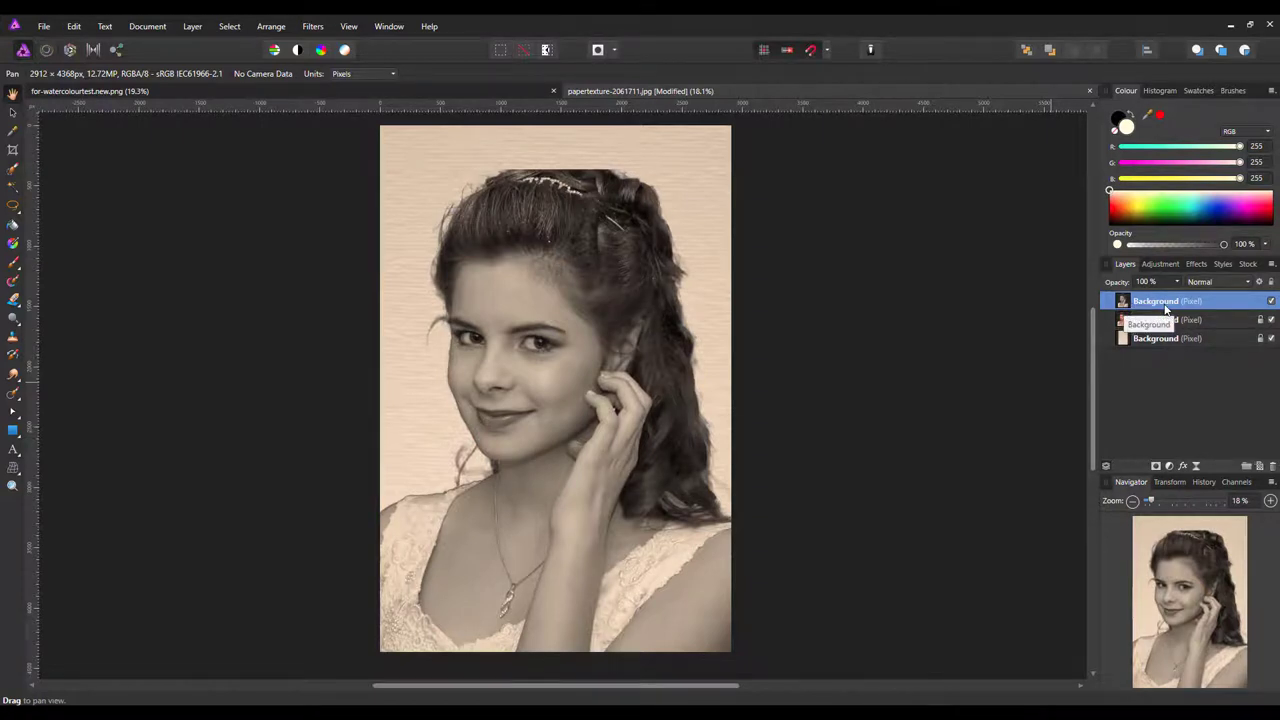
Invert the top portrait copy into a negative and create a selection from the layer
left_click(192, 28)
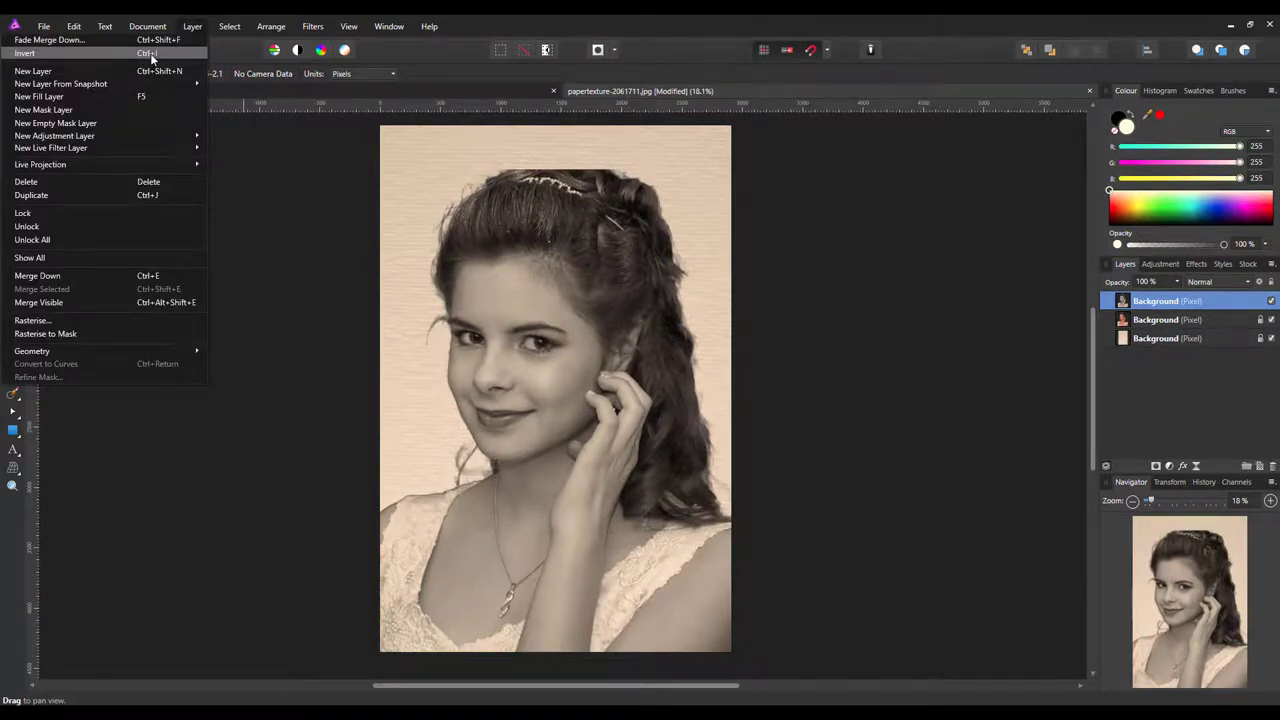
left_click(150, 53)
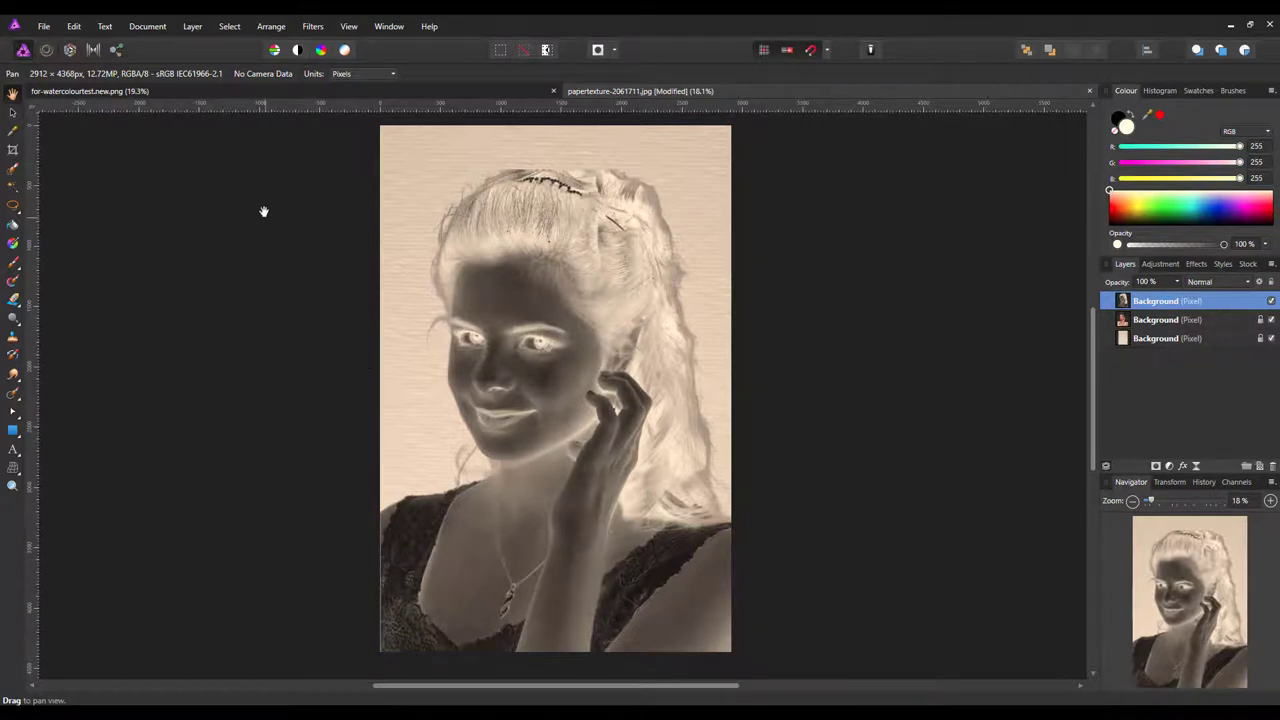
left_click(230, 30)
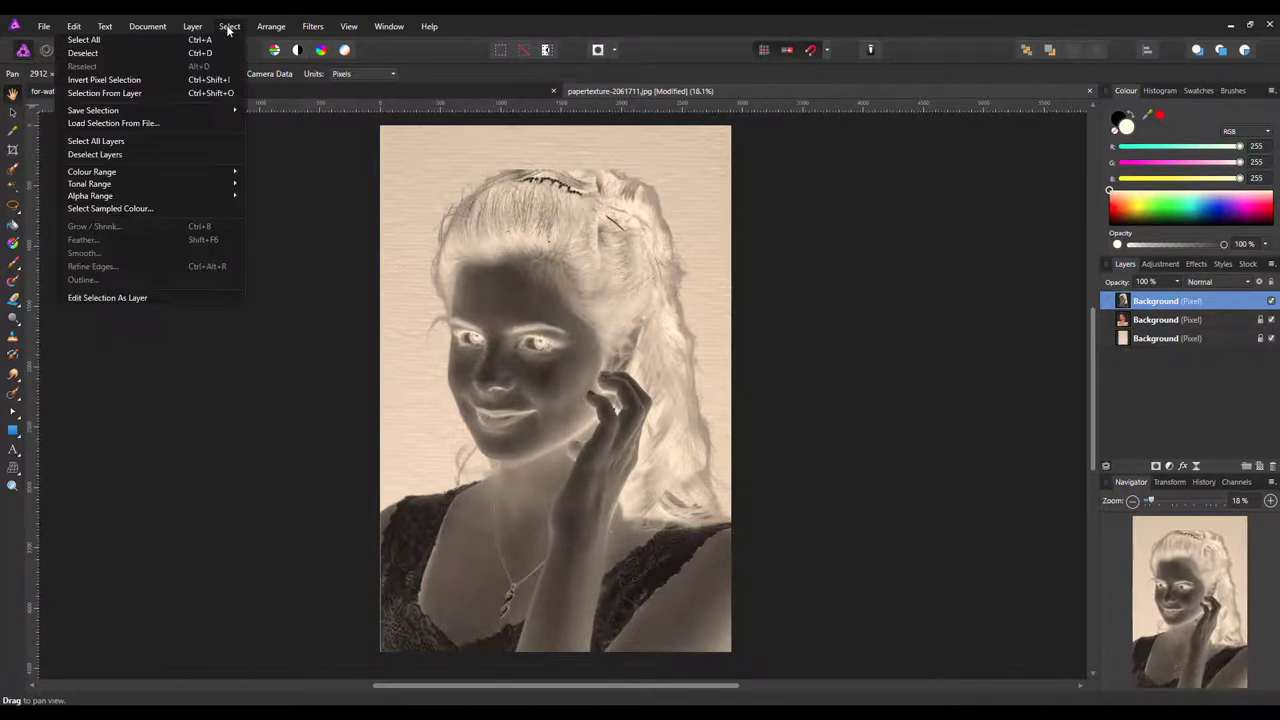
left_click(110, 95)
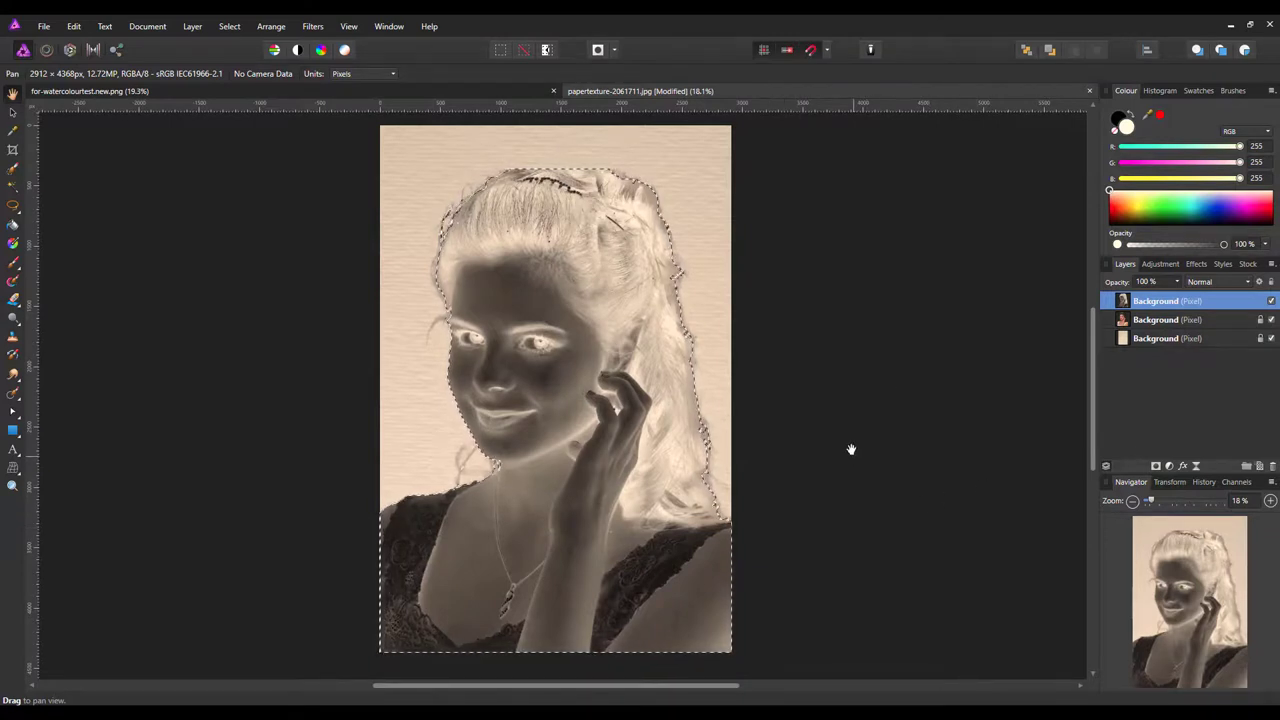
Mask the negative portrait to the figure, hide the middle Background layer, and add a new pixel layer
left_click(1157, 467)
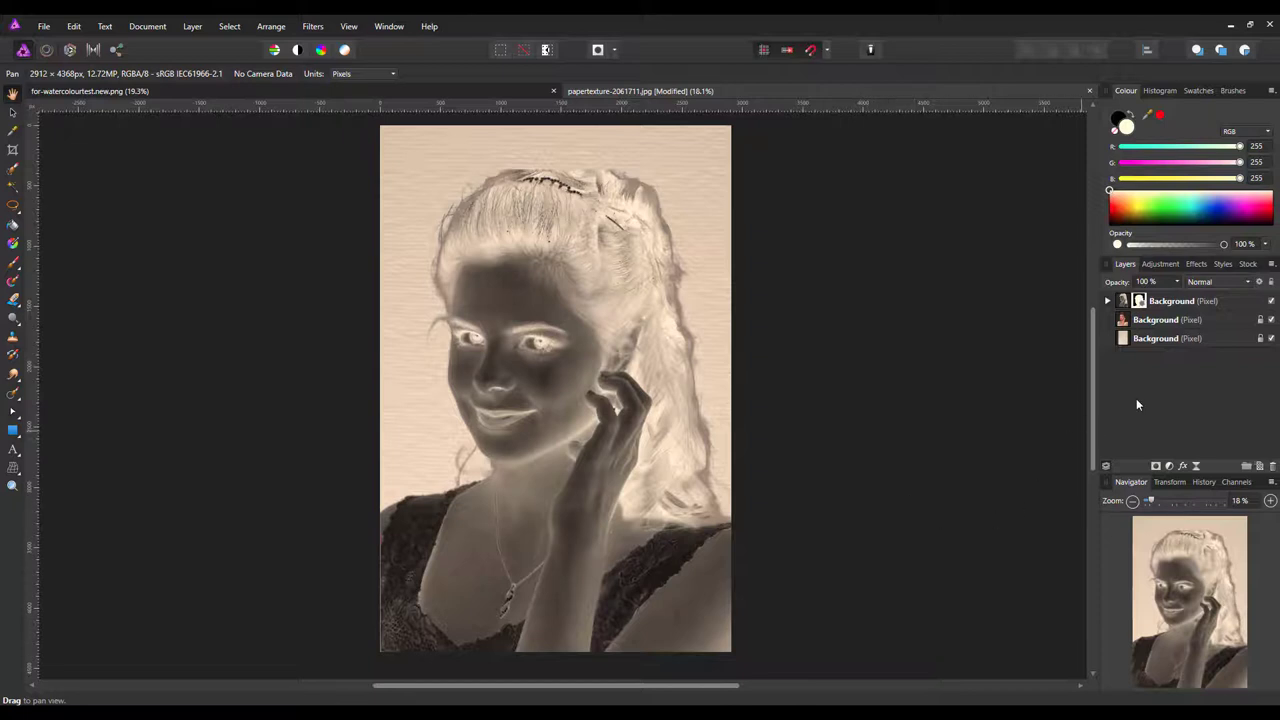
left_click(1218, 320)
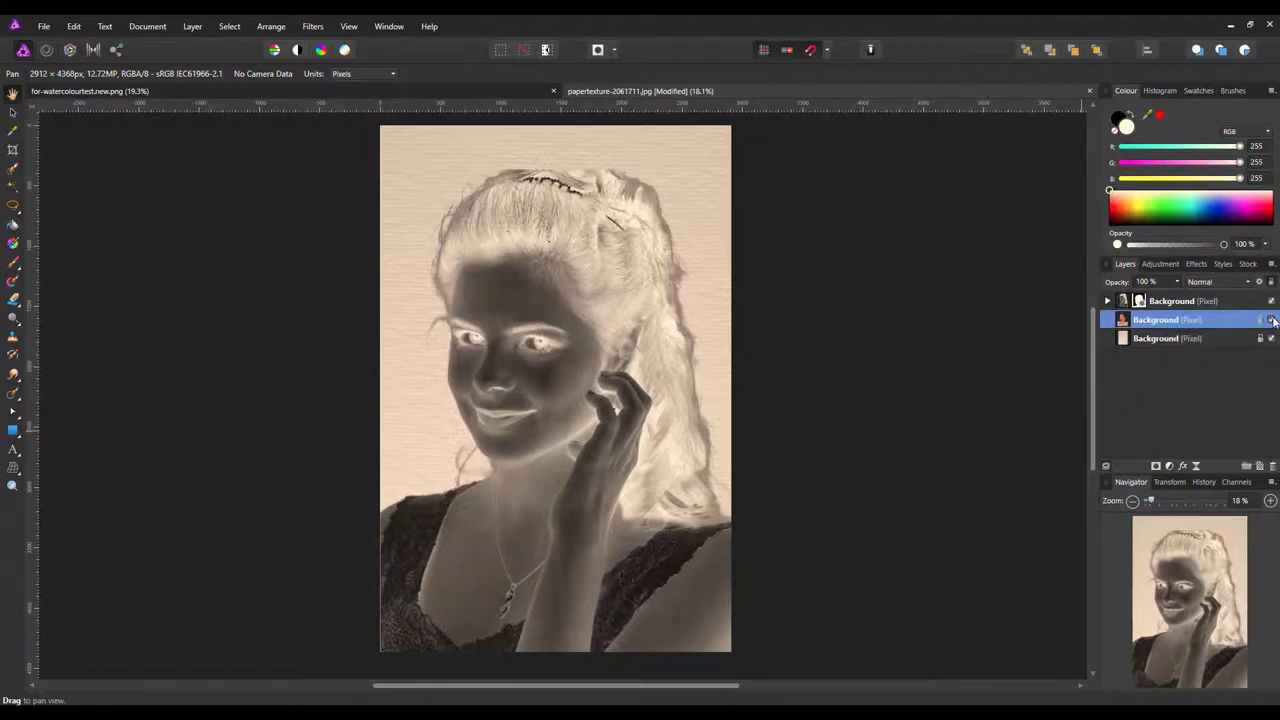
left_click(1271, 320)
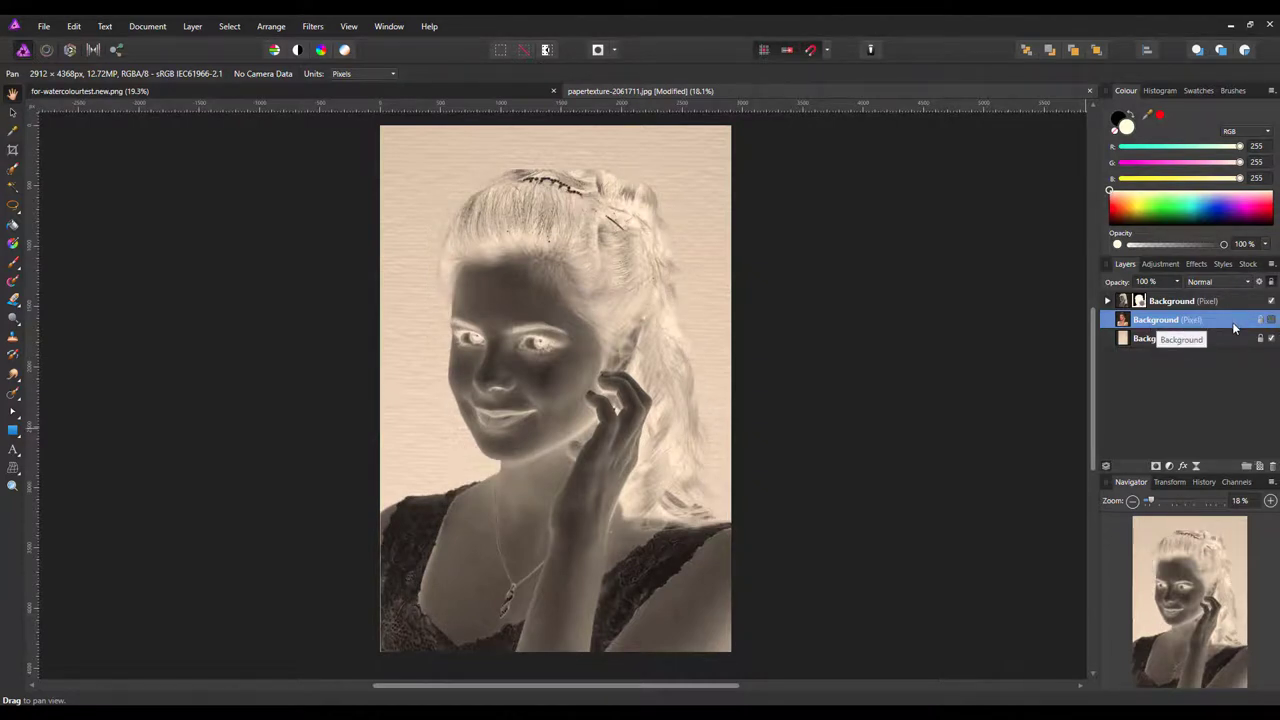
left_click(1260, 467)
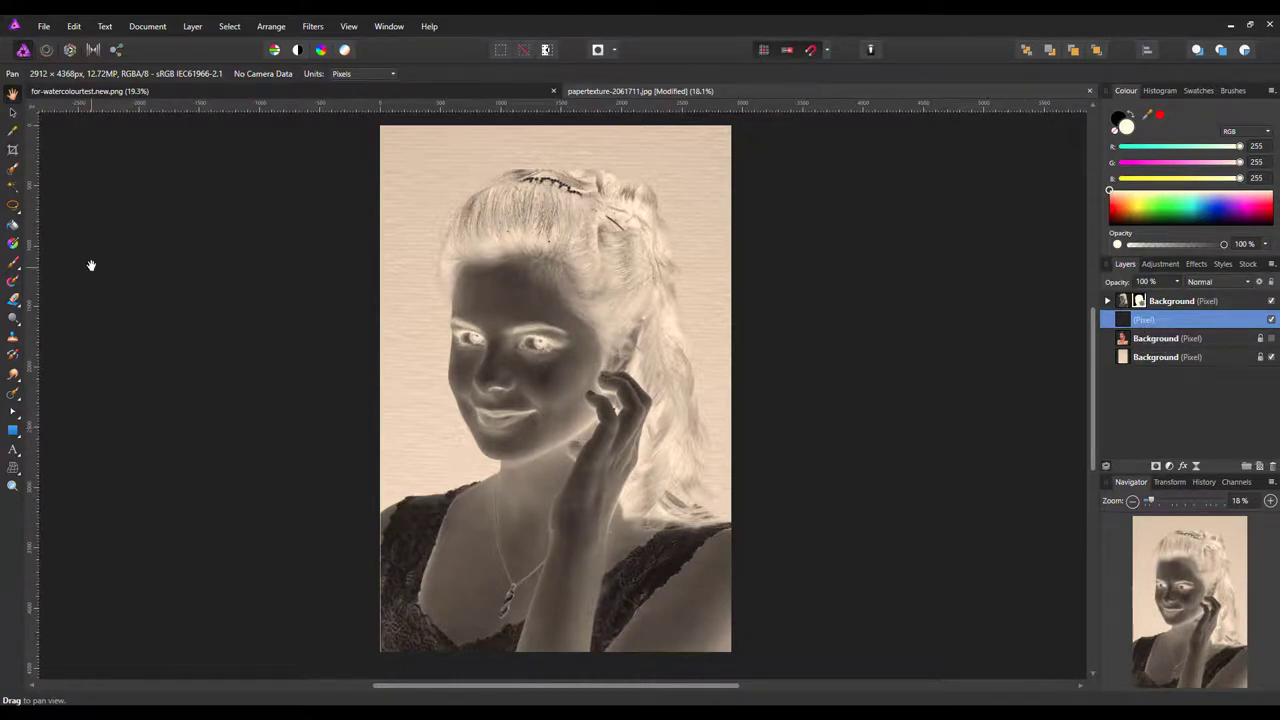
Paint a pale green wash across the background with the Paint Brush Tool
left_click(13, 262)
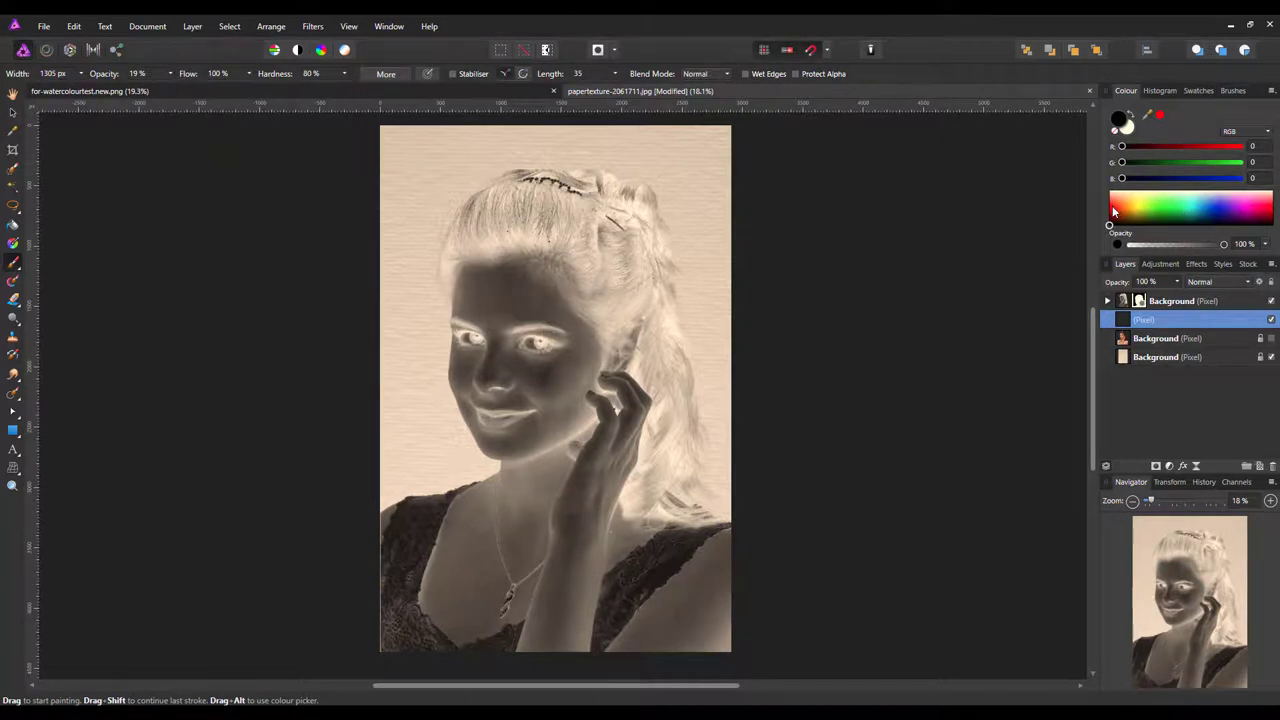
left_click(1173, 204)
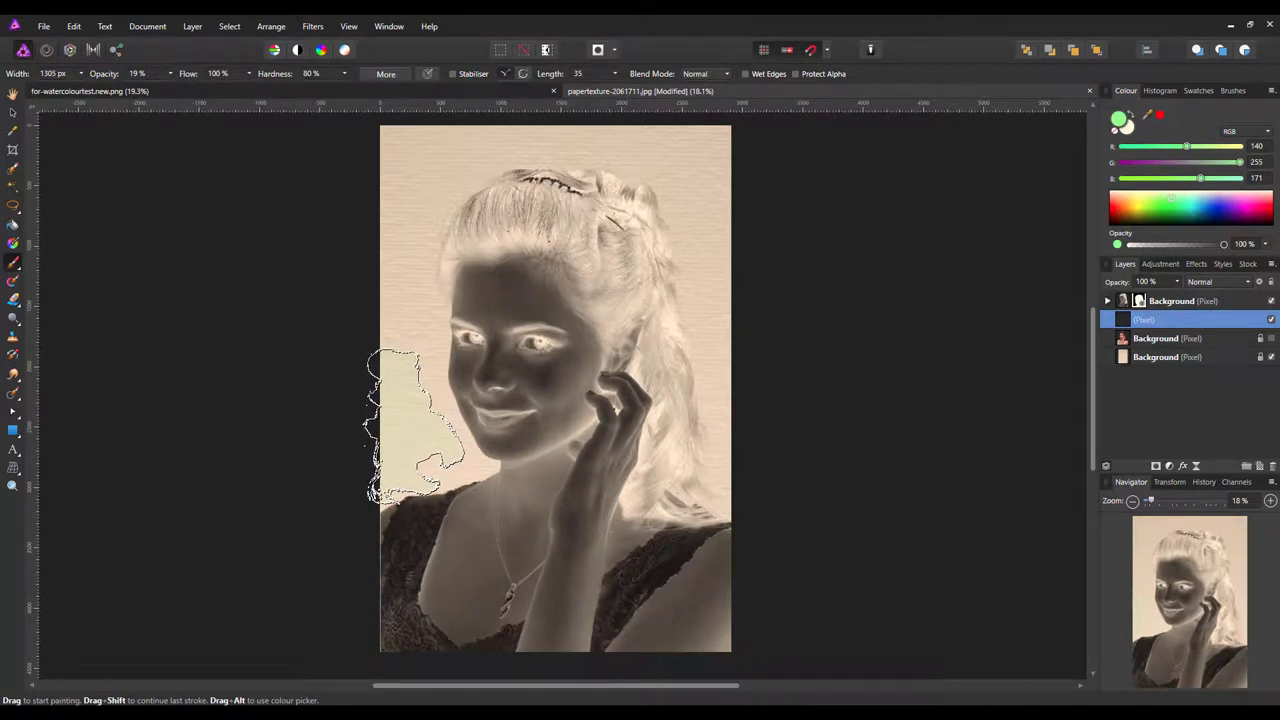
mouse_move(397, 423)
left_mouse_down()
mouse_move(417, 376)
mouse_move(438, 442)
mouse_move(421, 280)
mouse_move(429, 202)
mouse_move(406, 280)
mouse_move(415, 193)
mouse_move(558, 163)
mouse_move(684, 160)
mouse_move(725, 256)
mouse_move(744, 472)
mouse_move(733, 431)
mouse_move(748, 311)
mouse_move(615, 164)
mouse_move(465, 179)
mouse_move(411, 214)
mouse_move(371, 284)
mouse_move(352, 398)
mouse_move(409, 446)
mouse_move(398, 256)
mouse_move(420, 173)
mouse_move(573, 141)
mouse_move(682, 168)
left_mouse_up()
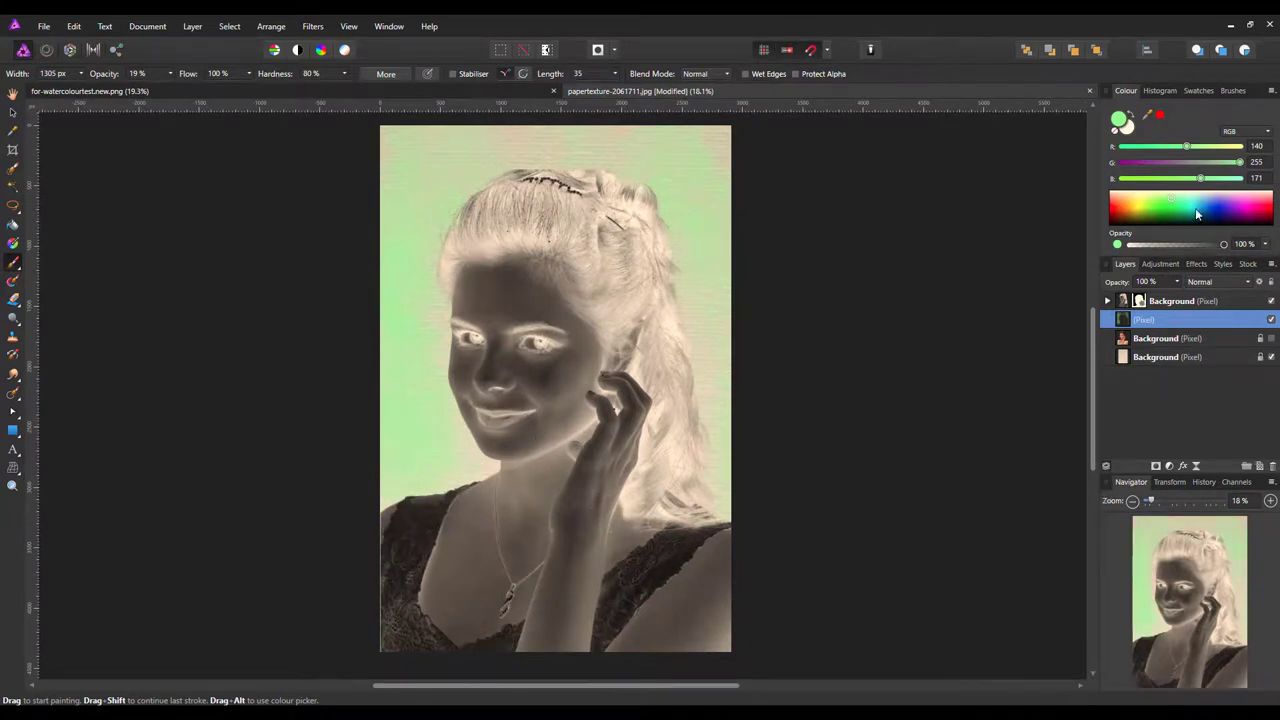
Choose a large watercolour brush and paint a pink-red wash over the background
left_click(1233, 90)
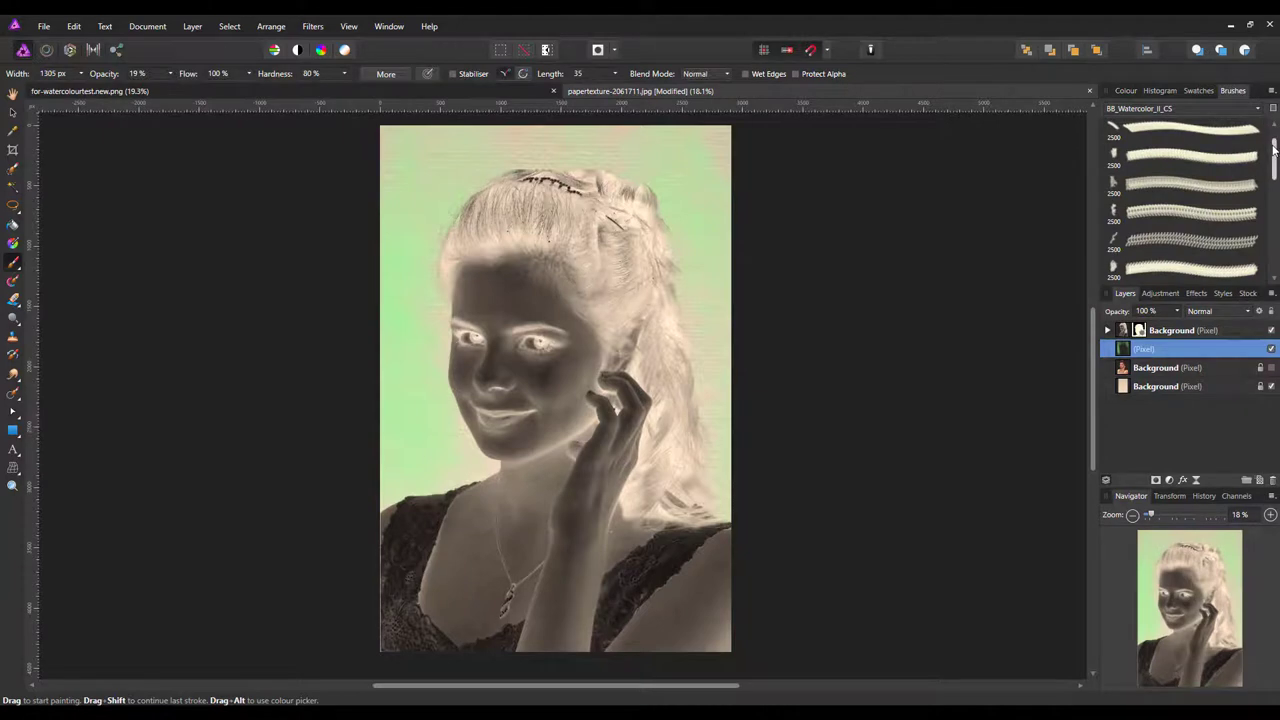
left_click_drag(1275, 158, 1275, 178)
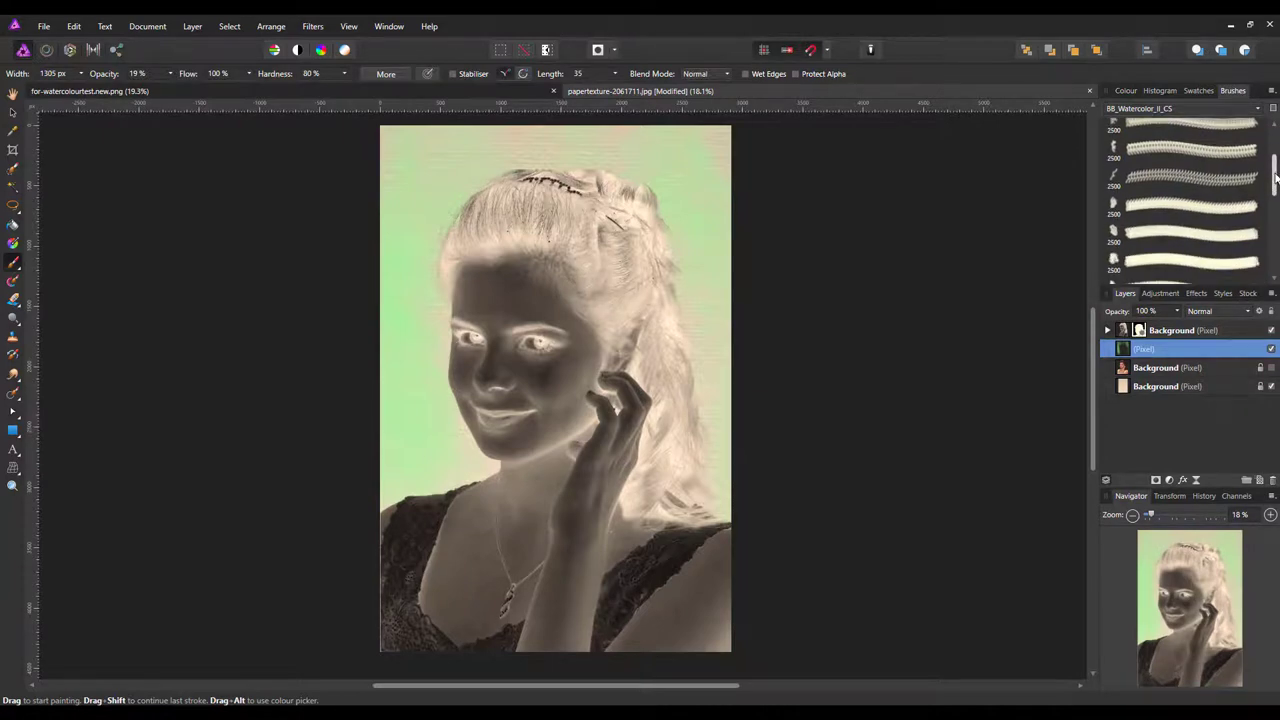
left_click(1155, 213)
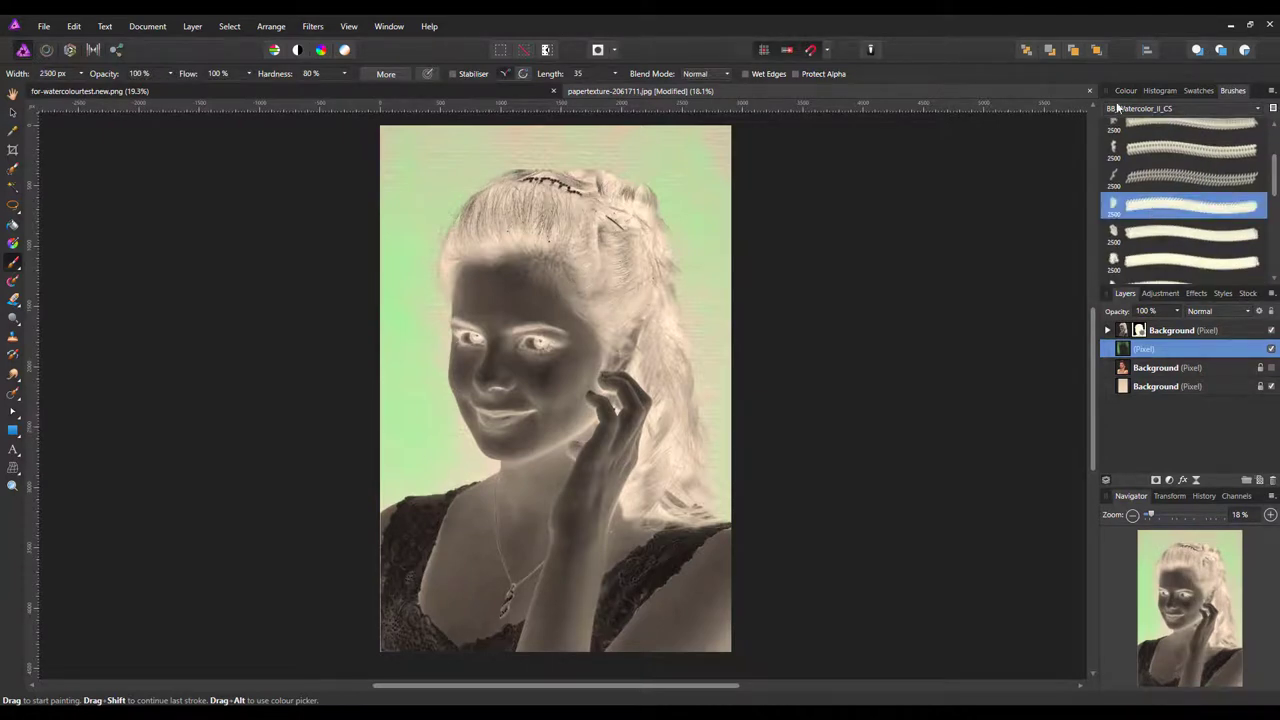
left_click(1120, 90)
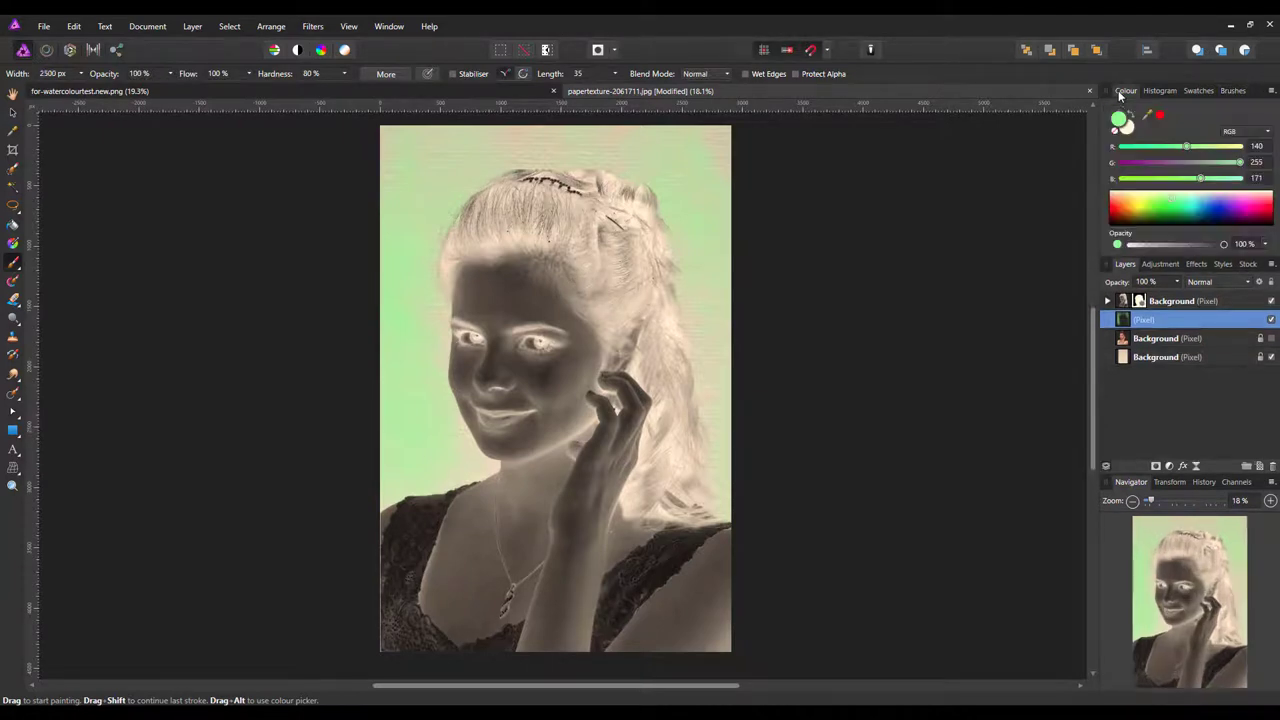
left_click(1267, 203)
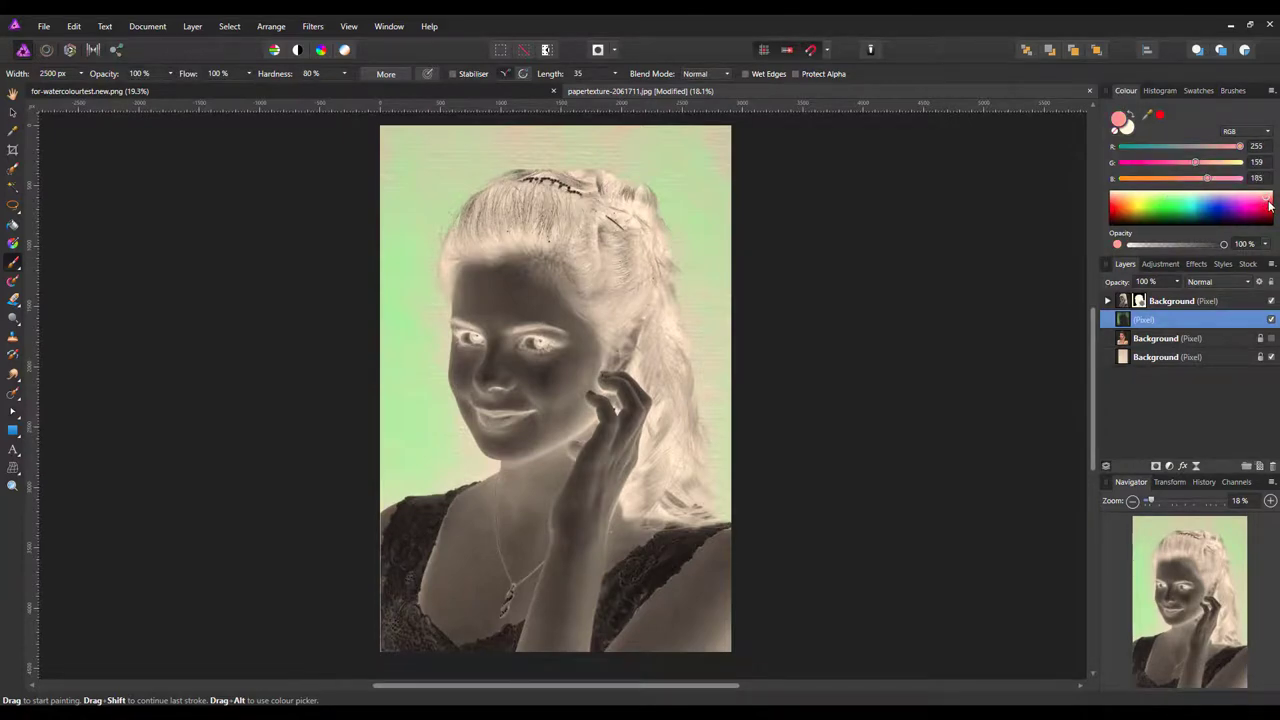
left_click(1269, 207)
left_click(785, 300)
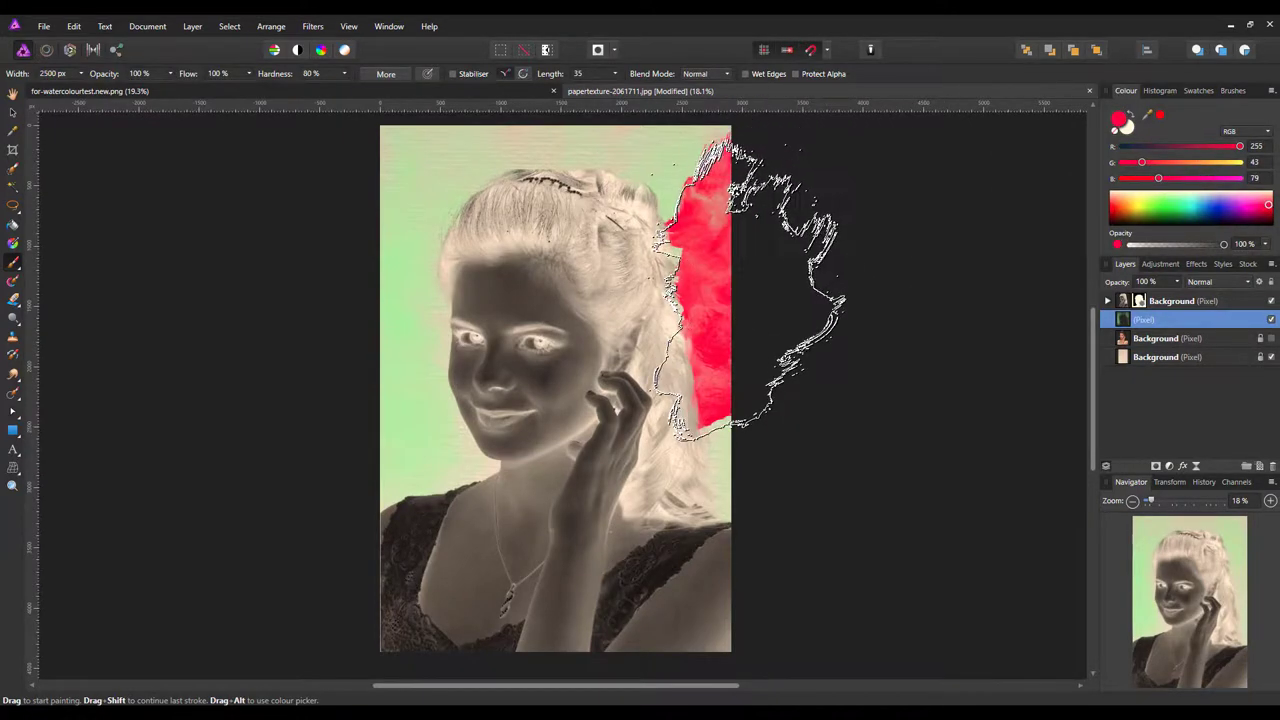
key("ctrl+z")
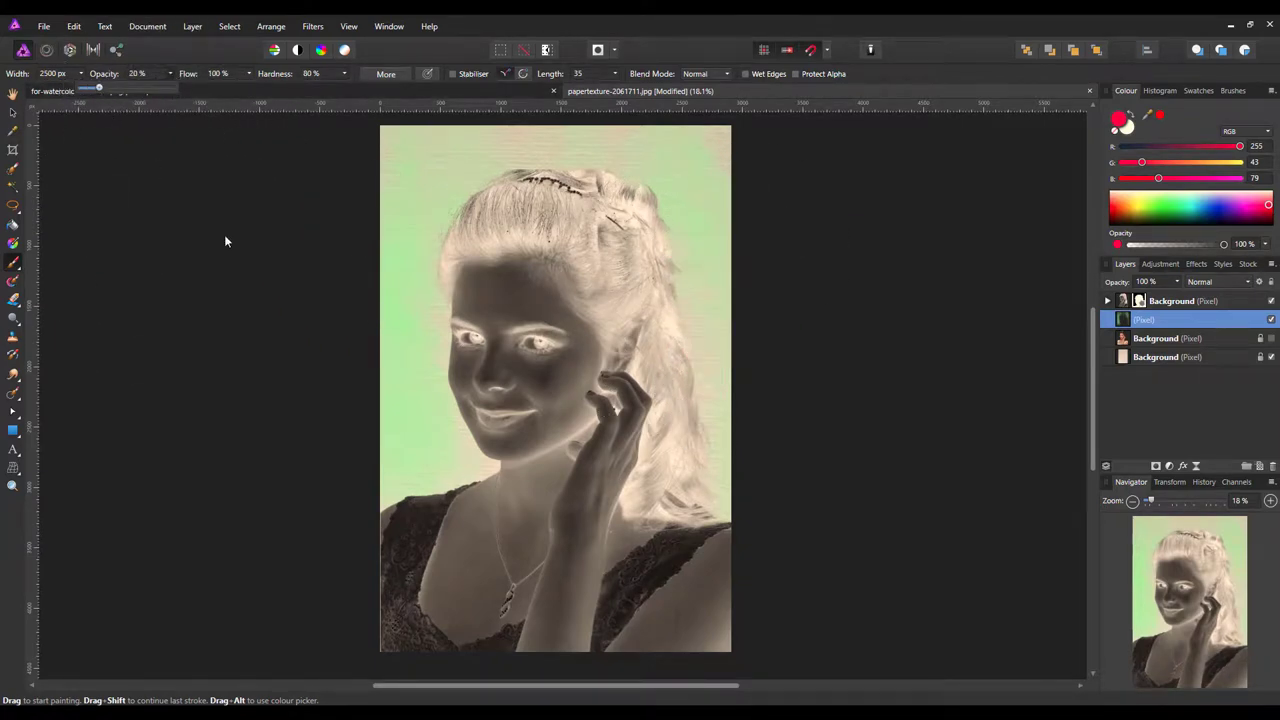
mouse_move(427, 383)
left_mouse_down()
mouse_move(456, 255)
mouse_move(469, 232)
mouse_move(499, 222)
mouse_move(481, 212)
mouse_move(563, 268)
mouse_move(719, 322)
mouse_move(693, 235)
mouse_move(686, 355)
mouse_move(526, 540)
mouse_move(441, 545)
mouse_move(381, 505)
mouse_move(371, 543)
left_mouse_up()
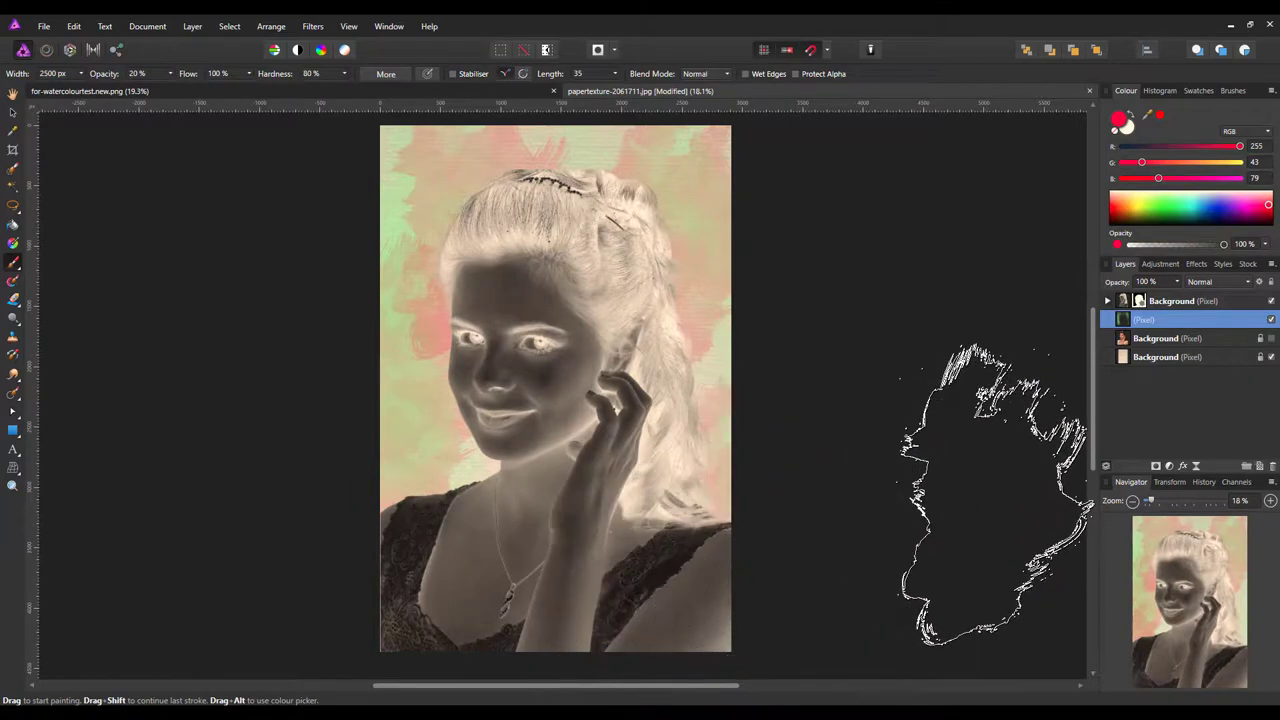
Try a different watercolour brush with a red dab left of the face, then undo it
left_click(1238, 91)
scroll(1240, 180, "down", 2)
scroll(1190, 195, "down", 4)
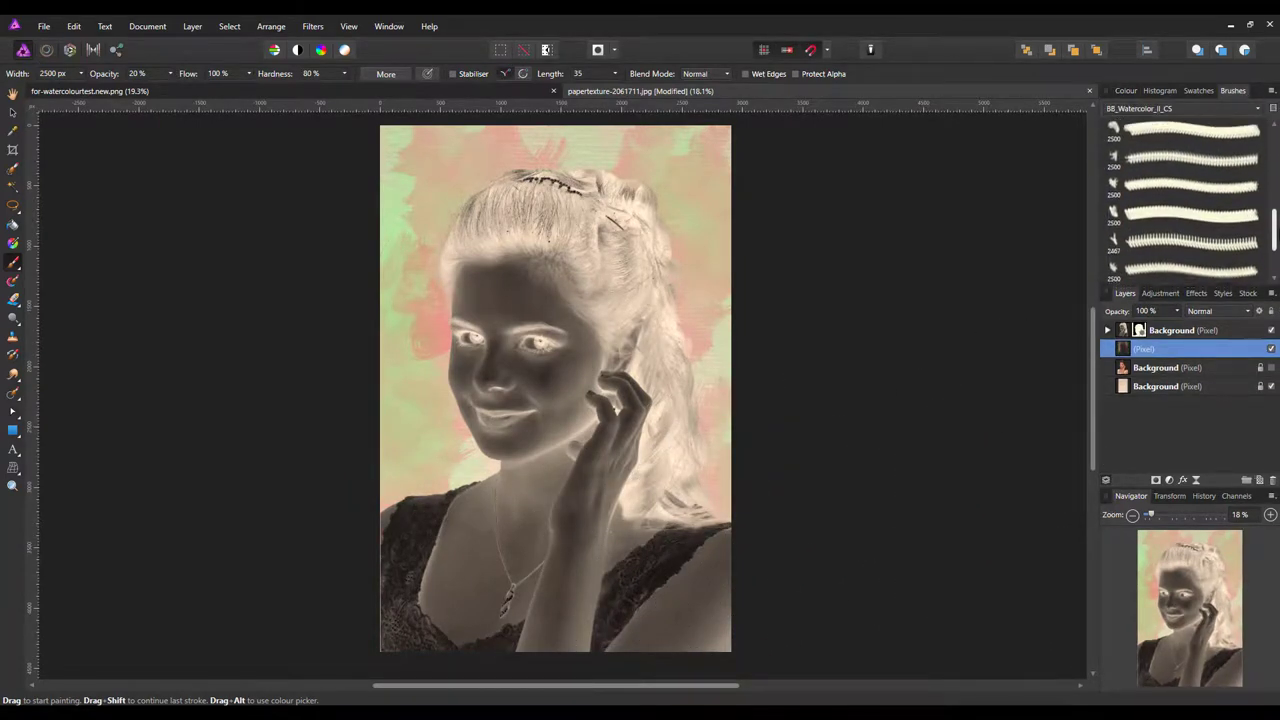
scroll(1194, 243, "up", 2)
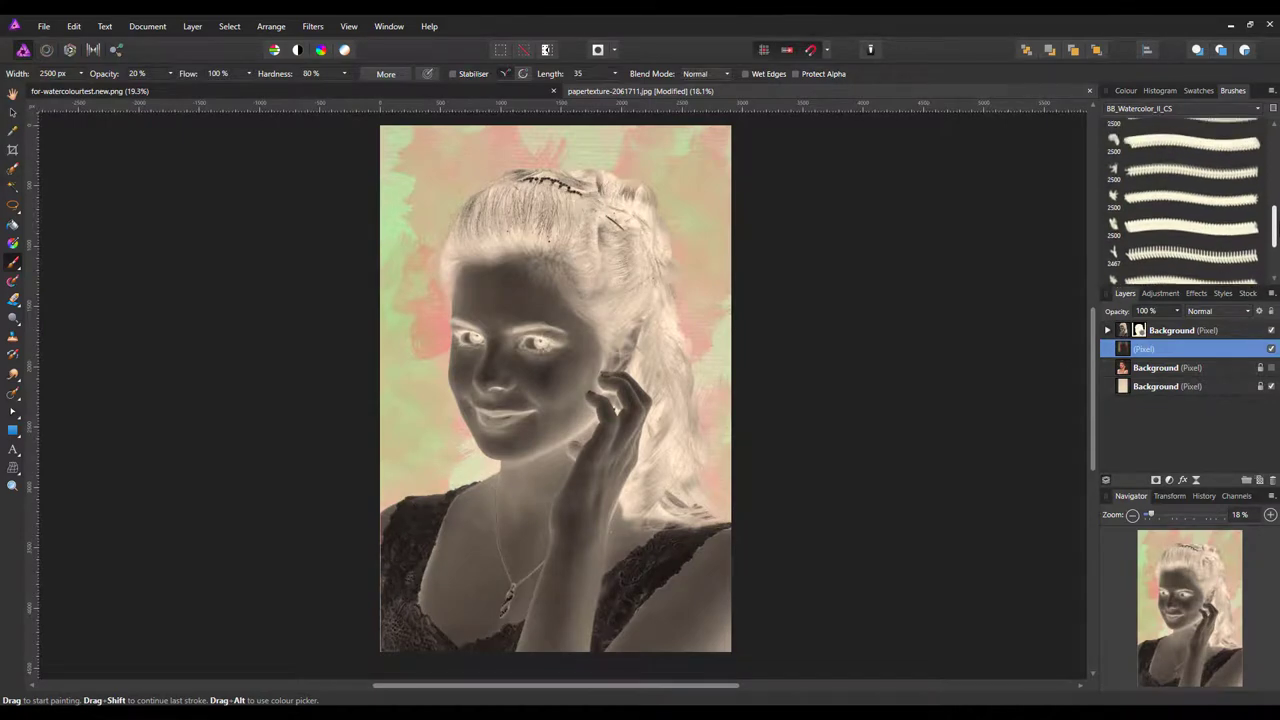
left_click(1160, 228)
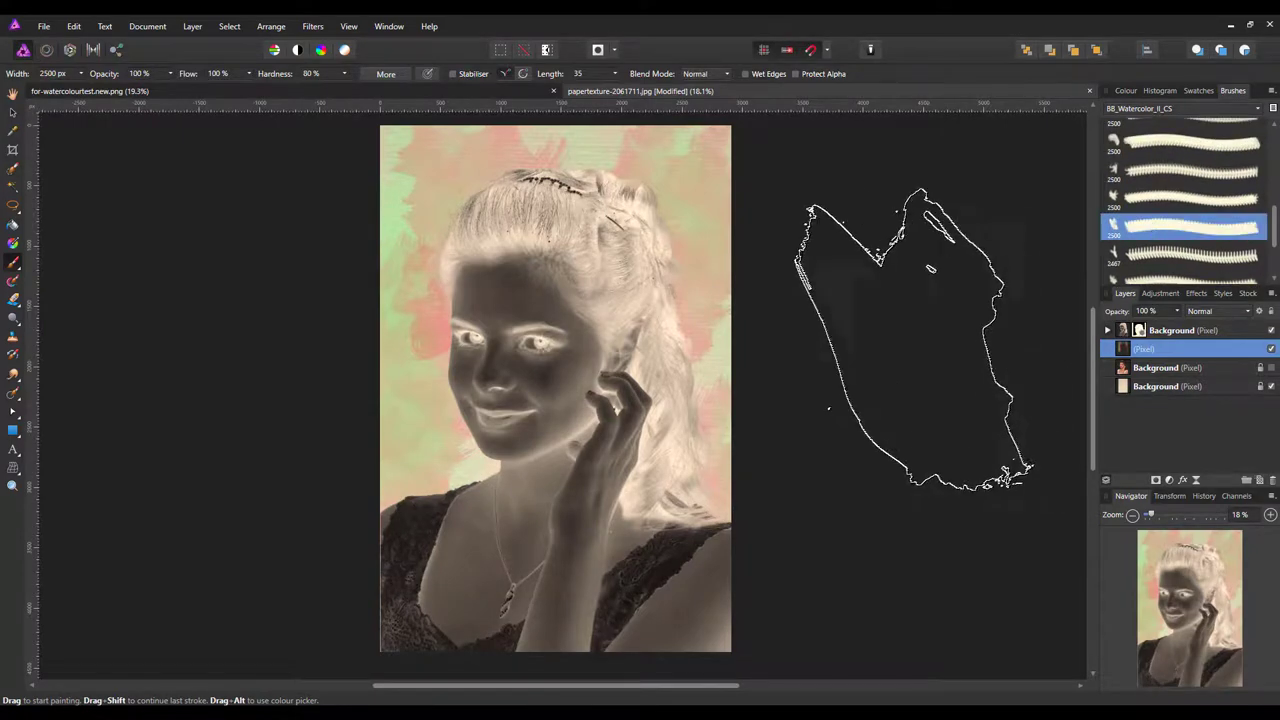
left_click(468, 337)
key("ctrl+z")
key("ctrl+z")
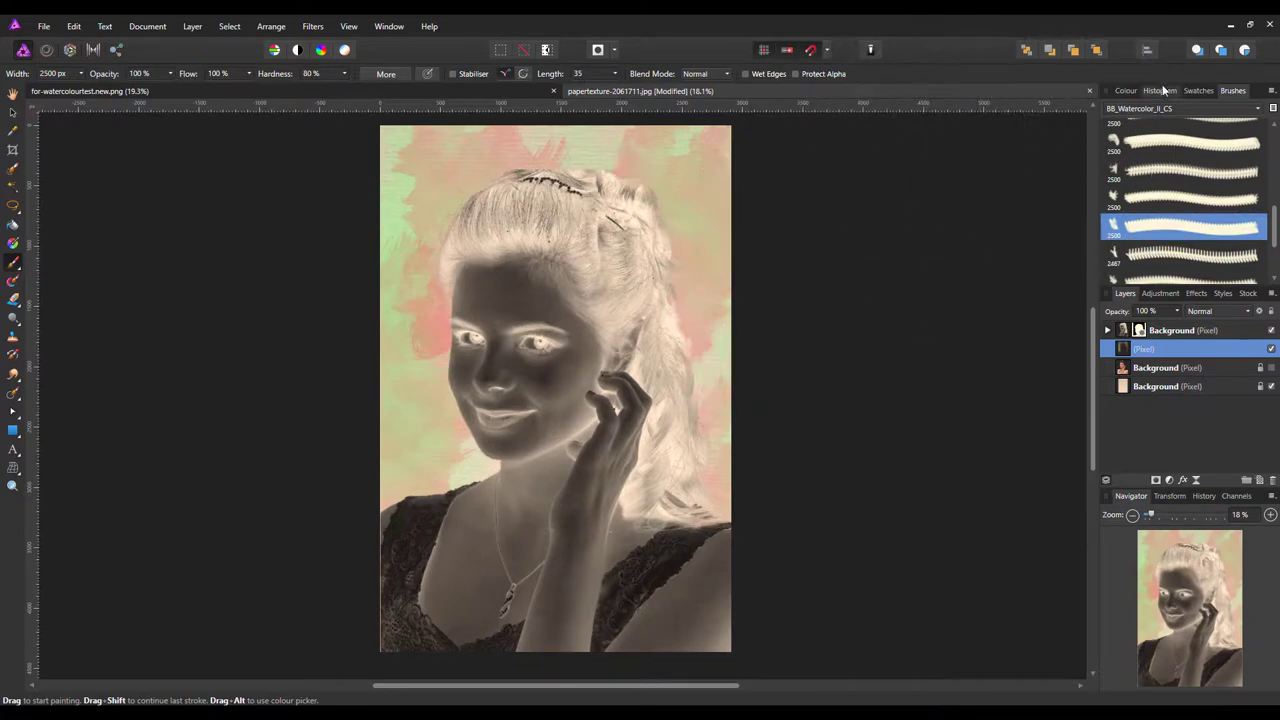
Paint pale lavender washes beside the face in light blue at 19% brush opacity
left_click(1126, 90)
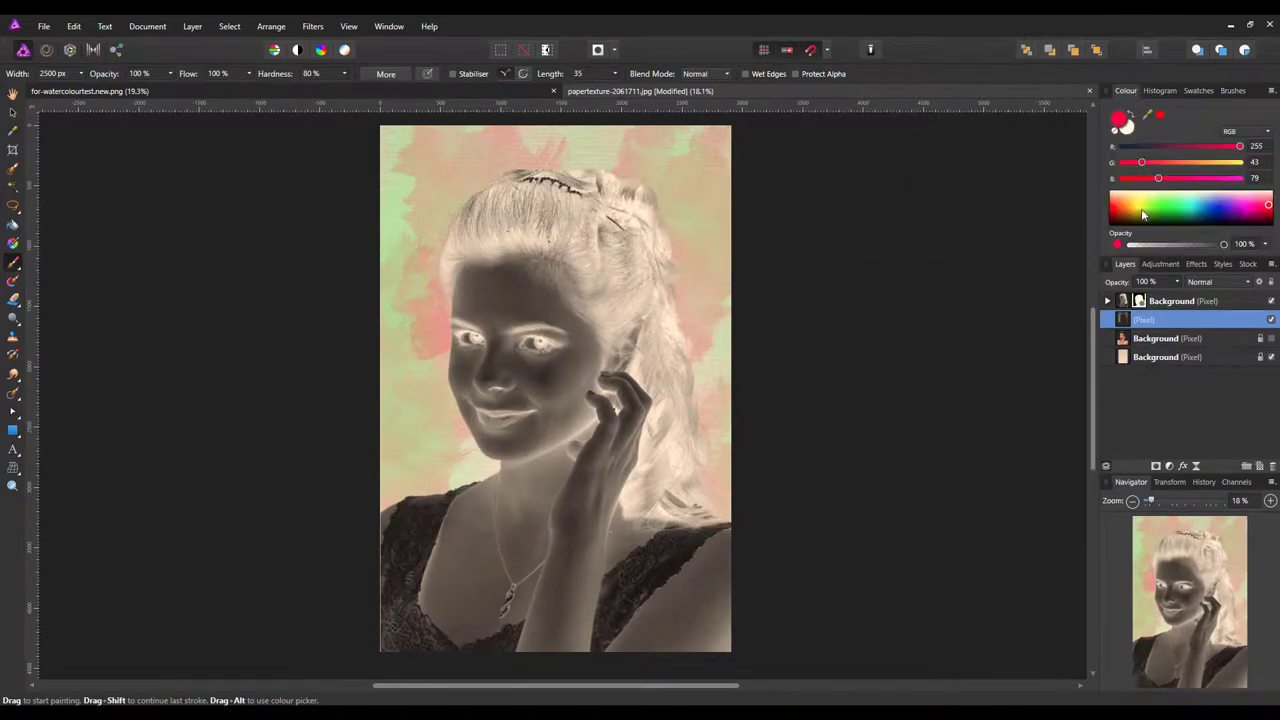
left_click(1213, 195)
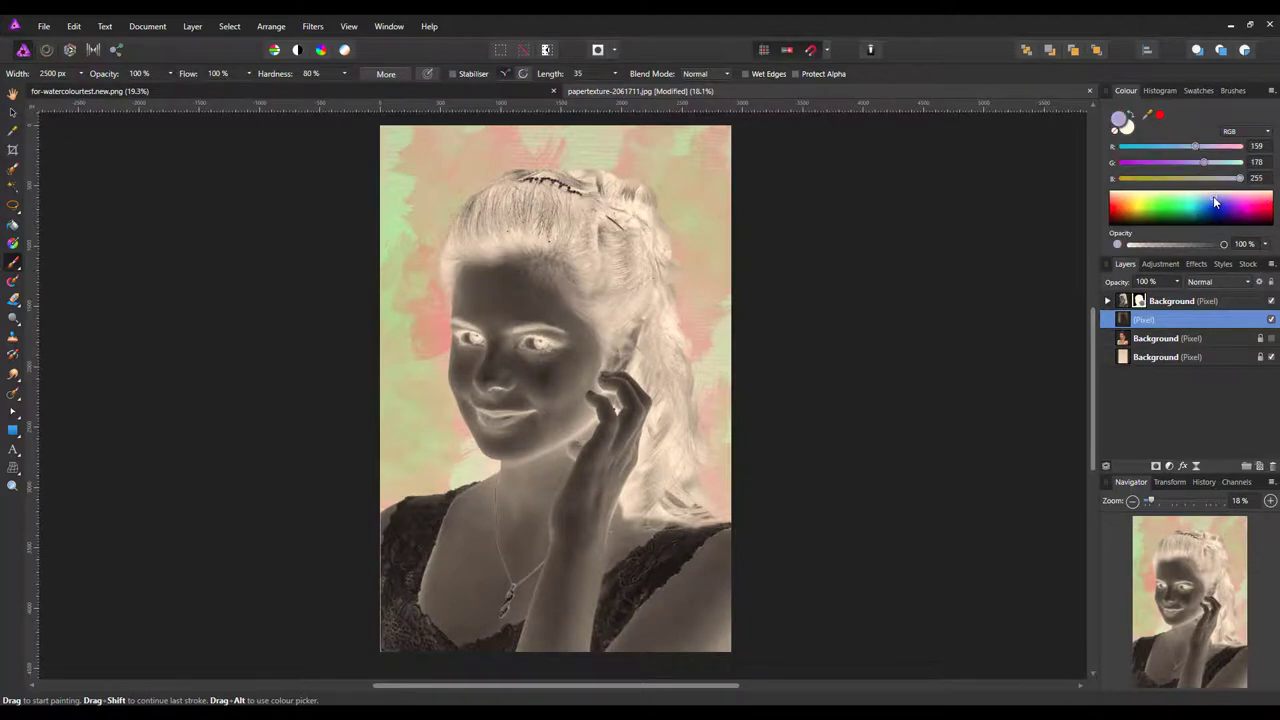
left_click(294, 161)
key("ctrl+z")
left_click(170, 74)
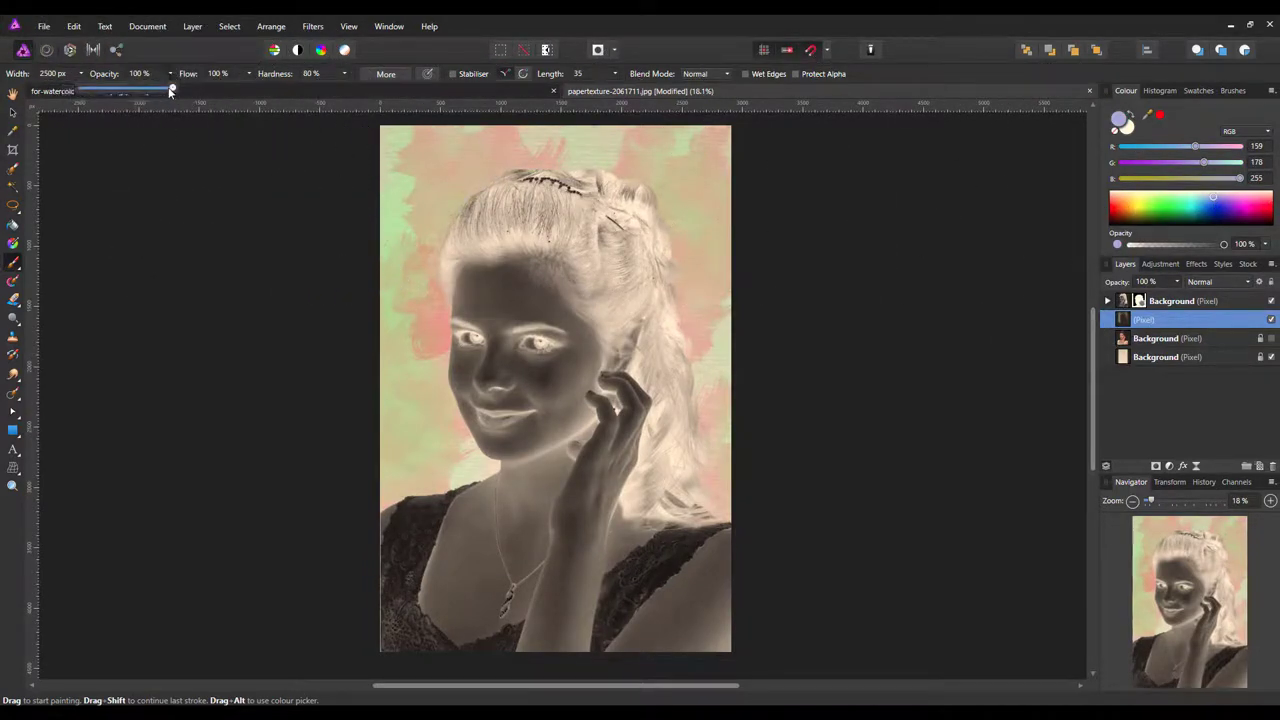
left_click_drag(171, 90, 99, 92)
left_click_drag(385, 300, 385, 342)
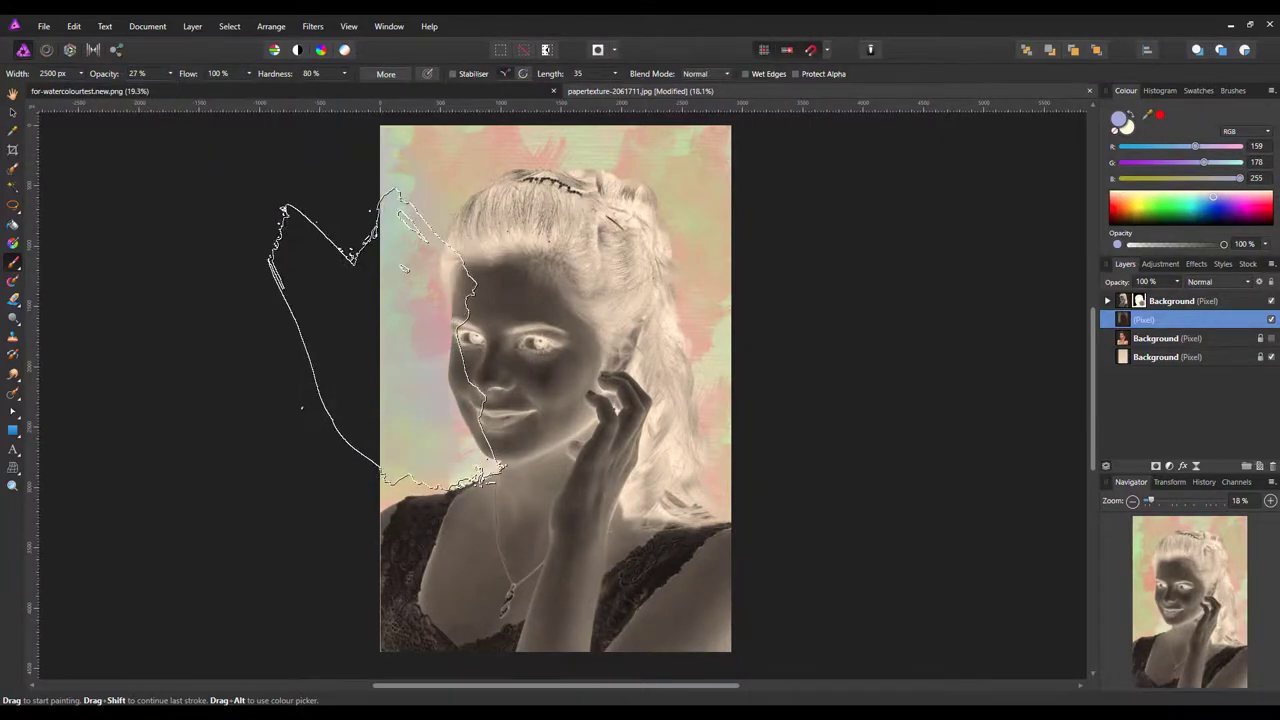
key("bracketleft")
key("bracketleft")
key("bracketleft")
key("bracketleft")
key("bracketleft")
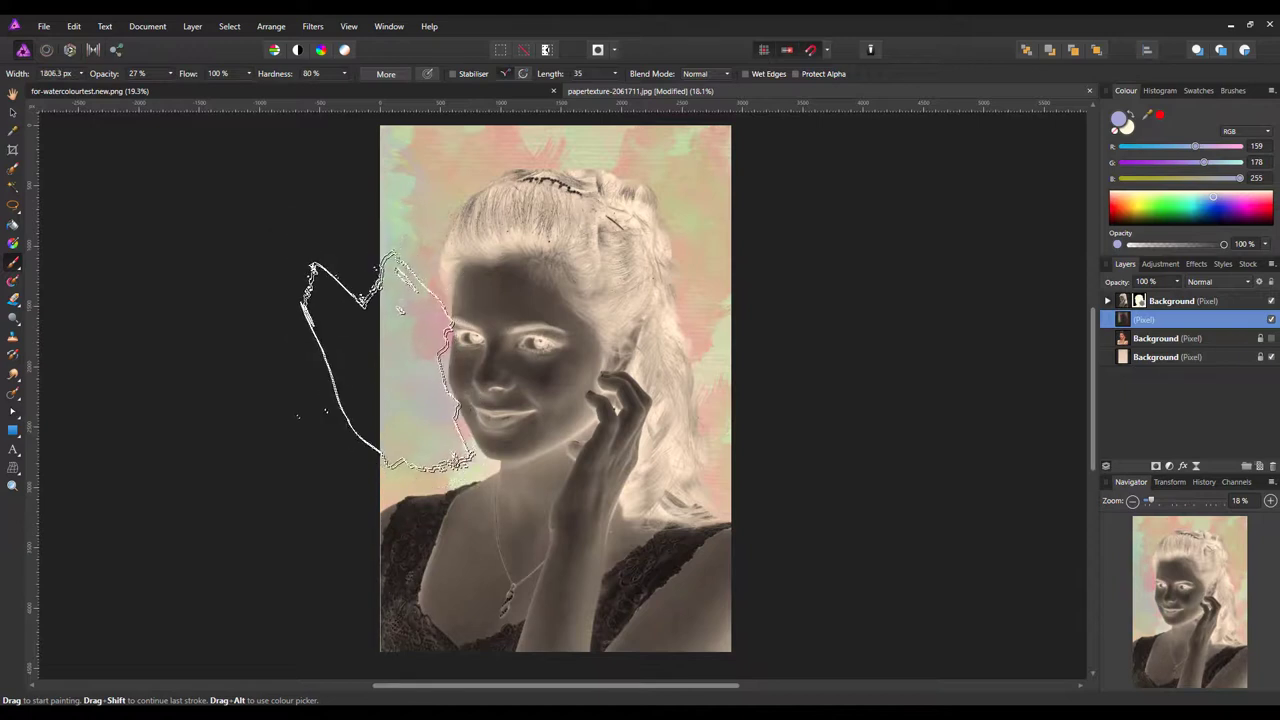
mouse_move(410, 440)
left_mouse_down()
mouse_move(450, 395)
mouse_move(470, 435)
mouse_move(570, 445)
mouse_move(560, 496)
left_mouse_up()
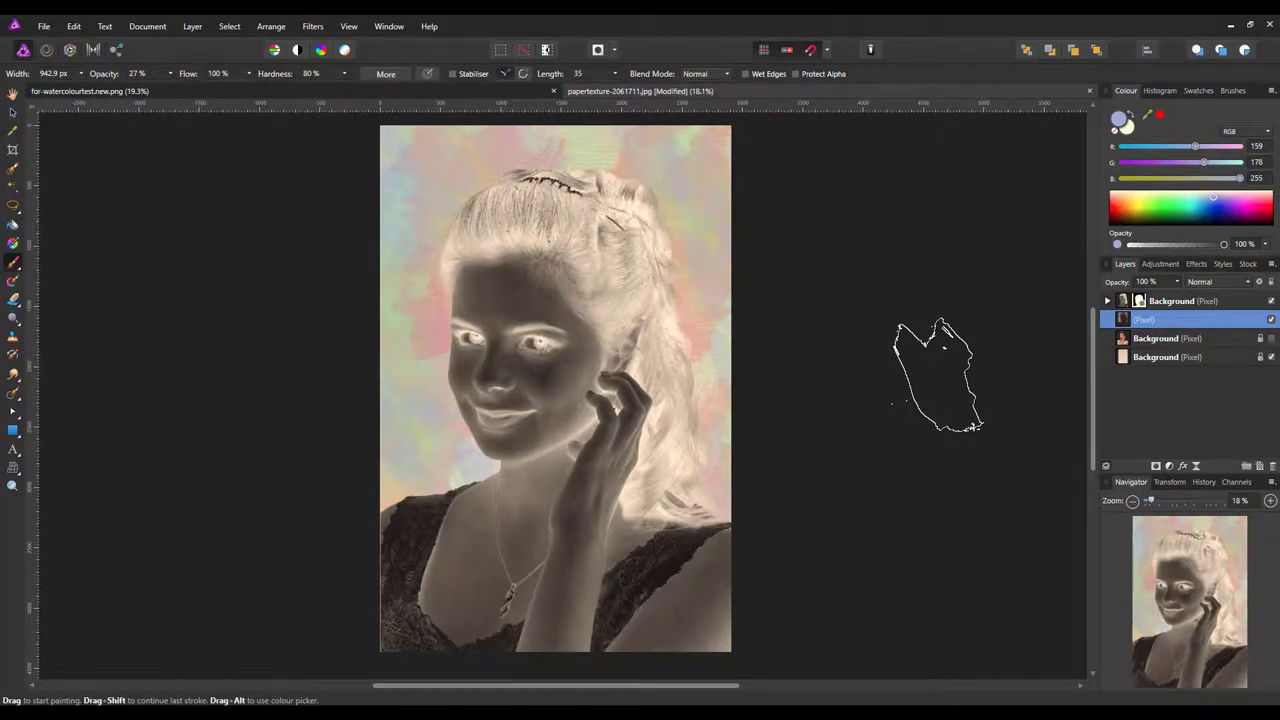
key("ctrl+plus")
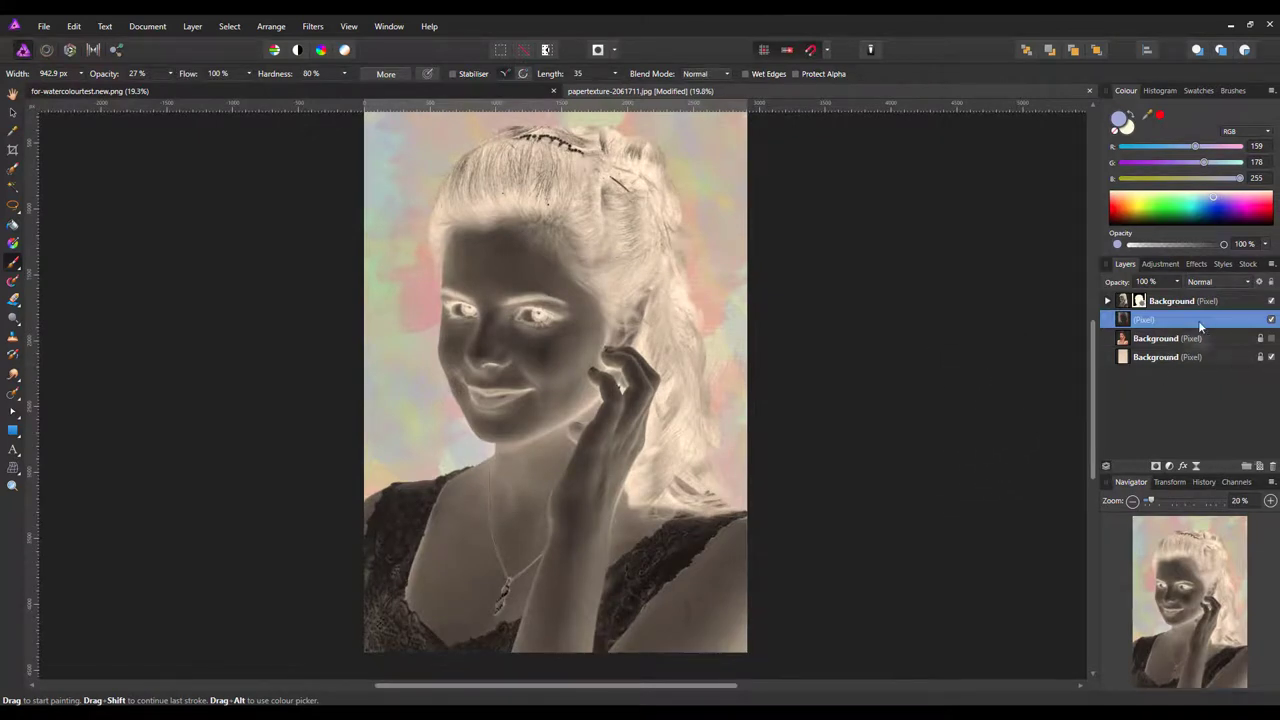
Move the paint layer above the masked portrait and set the watercolour layer to Soft Light
left_click_drag(1173, 320, 1177, 297)
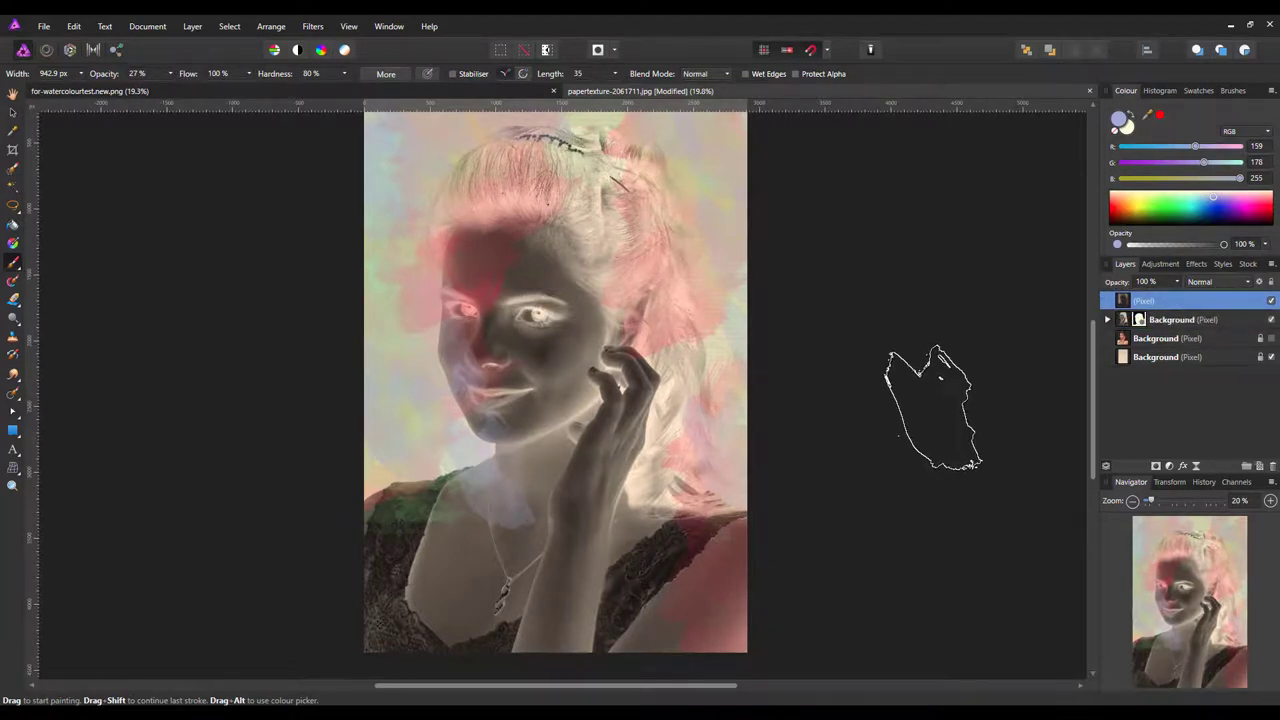
left_click(1125, 321)
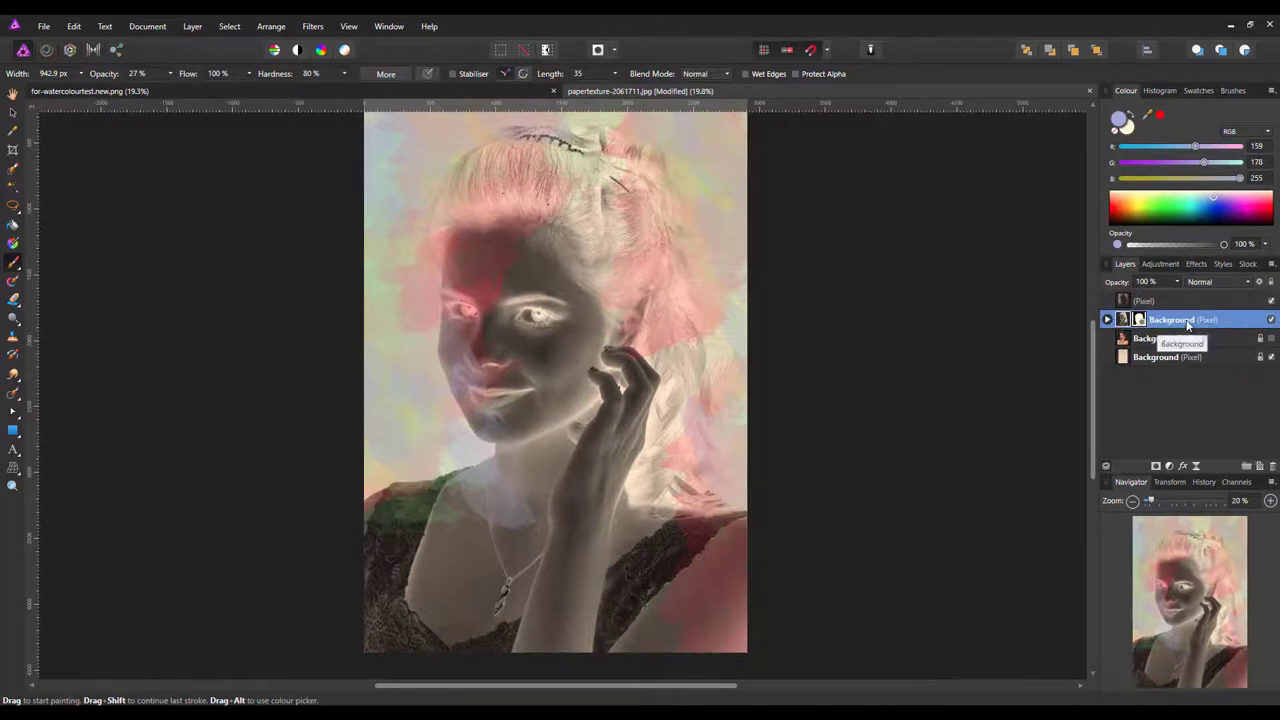
left_click(1249, 284)
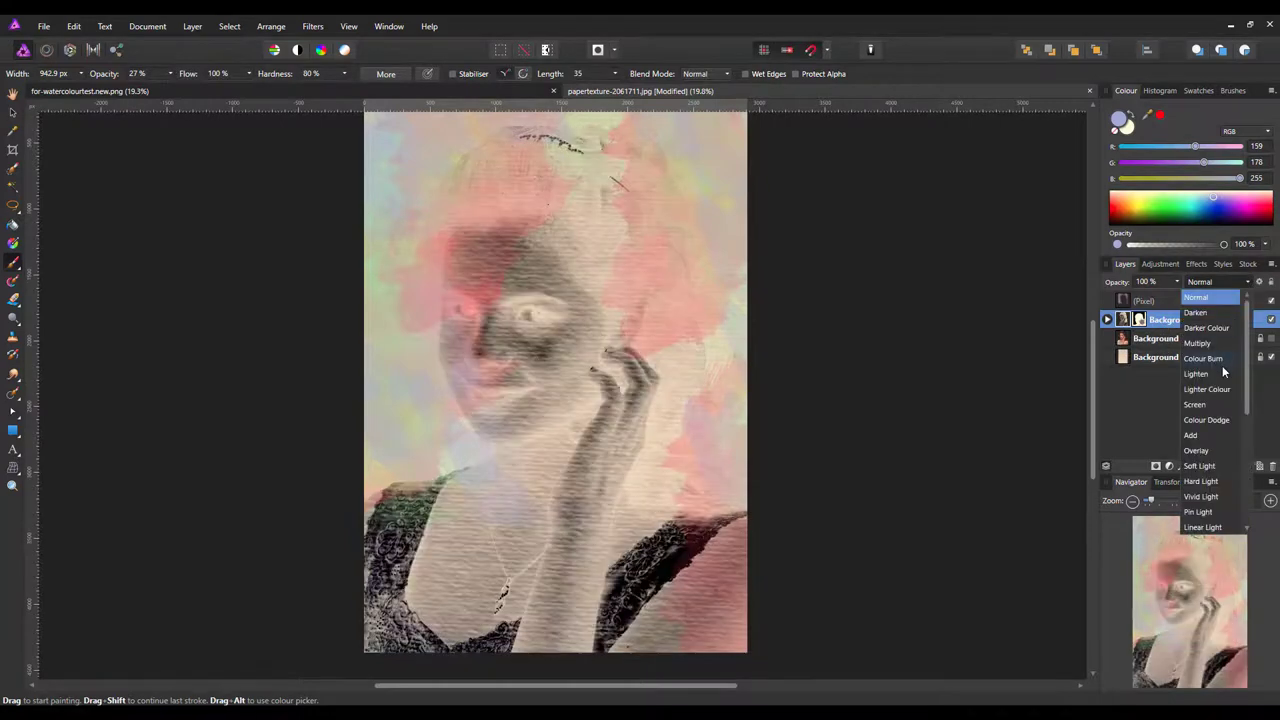
left_click(1200, 466)
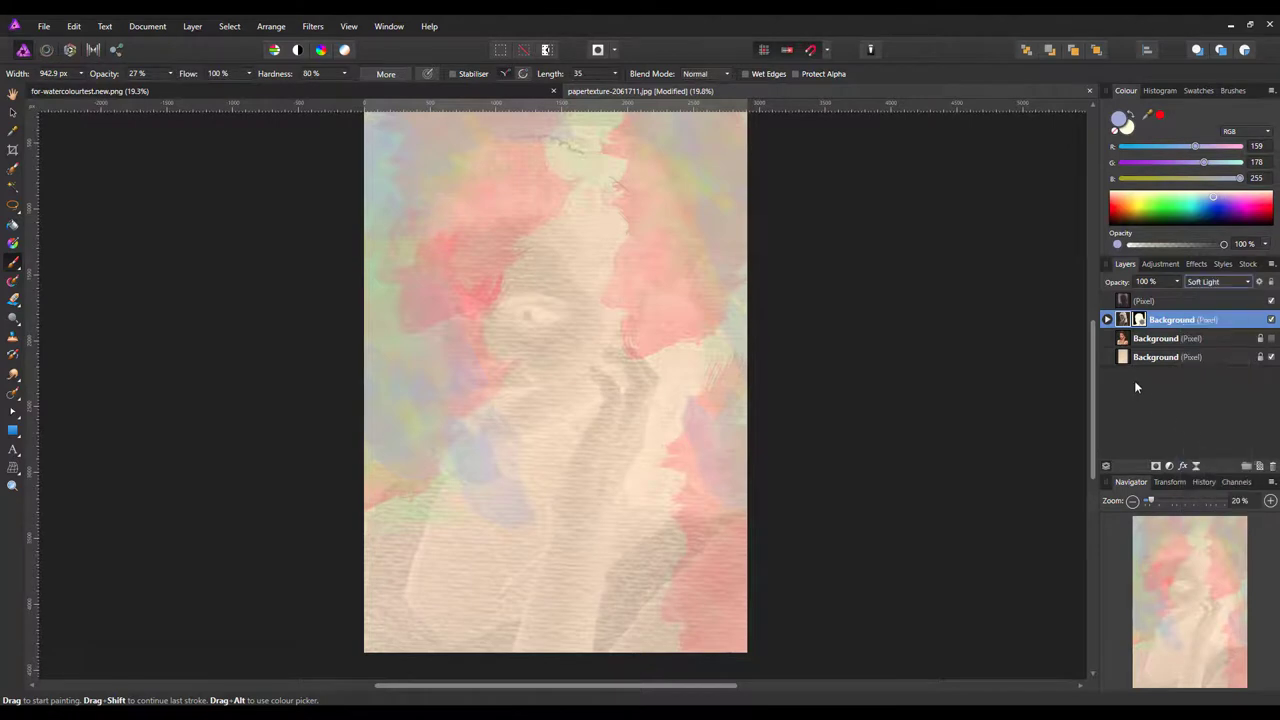
Show the portrait photo layer with Hard Light blending, then select the top pixel layer
left_click(1168, 341)
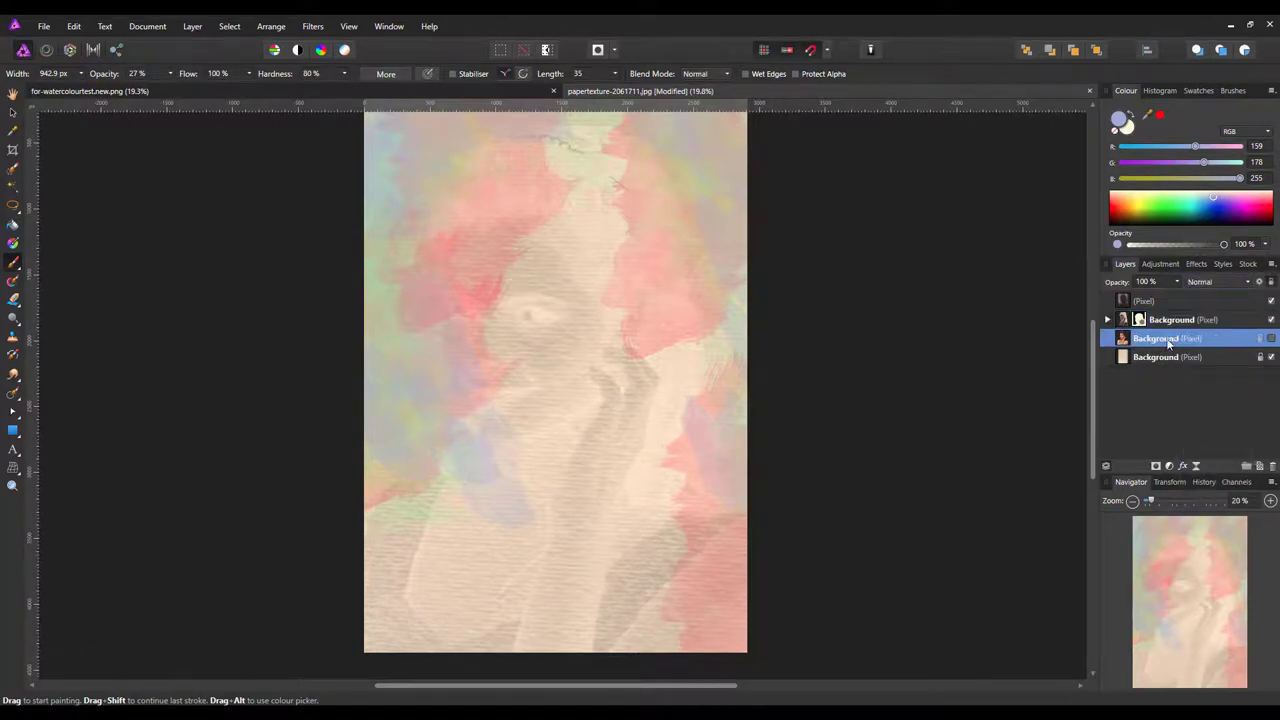
left_click(1271, 339)
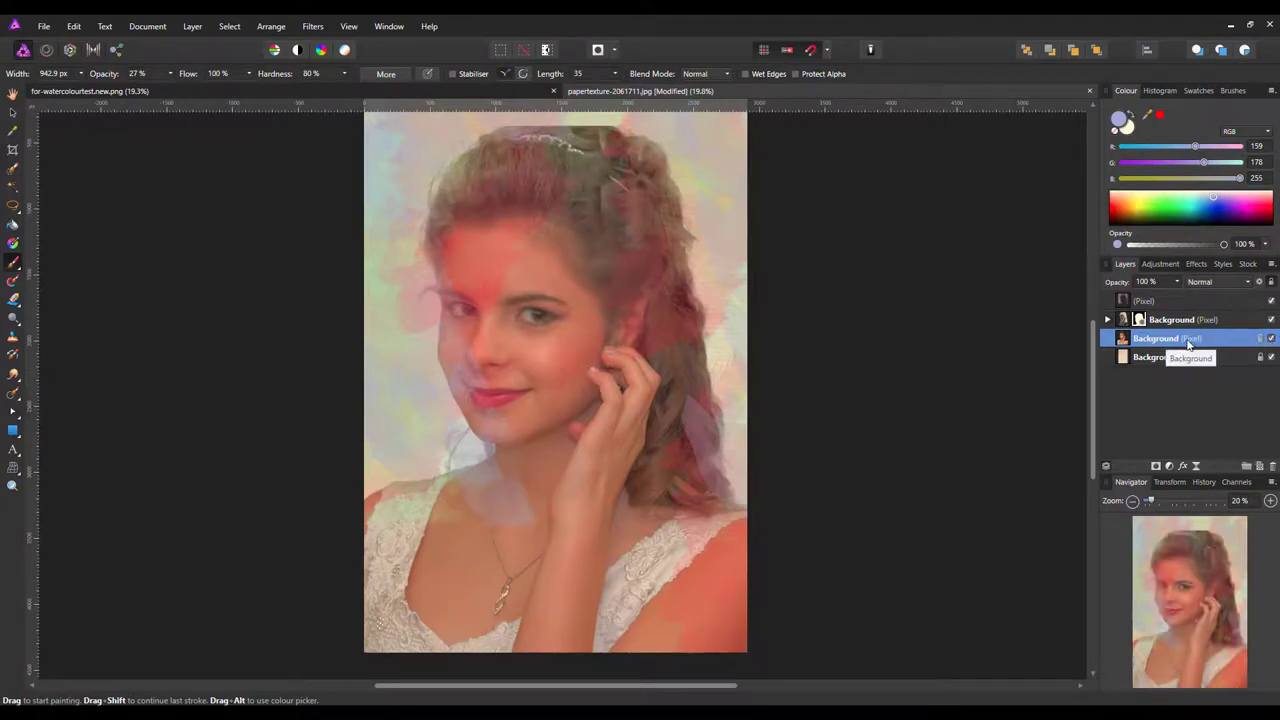
left_click(1248, 284)
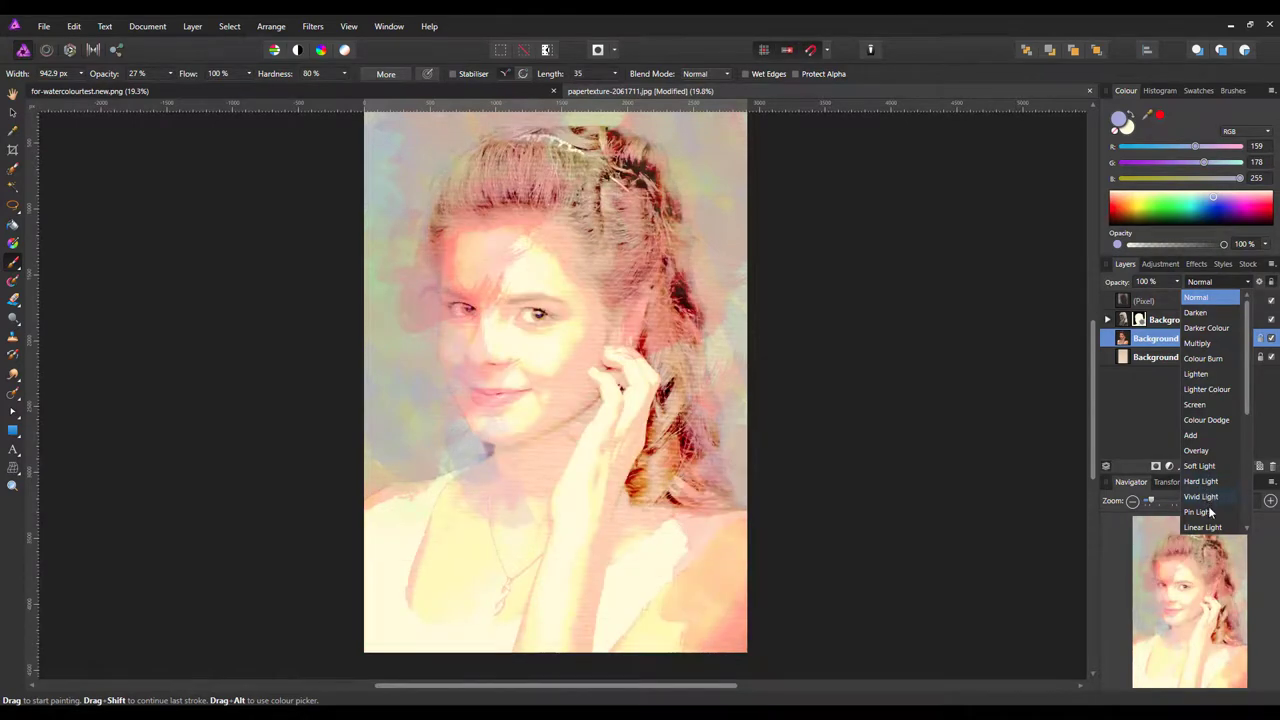
scroll(1211, 527, "down", 1)
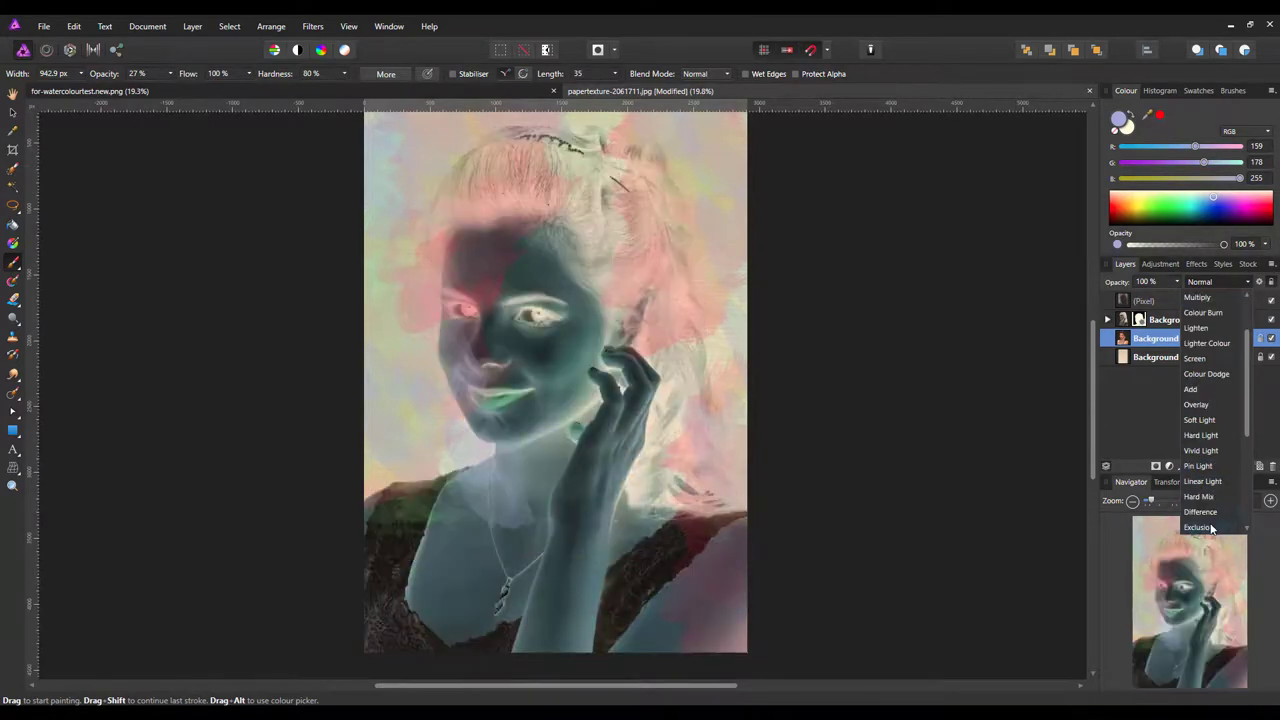
scroll(1211, 527, "down", 2)
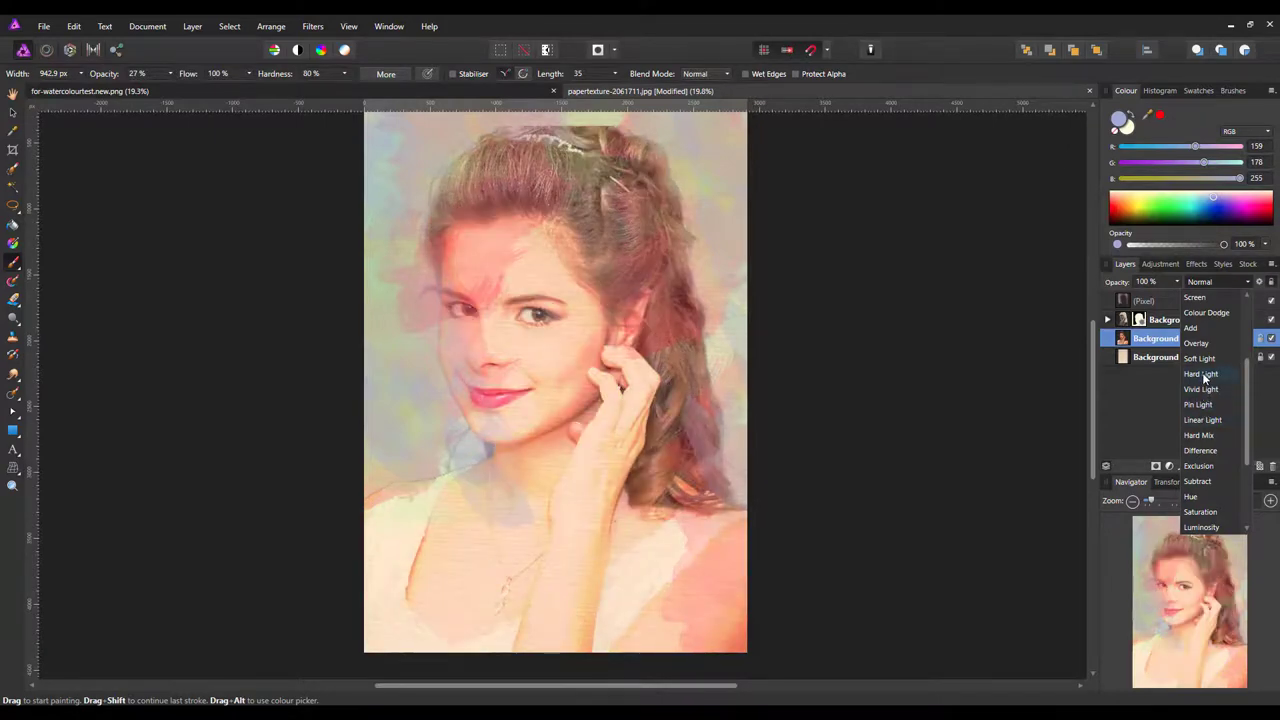
left_click(1204, 375)
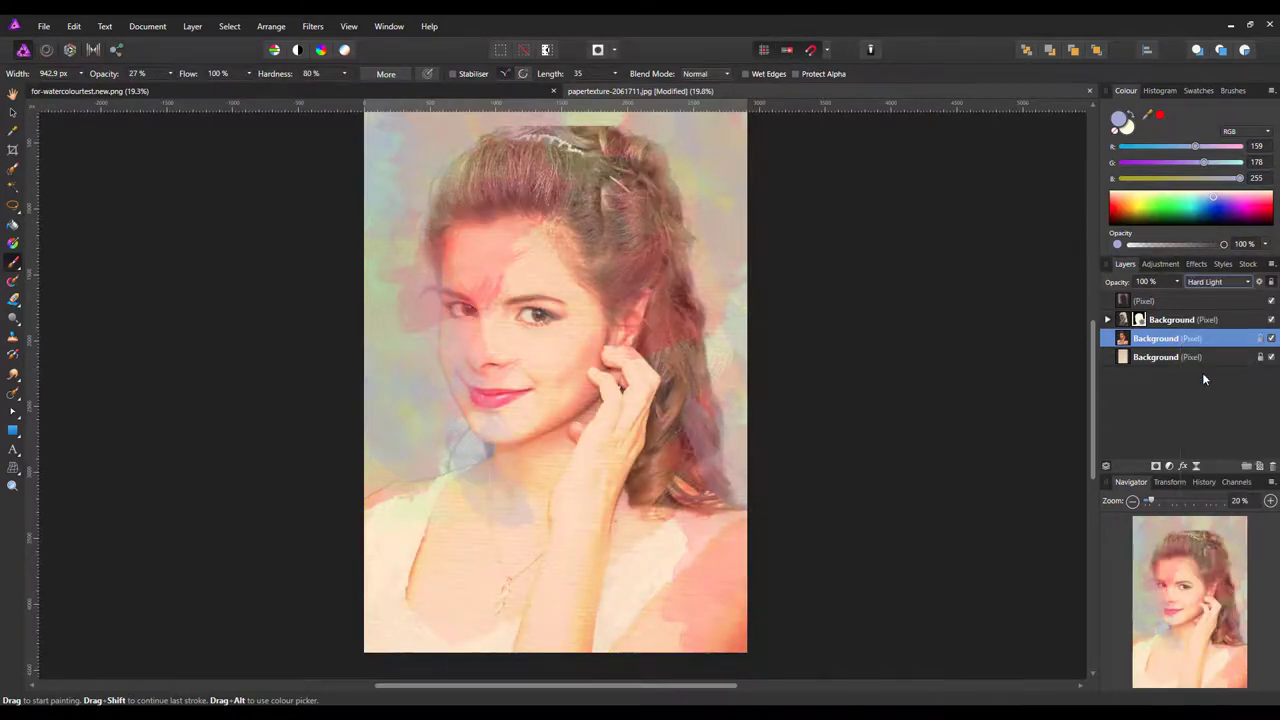
left_click(1133, 305)
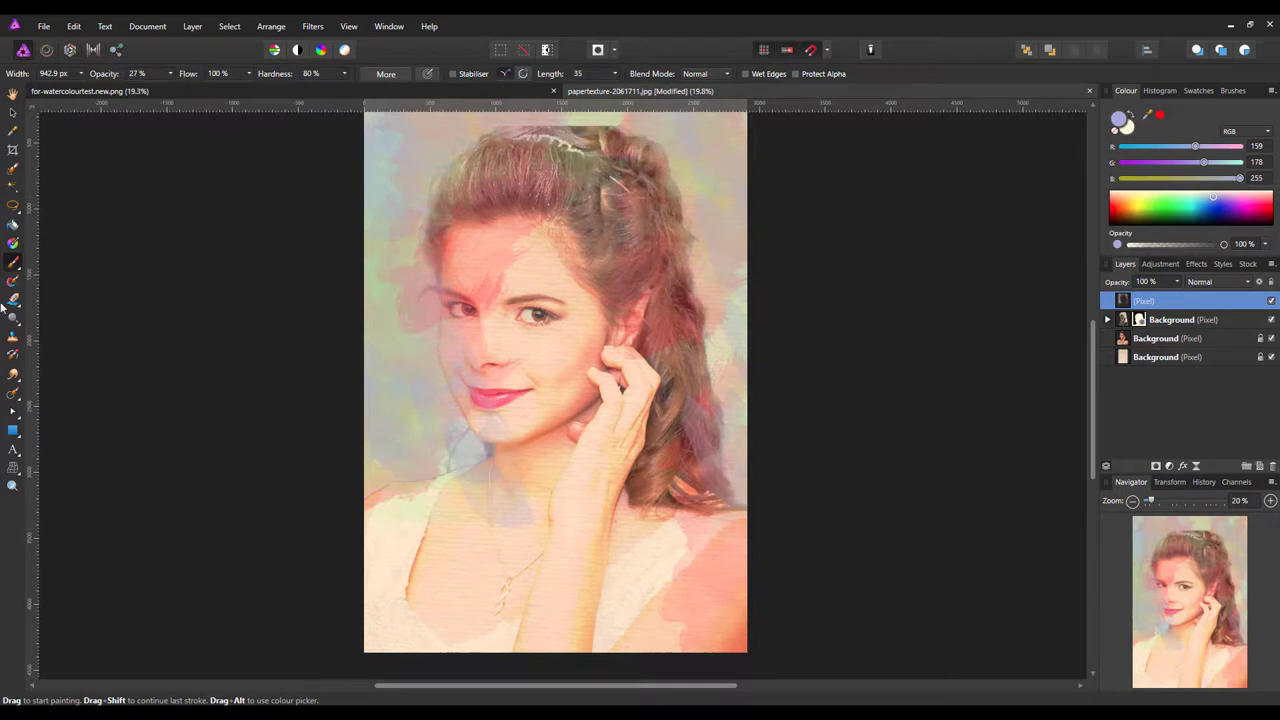
Erase the wash over the mouth and chin with a 20% hardness, 33% opacity, ~849 px eraser
left_click(19, 383)
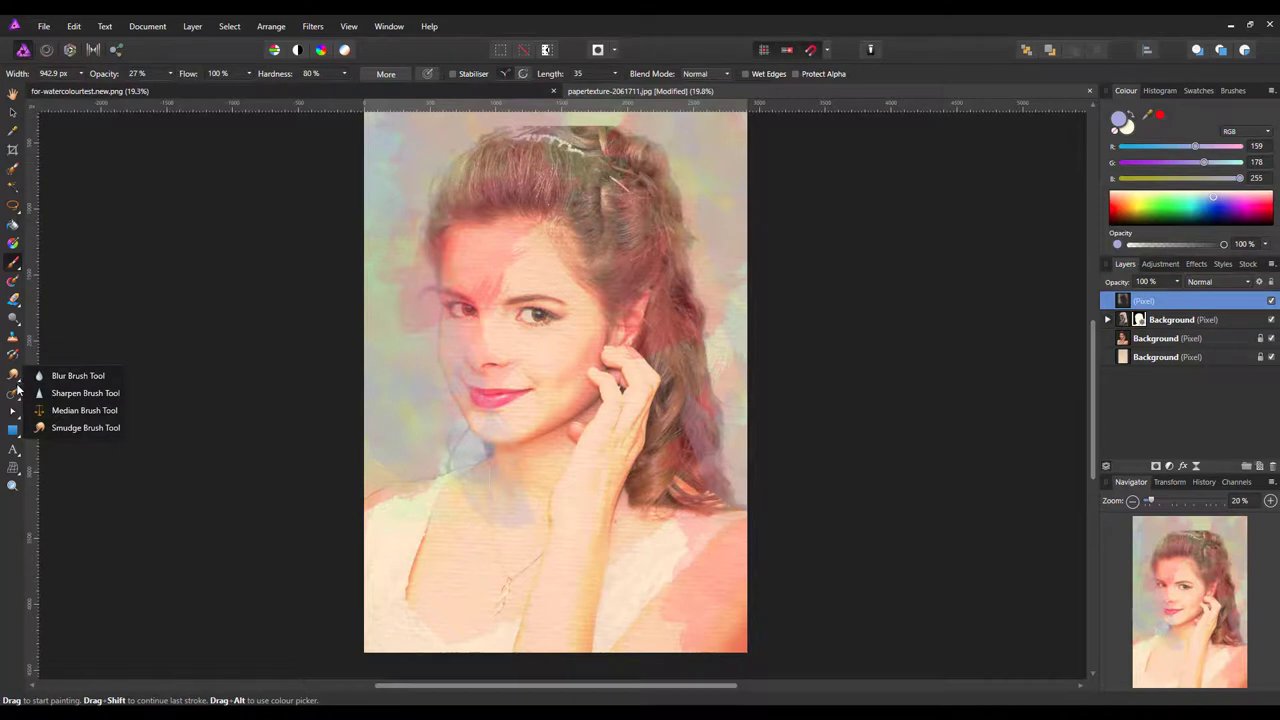
left_click(14, 300)
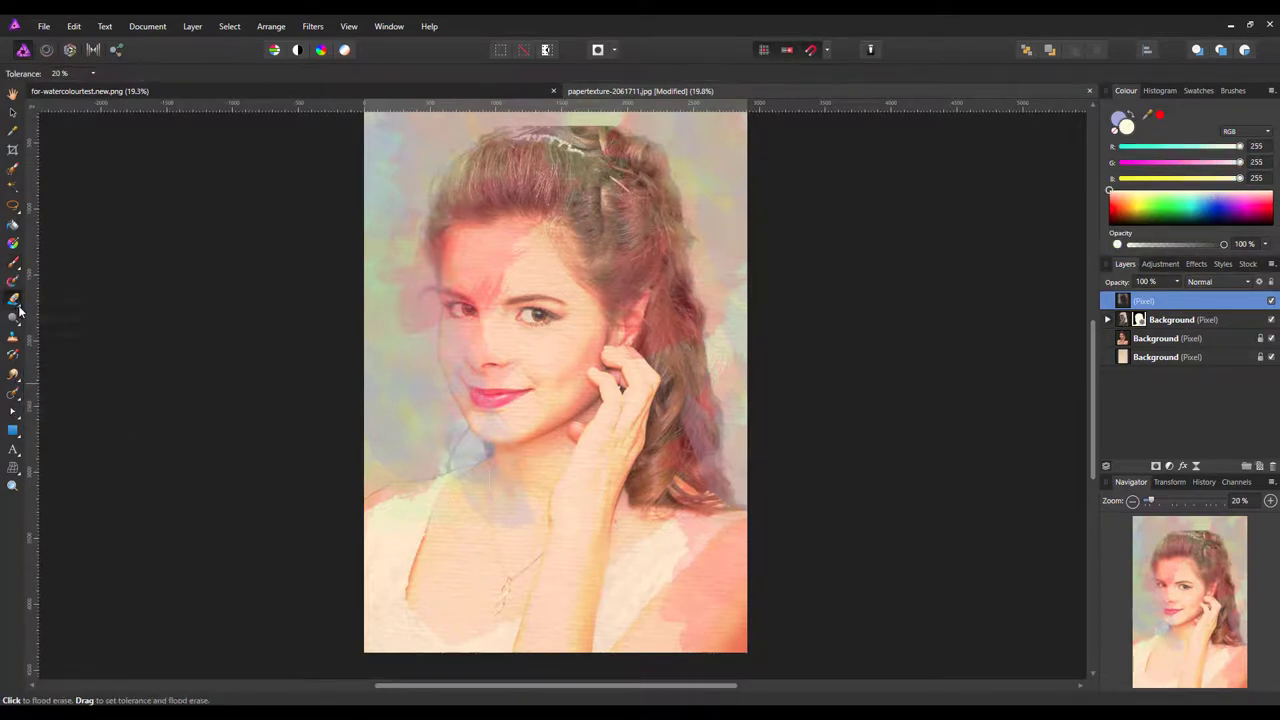
left_click(19, 313)
left_click(60, 298)
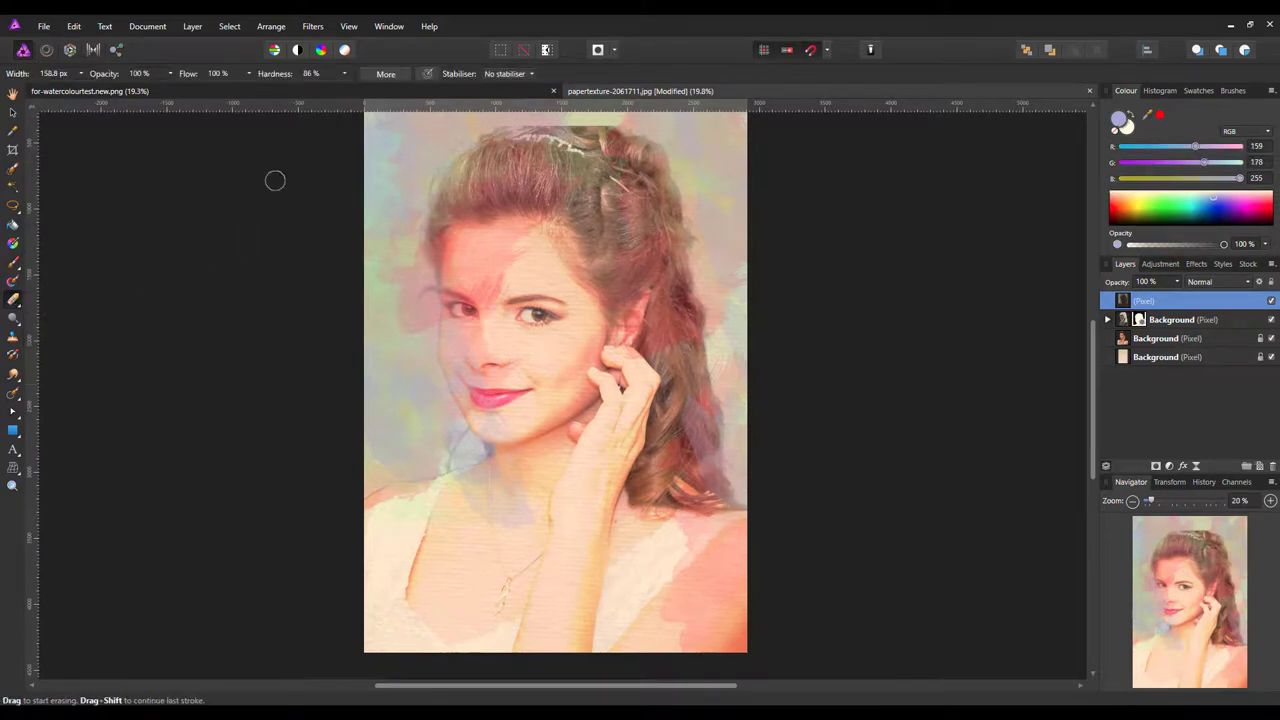
left_click(344, 76)
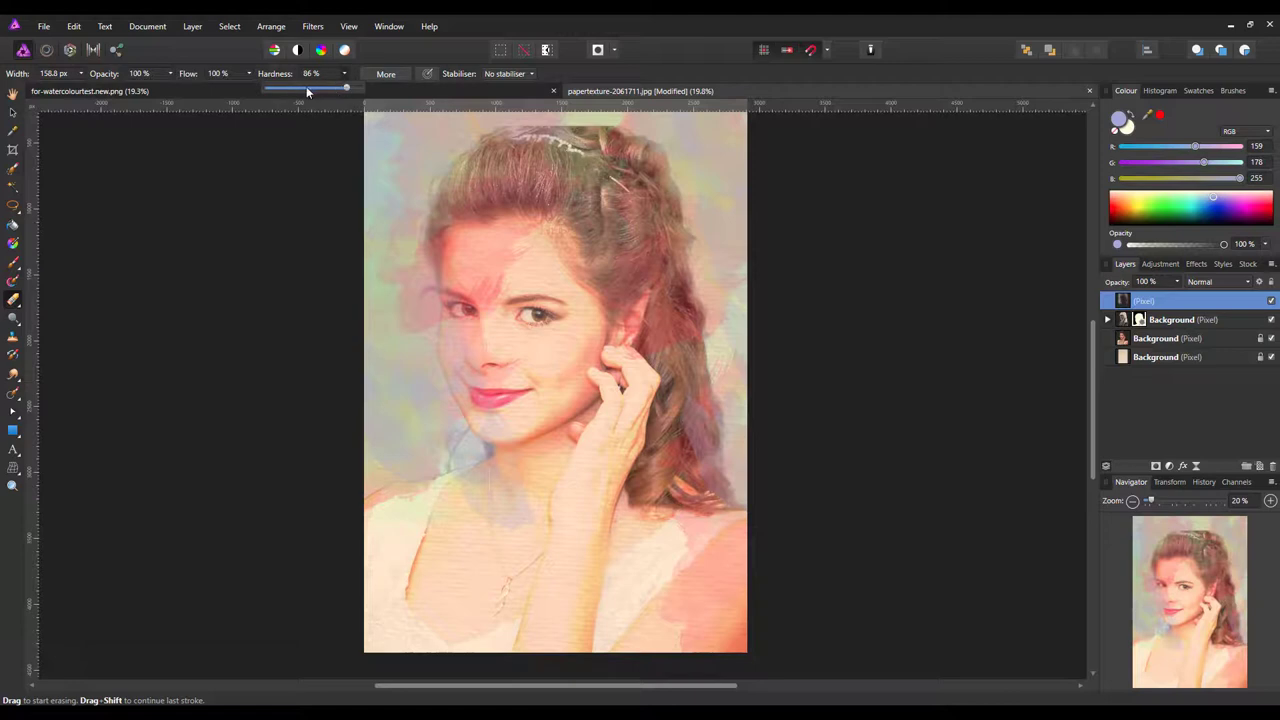
left_click_drag(345, 90, 285, 88)
left_click(170, 75)
left_click_drag(173, 89, 111, 88)
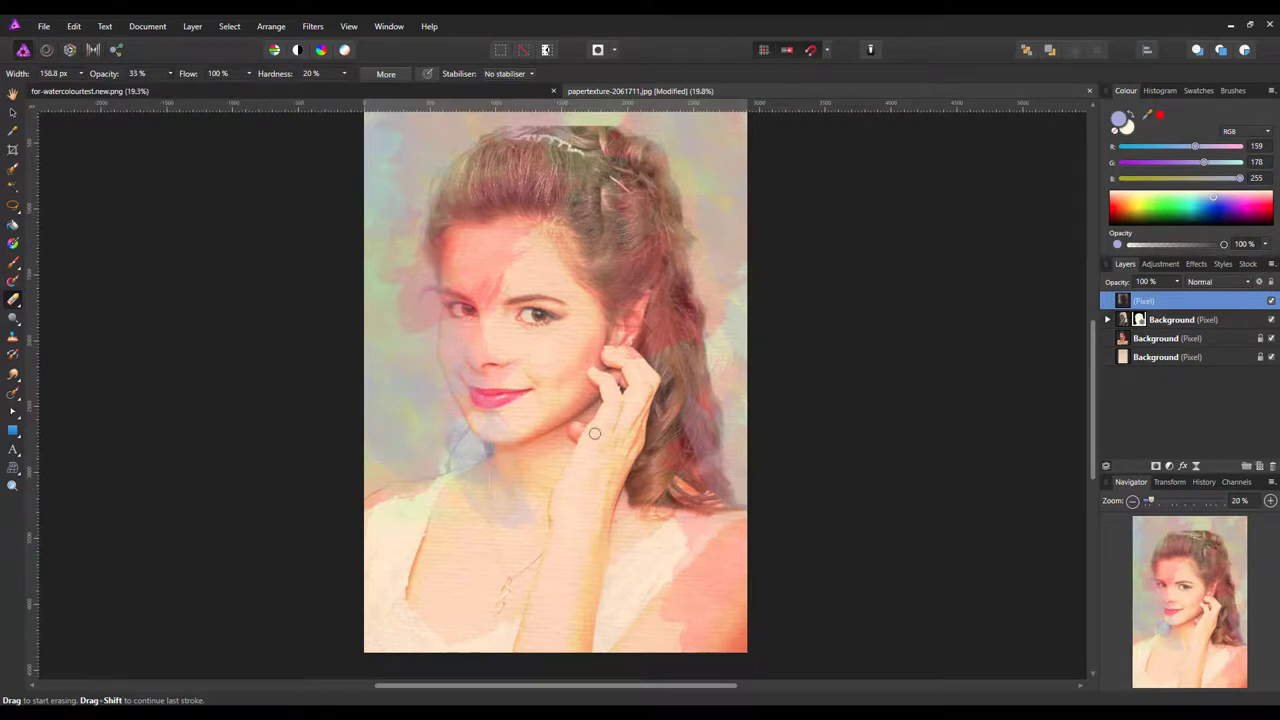
key("bracketright")
key("bracketright")
key("bracketright")
key("bracketright")
key("bracketright")
key("bracketright")
mouse_move(512, 410)
left_mouse_down()
mouse_move(482, 288)
mouse_move(477, 345)
mouse_move(497, 238)
mouse_move(472, 298)
mouse_move(538, 250)
mouse_move(561, 253)
mouse_move(474, 270)
mouse_move(462, 290)
mouse_move(477, 296)
mouse_move(484, 255)
mouse_move(535, 242)
mouse_move(586, 263)
mouse_move(601, 300)
mouse_move(584, 364)
mouse_move(594, 424)
mouse_move(657, 487)
mouse_move(646, 517)
mouse_move(659, 543)
mouse_move(595, 584)
mouse_move(501, 550)
mouse_move(529, 509)
mouse_move(474, 524)
mouse_move(499, 498)
mouse_move(436, 538)
mouse_move(501, 497)
mouse_move(396, 528)
mouse_move(508, 498)
mouse_move(520, 405)
mouse_move(488, 359)
mouse_move(473, 409)
mouse_move(525, 433)
mouse_move(475, 313)
mouse_move(482, 345)
mouse_move(475, 256)
mouse_move(510, 259)
mouse_move(594, 304)
mouse_move(592, 404)
mouse_move(564, 502)
mouse_move(672, 375)
mouse_move(564, 192)
mouse_move(585, 671)
left_mouse_up()
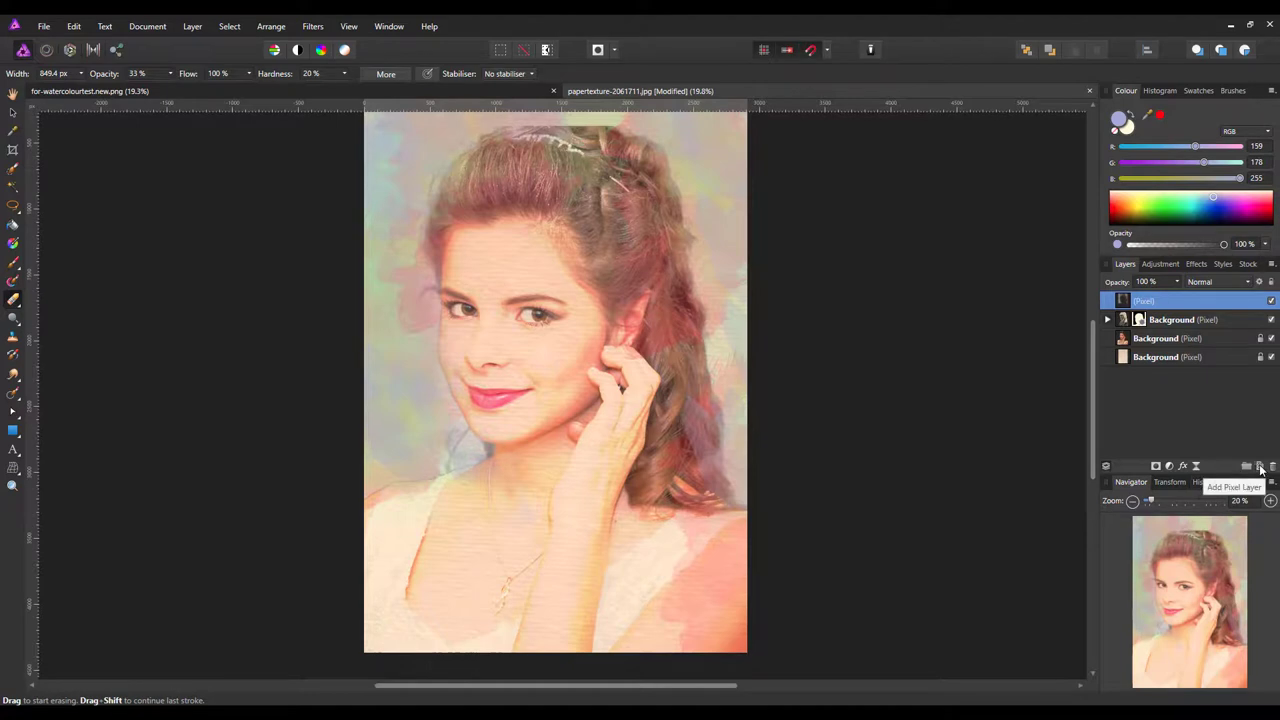
Set a new Levels adjustment to black level 6%, white level 83% and gamma 1.23
left_click(1169, 467)
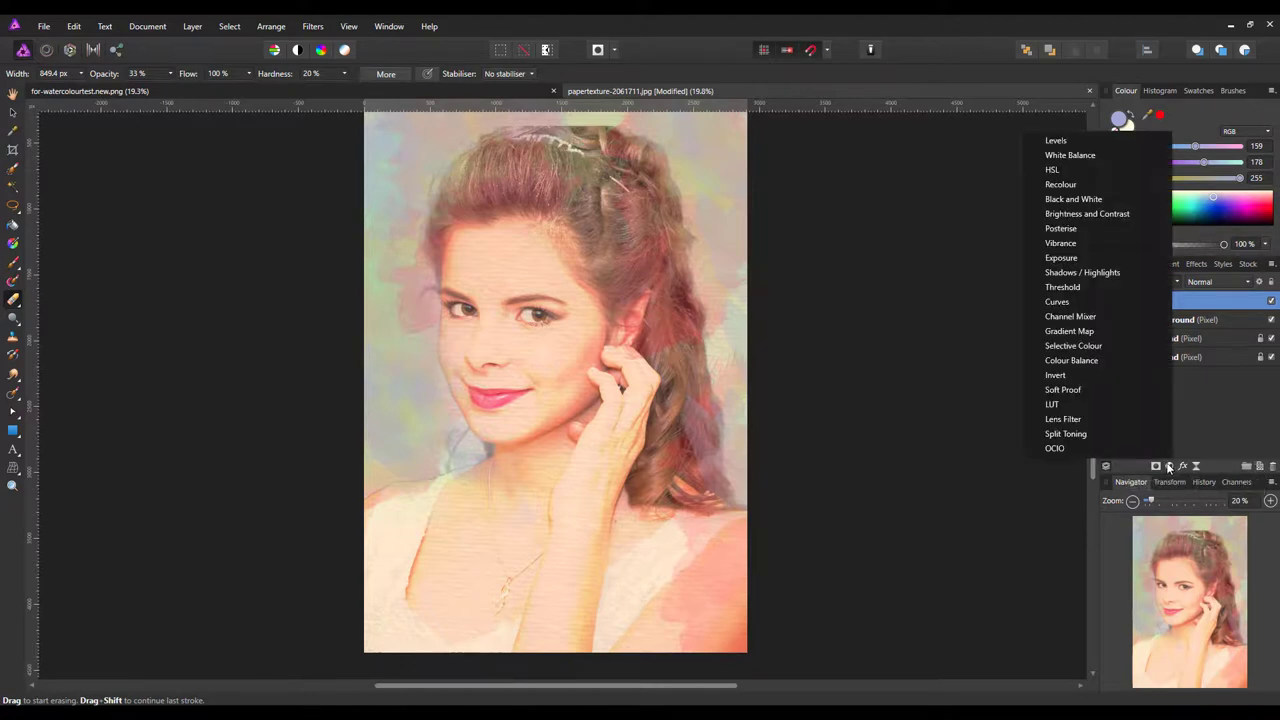
left_click(1056, 143)
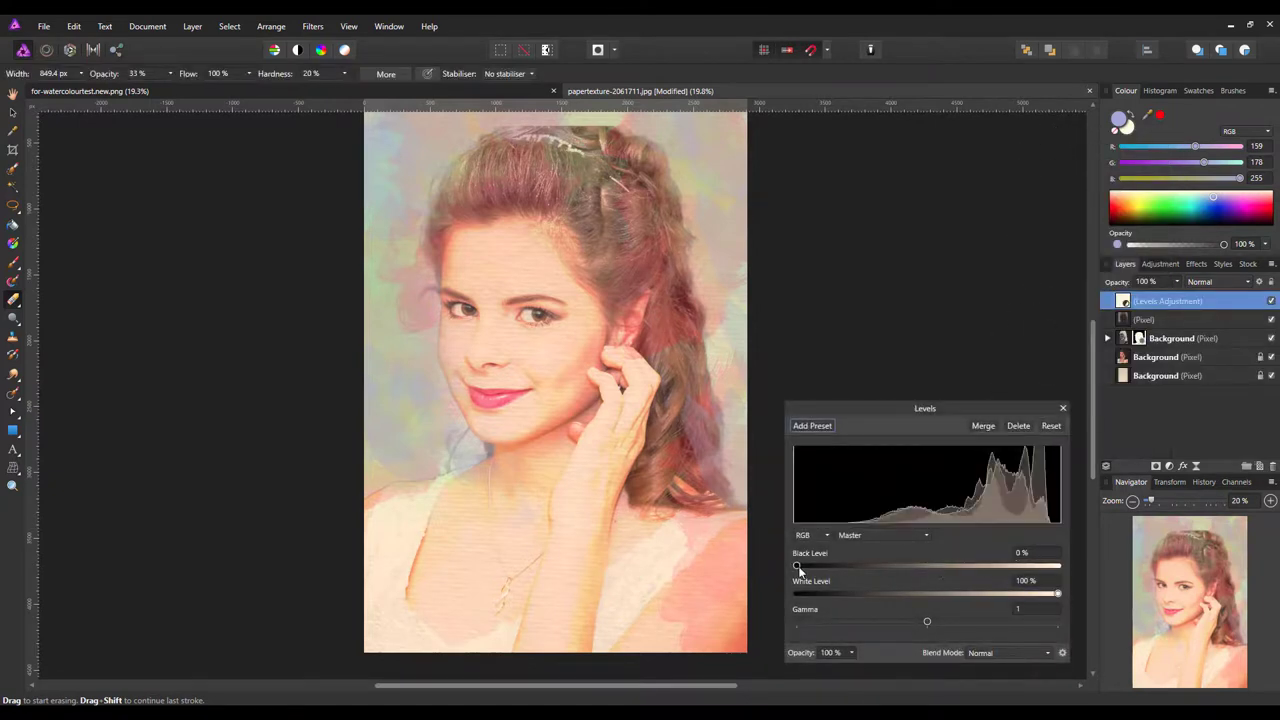
mouse_move(797, 566)
left_mouse_down()
mouse_move(828, 565)
mouse_move(812, 566)
left_mouse_up()
left_click_drag(1057, 594, 1014, 597)
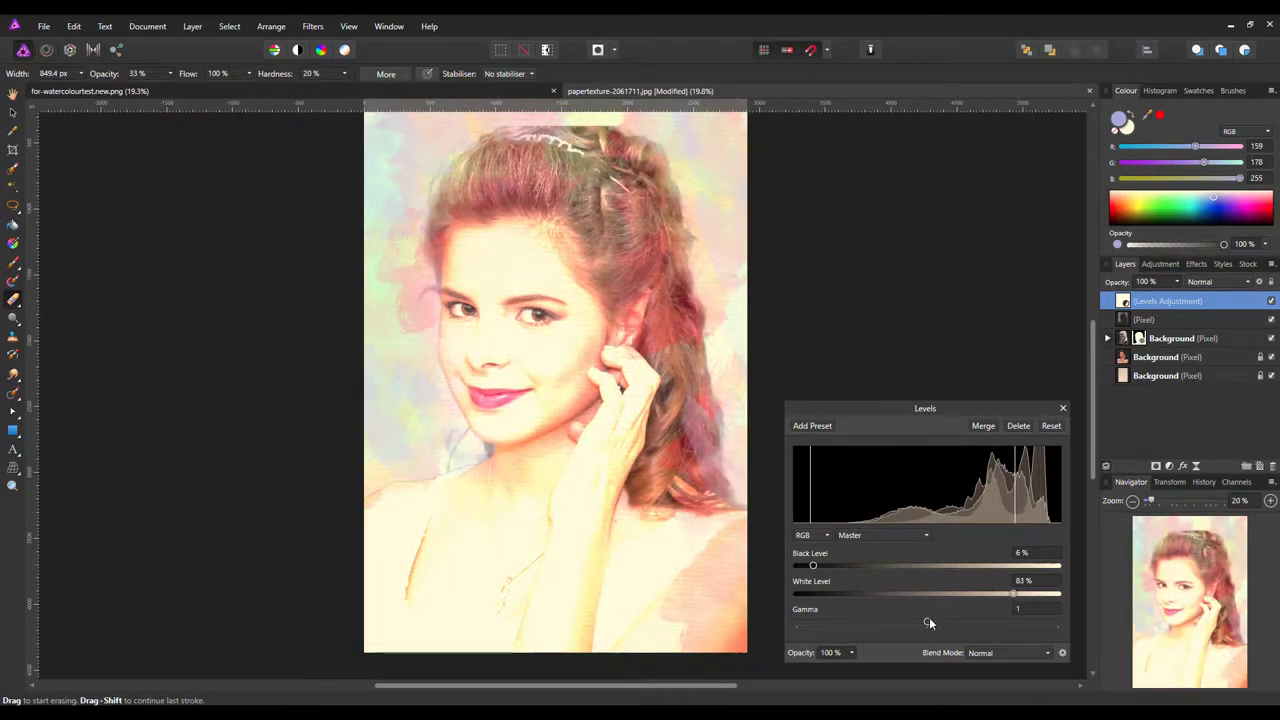
left_click_drag(928, 621, 957, 620)
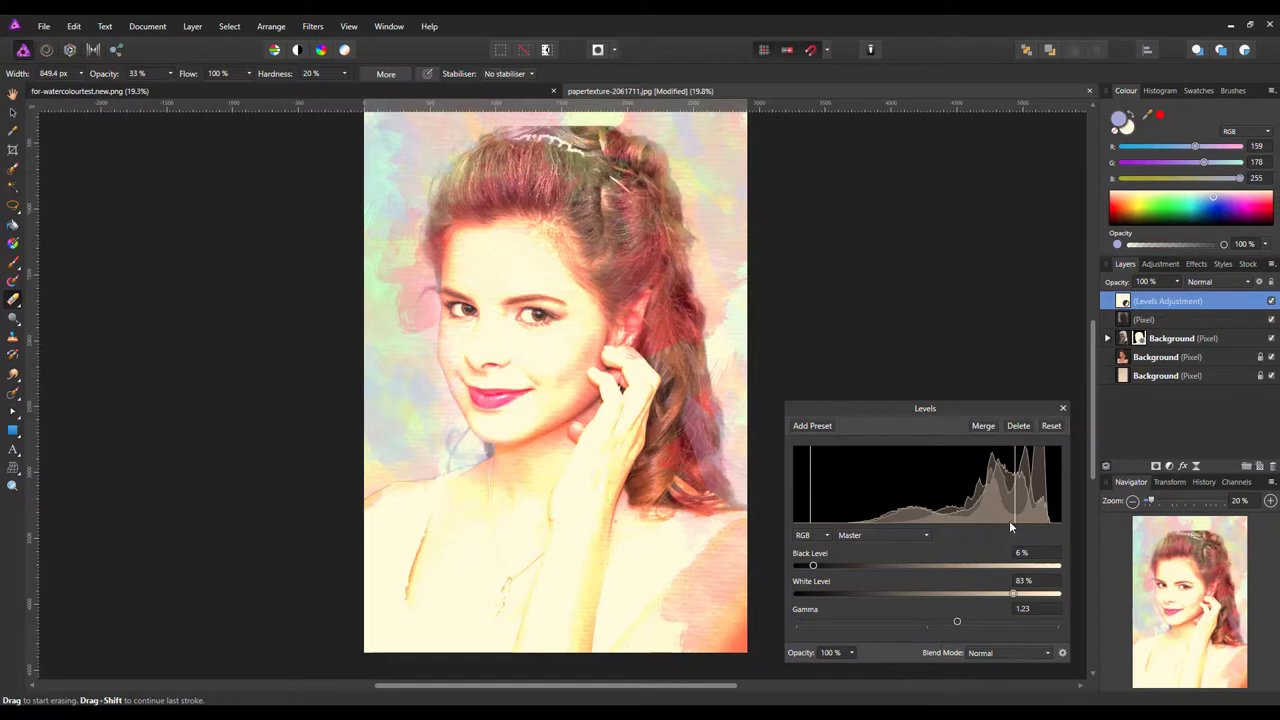
left_click(1062, 409)
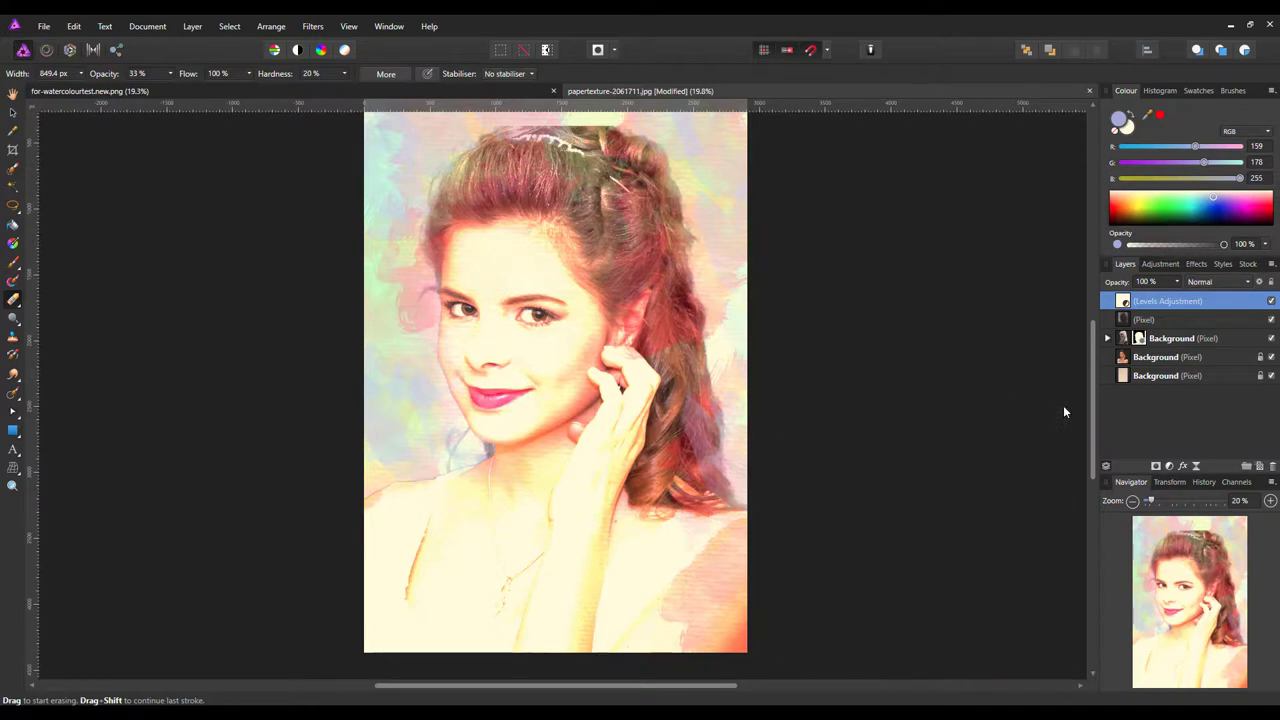
Add a Black & White adjustment with Red 49%, Cyan 40% and Yellow 52% for a sepia tone
left_click(1171, 467)
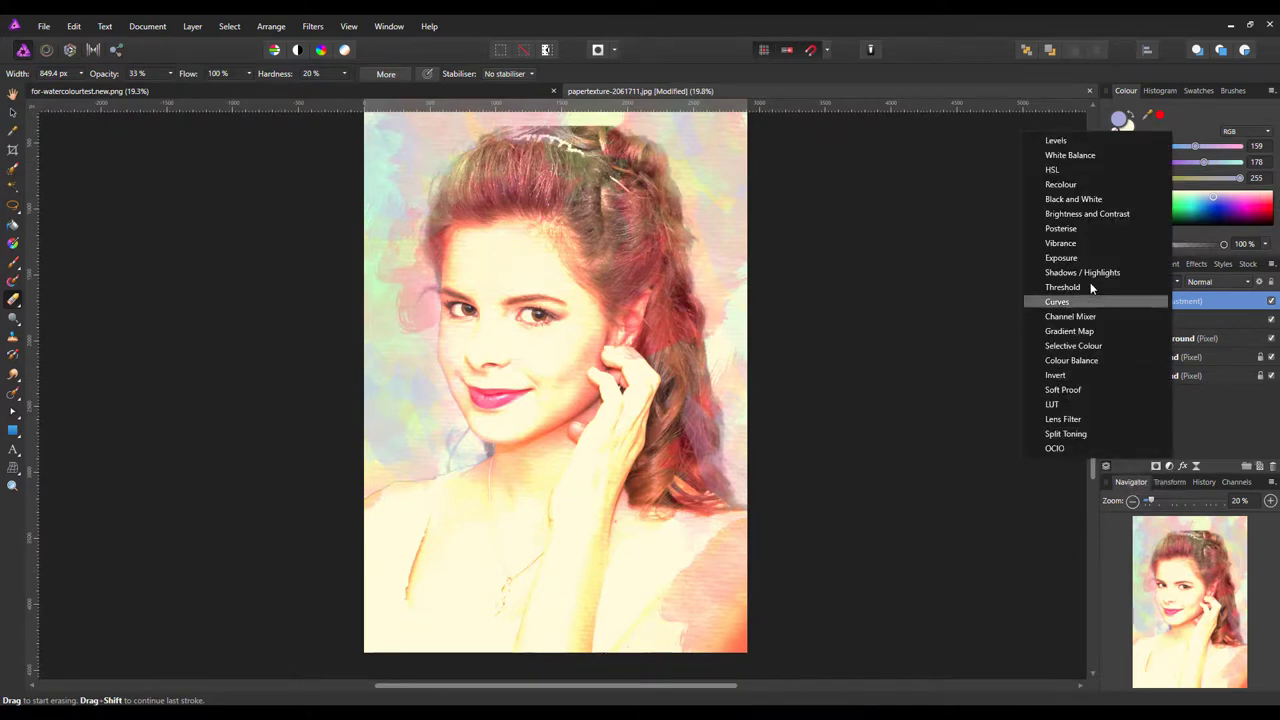
left_click(1068, 199)
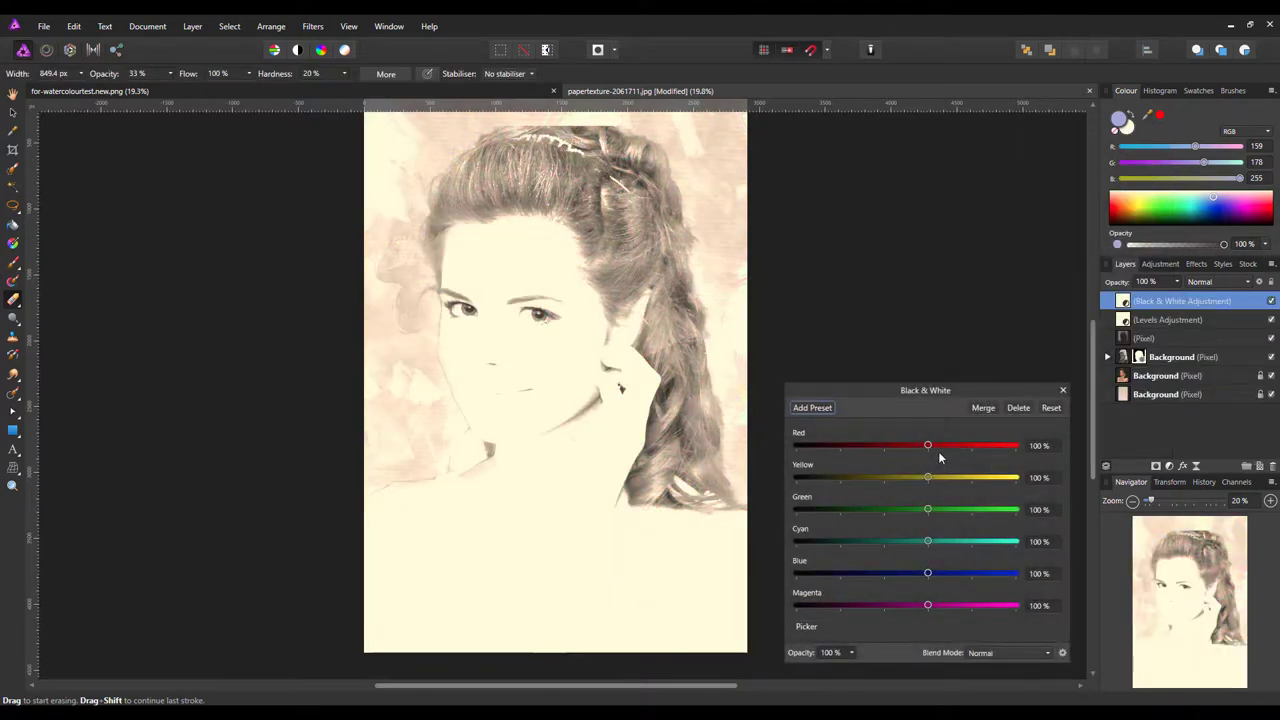
left_click_drag(927, 446, 867, 506)
left_click_drag(929, 548, 935, 605)
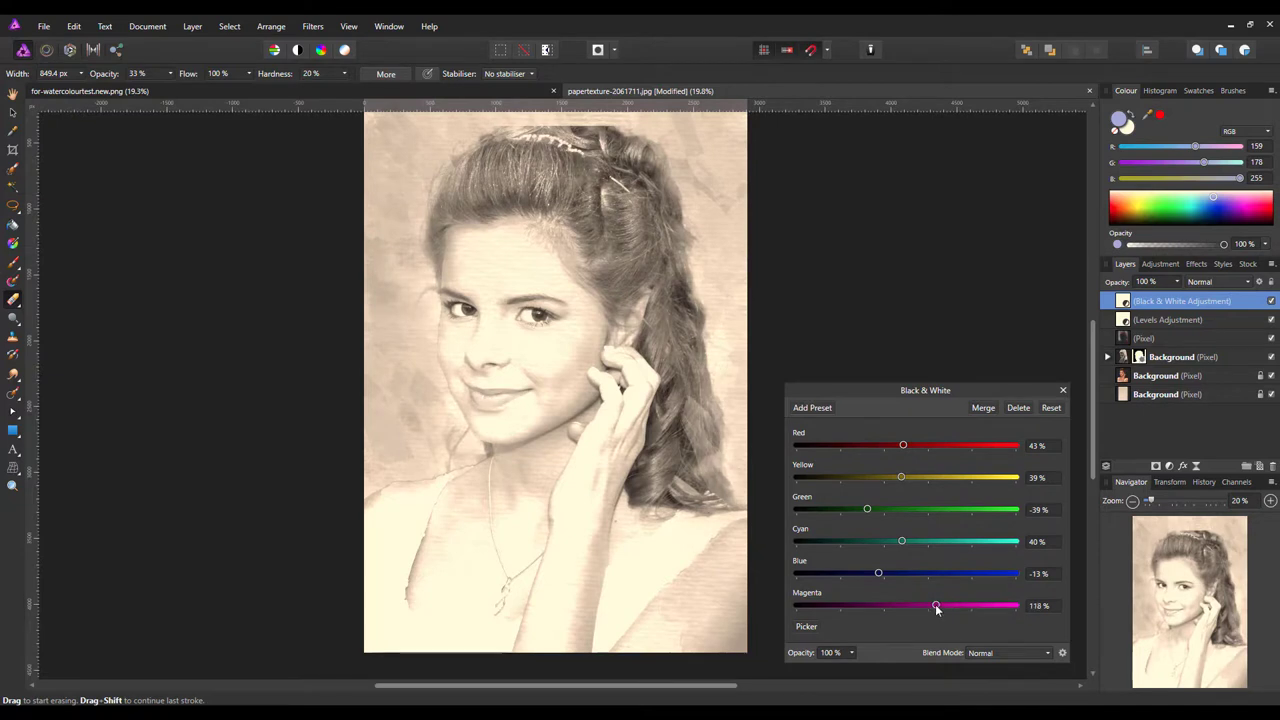
mouse_move(902, 477)
left_mouse_down()
mouse_move(873, 478)
mouse_move(920, 445)
mouse_move(906, 445)
mouse_move(909, 477)
left_mouse_up()
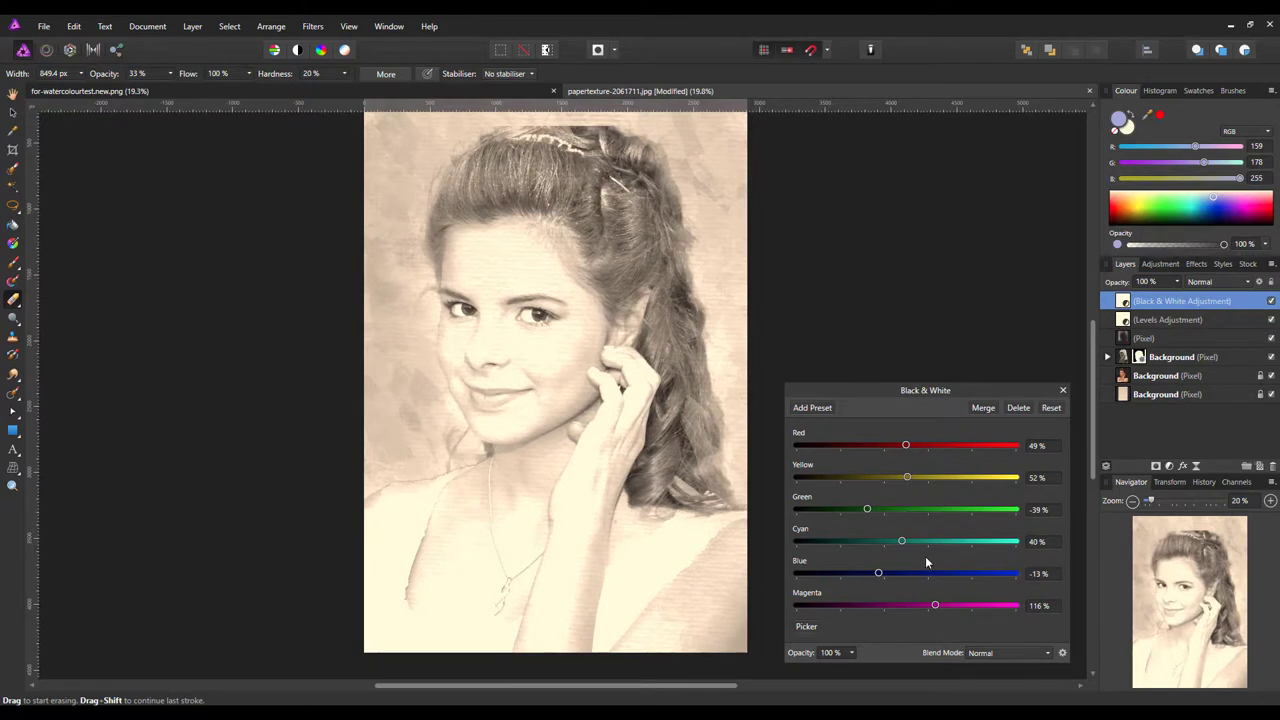
left_click(1063, 390)
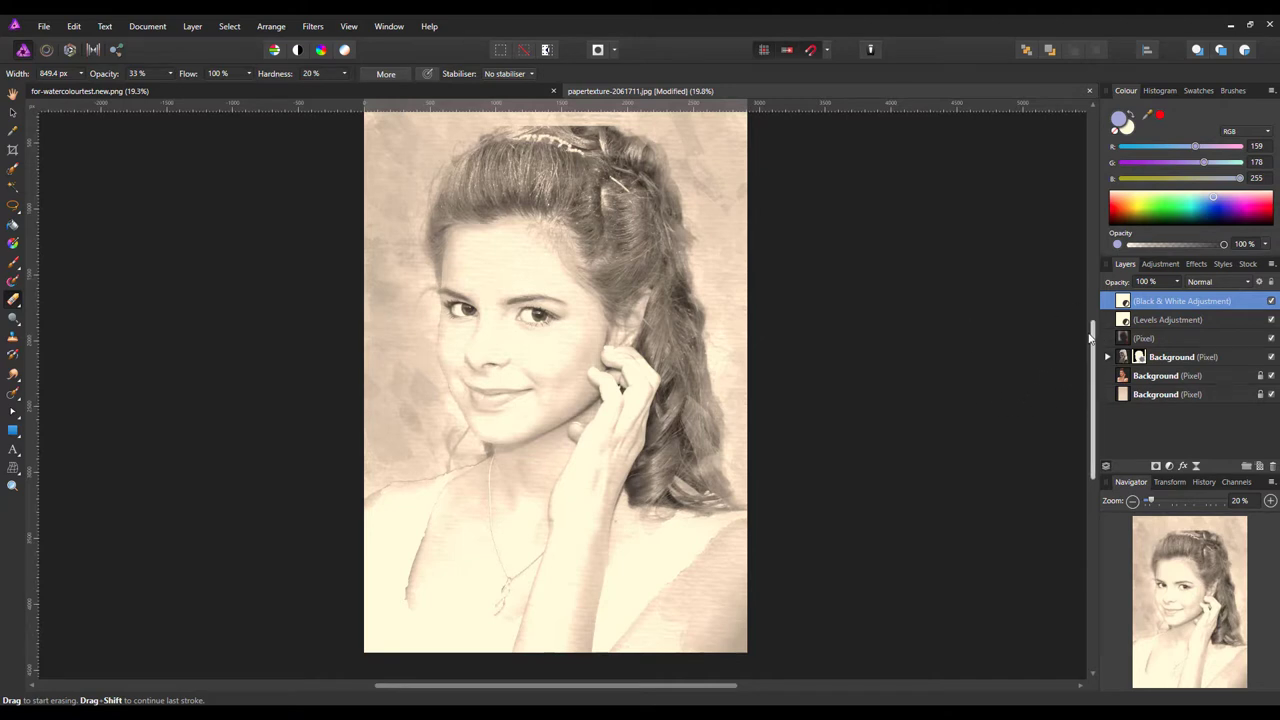
scroll(1094, 330, "up", 2)
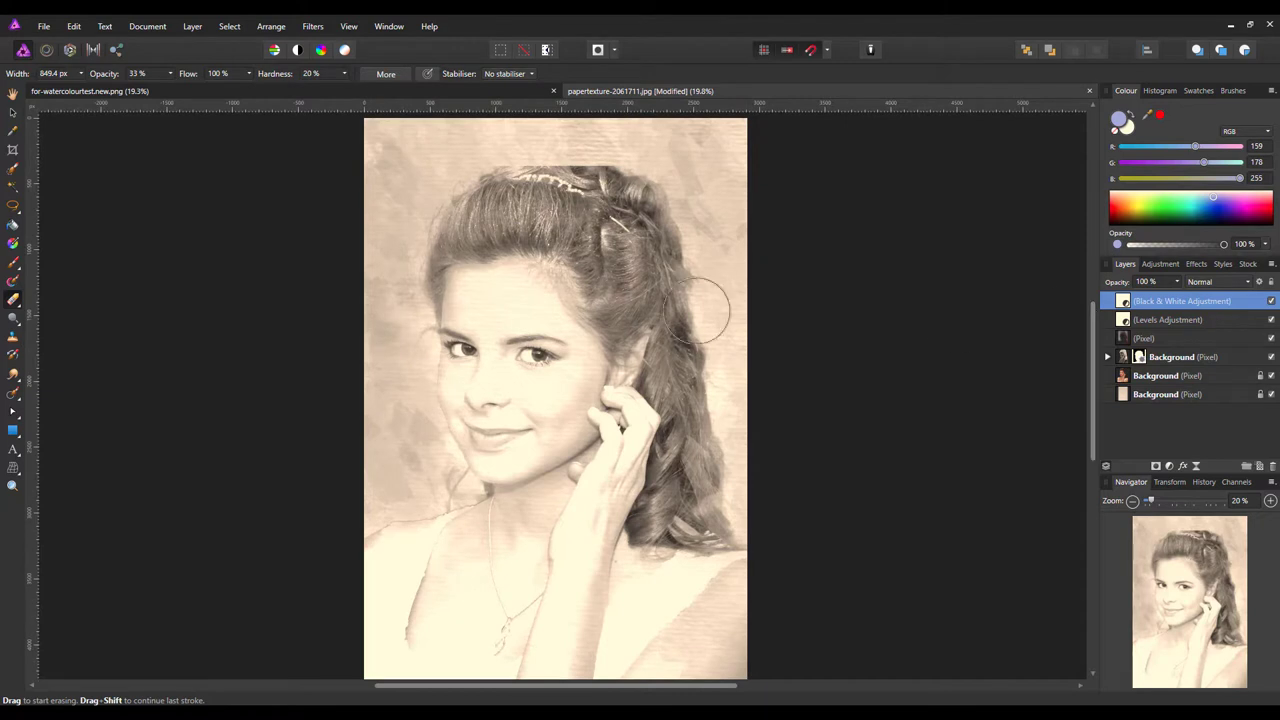
Trim the top edge down to just above the tiara, giving a 2912 × 4009 px canvas
left_click(14, 151)
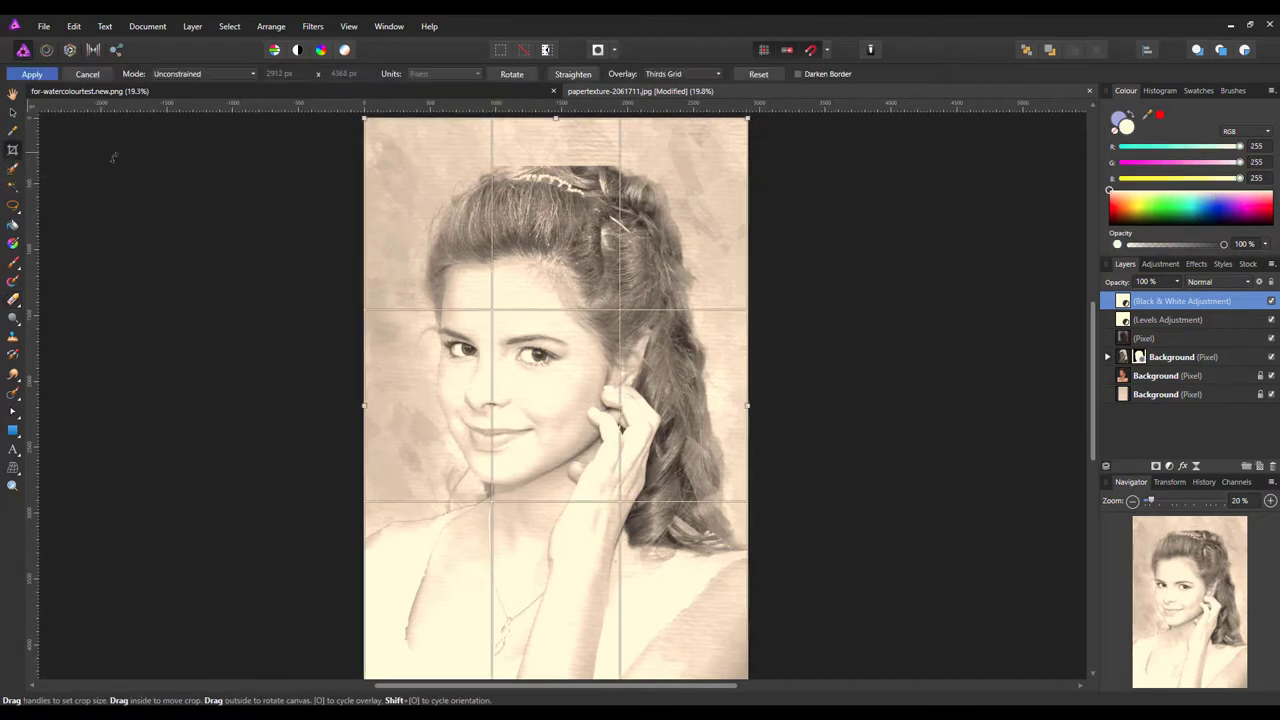
left_click_drag(555, 118, 553, 165)
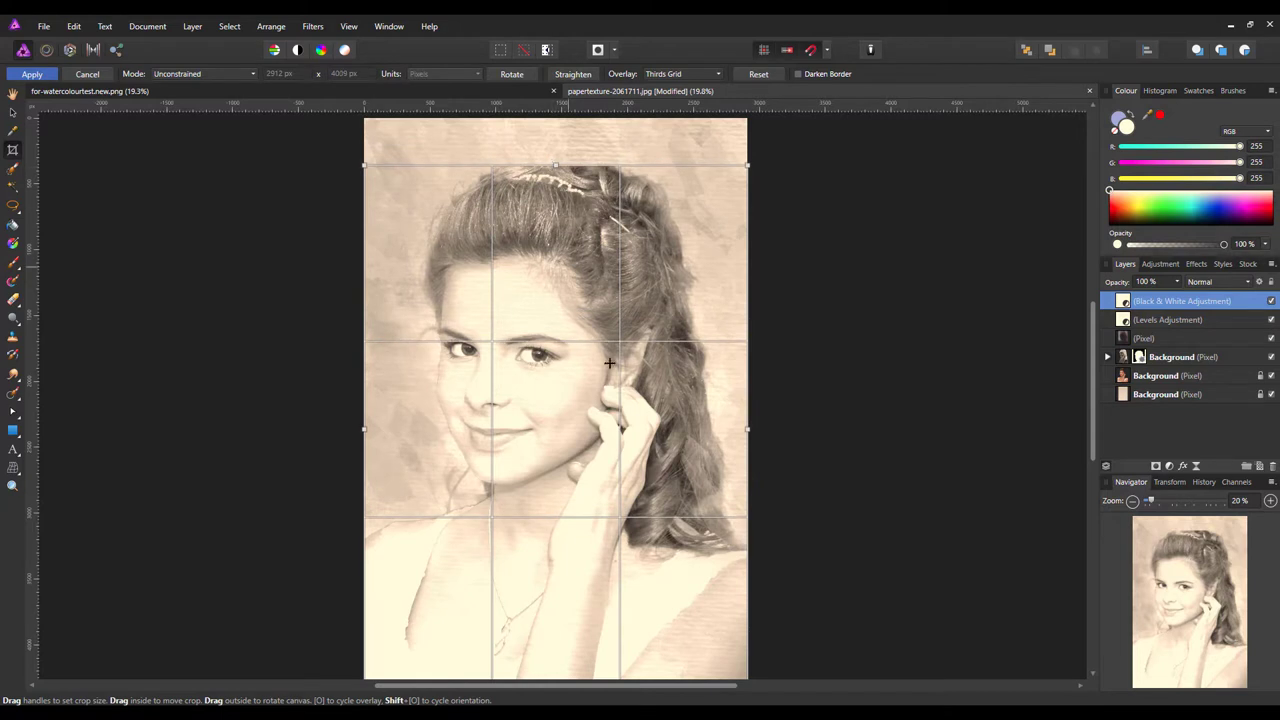
key("h")
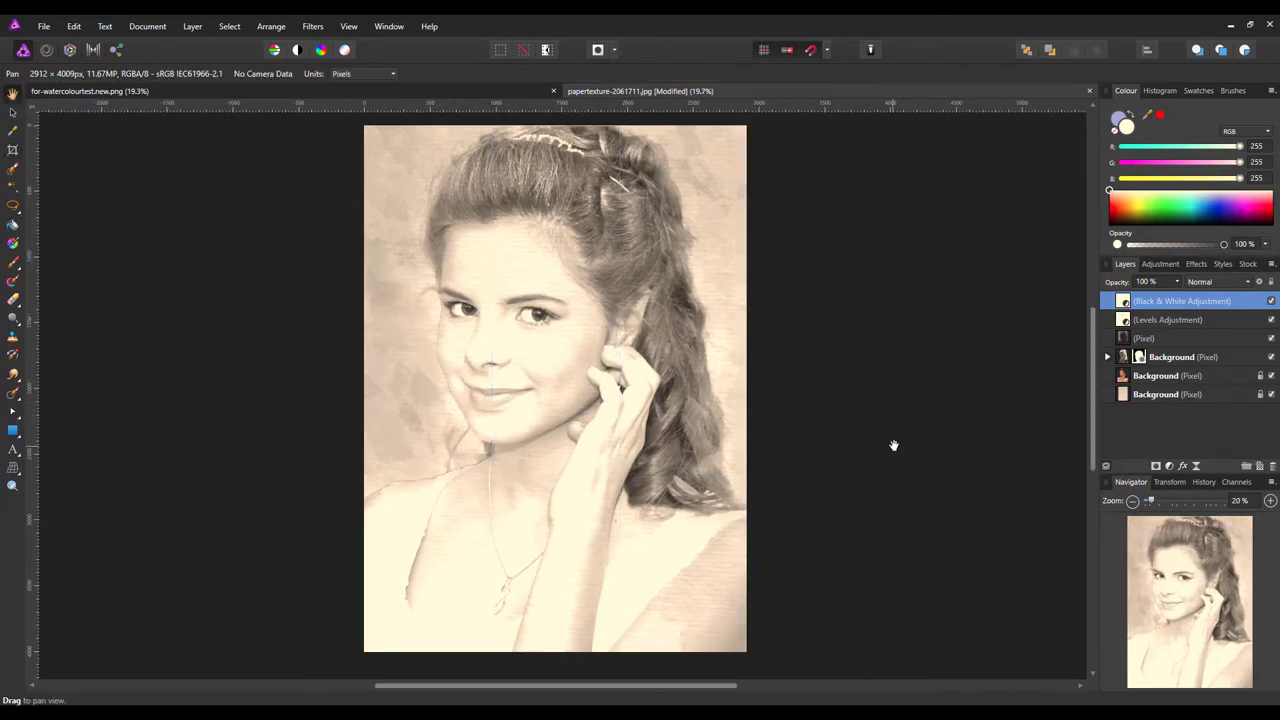